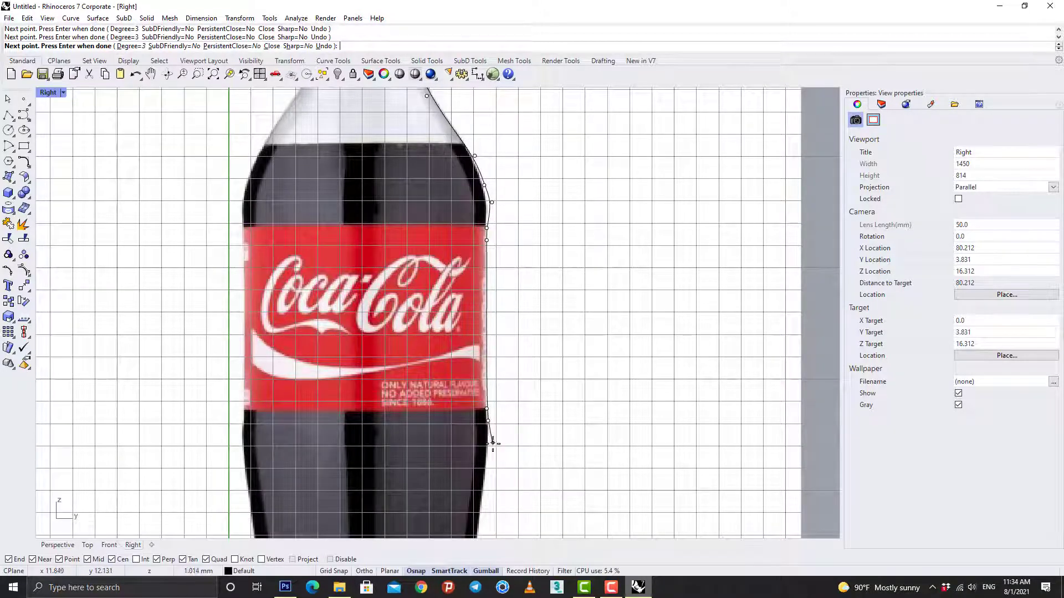
# Finish tracing the bottle's side profile from below the label, around the lower bulge and under the base
pyautogui.middleClick(486, 470)
pyautogui.moveTo(496, 388); pyautogui.dragTo(521, 133, button='right')
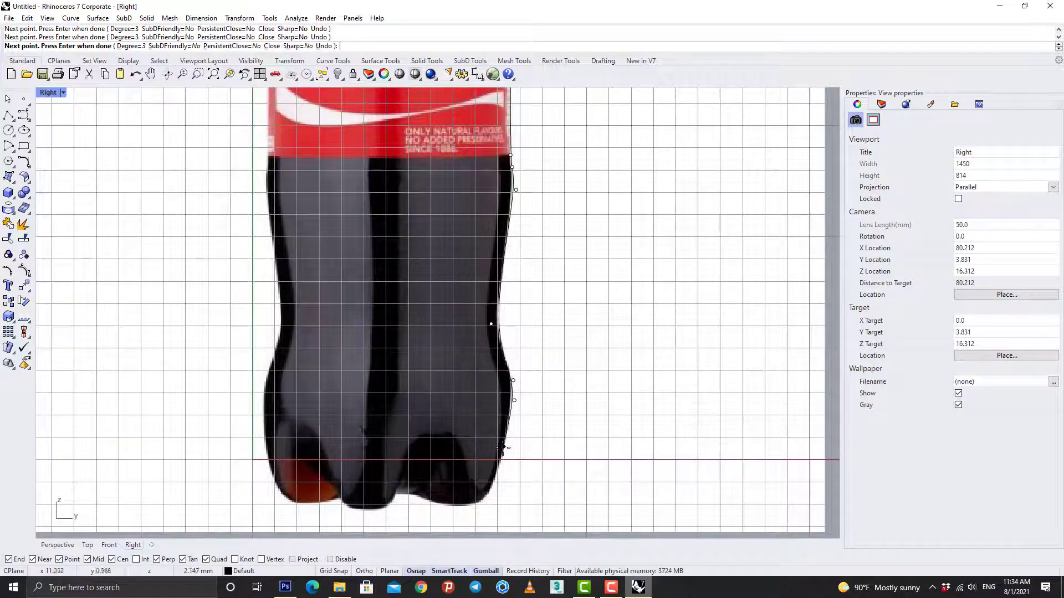
pyautogui.scroll(-3, 496, 469)
pyautogui.scroll(5, 493, 482)
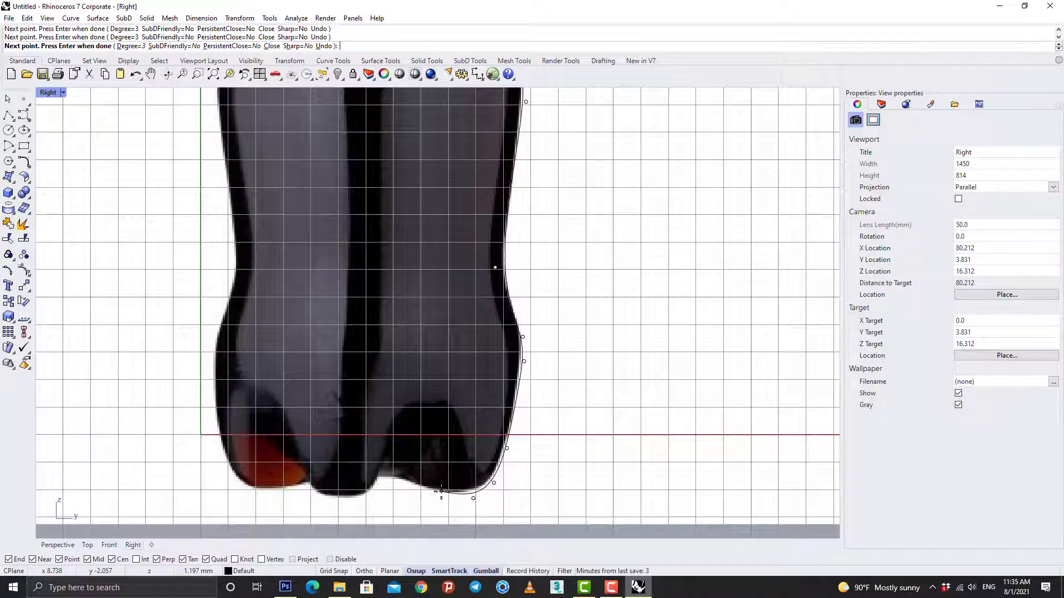
pyautogui.press('Return')
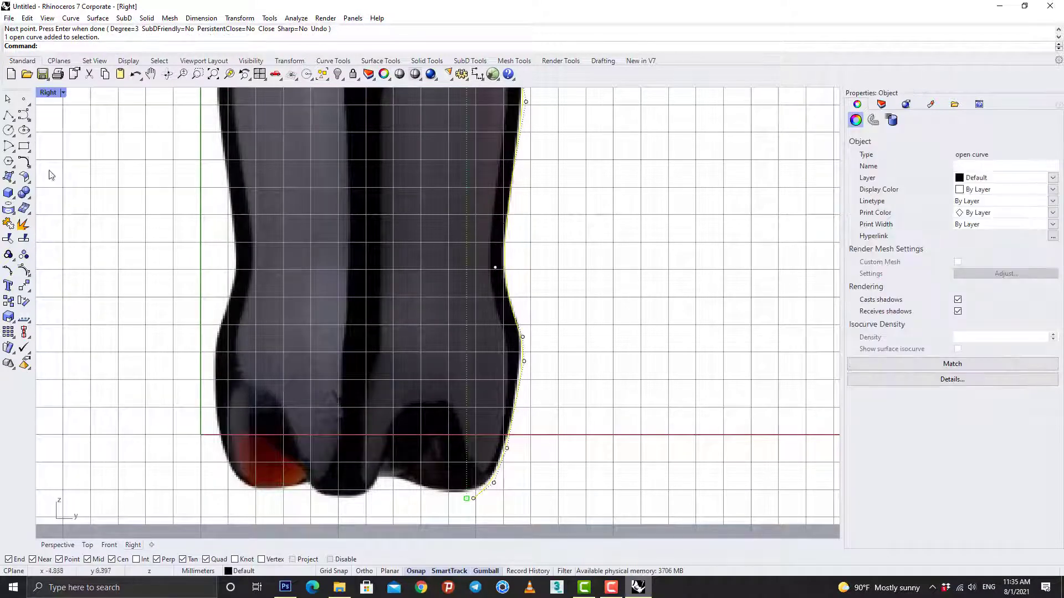
# Draw a horizontal line from the profile at the lower bulge across the bottle and past its far edge
pyautogui.click(8, 115)
pyautogui.click(523, 337)
pyautogui.keyDown('shift'); pyautogui.click(159, 349); pyautogui.keyUp('shift')
pyautogui.press('Return')
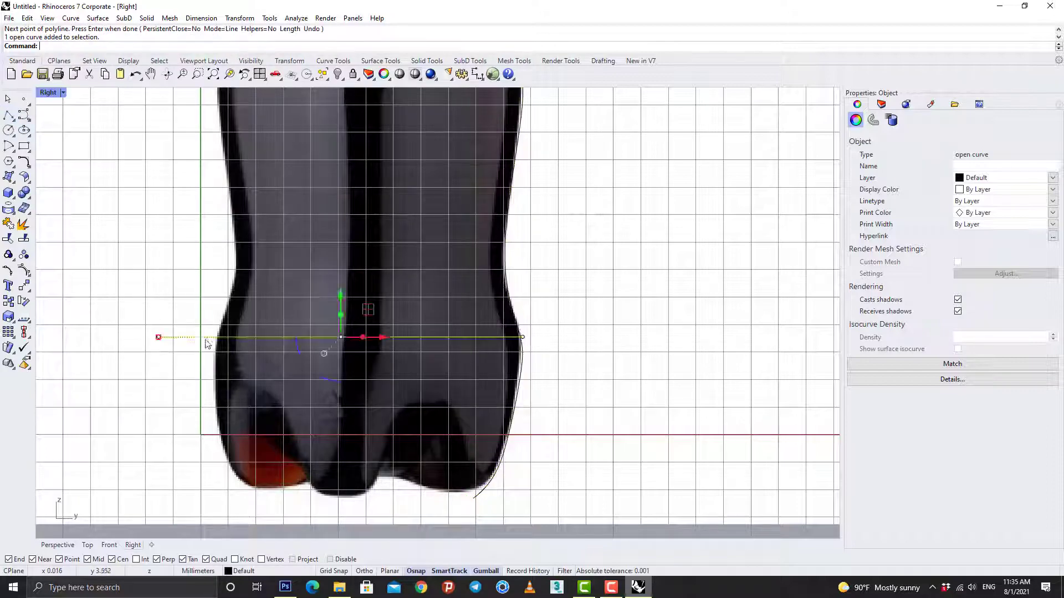
pyautogui.press('Escape')
# Draw a degree-3 control point curve from the profile's lower end along the underside to the recess near the base centre
pyautogui.scroll(-6, 565, 332)
pyautogui.moveTo(577, 314); pyautogui.dragTo(574, 432, button='right')
pyautogui.click(549, 198)
pyautogui.scroll(2, 562, 476)
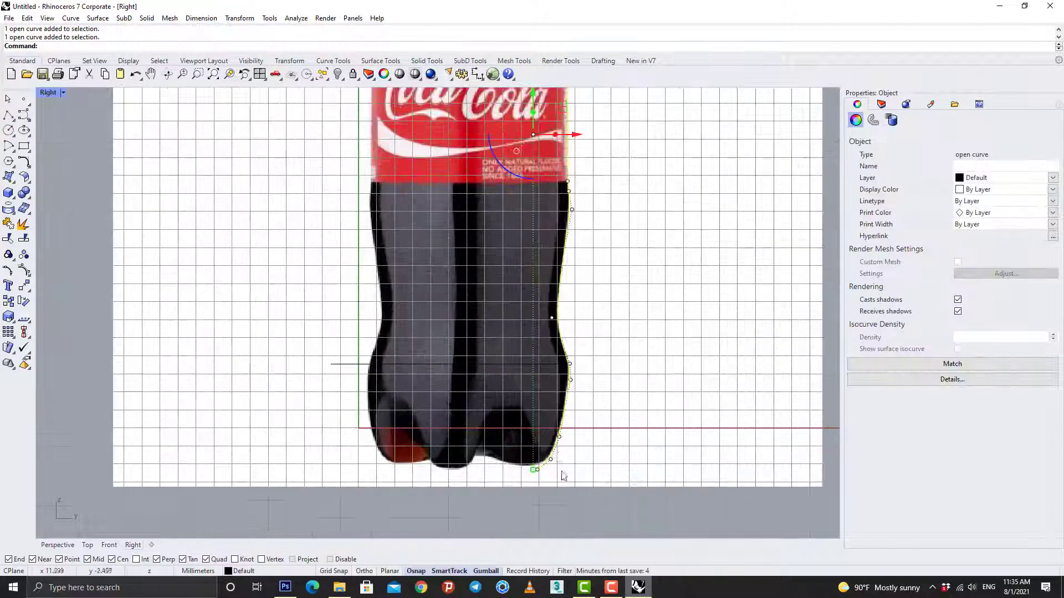
pyautogui.scroll(3, 548, 467)
pyautogui.click(24, 114)
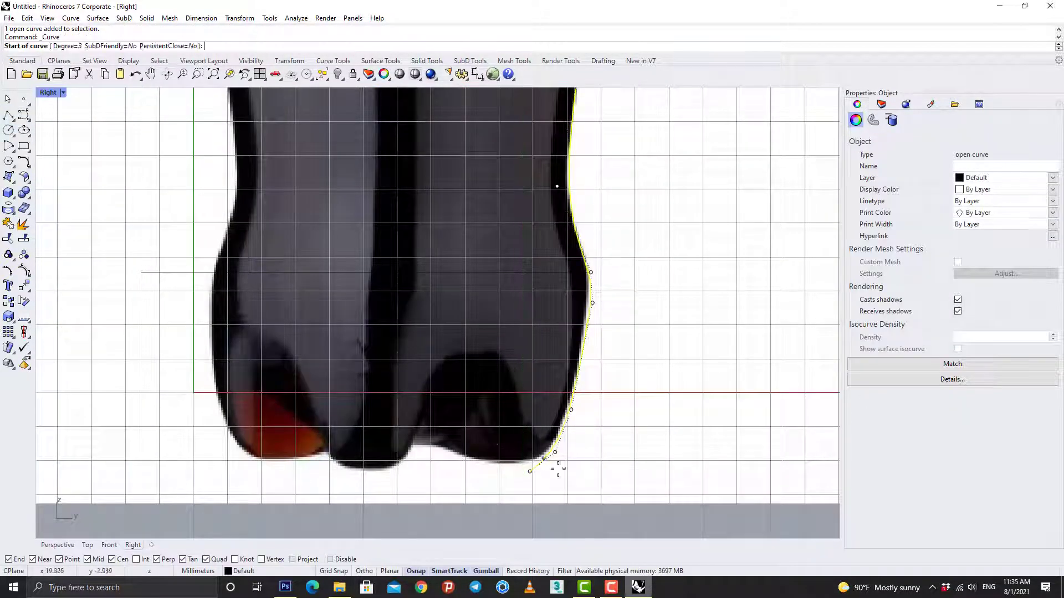
pyautogui.click(529, 471)
pyautogui.click(484, 472)
pyautogui.click(449, 458)
pyautogui.click(419, 445)
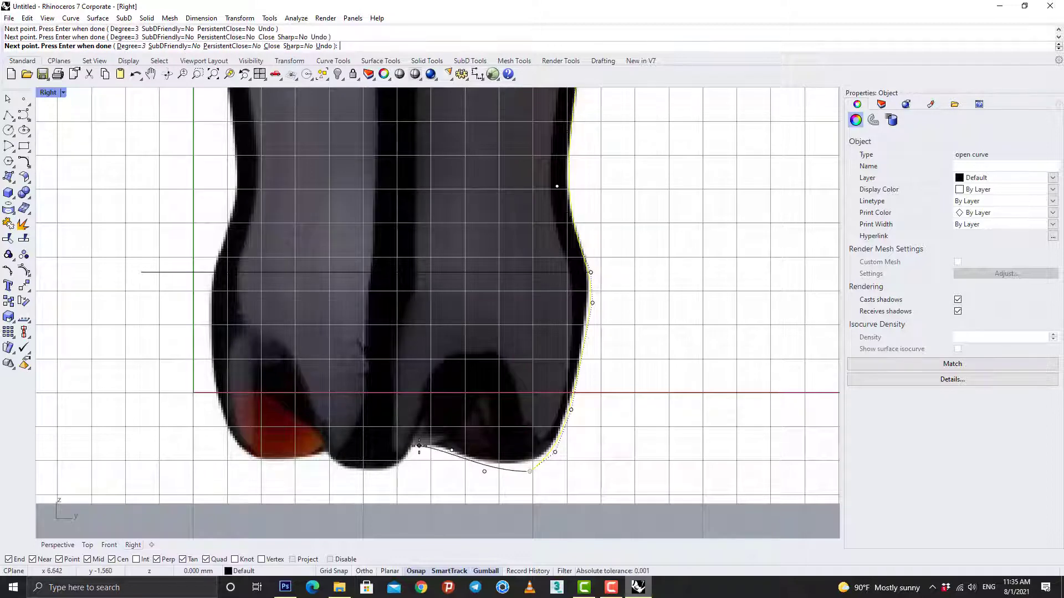
pyautogui.press('Return')
# Match the underside curve to the profile with Tangency continuity, other end preserved by Tangency, averaging and joining the curves
pyautogui.scroll(3, 508, 476)
pyautogui.click(25, 162)
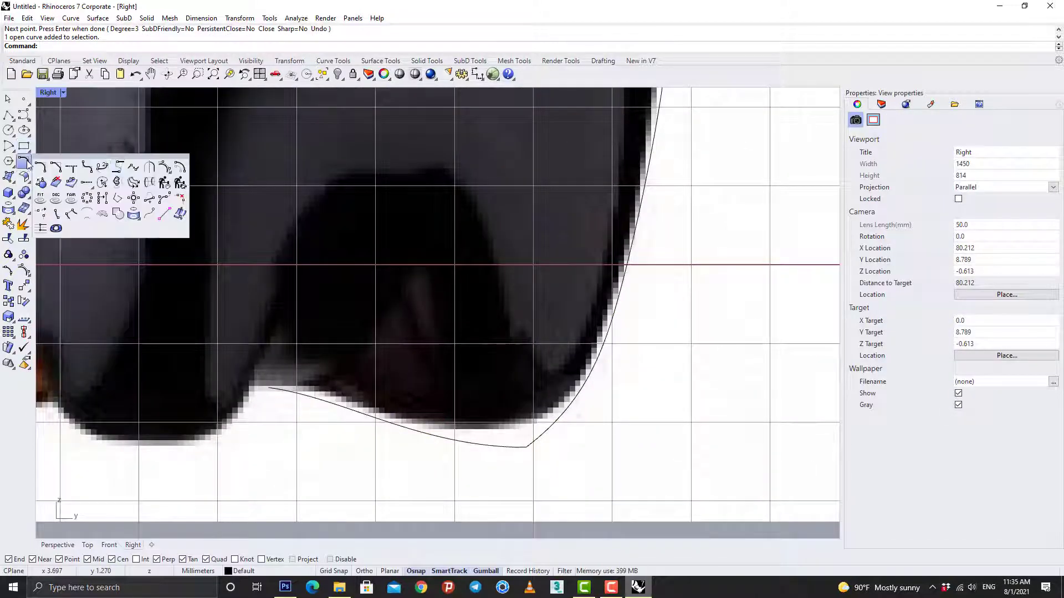
pyautogui.click(133, 169)
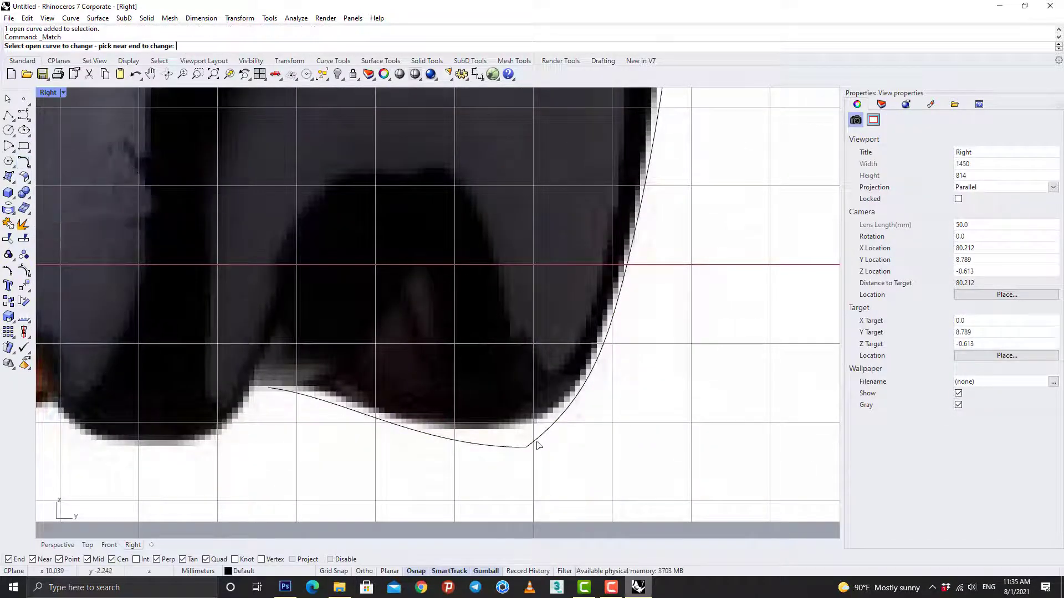
pyautogui.click(529, 443)
pyautogui.click(533, 440)
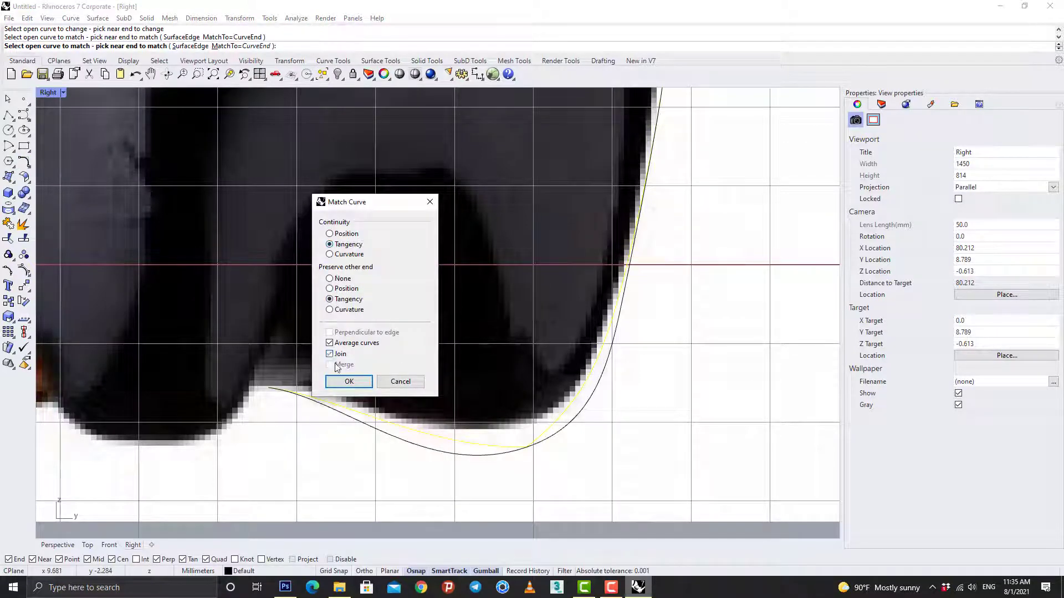
pyautogui.click(349, 381)
# Raise the control points along the joined curve's underside to follow the bottle's base in the reference image
pyautogui.click(504, 453)
pyautogui.moveTo(412, 505); pyautogui.dragTo(619, 402)
pyautogui.moveTo(510, 422); pyautogui.dragTo(510, 406)
pyautogui.click(344, 397)
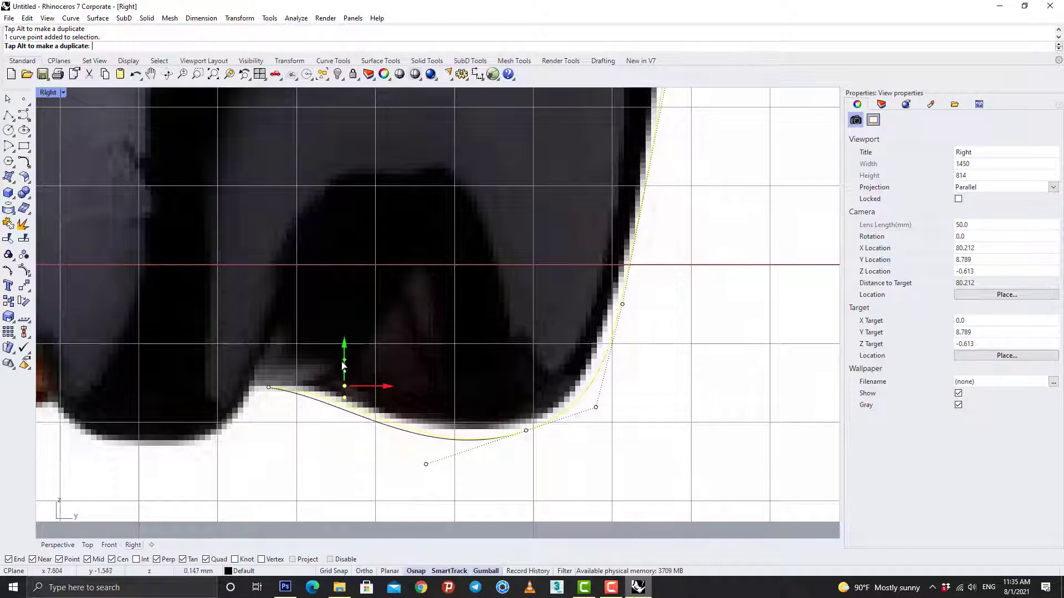
pyautogui.scroll(-5, 546, 468)
pyautogui.scroll(-3, 548, 468)
pyautogui.moveTo(547, 468); pyautogui.dragTo(591, 395, button='right')
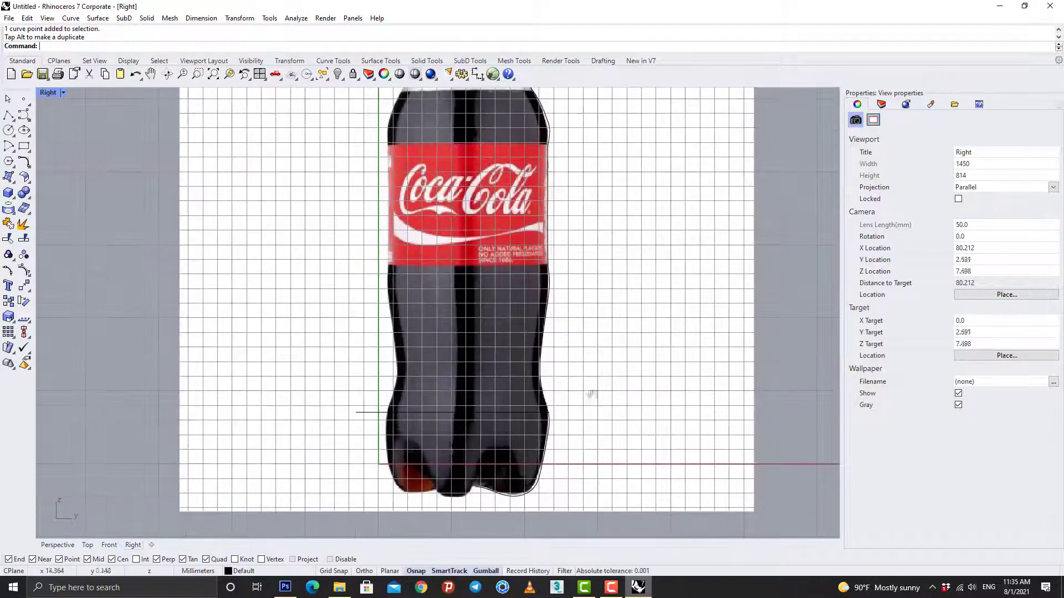
# Mirror a copy of the profile curve about the bottle's vertical centre line
pyautogui.click(555, 289)
pyautogui.click(626, 343)
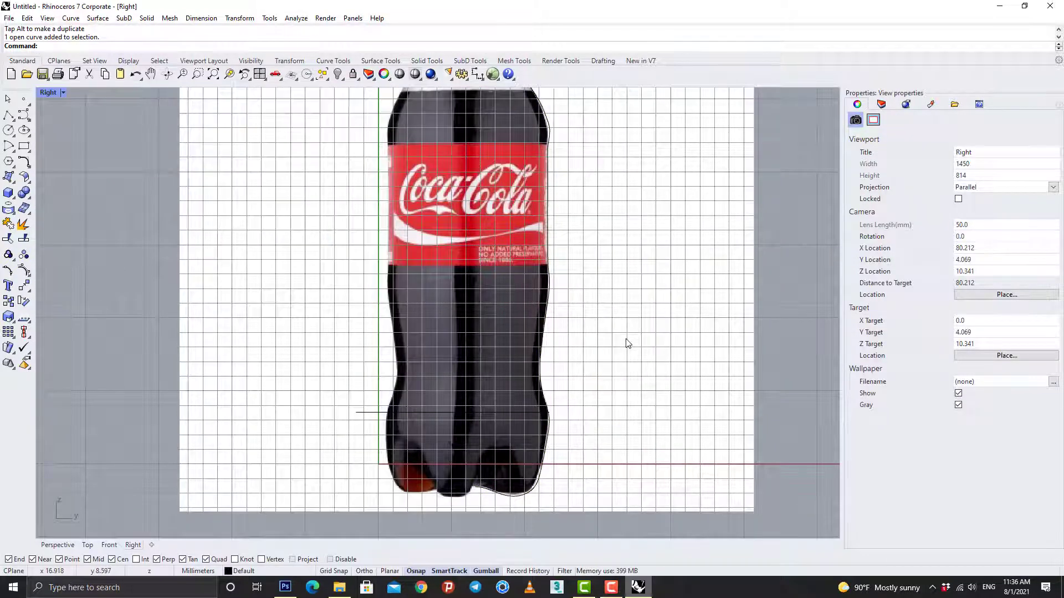
pyautogui.scroll(-3, 626, 343)
pyautogui.click(520, 184)
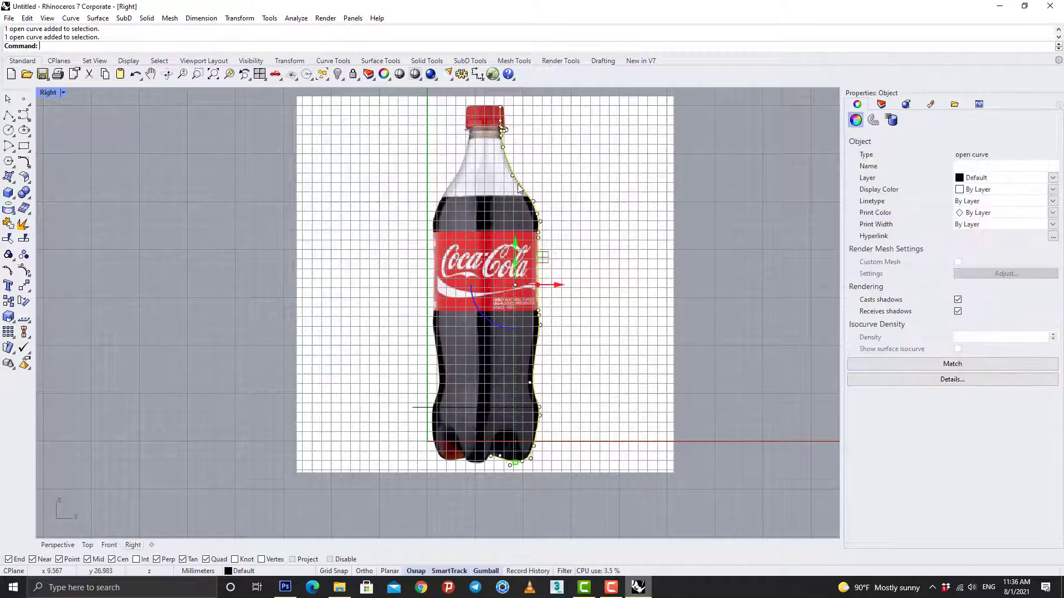
pyautogui.click(26, 287)
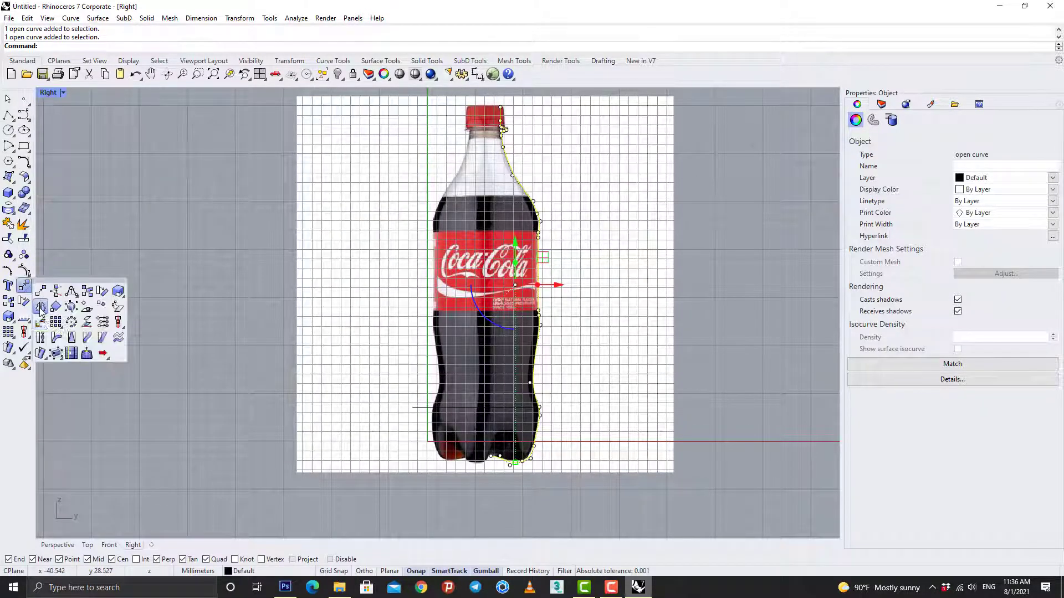
pyautogui.click(40, 306)
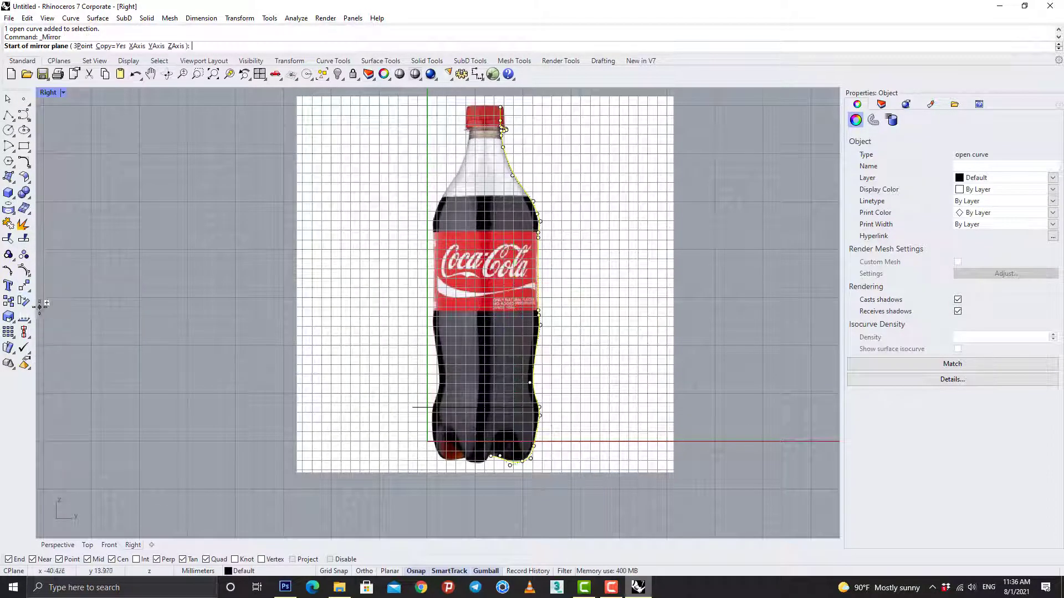
pyautogui.click(485, 104)
pyautogui.click(485, 444)
pyautogui.scroll(5, 543, 286)
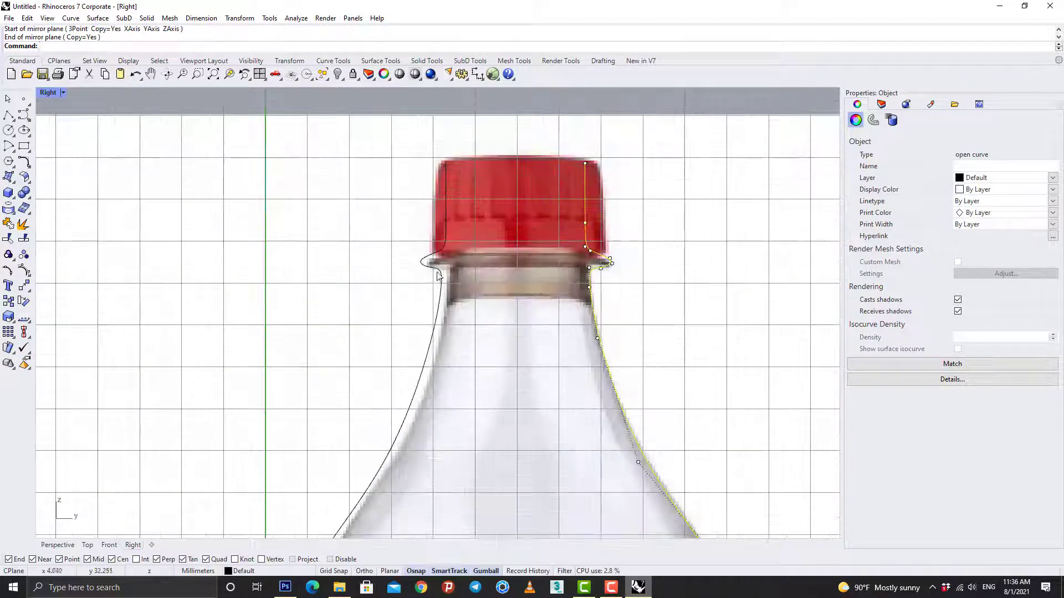
# Draw a line across the cap between the upper ends of both profiles, and delete the mirrored profile
pyautogui.press('Escape')
pyautogui.click(583, 188)
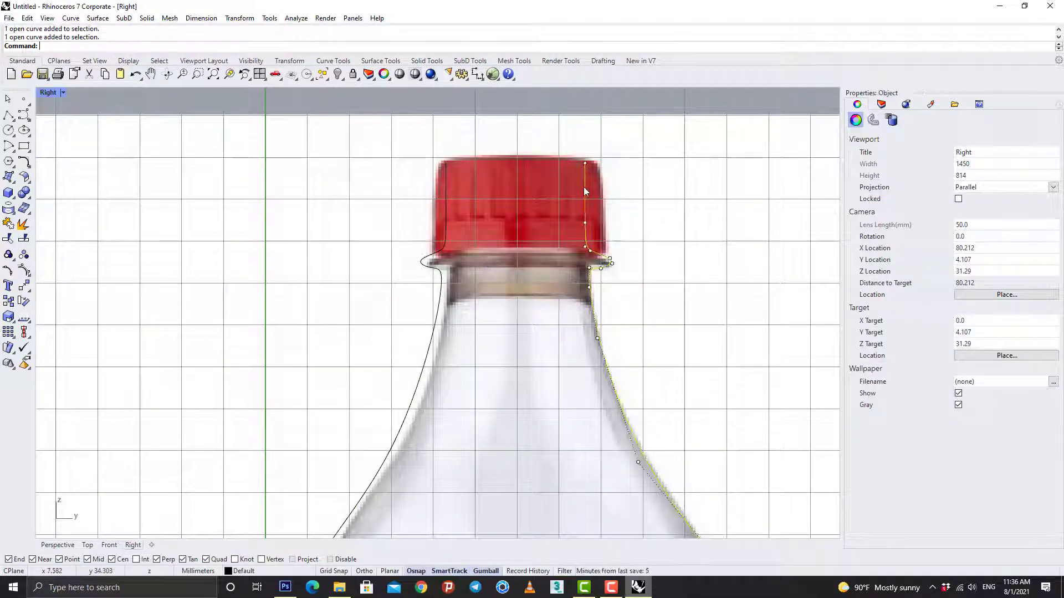
pyautogui.click(9, 115)
pyautogui.click(585, 164)
pyautogui.click(445, 164)
pyautogui.rightClick(460, 184)
pyautogui.click(446, 189)
pyautogui.press('Delete')
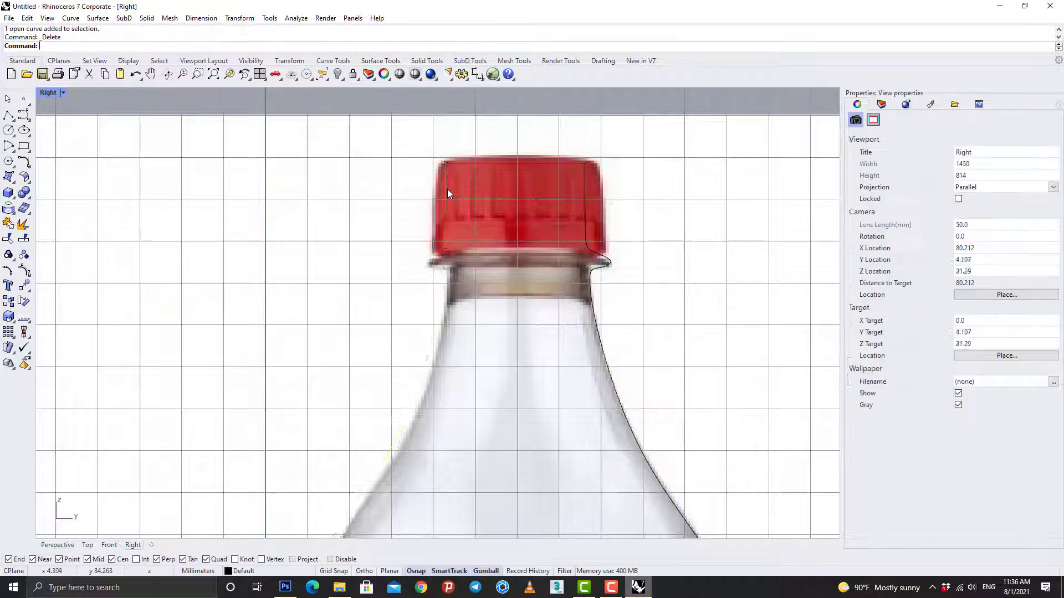
# Split the bottle profile with the horizontal line at the lower bulge, and delete that line
pyautogui.scroll(-14, 481, 228)
pyautogui.moveTo(541, 371); pyautogui.dragTo(540, 319, button='right')
pyautogui.click(530, 327)
pyautogui.click(572, 373)
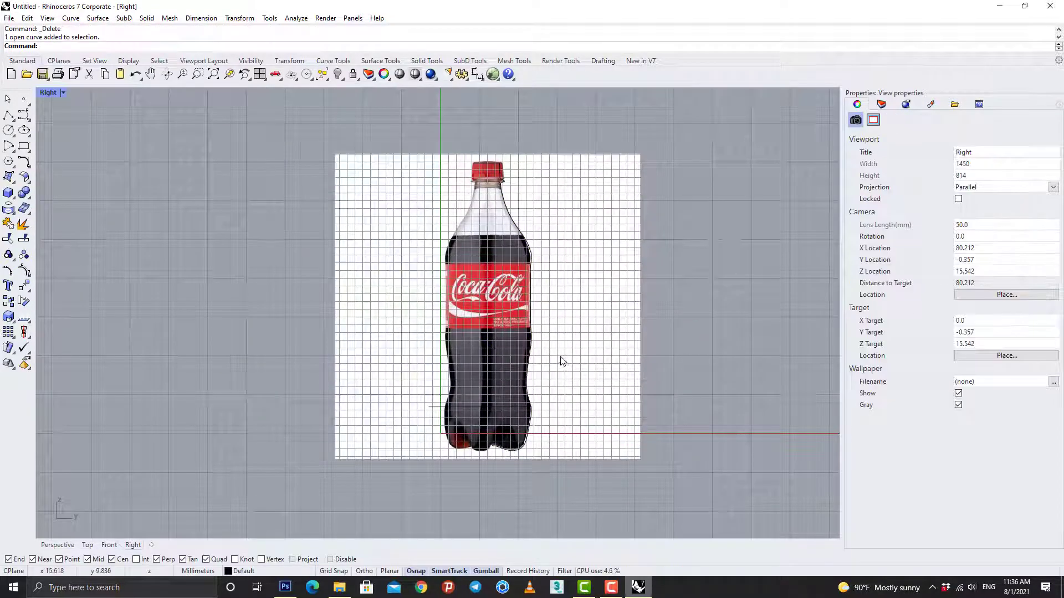
pyautogui.click(530, 243)
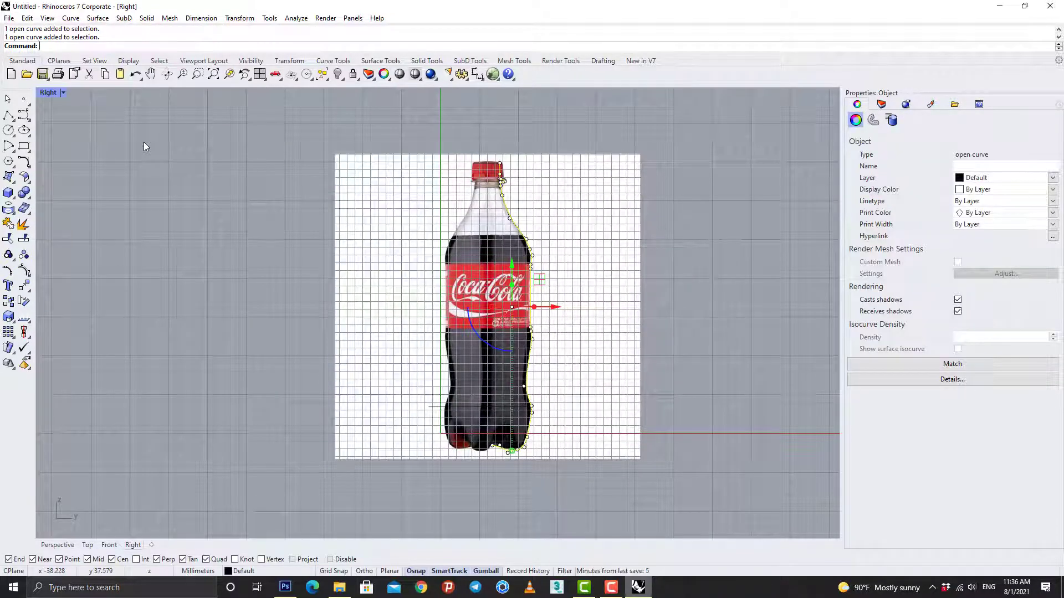
pyautogui.scroll(10, 540, 432)
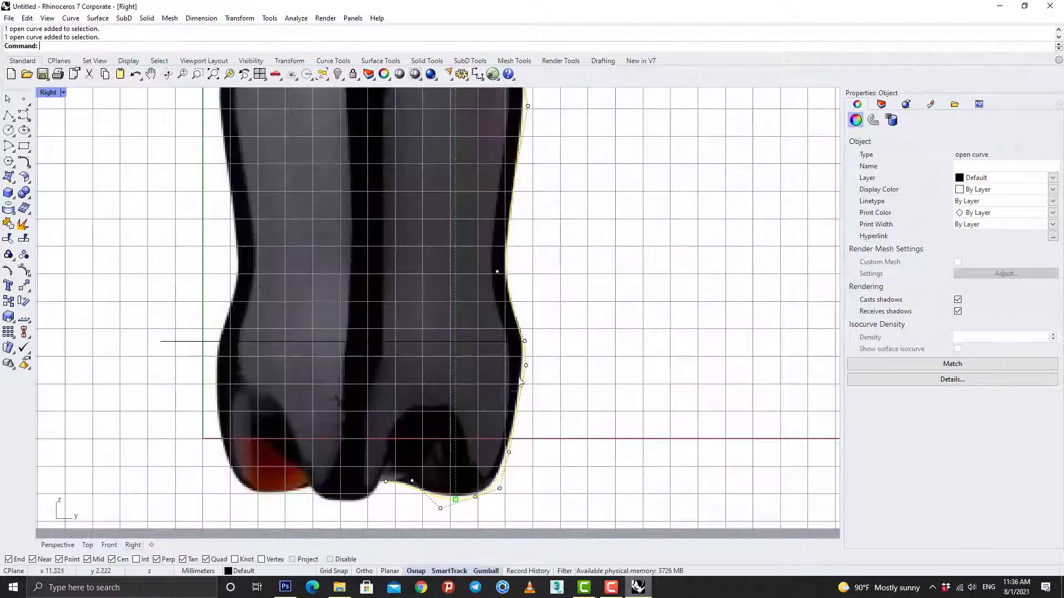
pyautogui.press('Escape')
pyautogui.click(514, 347)
pyautogui.click(8, 239)
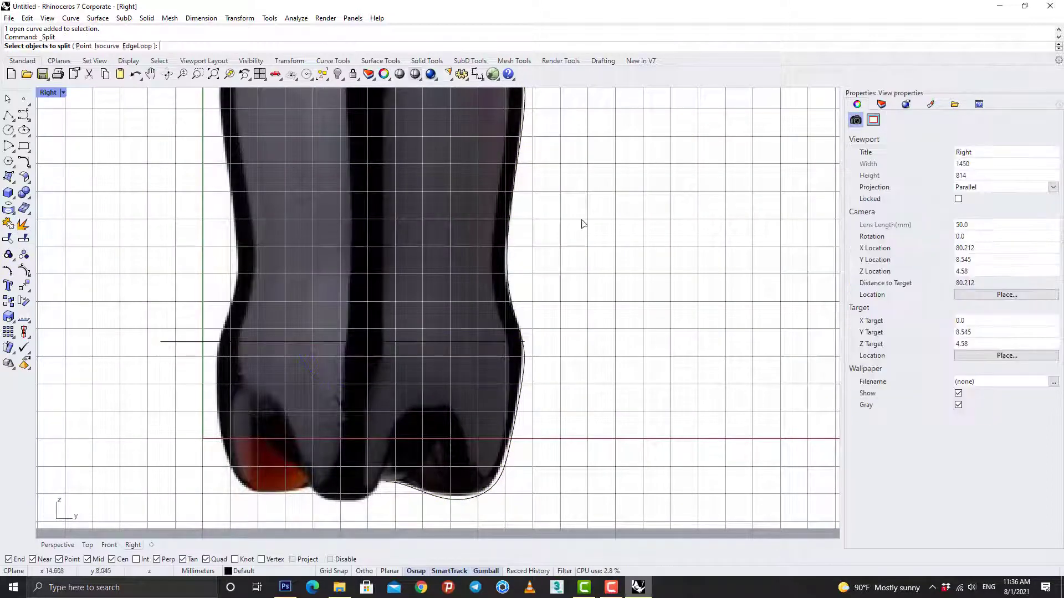
pyautogui.click(510, 280)
pyautogui.press('Return')
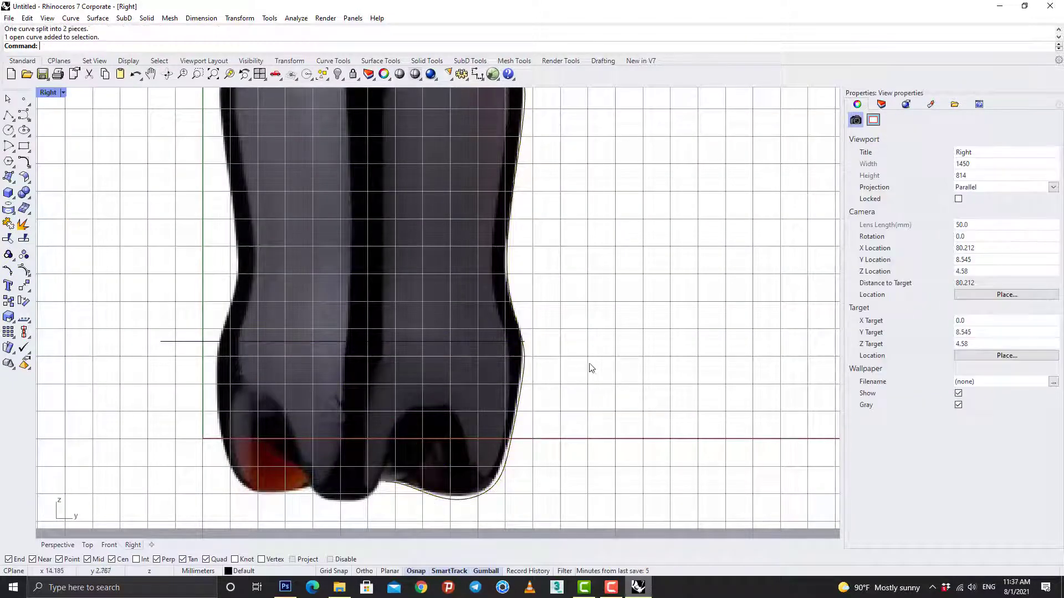
pyautogui.click(499, 341)
pyautogui.press('Delete')
# Revolve the upper profile curve 360 degrees, starting at 0, around the bottle's vertical centre axis
pyautogui.scroll(-4, 517, 348)
pyautogui.click(514, 310)
pyautogui.scroll(-6, 554, 257)
pyautogui.moveTo(559, 257); pyautogui.dragTo(539, 382, button='right')
pyautogui.click(10, 183)
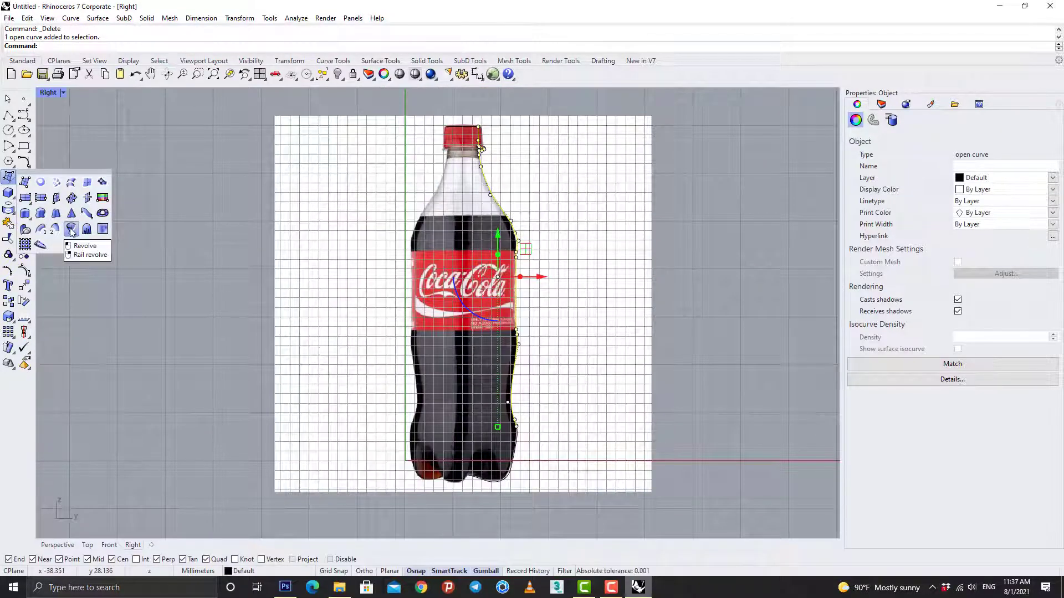
pyautogui.click(71, 231)
pyautogui.click(462, 128)
pyautogui.click(476, 336)
pyautogui.press('Return')
pyautogui.press('Return')
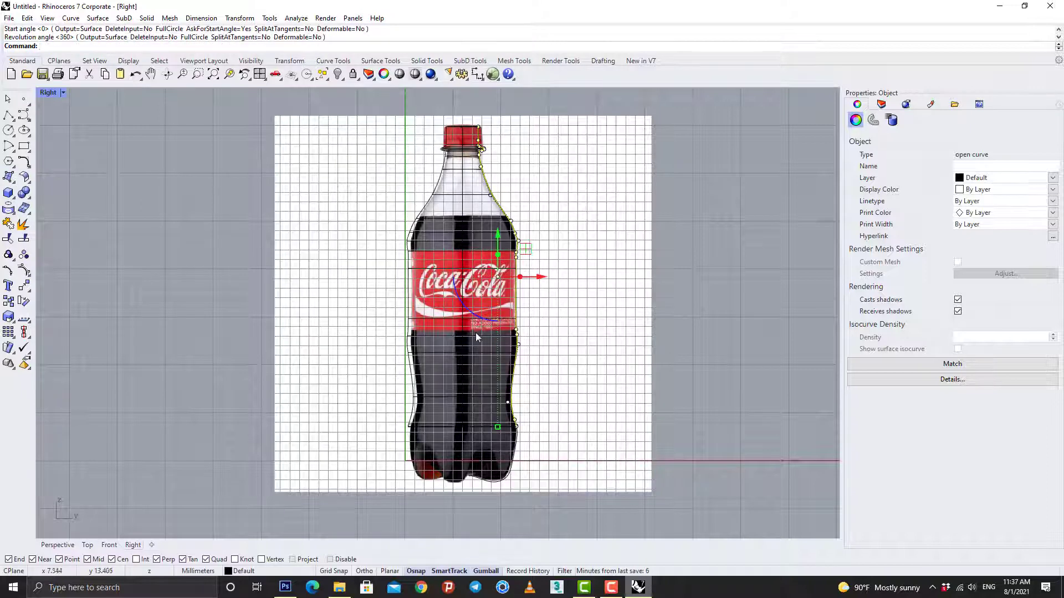
# Return to the four-viewport layout and show the Perspective view in Shaded mode with the bottle's underside in view
pyautogui.press('Escape')
pyautogui.doubleClick(48, 92)
pyautogui.click(604, 229)
pyautogui.click(485, 92)
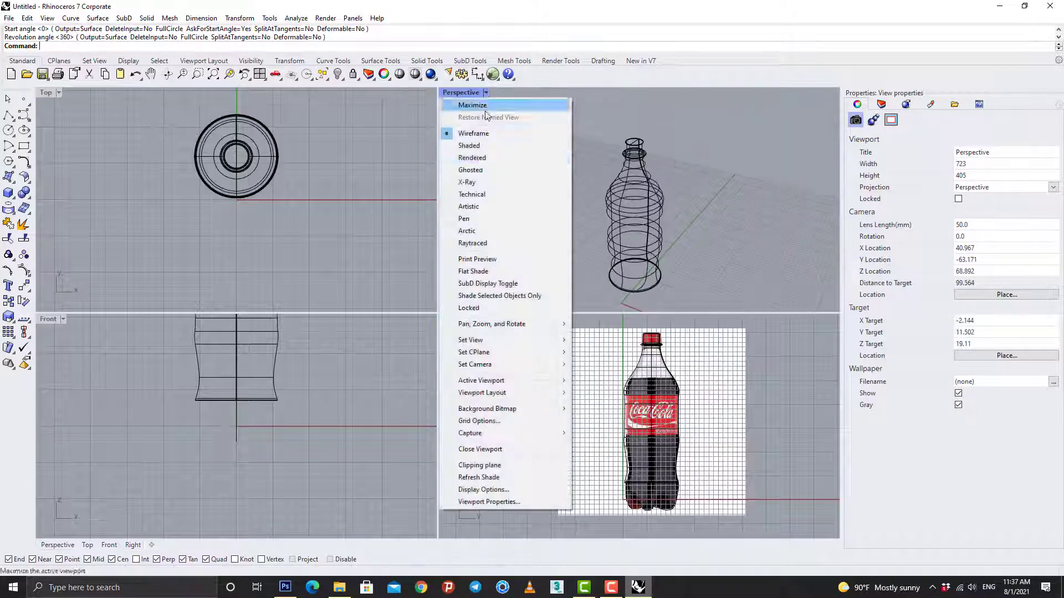
pyautogui.click(478, 146)
pyautogui.moveTo(580, 233)
pyautogui.mouseDown(button='right')
pyautogui.moveTo(595, 191)
pyautogui.moveTo(674, 107)
pyautogui.moveTo(431, 226)
pyautogui.moveTo(604, 209)
pyautogui.mouseUp(button='right')
pyautogui.scroll(3, 637, 260)
pyautogui.click(633, 285)
pyautogui.press('Escape')
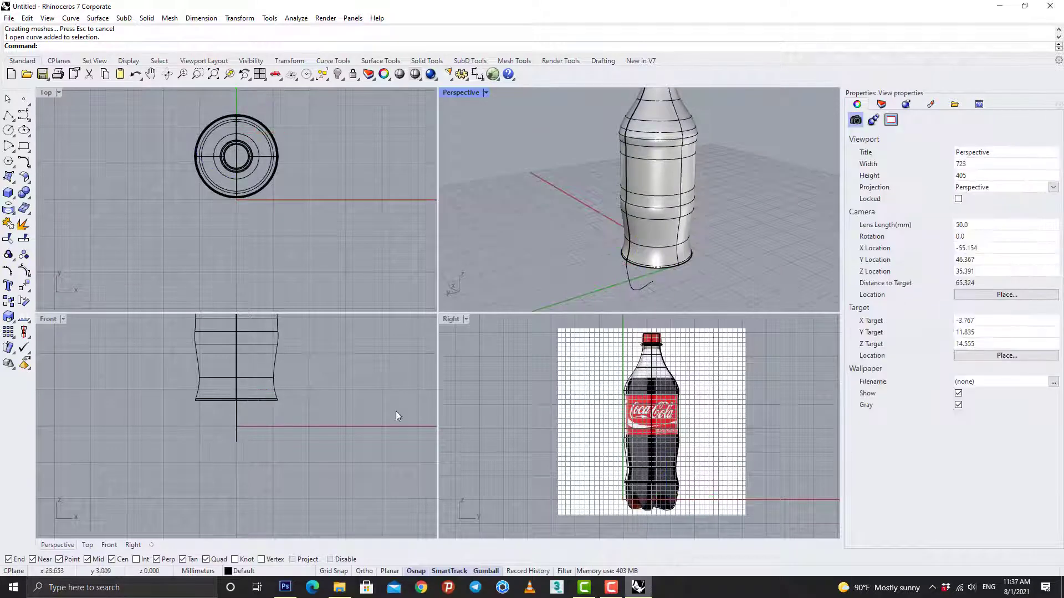
# Mirror a copy of the base profile curve across the bottle's vertical centre axis in the Right view
pyautogui.scroll(5, 651, 518)
pyautogui.doubleClick(470, 324)
pyautogui.scroll(3, 481, 443)
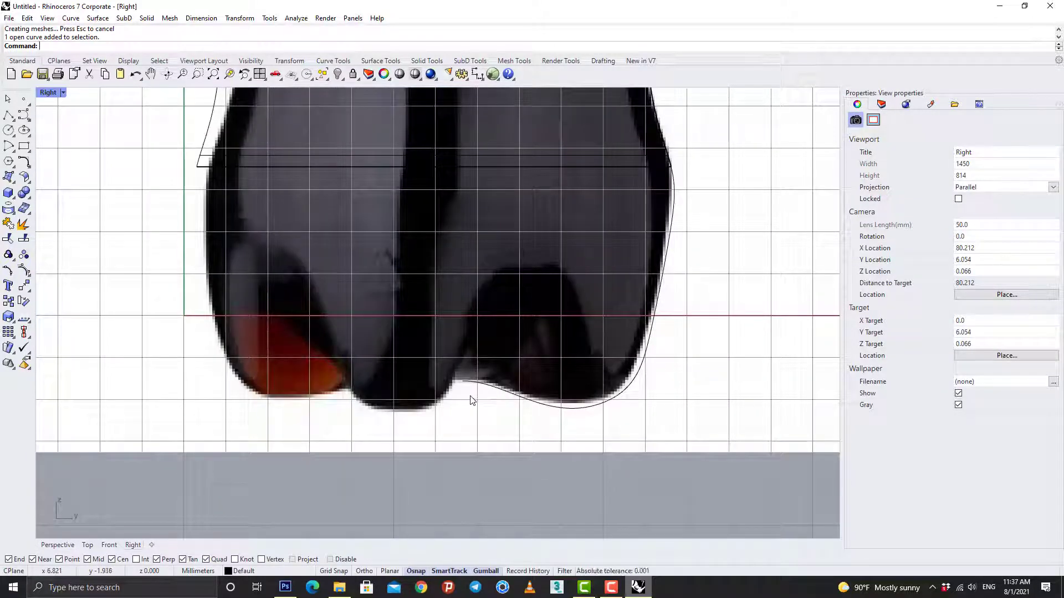
pyautogui.doubleClick(49, 94)
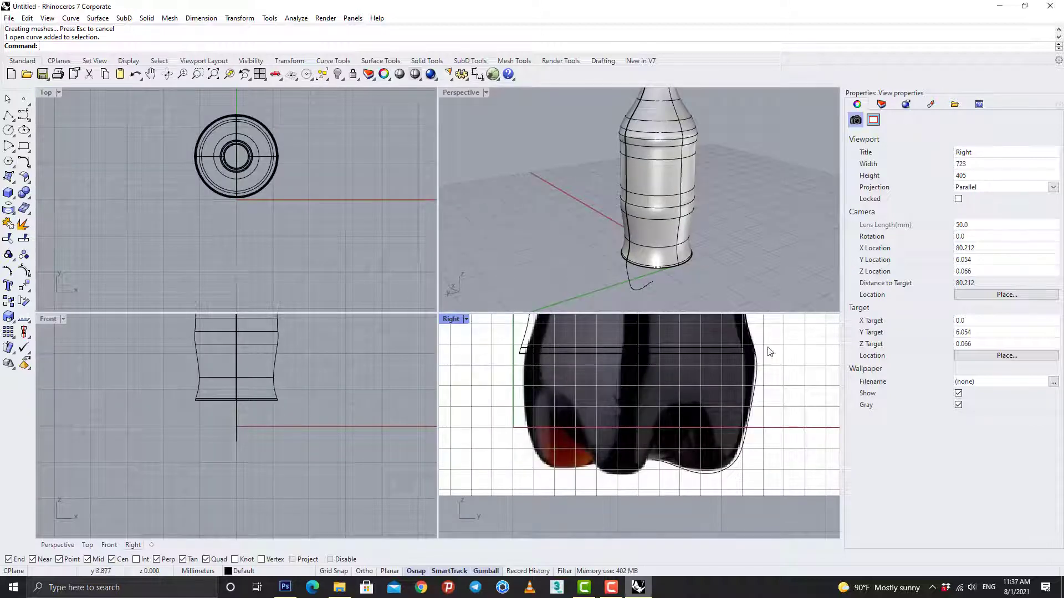
pyautogui.click(757, 383)
pyautogui.click(9, 302)
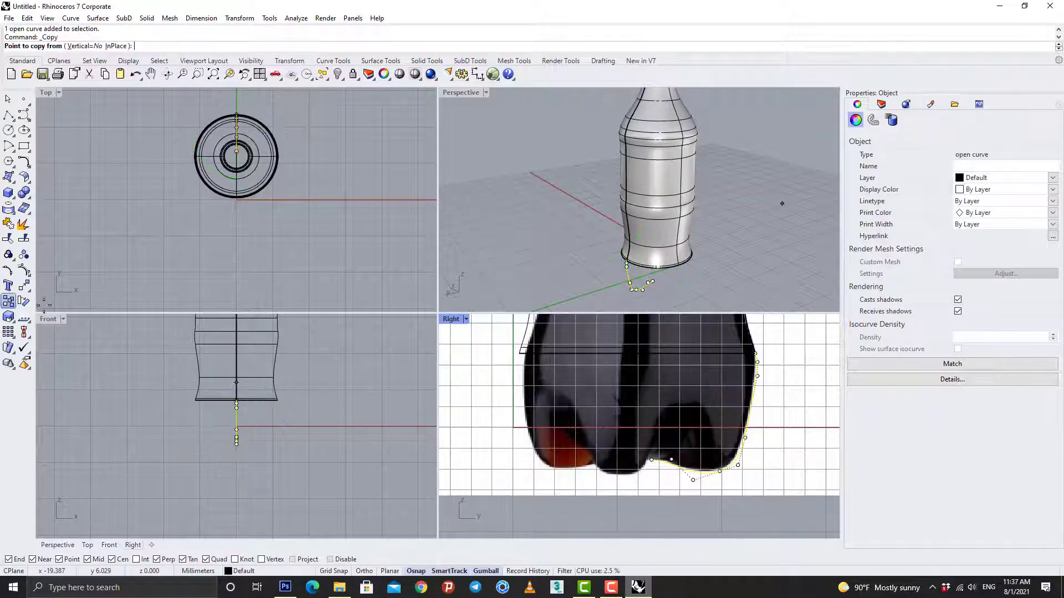
pyautogui.click(28, 290)
pyautogui.click(72, 322)
pyautogui.scroll(-12, 561, 438)
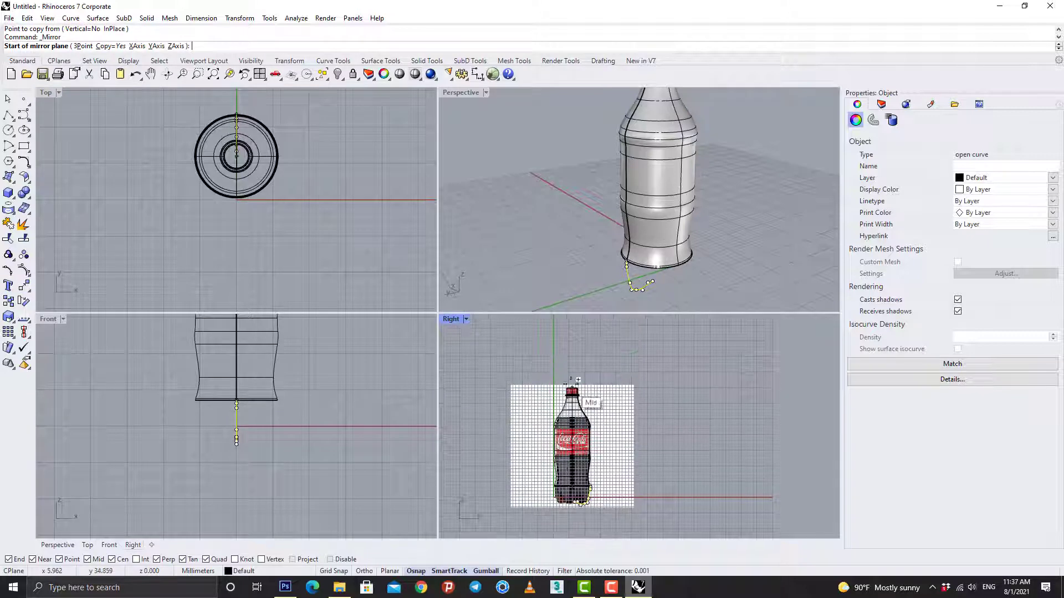
pyautogui.click(572, 430)
pyautogui.scroll(10, 576, 443)
pyautogui.click(583, 478)
pyautogui.scroll(-4, 583, 478)
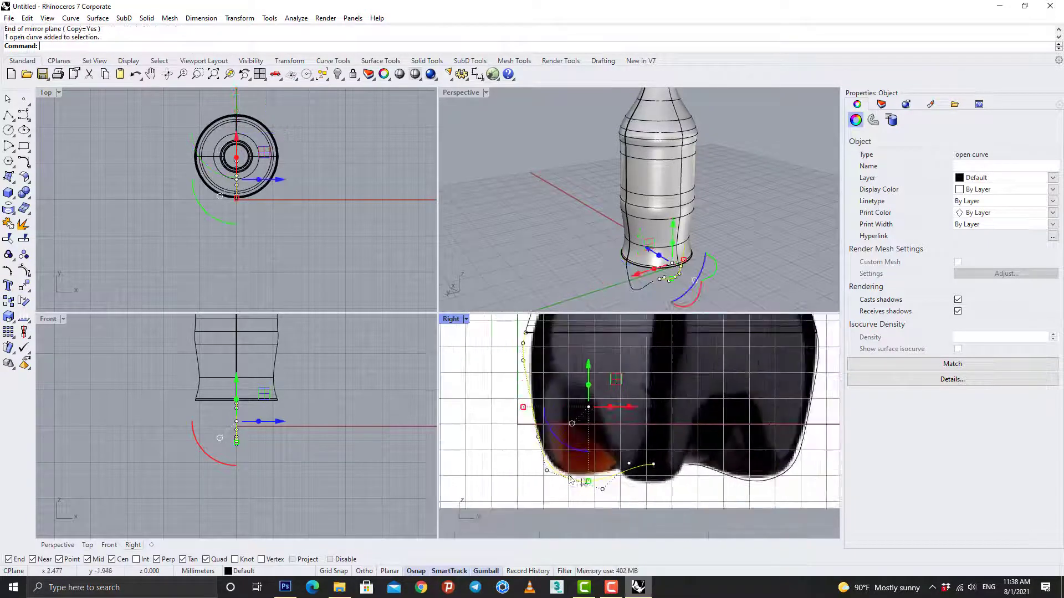
# Move the lower control points of the mirrored base curve upward in the Right view
pyautogui.press('Escape')
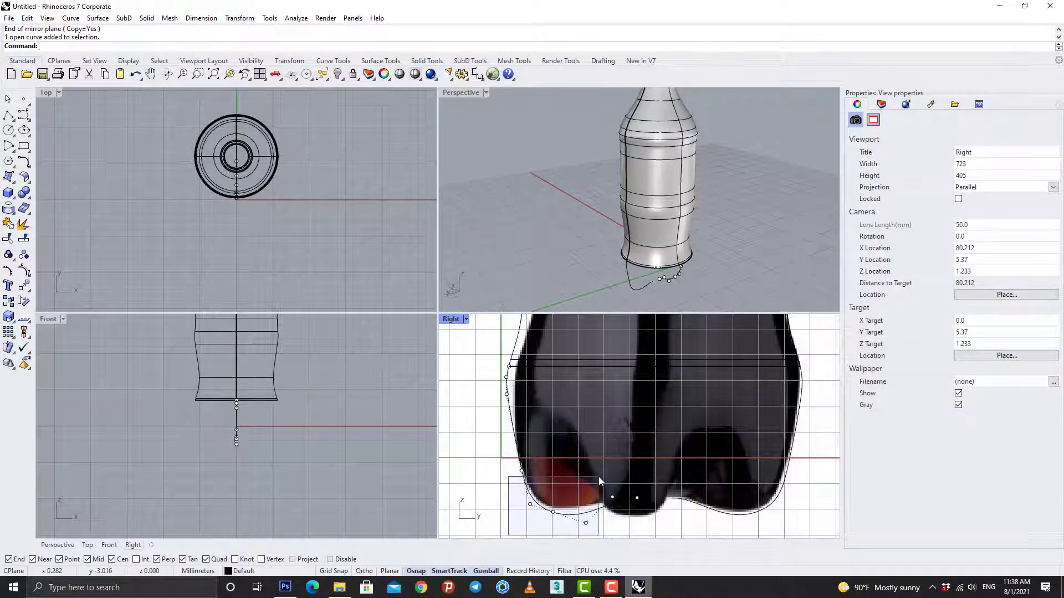
pyautogui.moveTo(598, 477); pyautogui.dragTo(624, 331)
pyautogui.click(587, 463)
# Try deleting control points from the mirrored base curve, and undo the deletions
pyautogui.click(554, 450)
pyautogui.scroll(6, 546, 447)
pyautogui.press('Delete')
pyautogui.click(517, 441)
pyautogui.hotkey('ctrl', 'z')
pyautogui.hotkey('ctrl', 'z')
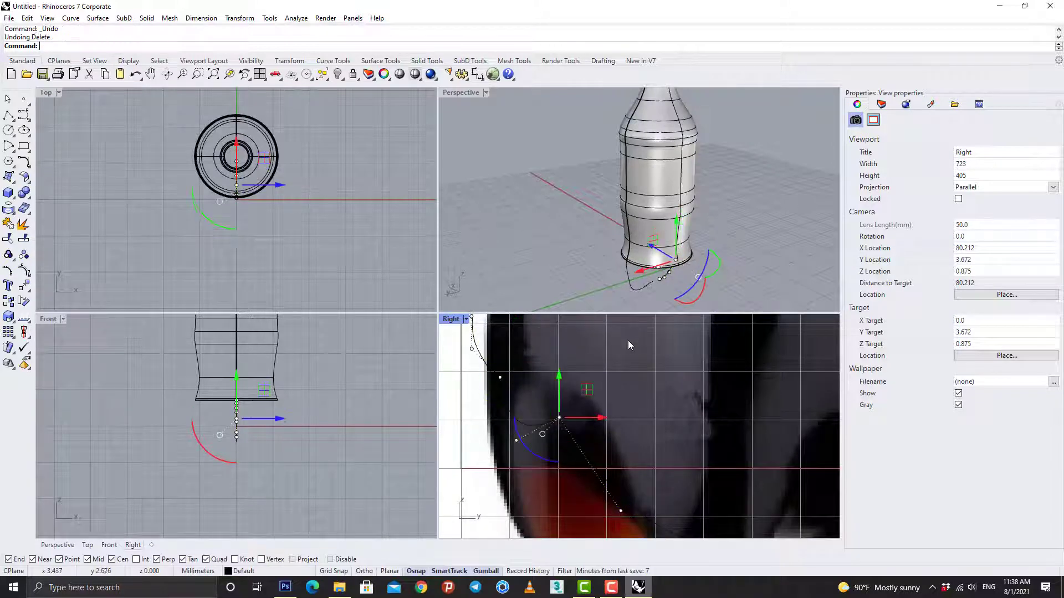
# Try reshaping the raised part of the mirrored base curve by moving individual control points in the Right view
pyautogui.click(521, 441)
pyautogui.click(516, 441)
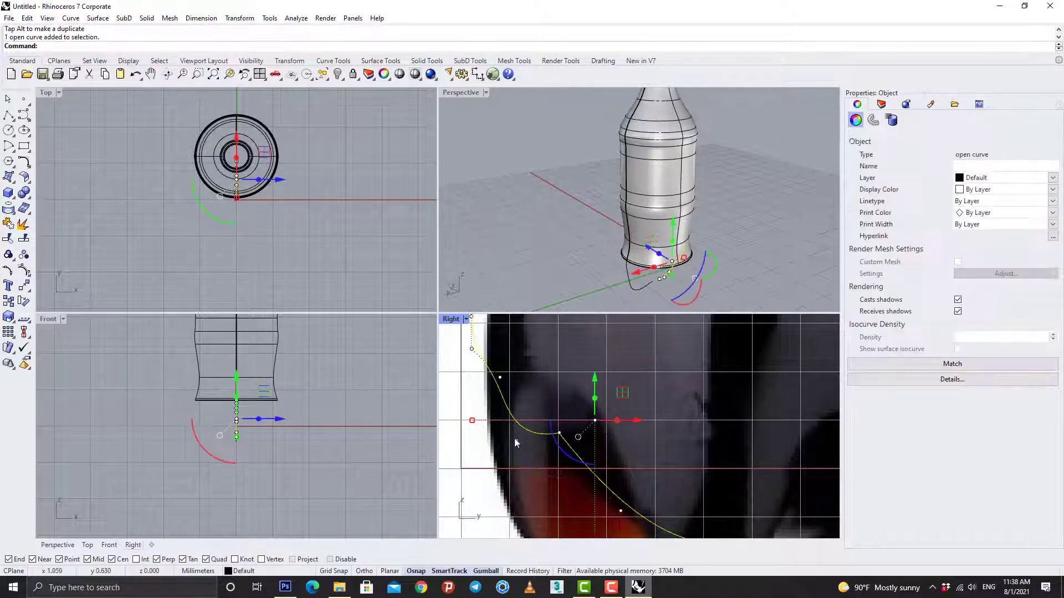
pyautogui.moveTo(516, 410)
pyautogui.mouseDown()
pyautogui.moveTo(531, 379)
pyautogui.moveTo(531, 405)
pyautogui.mouseUp()
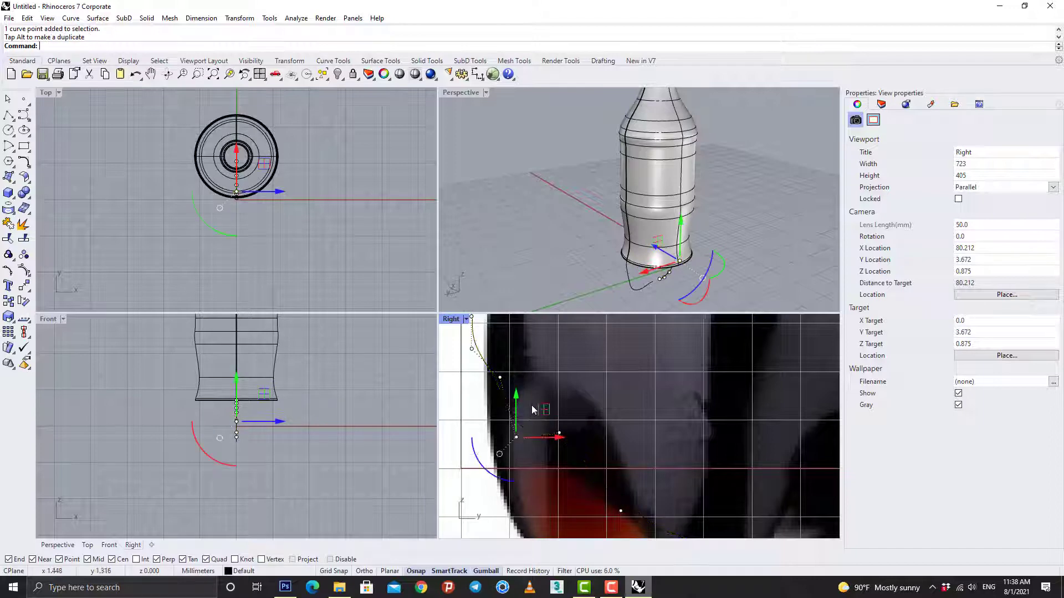
pyautogui.scroll(-6, 542, 432)
pyautogui.moveTo(560, 514); pyautogui.dragTo(646, 452)
pyautogui.press('Escape')
pyautogui.press('Escape')
pyautogui.scroll(4, 551, 442)
pyautogui.click(550, 430)
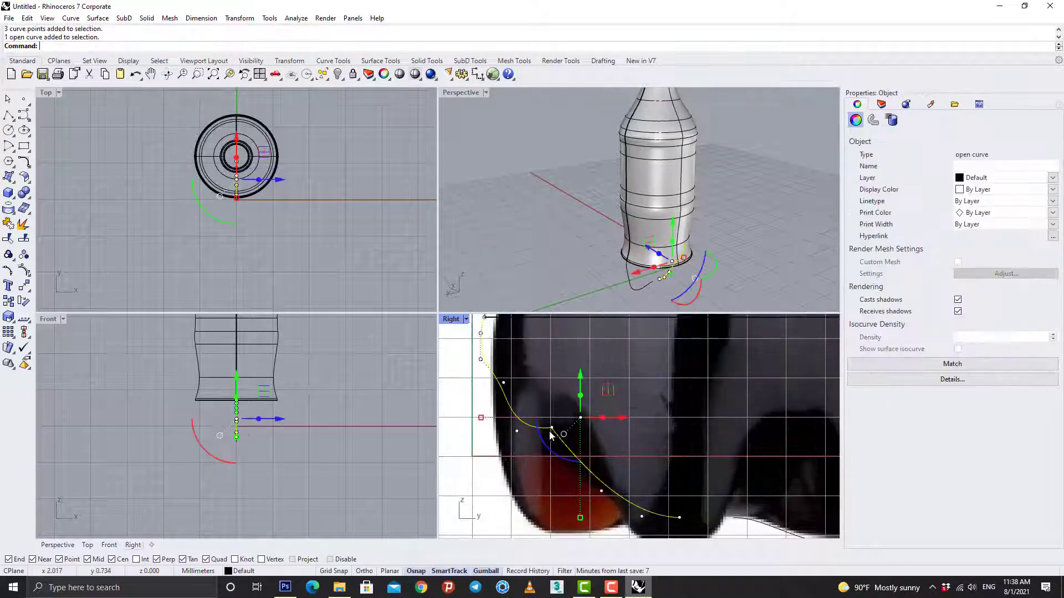
pyautogui.click(551, 427)
pyautogui.moveTo(635, 263); pyautogui.dragTo(577, 299, button='right')
pyautogui.scroll(16, 581, 294)
pyautogui.click(352, 476)
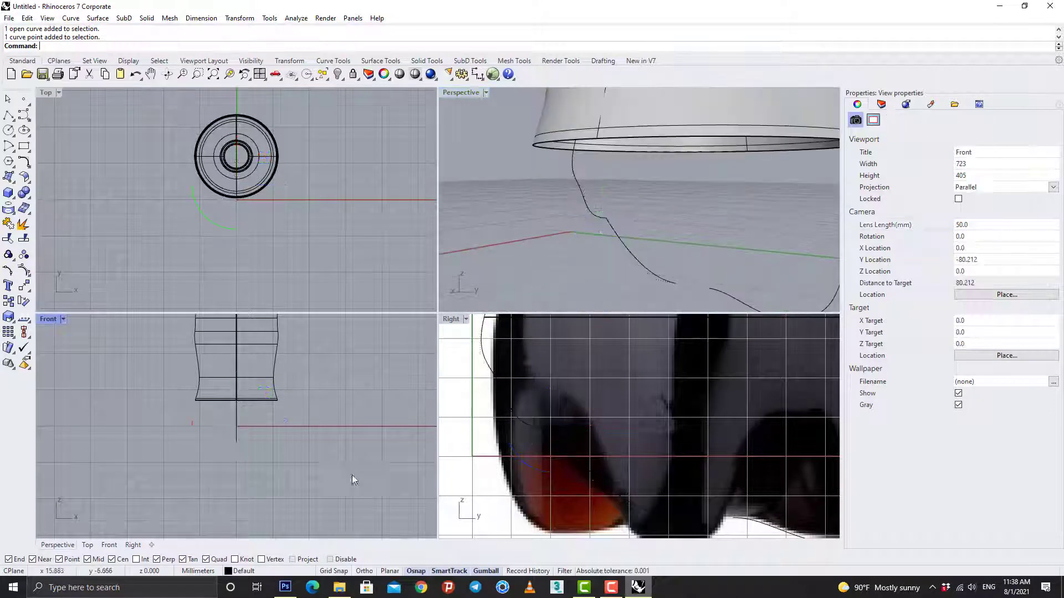
# Undo the control-point moves on the mirrored base curve and select that curve again
pyautogui.hotkey('ctrl', 'z')
pyautogui.hotkey('ctrl', 'z')
pyautogui.hotkey('ctrl', 'z')
pyautogui.click(671, 256)
pyautogui.scroll(-6, 671, 256)
pyautogui.click(663, 269)
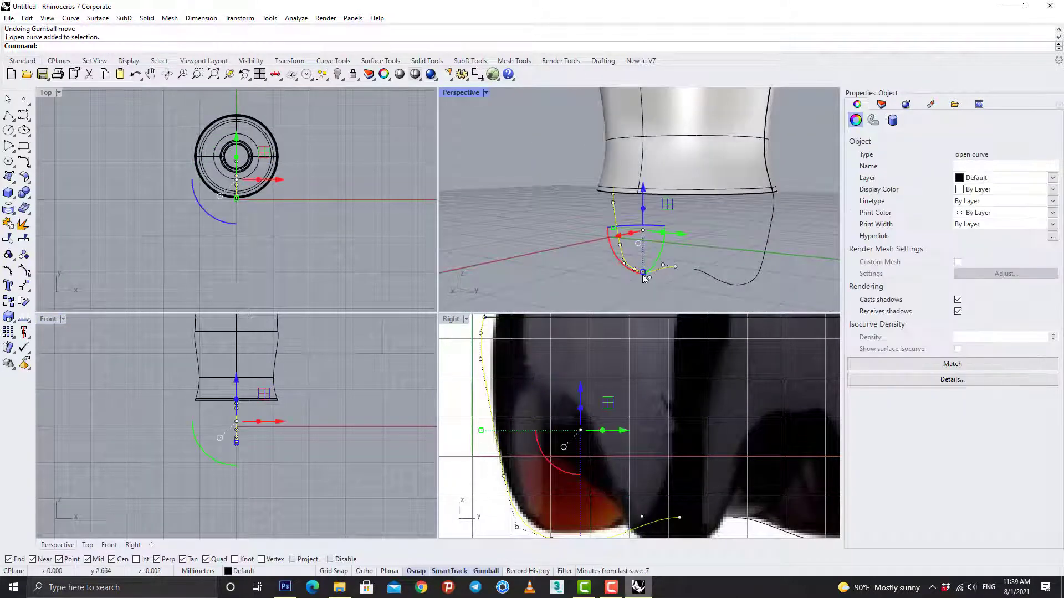
# Try scaling the lower control points of the mirrored base curve vertically upward and shifting them toward the bottle's axis
pyautogui.moveTo(663, 270); pyautogui.dragTo(734, 273, button='right')
pyautogui.scroll(-6, 526, 433)
pyautogui.moveTo(492, 515); pyautogui.dragTo(592, 417)
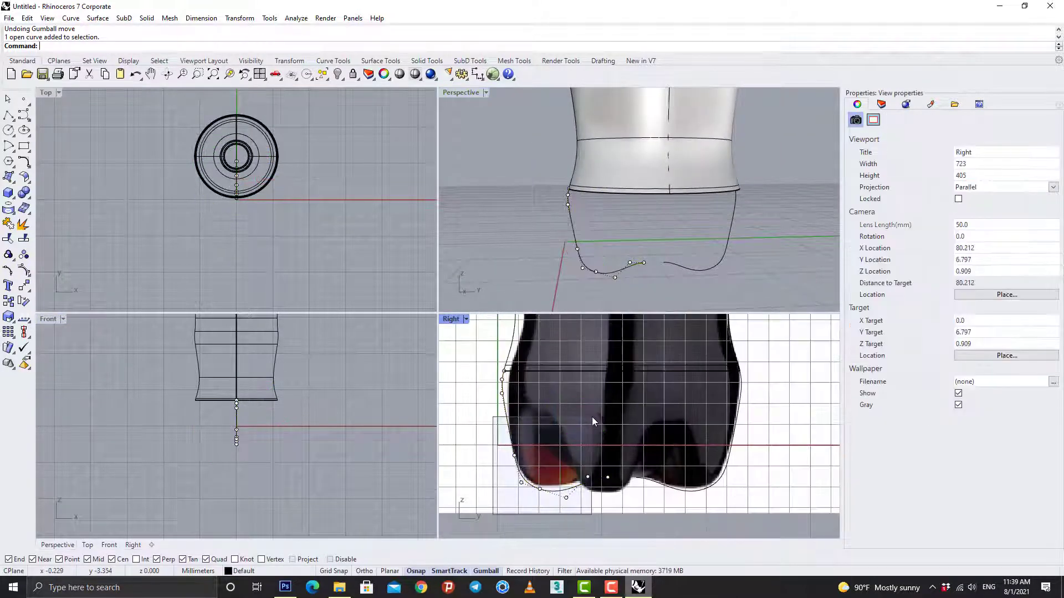
pyautogui.click(8, 316)
pyautogui.click(501, 370)
pyautogui.keyDown('shift'); pyautogui.click(503, 482); pyautogui.keyUp('shift')
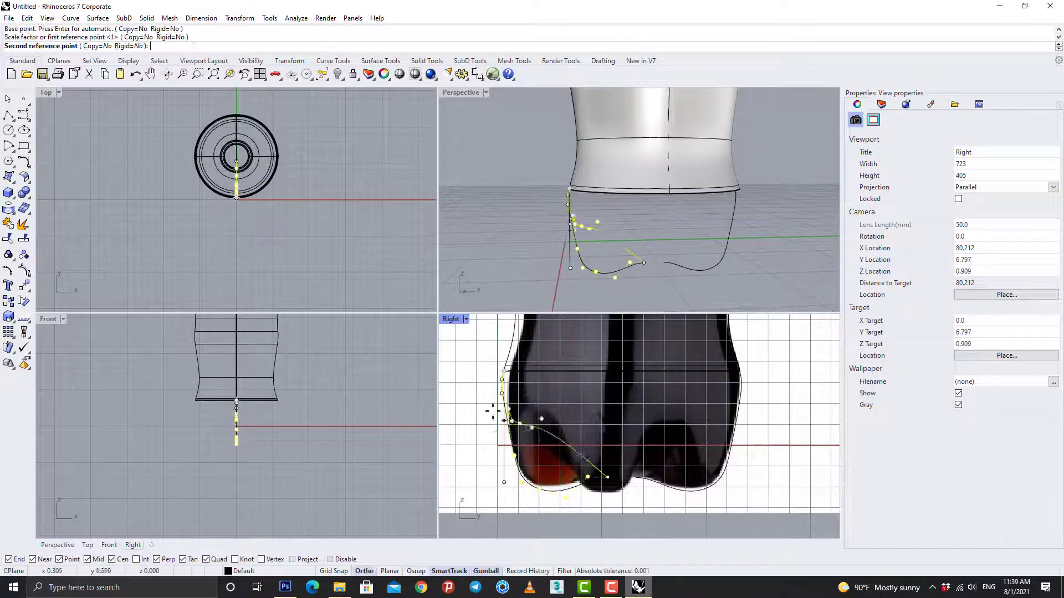
pyautogui.keyDown('shift'); pyautogui.click(503, 436); pyautogui.keyUp('shift')
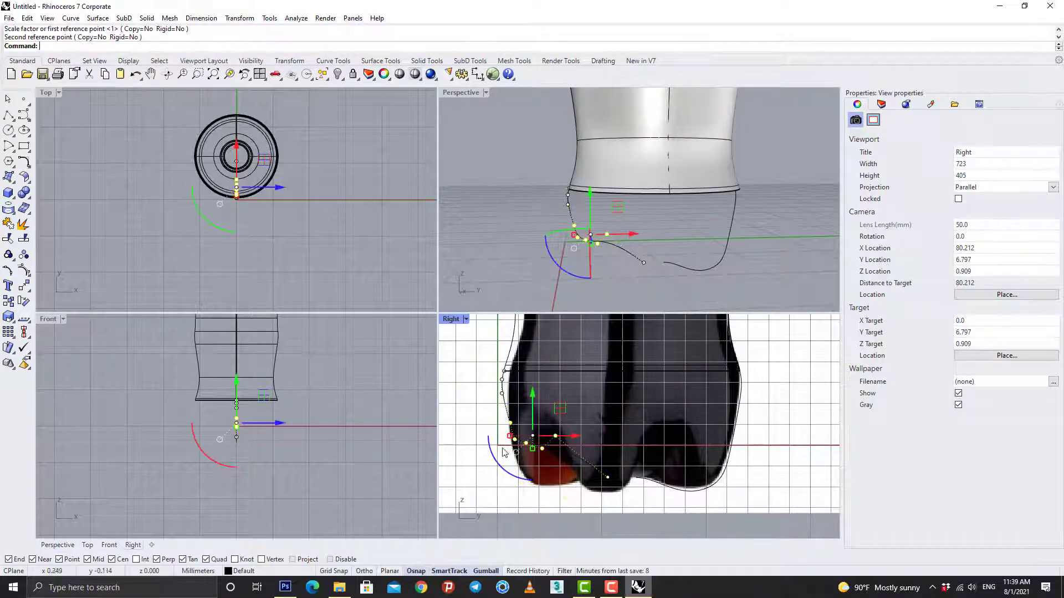
pyautogui.moveTo(568, 437); pyautogui.dragTo(587, 436)
# Delete the reshaped mirrored base curve
pyautogui.press('Escape')
pyautogui.press('Escape')
pyautogui.click(542, 440)
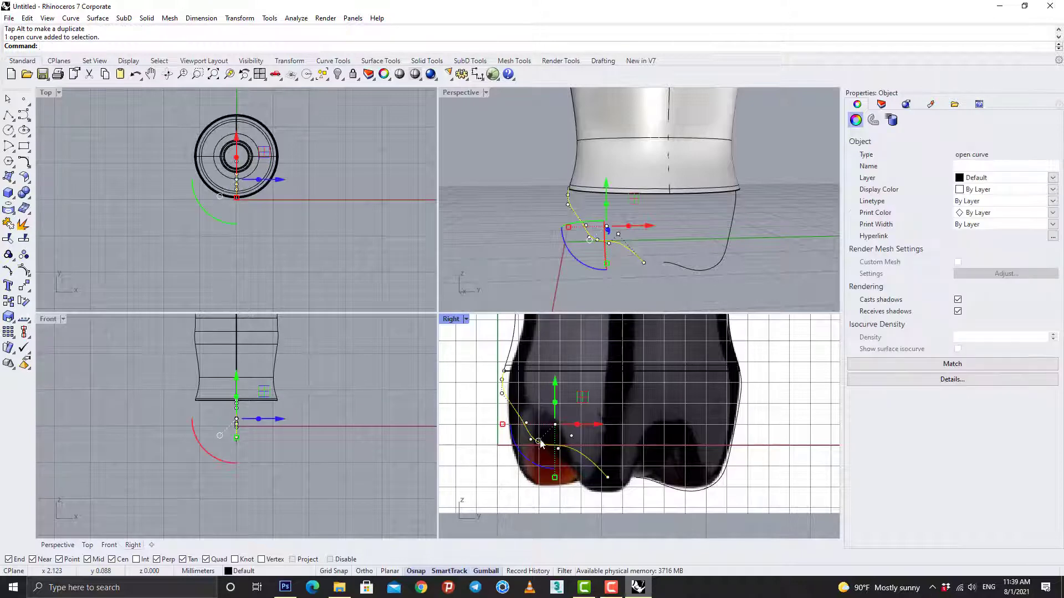
pyautogui.press('Delete')
# Mirror a fresh copy of the remaining base curve across the bottle's vertical centre axis in the Right view
pyautogui.click(711, 270)
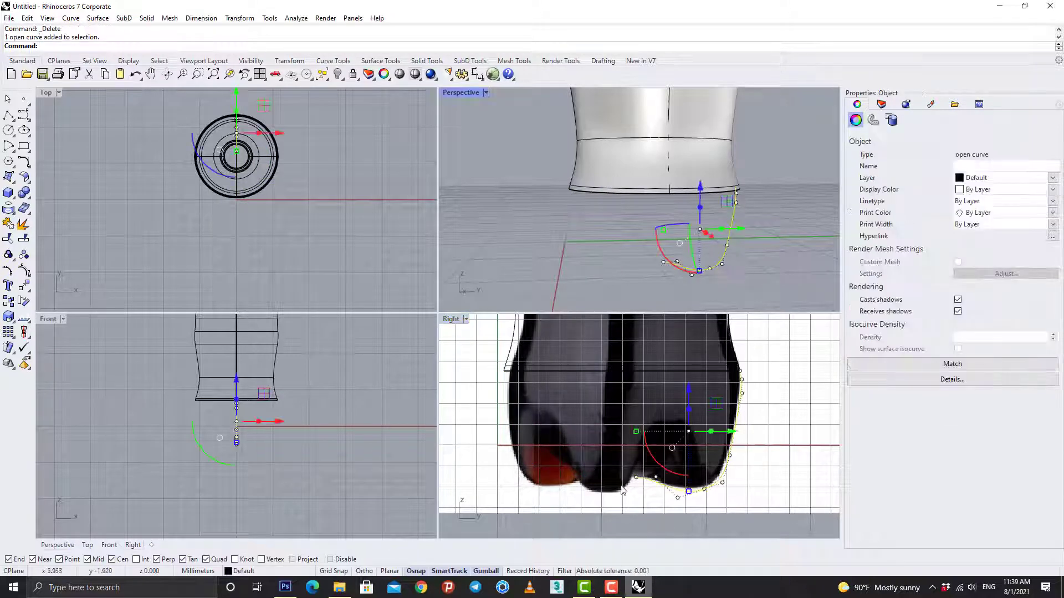
pyautogui.click(29, 290)
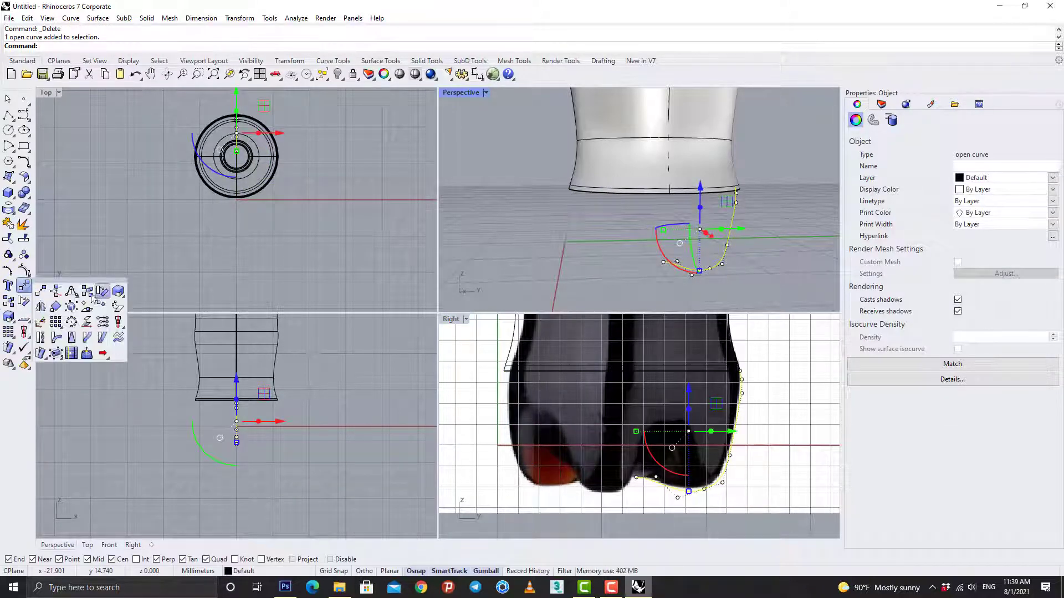
pyautogui.click(101, 294)
pyautogui.scroll(-18, 621, 370)
pyautogui.click(622, 370)
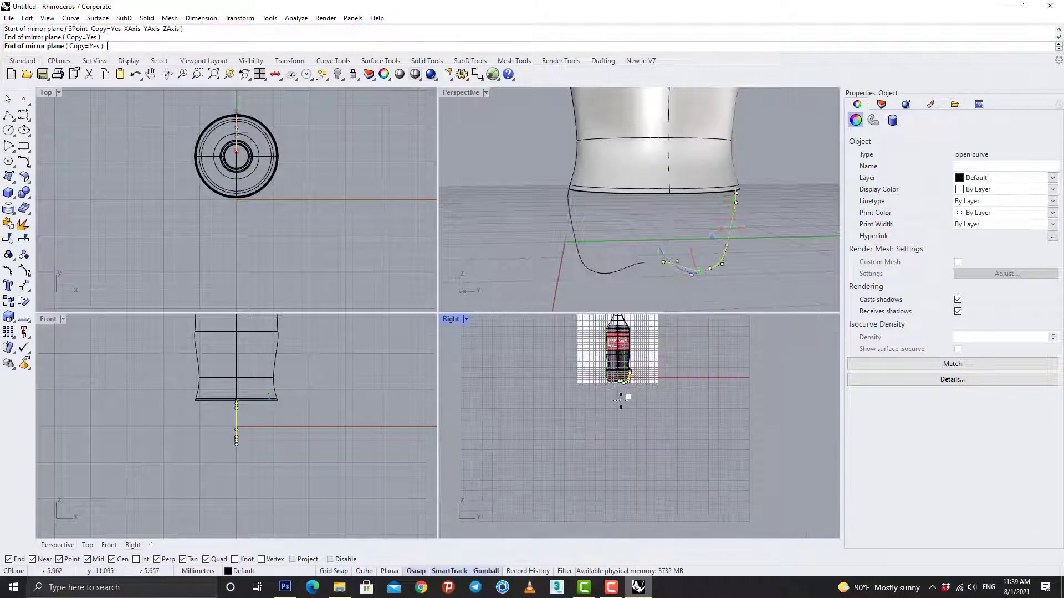
pyautogui.click(622, 396)
pyautogui.scroll(7, 634, 394)
pyautogui.click(653, 381)
# Try rotating a copy of both base curves 180 degrees about the bottle's centre in the Top view
pyautogui.scroll(4, 604, 381)
pyautogui.moveTo(599, 380); pyautogui.dragTo(587, 492, button='right')
pyautogui.scroll(6, 580, 490)
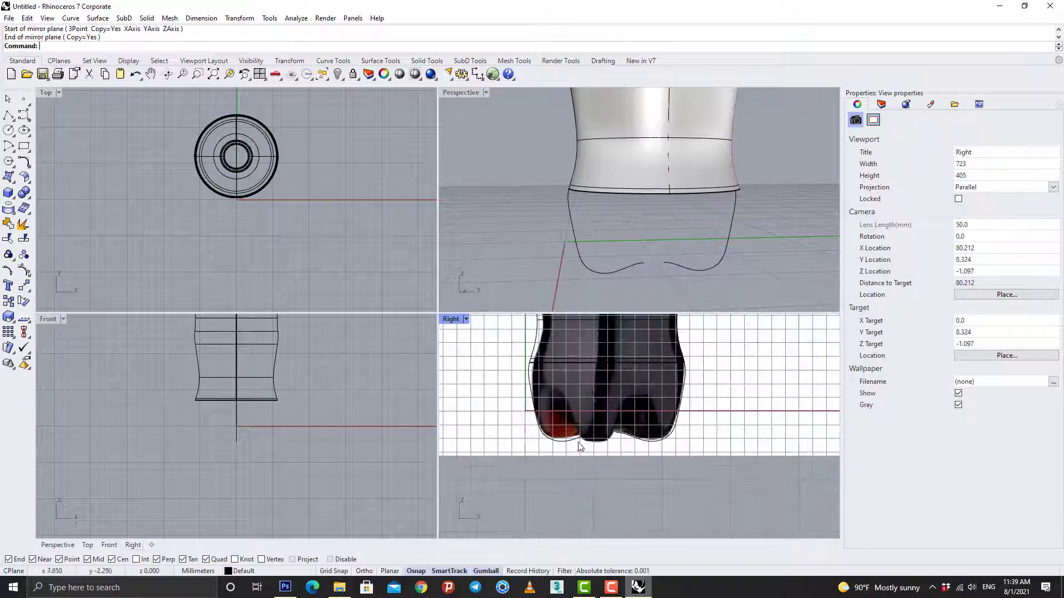
pyautogui.click(580, 438)
pyautogui.keyDown('shift'); pyautogui.click(626, 434); pyautogui.keyUp('shift')
pyautogui.scroll(6, 247, 191)
pyautogui.moveTo(247, 190); pyautogui.dragTo(271, 279, button='right')
pyautogui.click(25, 302)
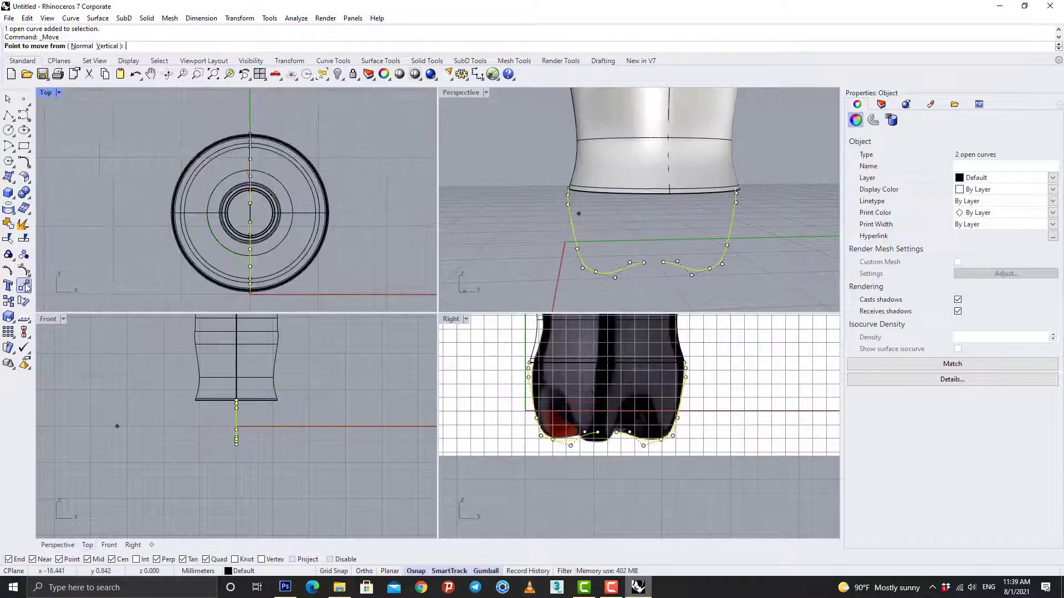
pyautogui.click(82, 46)
pyautogui.click(250, 213)
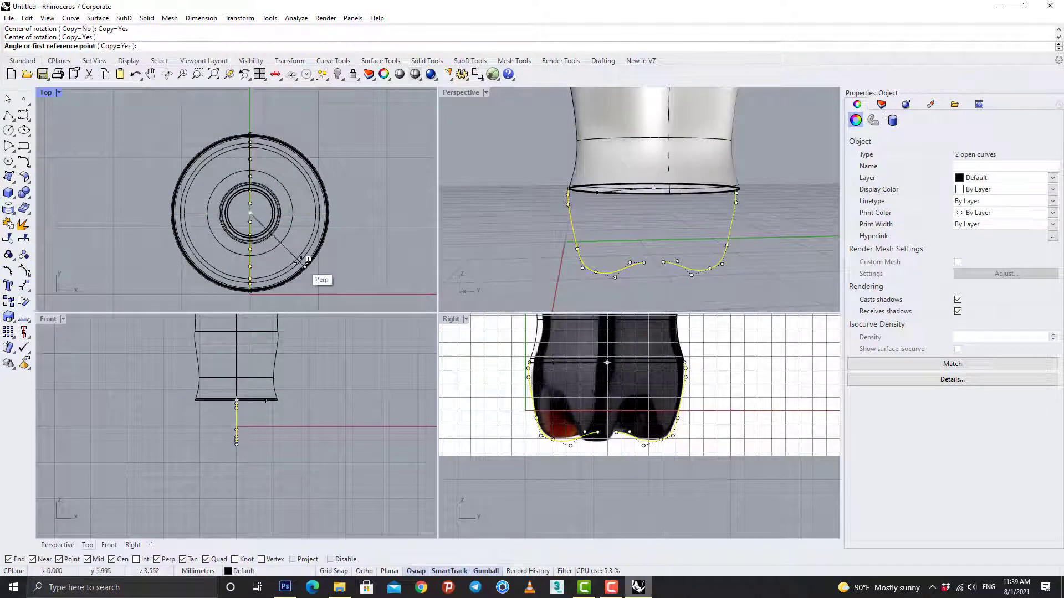
pyautogui.click(356, 213)
pyautogui.keyDown('shift'); pyautogui.click(172, 256); pyautogui.keyUp('shift')
pyautogui.press('Escape')
pyautogui.press('Escape')
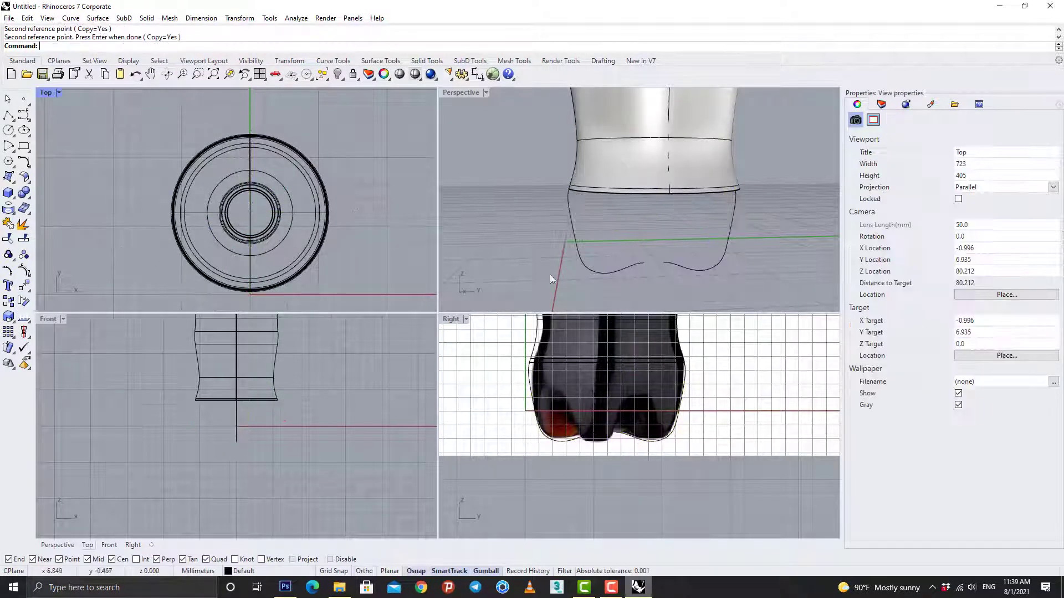
# Check for overlapping curves in the Top view and undo the last rotated copy
pyautogui.click(328, 214)
pyautogui.press('Escape')
pyautogui.click(251, 268)
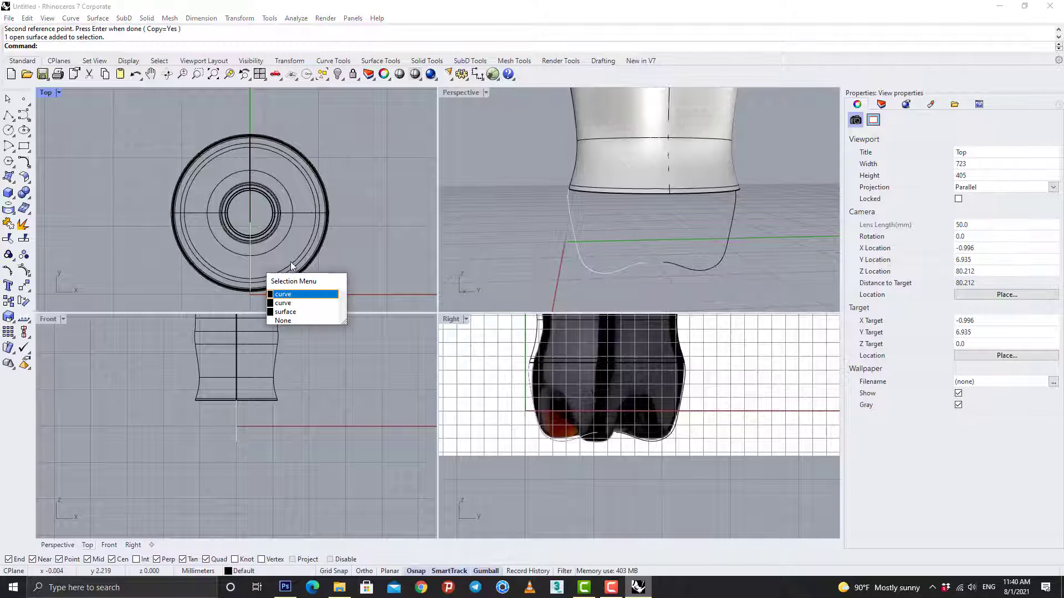
pyautogui.click(382, 239)
pyautogui.hotkey('ctrl', 'z')
# Rotate a copy of both base curves 90 degrees about the bottle's centre in the Top view
pyautogui.click(249, 268)
pyautogui.click(291, 307)
pyautogui.click(251, 265)
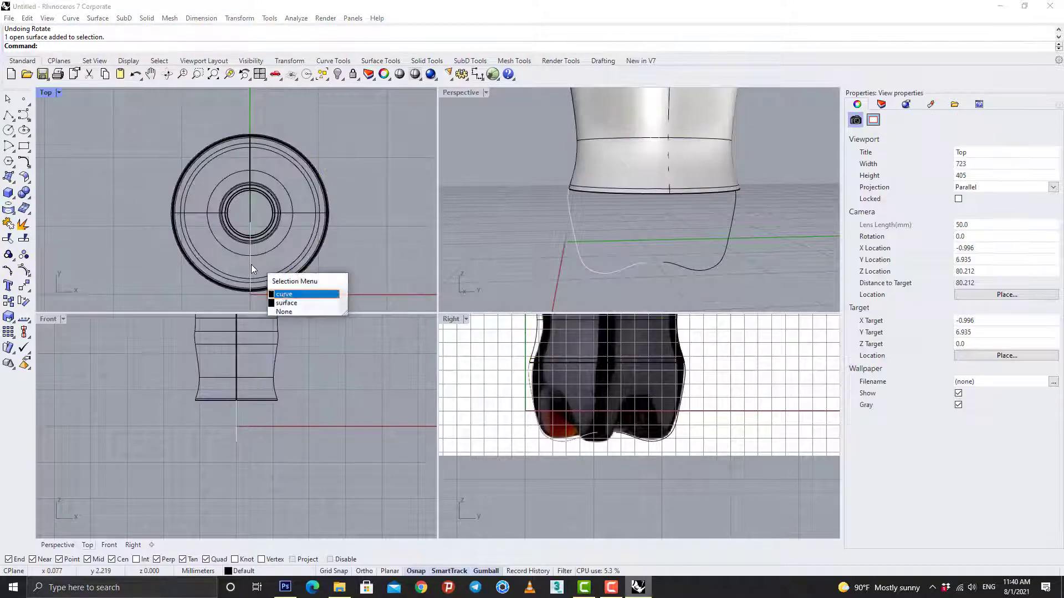
pyautogui.click(284, 294)
pyautogui.click(24, 301)
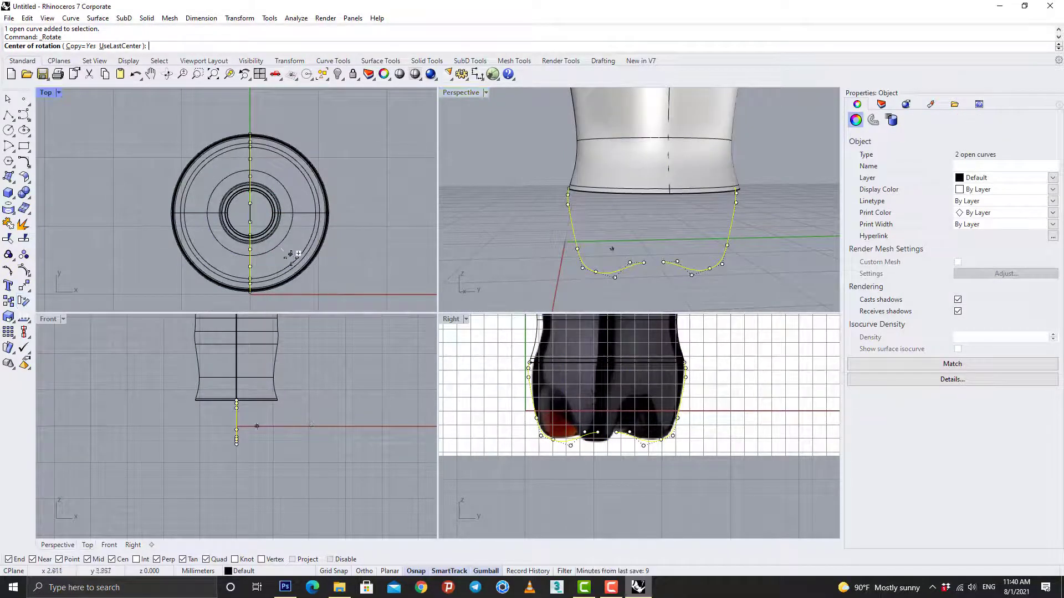
pyautogui.click(250, 212)
pyautogui.click(250, 112)
pyautogui.click(352, 214)
pyautogui.rightClick(361, 235)
pyautogui.click(396, 254)
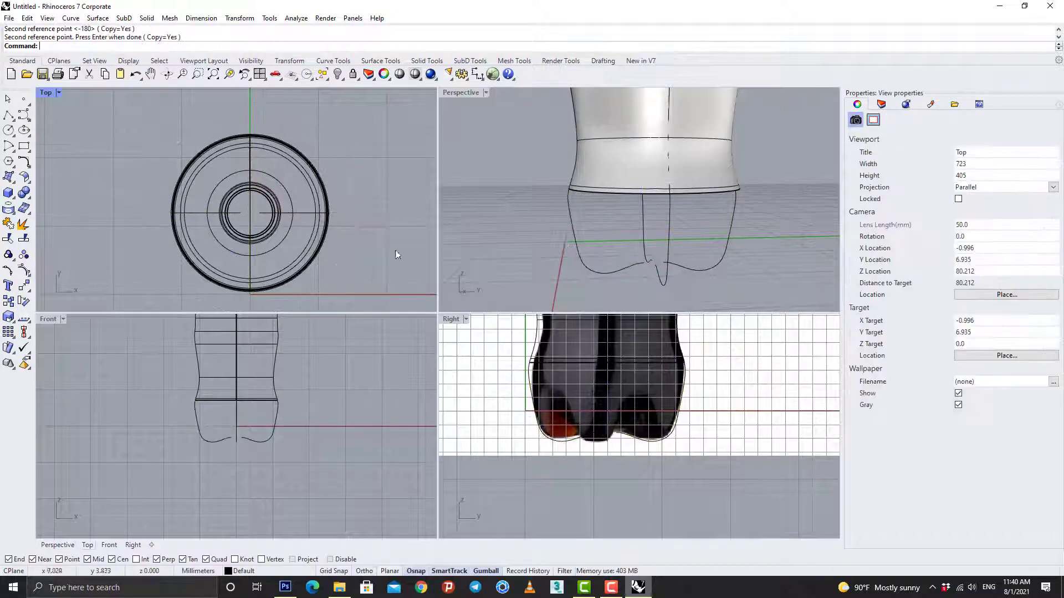
# Draw a circle centred on the bottle axis out to the body's lower edge, and move it down to the base curves' lowest level
pyautogui.moveTo(498, 250); pyautogui.dragTo(631, 263, button='right')
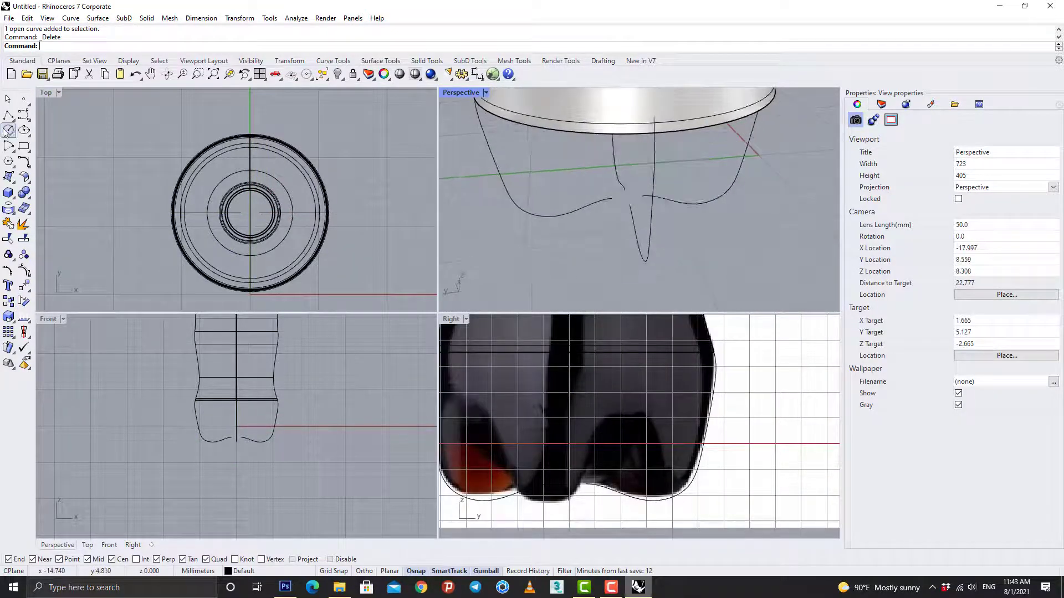
pyautogui.click(8, 132)
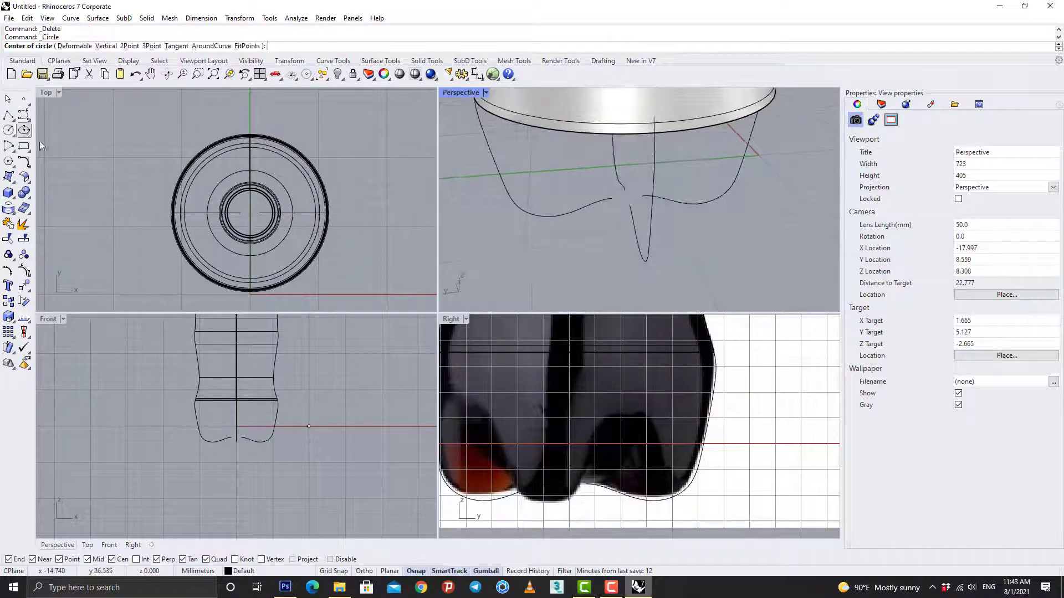
pyautogui.click(249, 212)
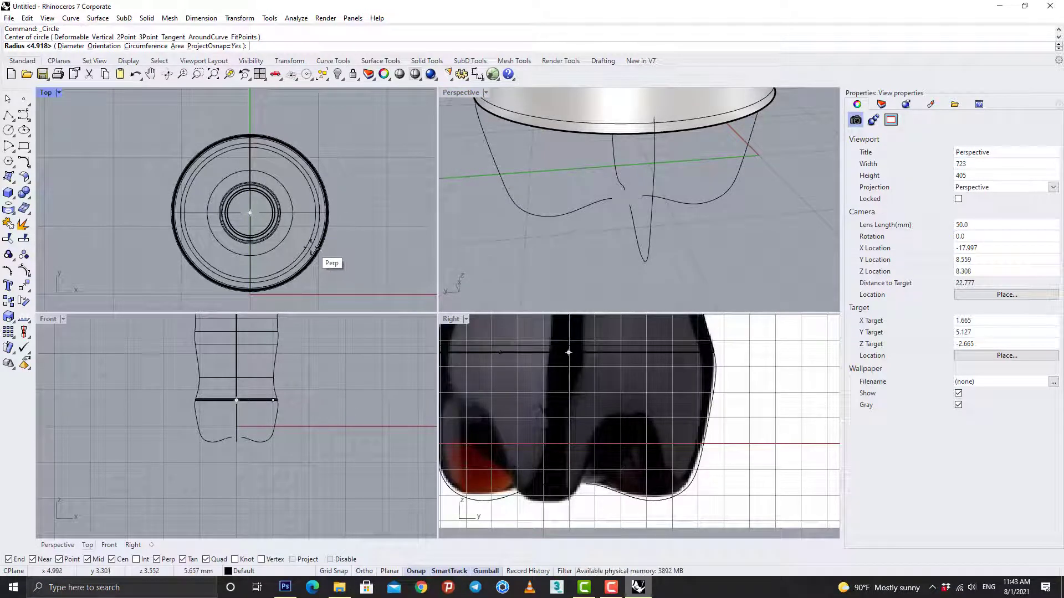
pyautogui.click(326, 214)
pyautogui.click(318, 192)
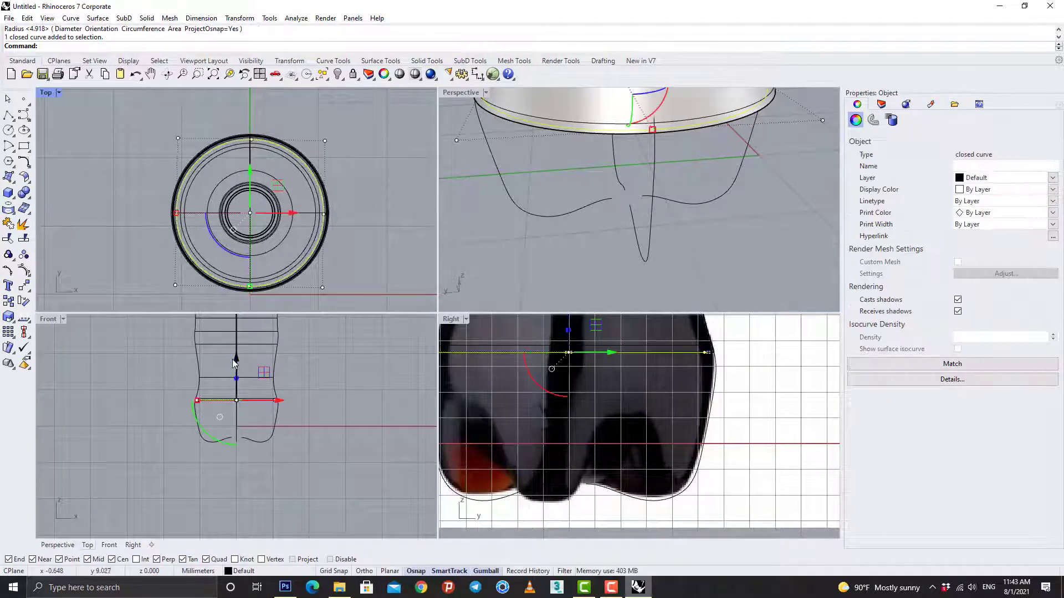
pyautogui.moveTo(233, 363); pyautogui.dragTo(302, 440)
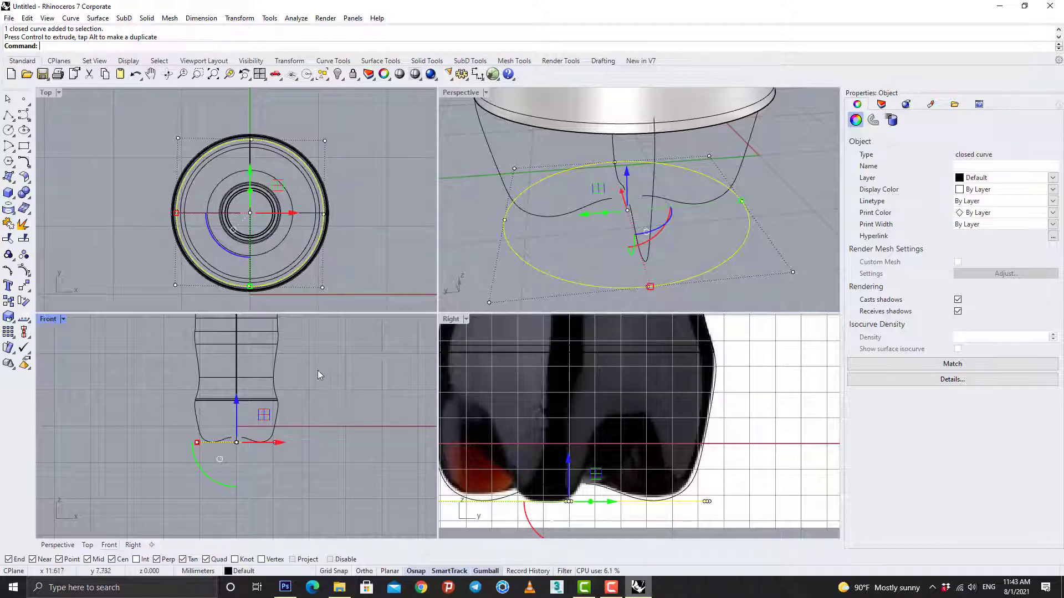
# Try raising two corner control points of the base circle in the Perspective view, and undo the moves
pyautogui.click(488, 303)
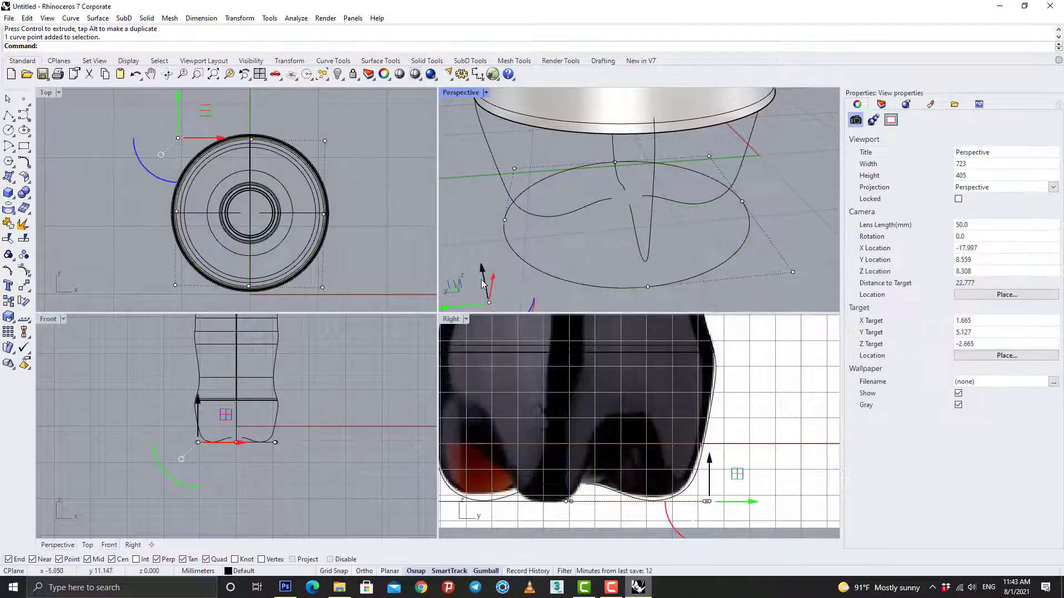
pyautogui.moveTo(484, 266); pyautogui.dragTo(470, 106)
pyautogui.click(792, 272)
pyautogui.moveTo(797, 239); pyautogui.dragTo(786, 111)
pyautogui.keyDown('ctrl'); pyautogui.moveTo(693, 212); pyautogui.dragTo(619, 241, button='right'); pyautogui.keyUp('ctrl')
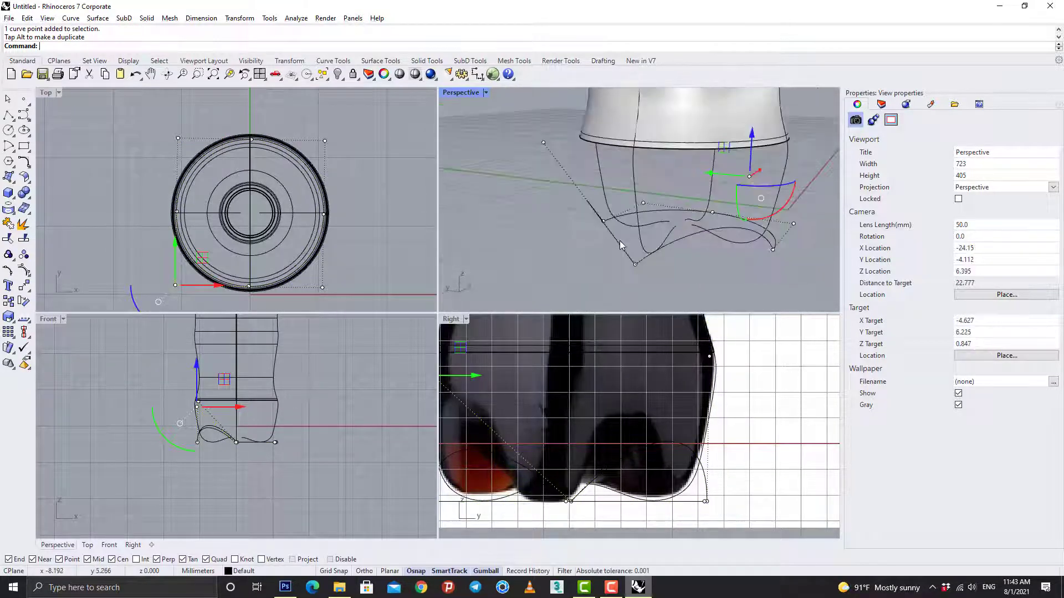
pyautogui.hotkey('ctrl', 'z')
pyautogui.hotkey('ctrl', 'z')
pyautogui.press('Escape')
# Insert two knots into the base circle, one on each side of its negative-X quadrant point
pyautogui.click(621, 264)
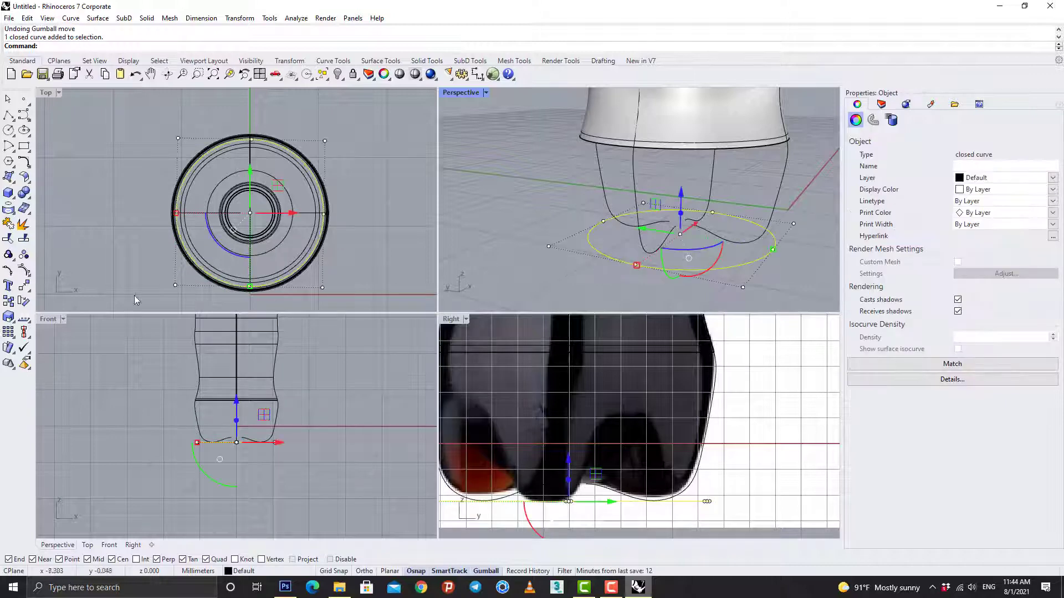
pyautogui.click(23, 273)
pyautogui.click(41, 292)
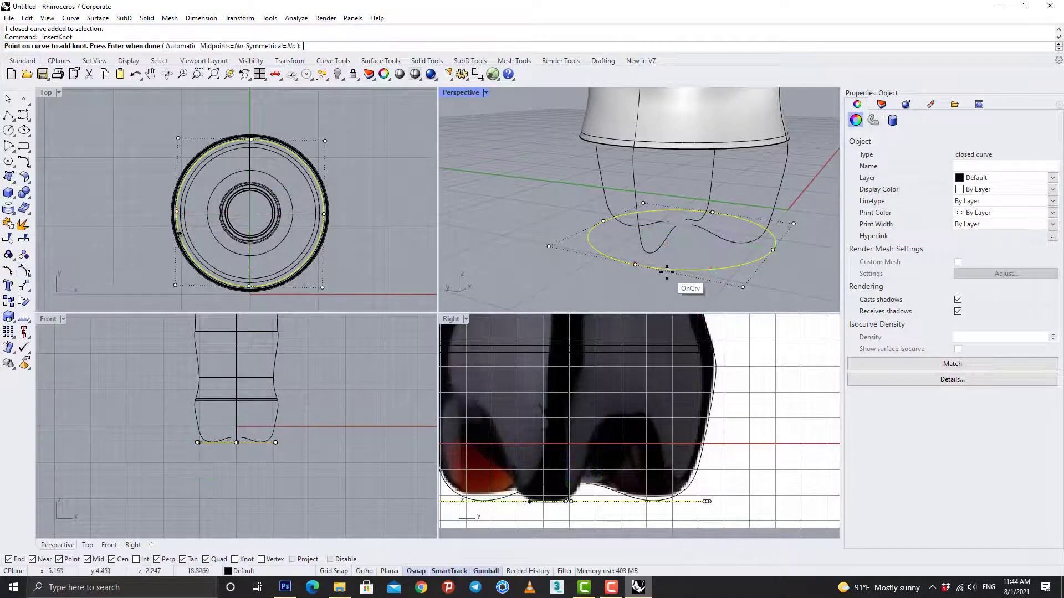
pyautogui.click(657, 269)
pyautogui.click(616, 263)
pyautogui.rightClick(618, 264)
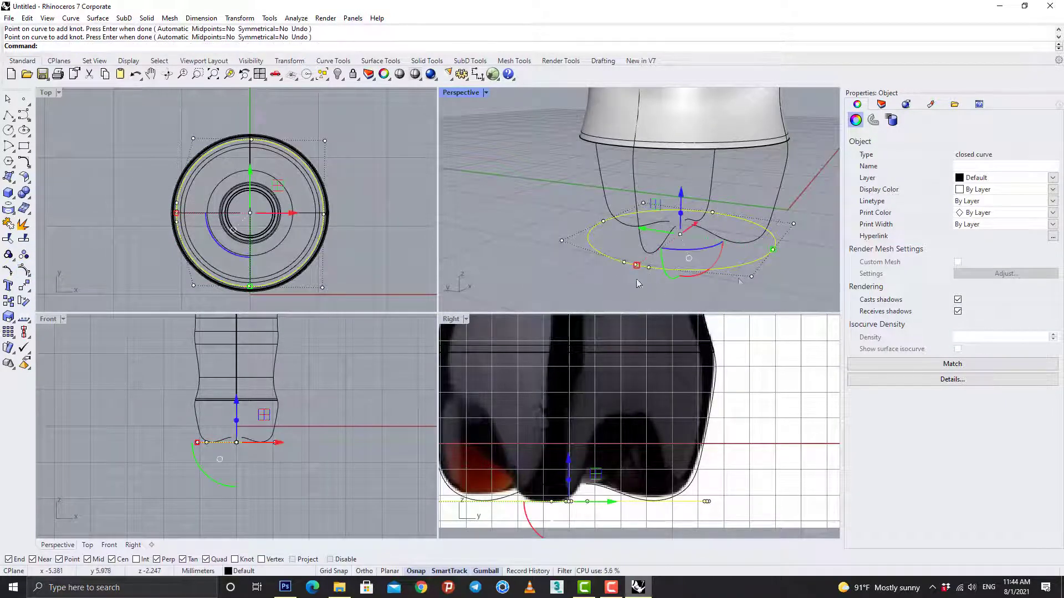
# Insert knots into the base circle on both sides of its quadrant point nearest the red X axis
pyautogui.moveTo(636, 279); pyautogui.dragTo(714, 300, button='right')
pyautogui.rightClick(712, 212)
pyautogui.click(712, 212)
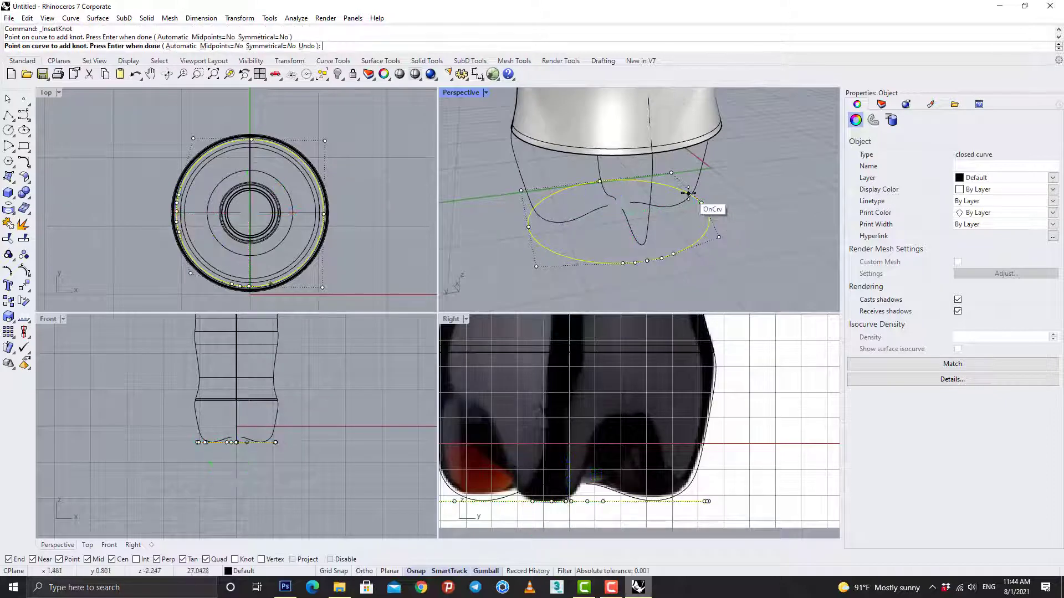
pyautogui.click(690, 193)
pyautogui.rightClick(538, 238)
# Insert two knots into the base circle around its quadrant point farthest from the red X axis
pyautogui.rightClick(536, 239)
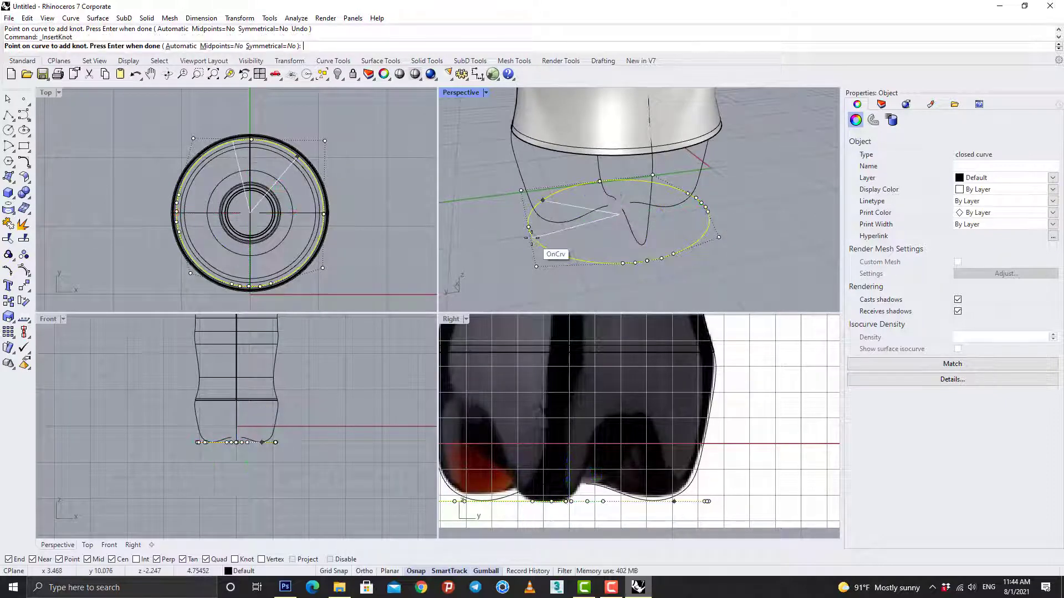
pyautogui.click(534, 238)
pyautogui.scroll(4, 525, 228)
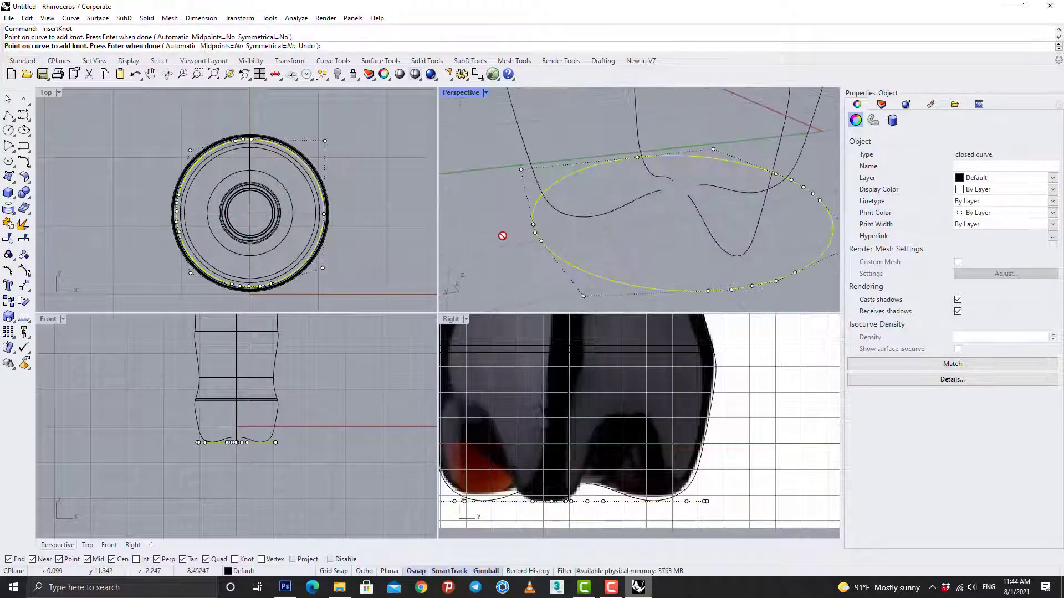
pyautogui.moveTo(501, 235); pyautogui.dragTo(625, 243, button='right')
pyautogui.click(545, 262)
pyautogui.scroll(-4, 545, 264)
pyautogui.rightClick(528, 277)
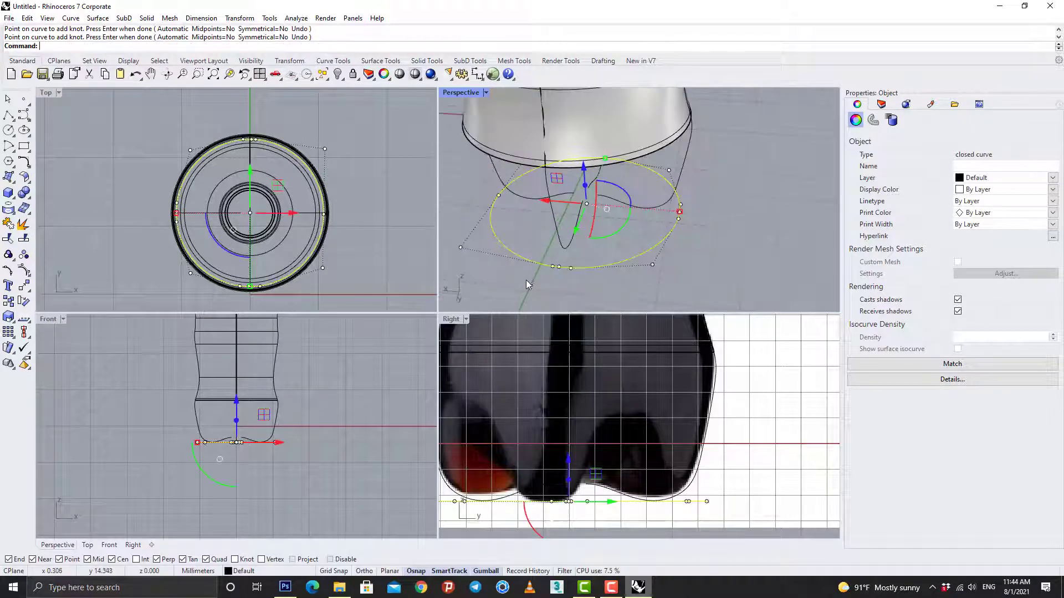
# Insert two knots into the base circle, one on each side of its positive-X quadrant point
pyautogui.middleClick(528, 277)
pyautogui.moveTo(504, 244); pyautogui.dragTo(602, 247, button='right')
pyautogui.scroll(3, 602, 247)
pyautogui.rightClick(602, 247)
pyautogui.scroll(5, 605, 248)
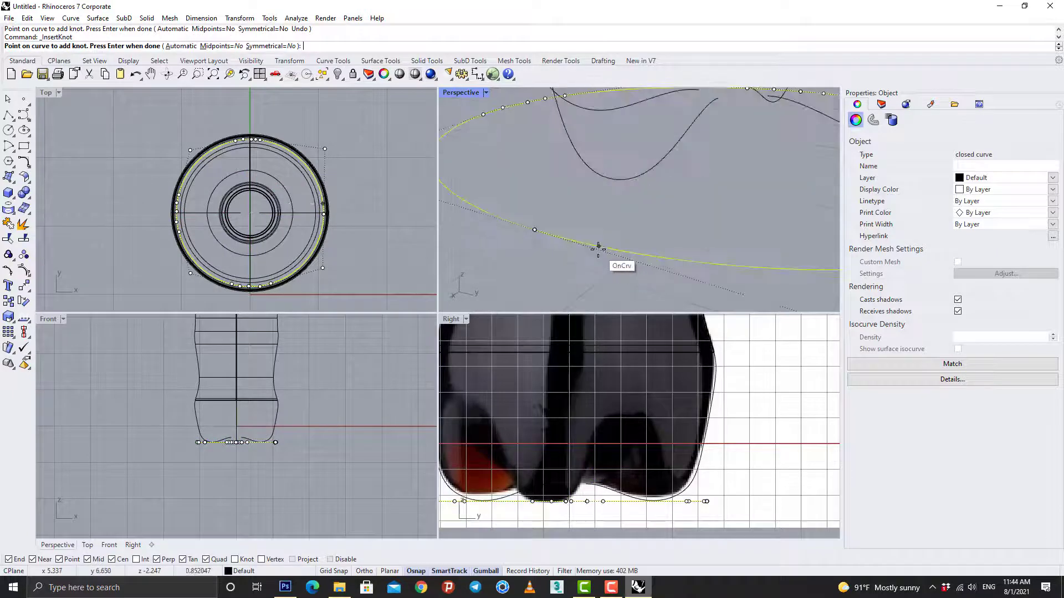
pyautogui.click(598, 247)
pyautogui.click(489, 214)
pyautogui.scroll(-4, 503, 239)
pyautogui.rightClick(510, 265)
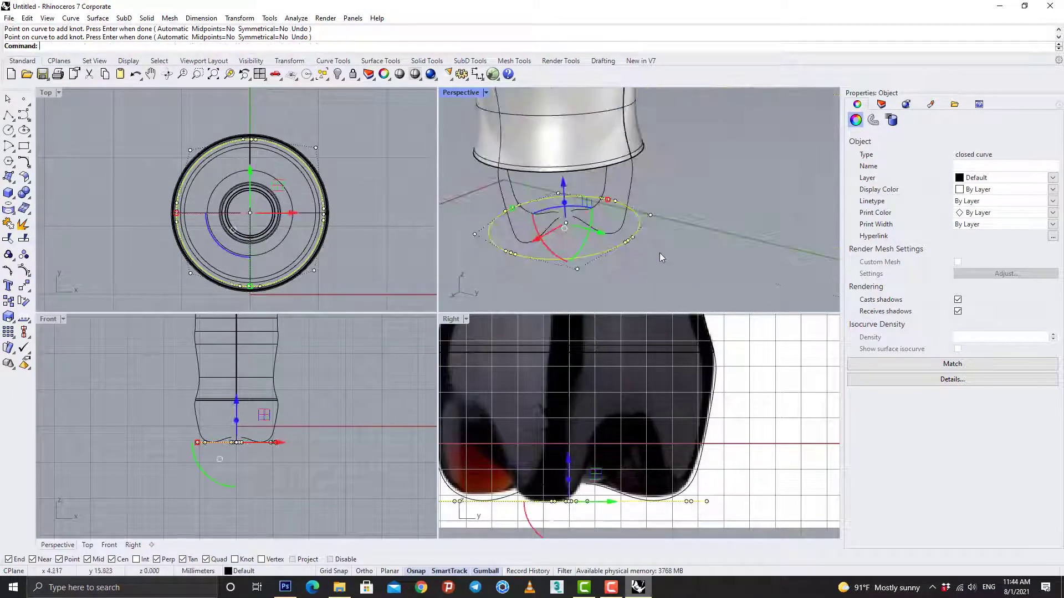
# Raise the base circle's four corner control points together to form wavy arches that follow the lobes in the reference image
pyautogui.scroll(4, 659, 252)
pyautogui.click(805, 180)
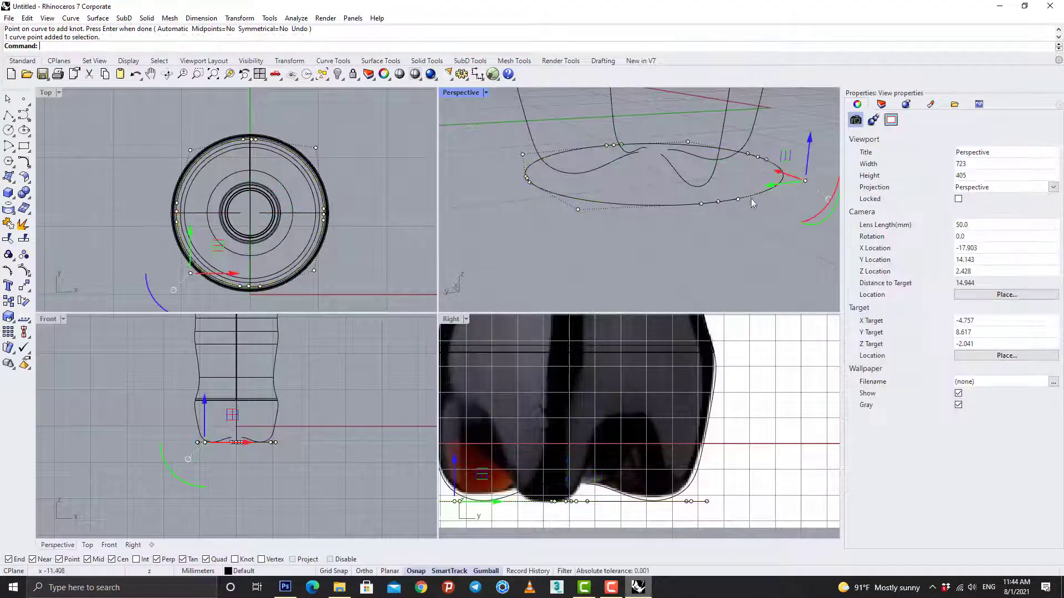
pyautogui.keyDown('shift'); pyautogui.click(577, 210); pyautogui.keyUp('shift')
pyautogui.keyDown('shift'); pyautogui.click(524, 157); pyautogui.keyUp('shift')
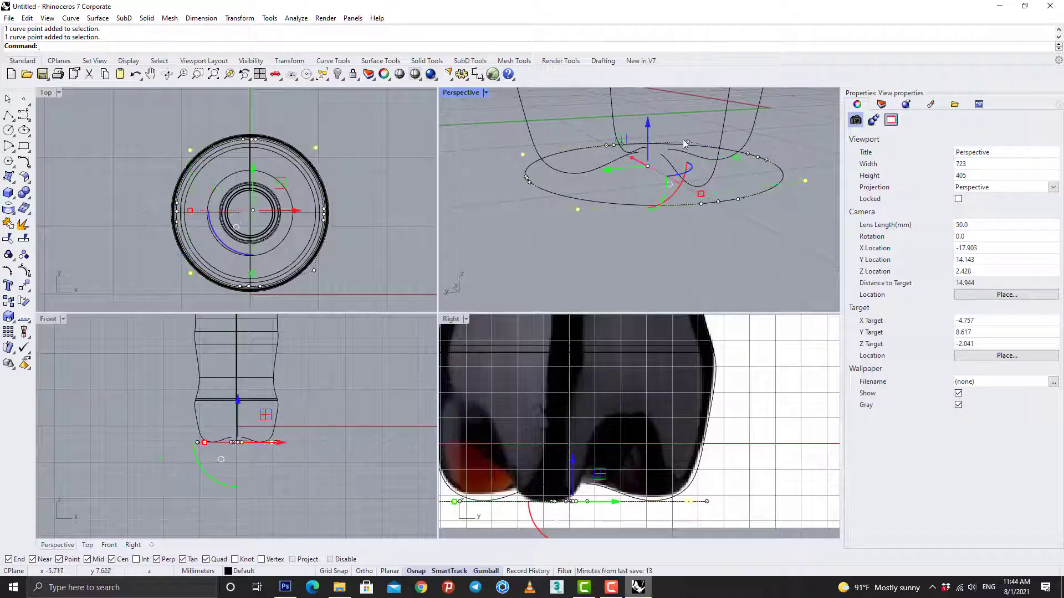
pyautogui.moveTo(647, 124)
pyautogui.mouseDown()
pyautogui.moveTo(647, 95)
pyautogui.moveTo(647, 107)
pyautogui.mouseUp()
pyautogui.moveTo(640, 188)
pyautogui.mouseDown(button='right')
pyautogui.moveTo(642, 302)
pyautogui.moveTo(649, 159)
pyautogui.moveTo(646, 191)
pyautogui.mouseUp(button='right')
pyautogui.moveTo(632, 188); pyautogui.dragTo(603, 106)
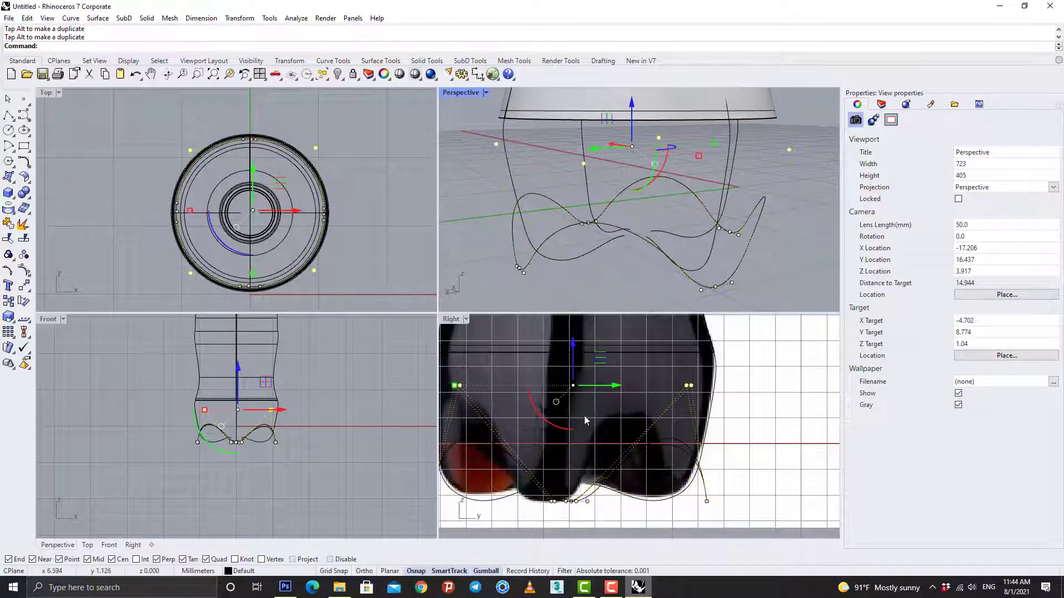
pyautogui.moveTo(585, 418); pyautogui.dragTo(676, 458, button='right')
pyautogui.moveTo(667, 393); pyautogui.dragTo(662, 331)
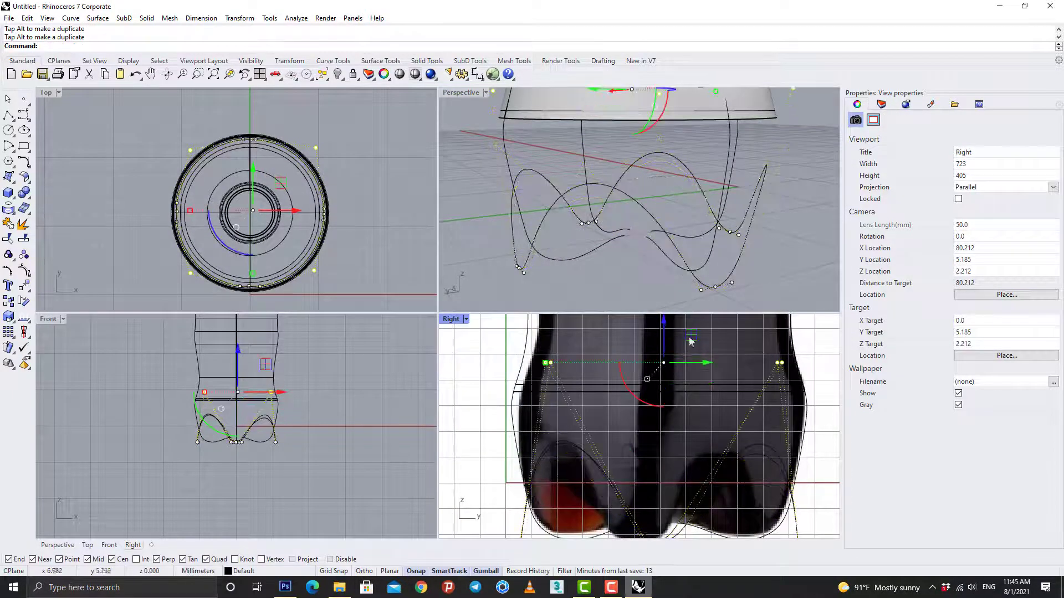
pyautogui.scroll(5, 607, 237)
pyautogui.scroll(-6, 607, 237)
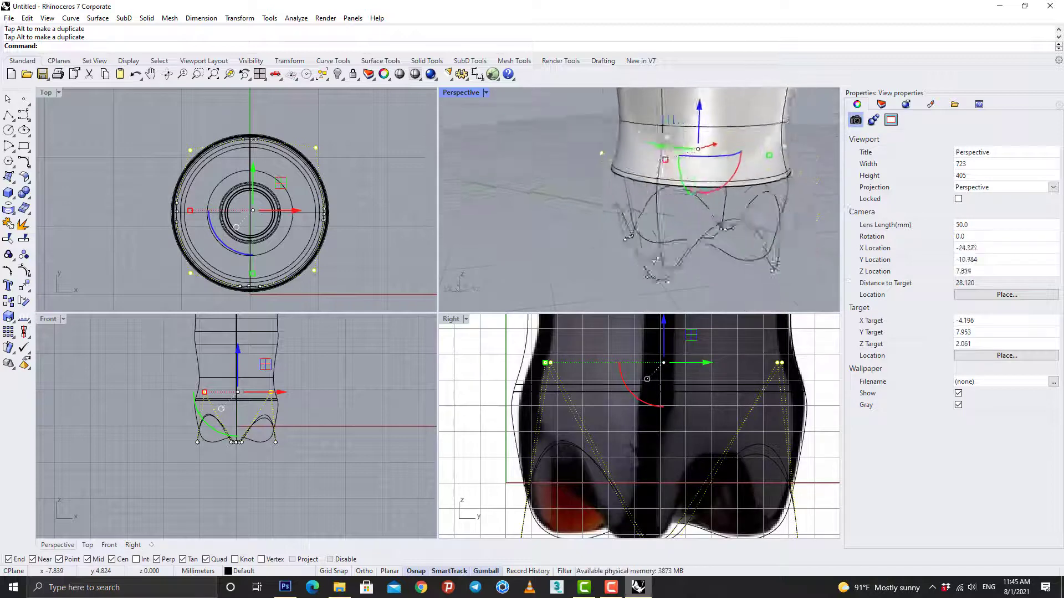
# Spread the lowest control points of the wavy base curve apart at its negative-X lobe to widen it
pyautogui.click(679, 278)
pyautogui.click(658, 278)
pyautogui.click(650, 286)
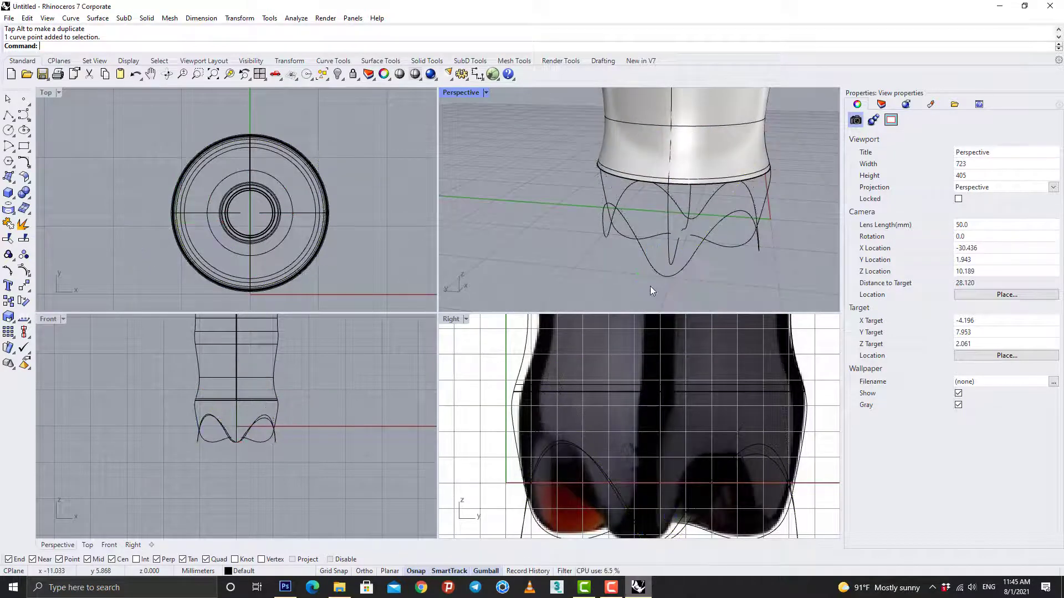
pyautogui.scroll(2, 649, 286)
pyautogui.click(672, 275)
pyautogui.click(657, 275)
pyautogui.scroll(3, 657, 278)
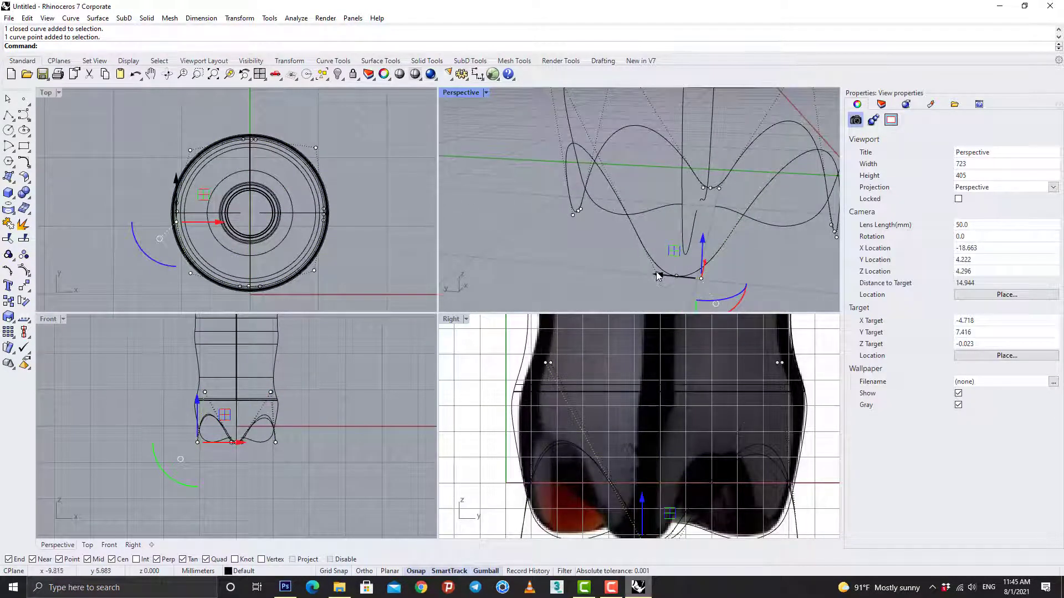
pyautogui.click(677, 276)
pyautogui.moveTo(701, 279); pyautogui.dragTo(721, 285)
# Widen the positive-X lobe of the wavy base curve by scaling its lowest control points apart
pyautogui.scroll(-2, 721, 286)
pyautogui.moveTo(798, 260); pyautogui.dragTo(646, 250, button='right')
pyautogui.keyDown('shift'); pyautogui.moveTo(682, 258); pyautogui.dragTo(650, 210, button='right'); pyautogui.keyUp('shift')
pyautogui.click(663, 258)
pyautogui.moveTo(692, 267); pyautogui.dragTo(632, 283, button='right')
pyautogui.click(629, 285)
pyautogui.keyDown('shift'); pyautogui.click(627, 282); pyautogui.keyUp('shift')
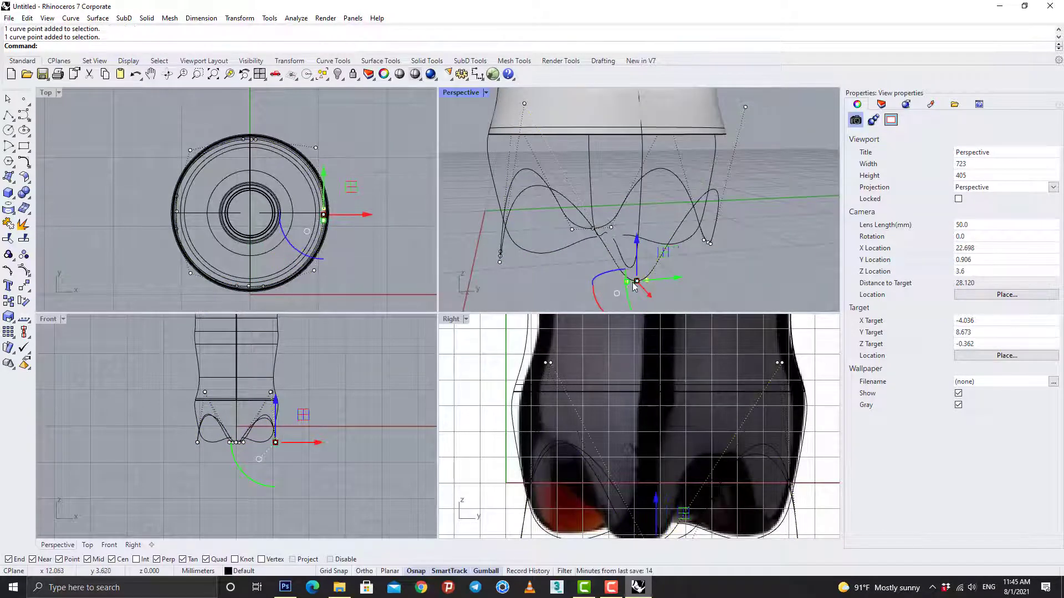
pyautogui.moveTo(625, 283); pyautogui.dragTo(613, 284)
pyautogui.press('Escape')
pyautogui.press('Escape')
# Try moving the lowest control points of the lobe farthest from the red X axis sideways, and undo the move
pyautogui.moveTo(739, 279); pyautogui.dragTo(613, 275, button='right')
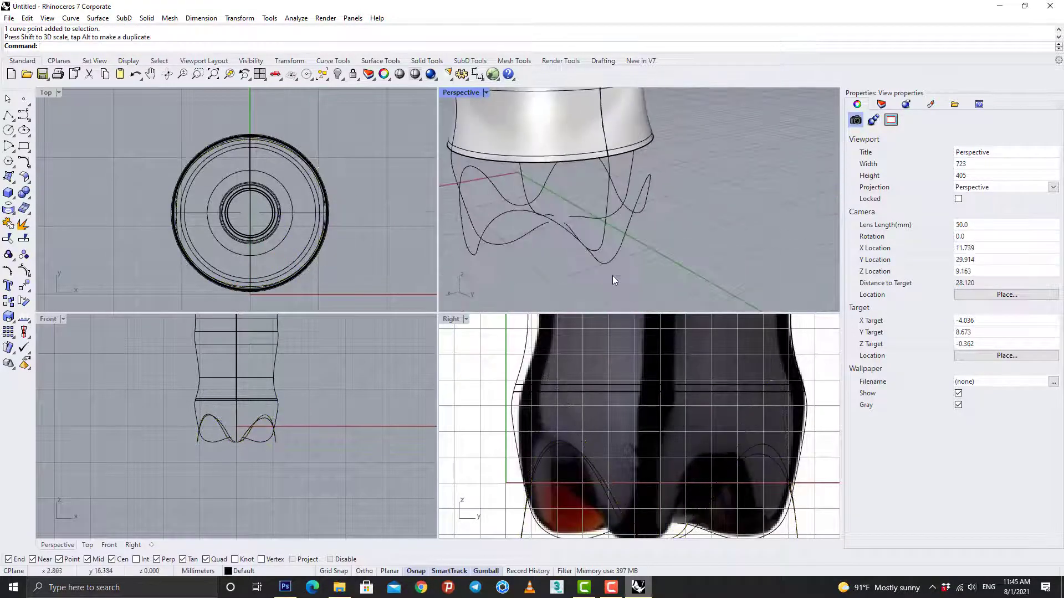
pyautogui.click(603, 266)
pyautogui.press('F10')
pyautogui.click(609, 263)
pyautogui.scroll(3, 607, 270)
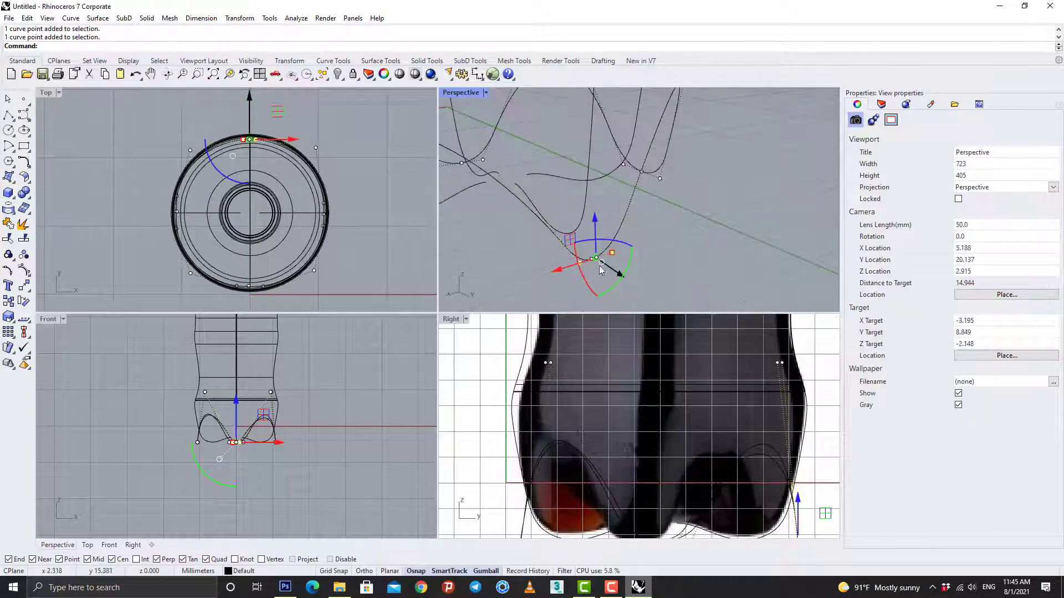
pyautogui.moveTo(619, 279); pyautogui.dragTo(516, 259, button='right')
pyautogui.scroll(1, 516, 259)
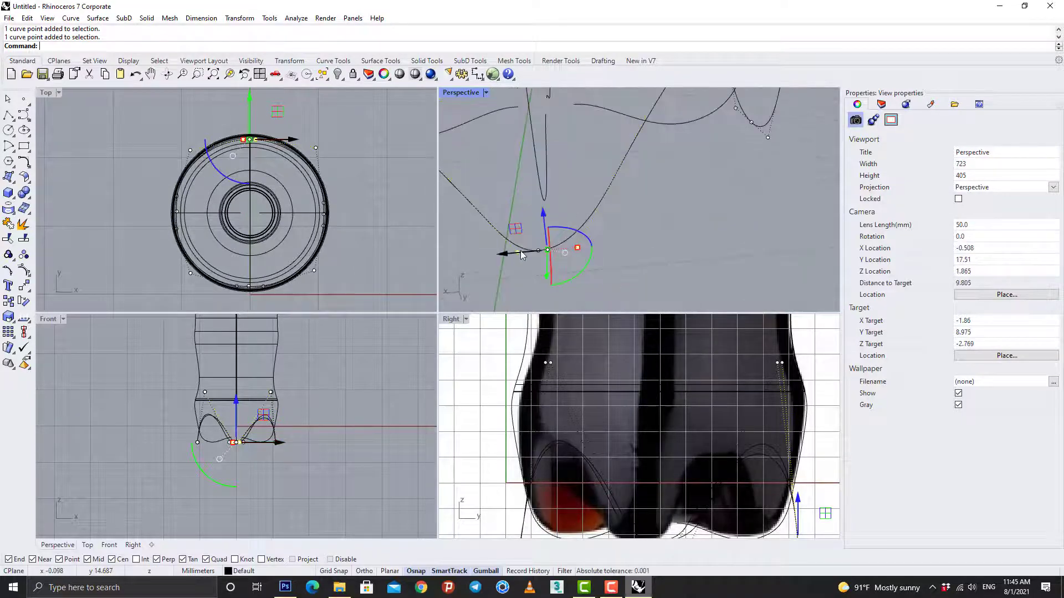
pyautogui.click(520, 253)
pyautogui.moveTo(520, 253); pyautogui.dragTo(510, 258)
pyautogui.hotkey('ctrl', 'z')
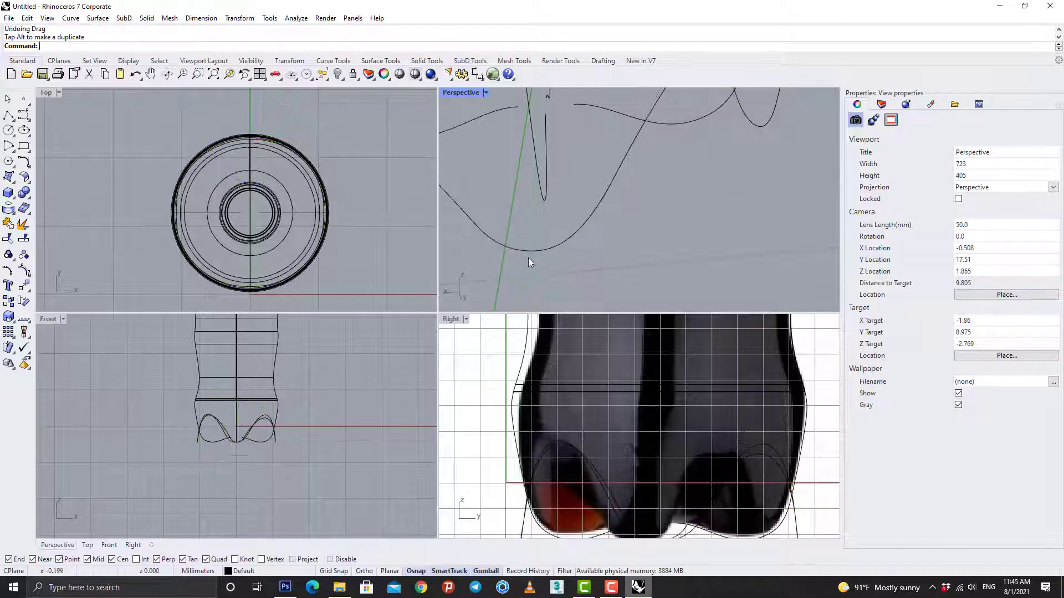
# Scale the lowest control points apart at the base curve's lobe farthest from the red X axis
pyautogui.click(515, 256)
pyautogui.click(503, 254)
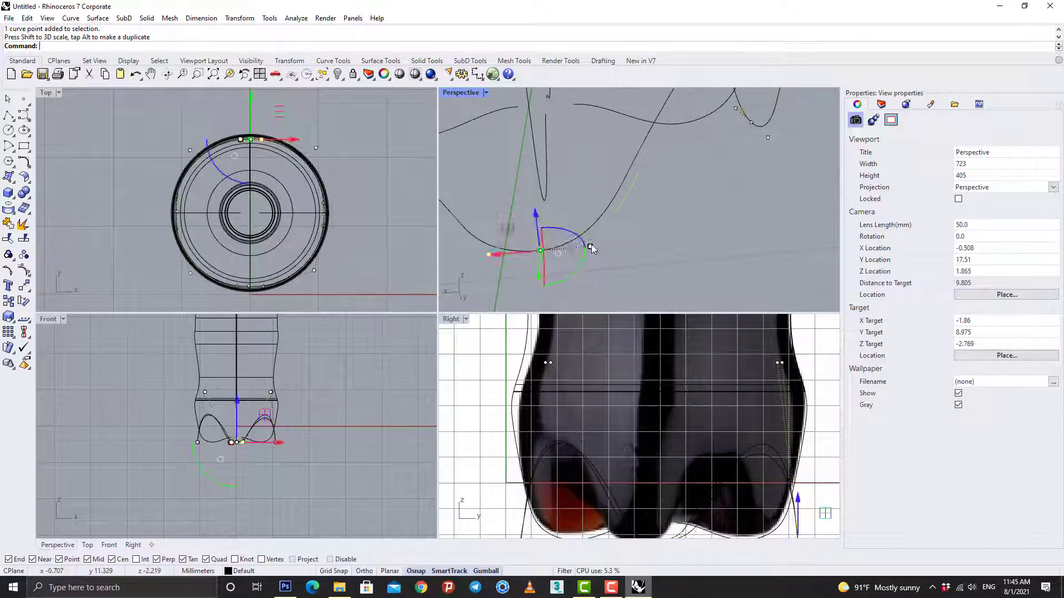
pyautogui.press('Escape')
# Delete the open surface at the lower edge of the bottle body
pyautogui.scroll(-10, 615, 268)
pyautogui.moveTo(767, 237); pyautogui.dragTo(691, 230, button='right')
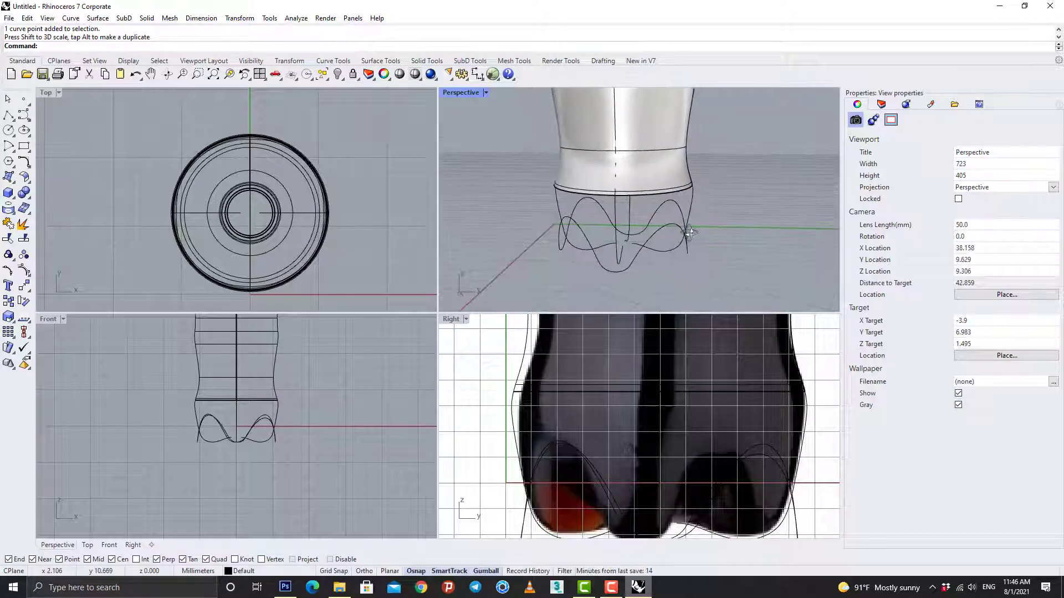
pyautogui.click(669, 194)
pyautogui.click(734, 201)
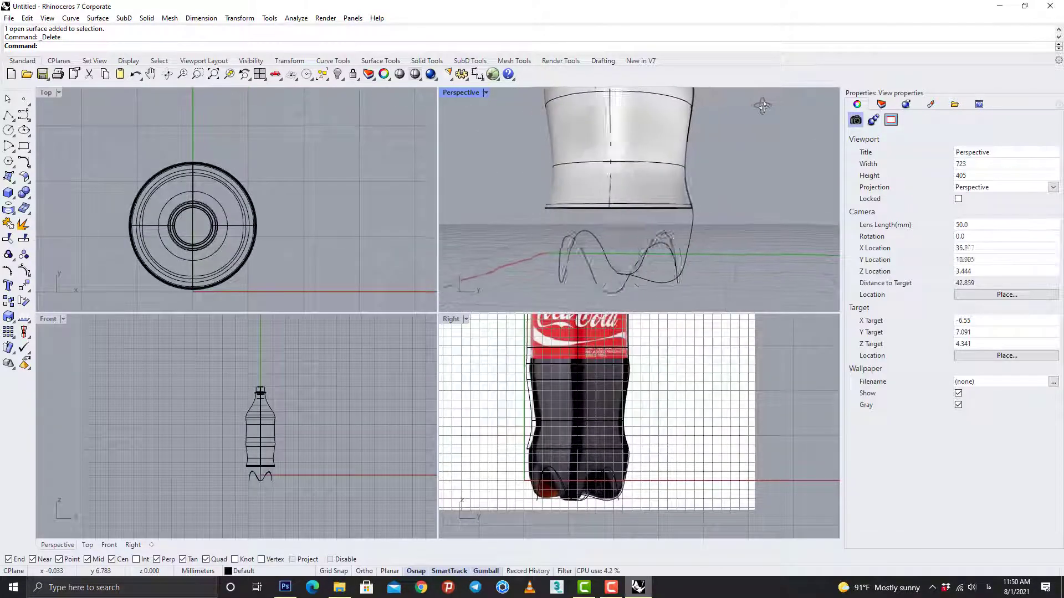
pyautogui.moveTo(759, 188); pyautogui.dragTo(779, 178, button='right')
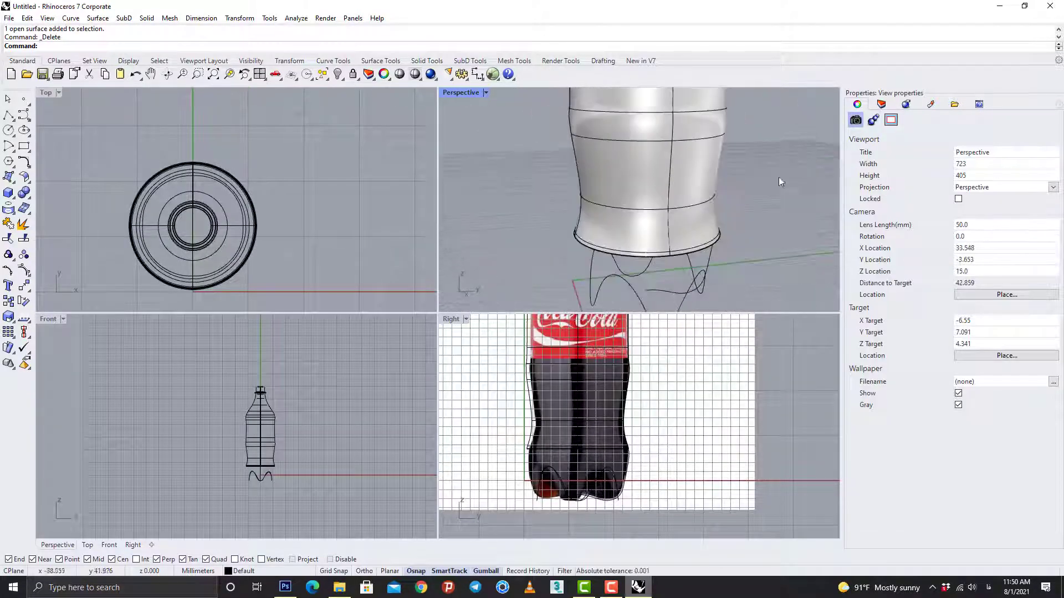
# Rotate a copy of the open base profile curve about the bottle's centre onto the diagonal between positive Y and positive X
pyautogui.click(676, 288)
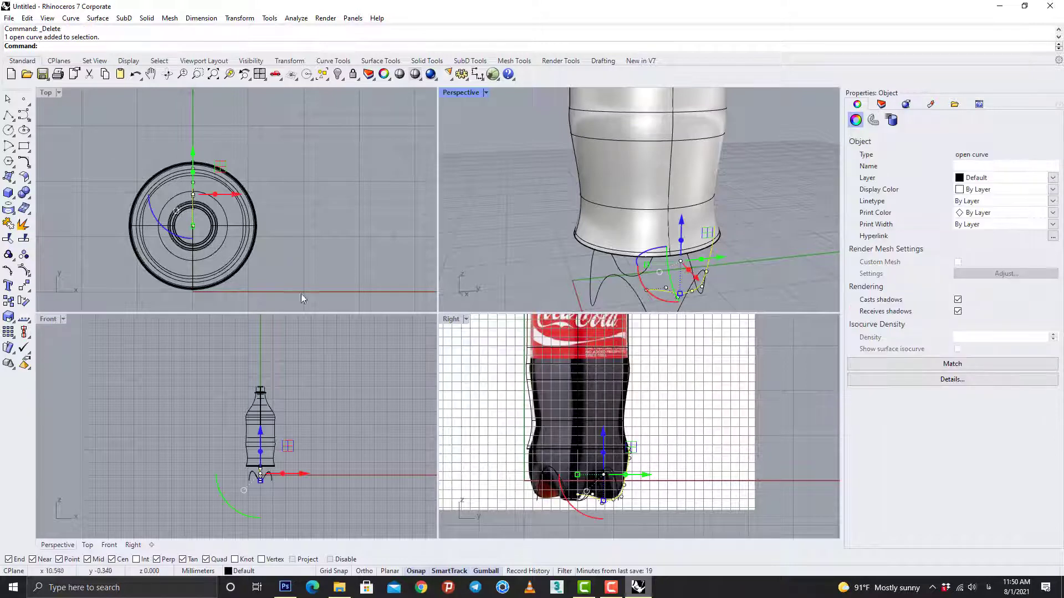
pyautogui.click(23, 302)
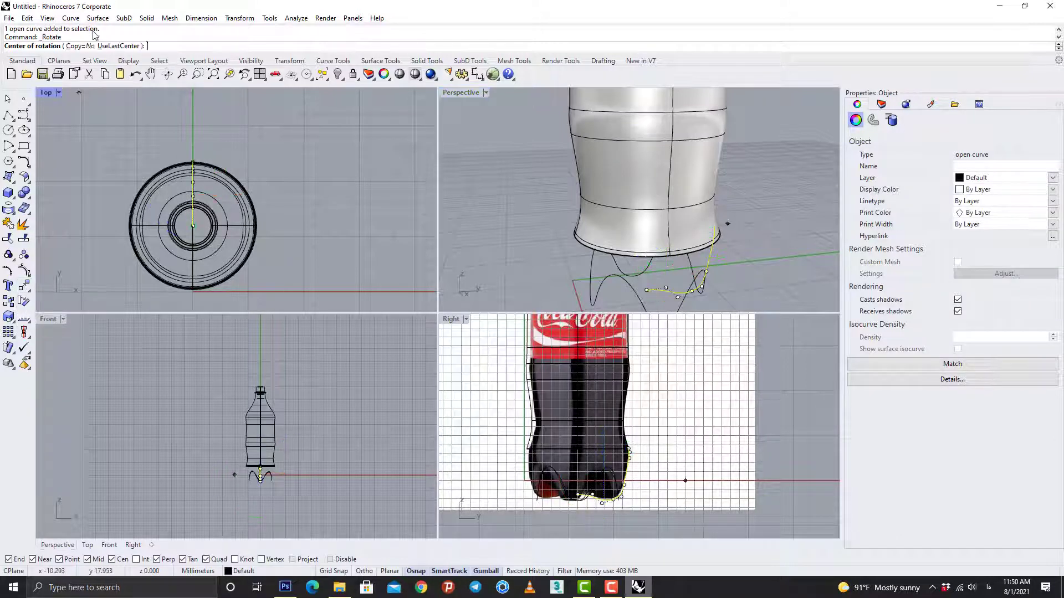
pyautogui.click(193, 225)
pyautogui.click(193, 163)
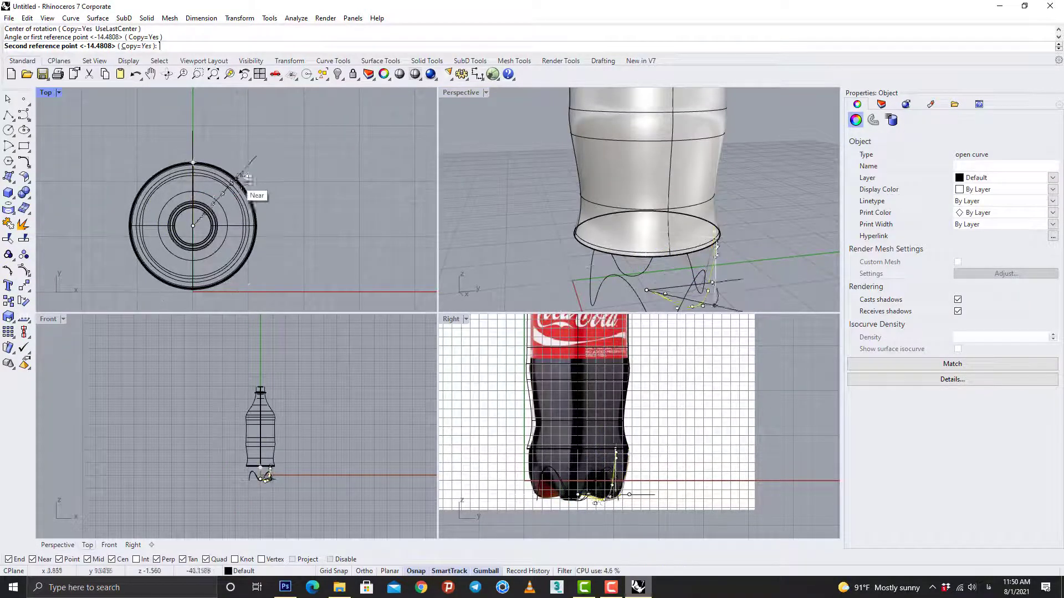
pyautogui.click(248, 180)
pyautogui.rightClick(331, 192)
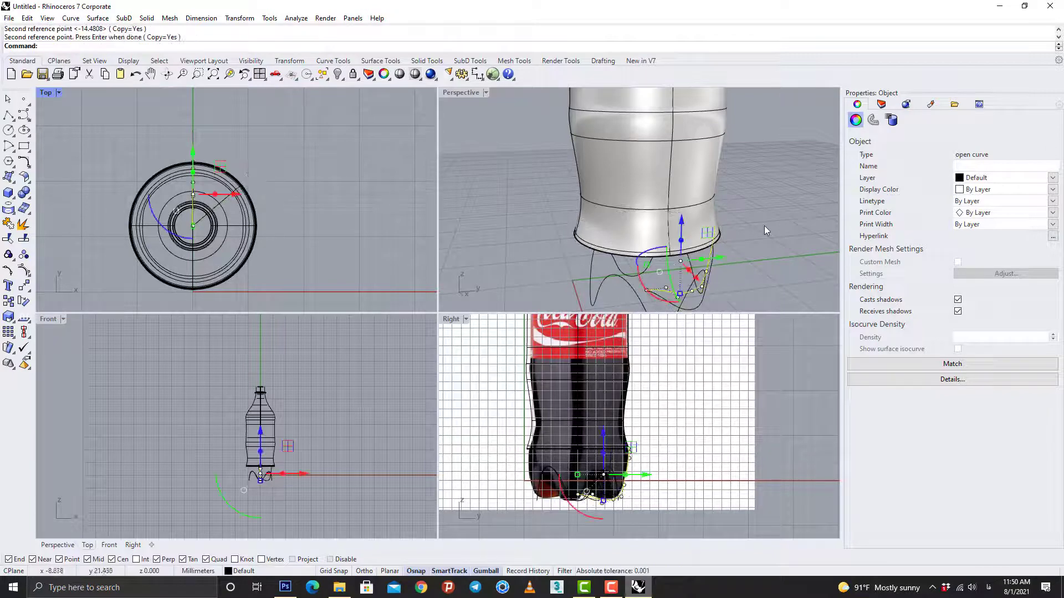
# Scale the diagonal profile copy vertically from its upper end in the Right view, shortening it toward the arch of the wavy curve
pyautogui.click(764, 226)
pyautogui.moveTo(759, 228); pyautogui.dragTo(709, 223, button='right')
pyautogui.click(682, 255)
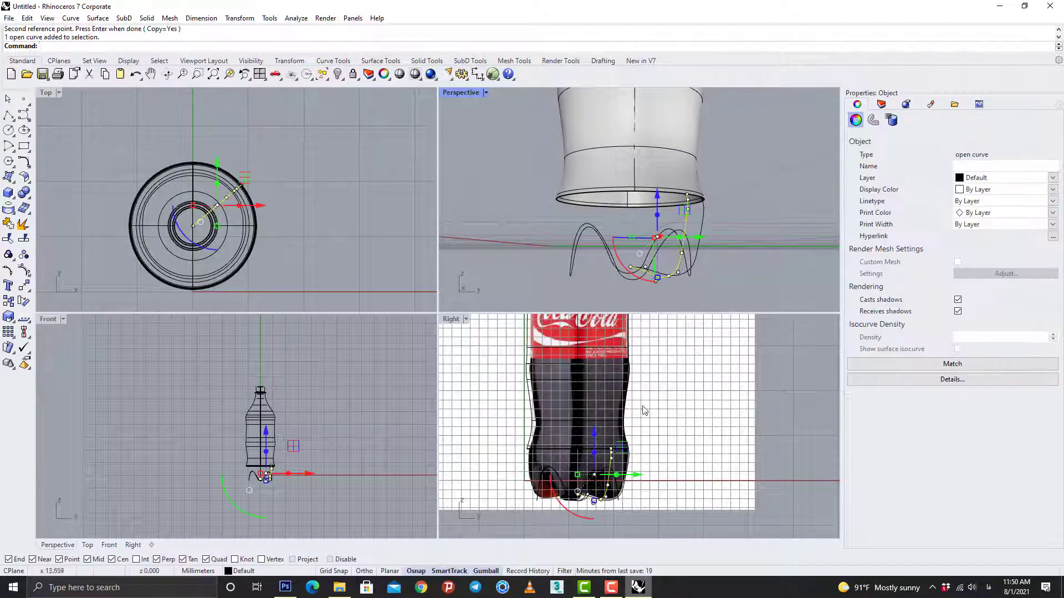
pyautogui.scroll(8, 608, 493)
pyautogui.click(7, 320)
pyautogui.click(57, 320)
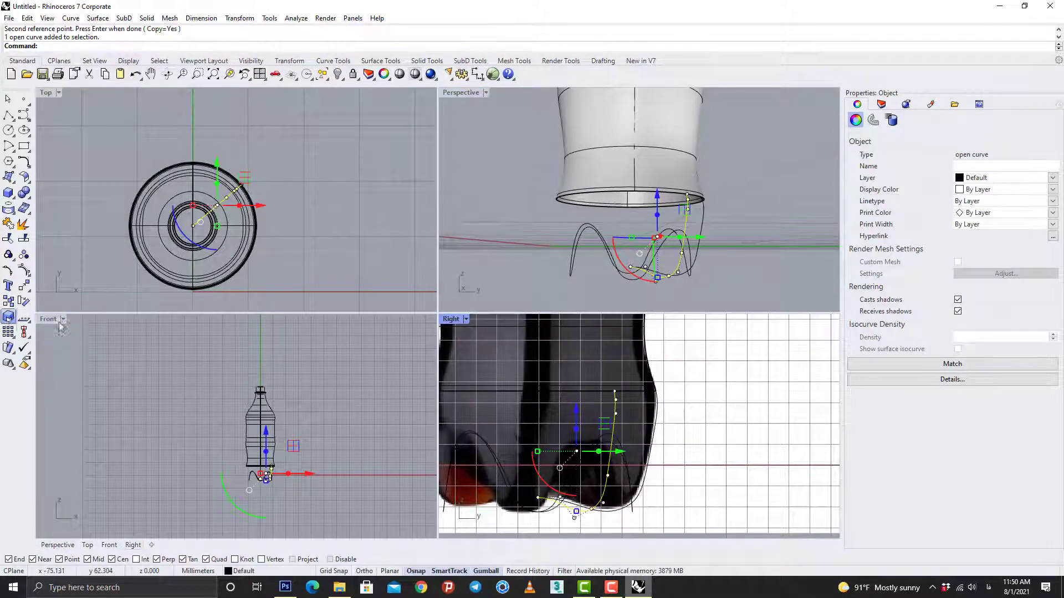
pyautogui.click(614, 391)
pyautogui.click(612, 519)
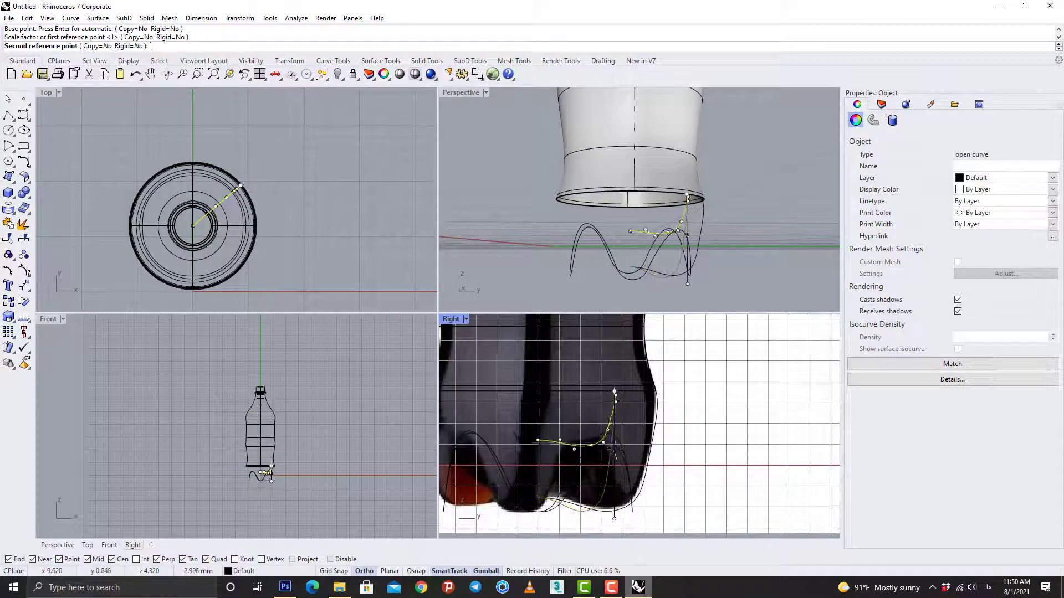
pyautogui.click(616, 454)
# Move the inner end point of the diagonal profile curve straight down to the original profile's inner end
pyautogui.click(740, 218)
pyautogui.moveTo(739, 218); pyautogui.dragTo(778, 242, button='right')
pyautogui.click(660, 251)
pyautogui.click(649, 248)
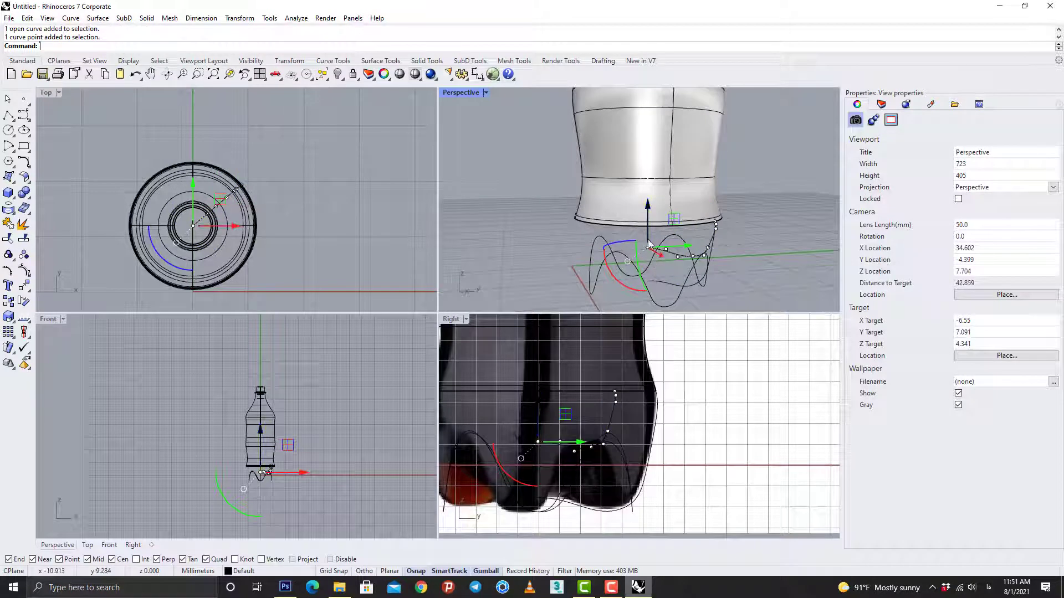
pyautogui.moveTo(648, 248); pyautogui.dragTo(647, 281)
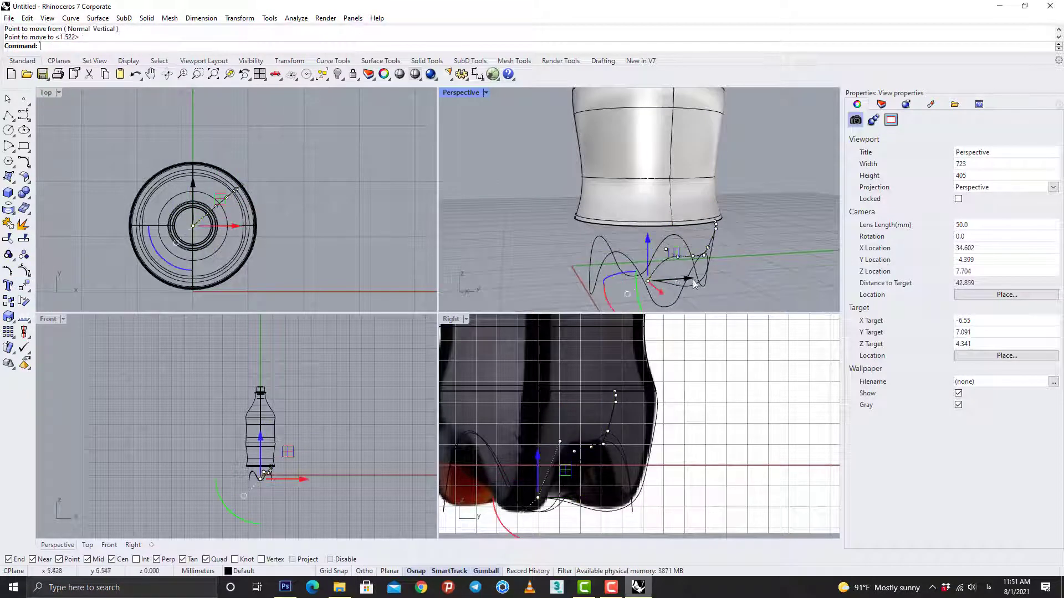
# Lower the two control points beside the inner end of the diagonal profile curve to smooth its slope
pyautogui.click(682, 270)
pyautogui.scroll(4, 679, 268)
pyautogui.click(664, 253)
pyautogui.click(657, 238)
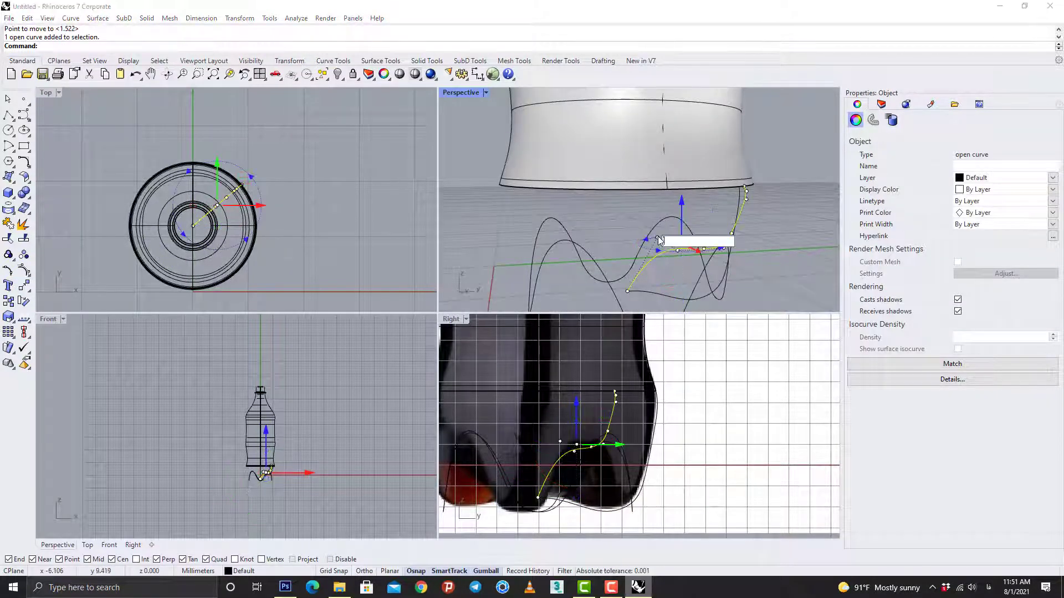
pyautogui.click(623, 215)
pyautogui.moveTo(657, 237); pyautogui.dragTo(679, 259)
# Delete the next control point outward on the diagonal profile curve and hide its control points
pyautogui.click(704, 250)
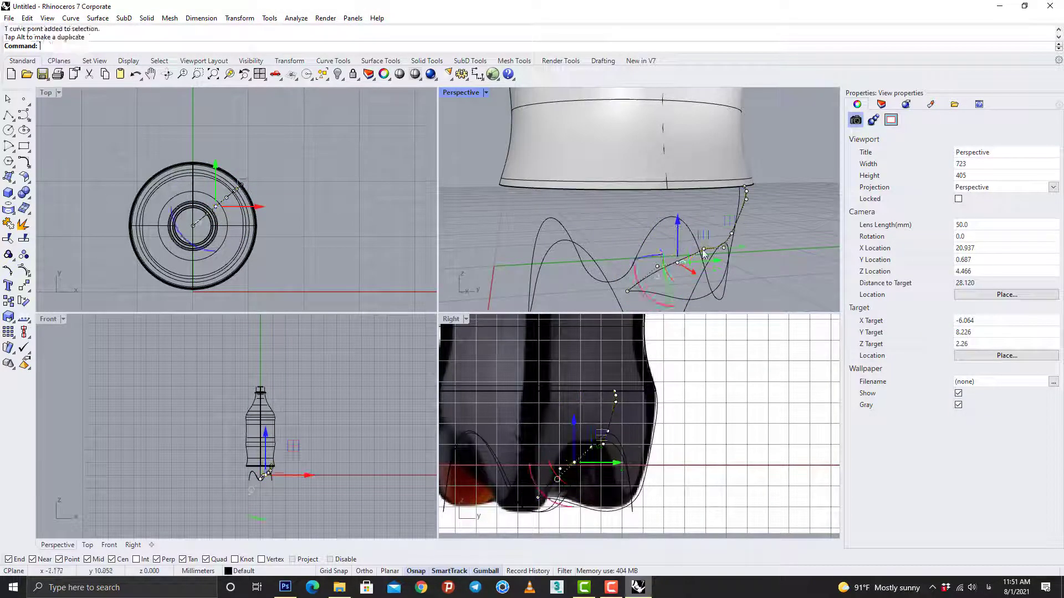
pyautogui.scroll(5, 705, 252)
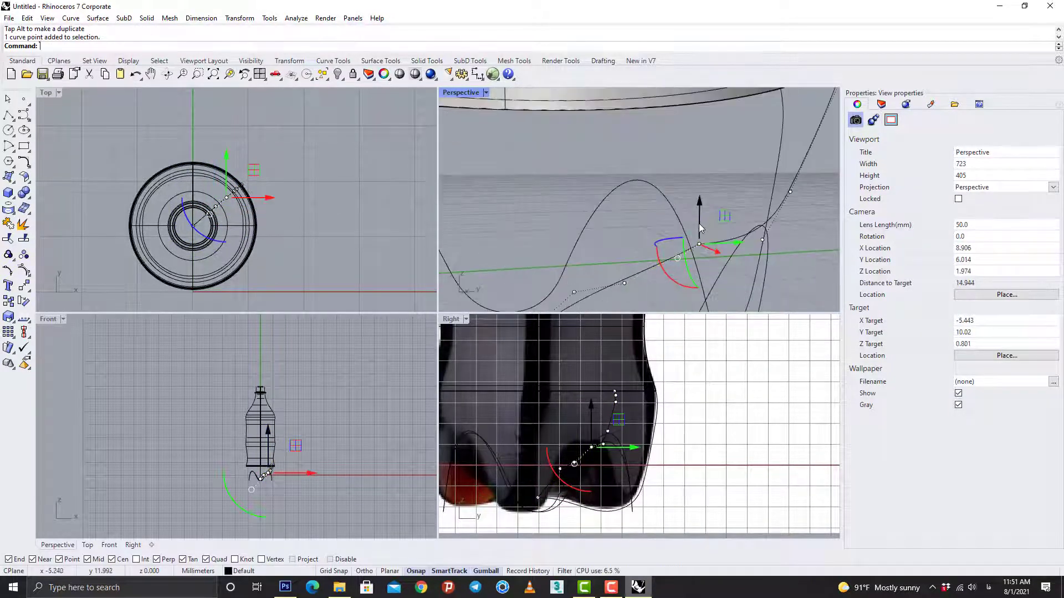
pyautogui.press('Delete')
pyautogui.scroll(-12, 687, 249)
pyautogui.moveTo(678, 280); pyautogui.dragTo(696, 303, button='right')
pyautogui.press('Escape')
# Try a closed two-rail sweep along the body's lower edge and the wavy base curve, using the profile curves as cross sections
pyautogui.click(12, 181)
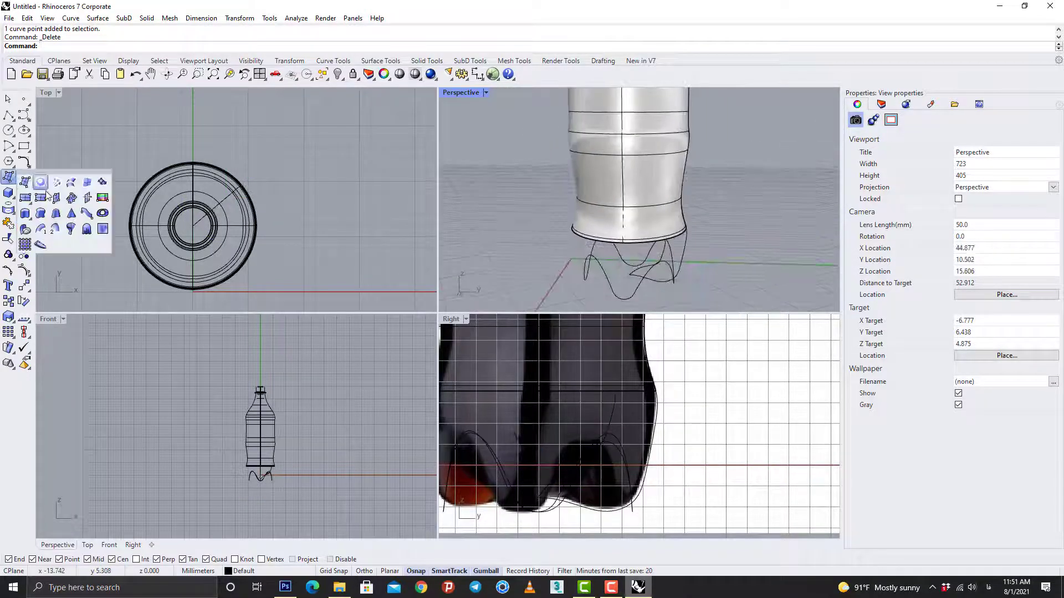
pyautogui.click(58, 230)
pyautogui.click(679, 238)
pyautogui.click(717, 260)
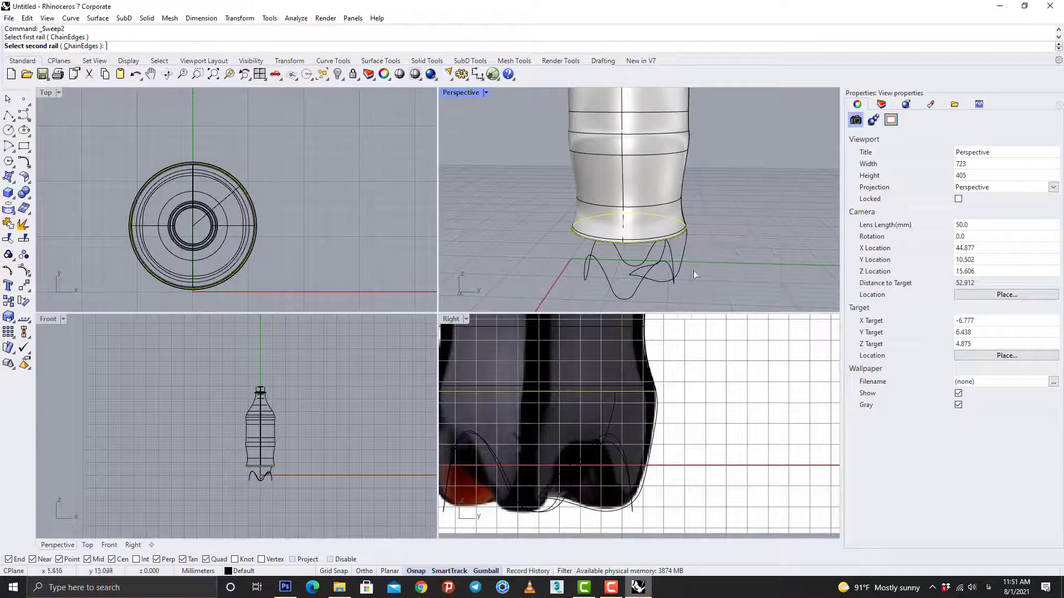
pyautogui.click(676, 279)
pyautogui.click(675, 280)
pyautogui.press('Return')
pyautogui.moveTo(720, 278); pyautogui.dragTo(656, 225, button='right')
pyautogui.scroll(4, 655, 225)
pyautogui.click(279, 309)
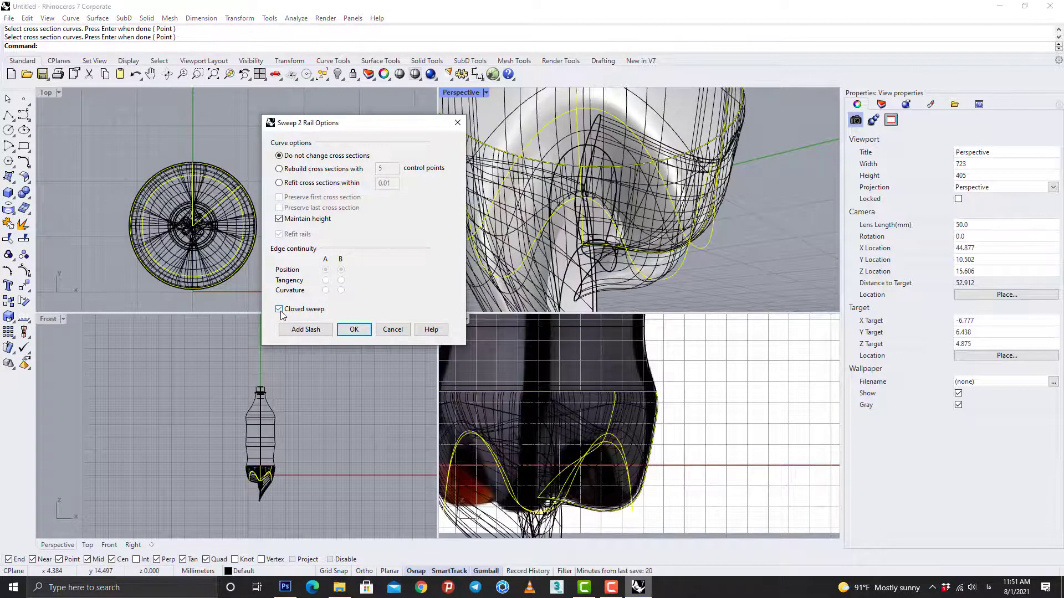
pyautogui.click(393, 333)
# Polar-array the diagonal and outer profile curves around the bottle's centre with 4 items over 360 degrees
pyautogui.scroll(-3, 681, 230)
pyautogui.moveTo(683, 233); pyautogui.dragTo(700, 206, button='right')
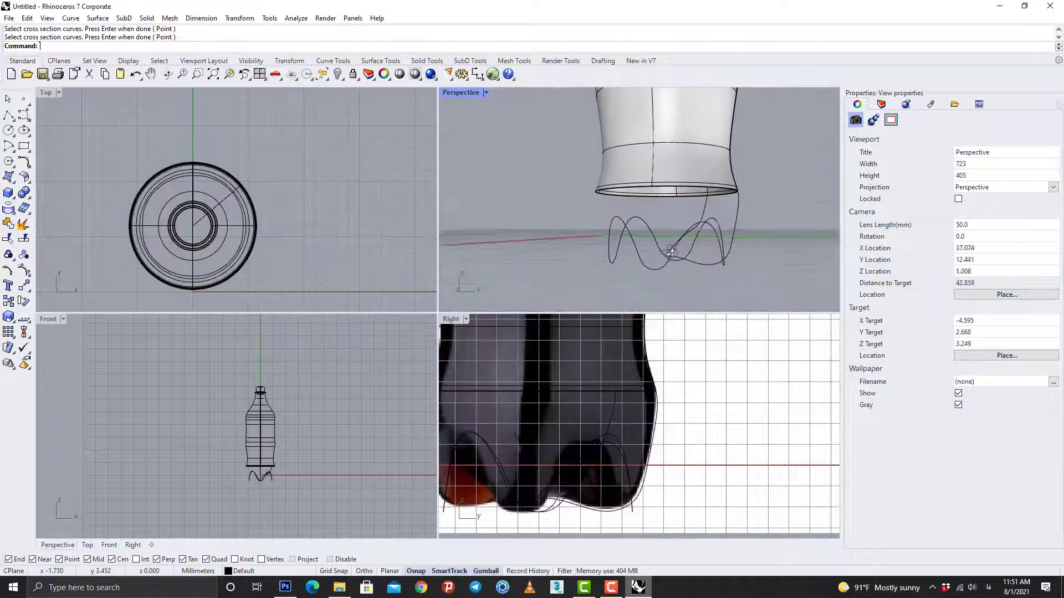
pyautogui.click(705, 206)
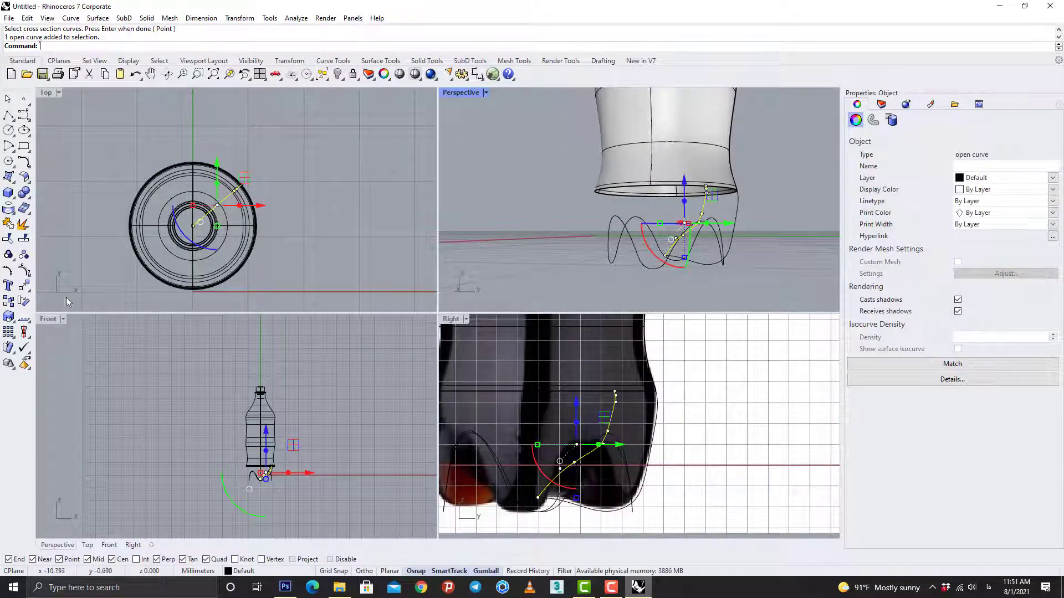
pyautogui.click(24, 286)
pyautogui.keyDown('shift'); pyautogui.click(740, 228); pyautogui.keyUp('shift')
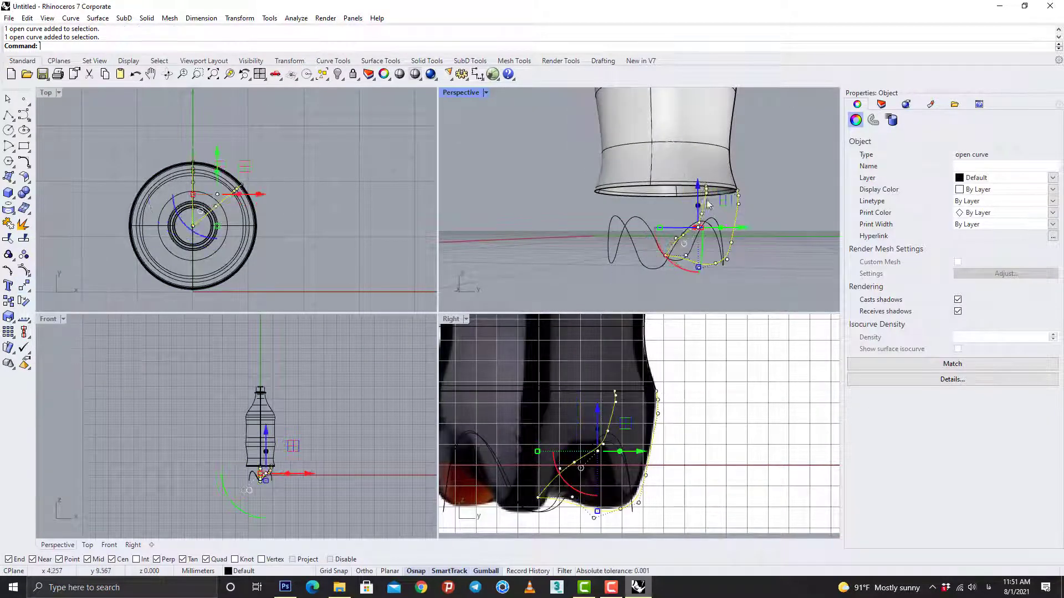
pyautogui.click(24, 285)
pyautogui.click(65, 321)
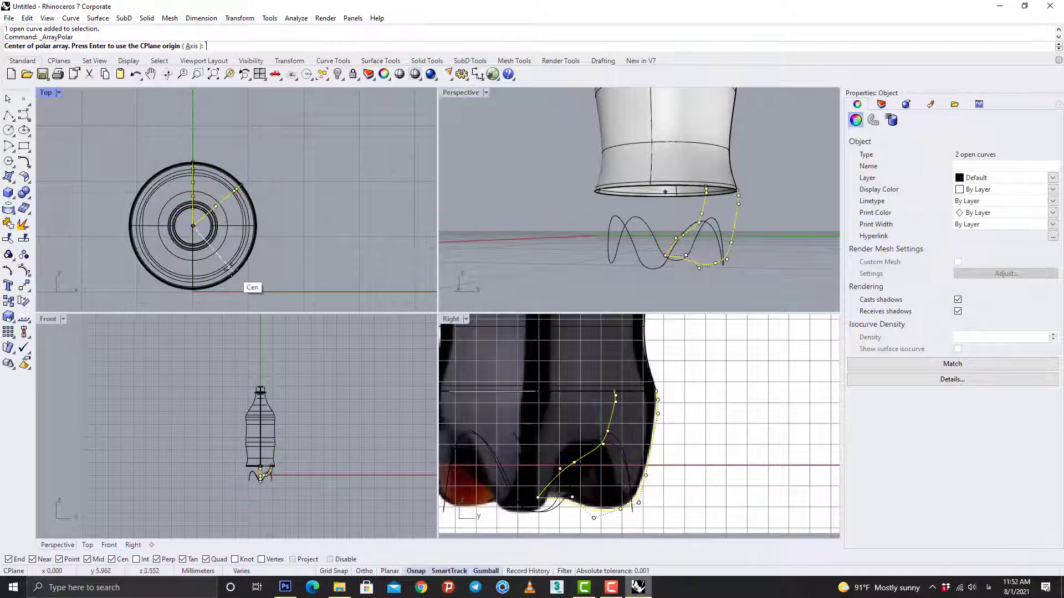
pyautogui.click(193, 226)
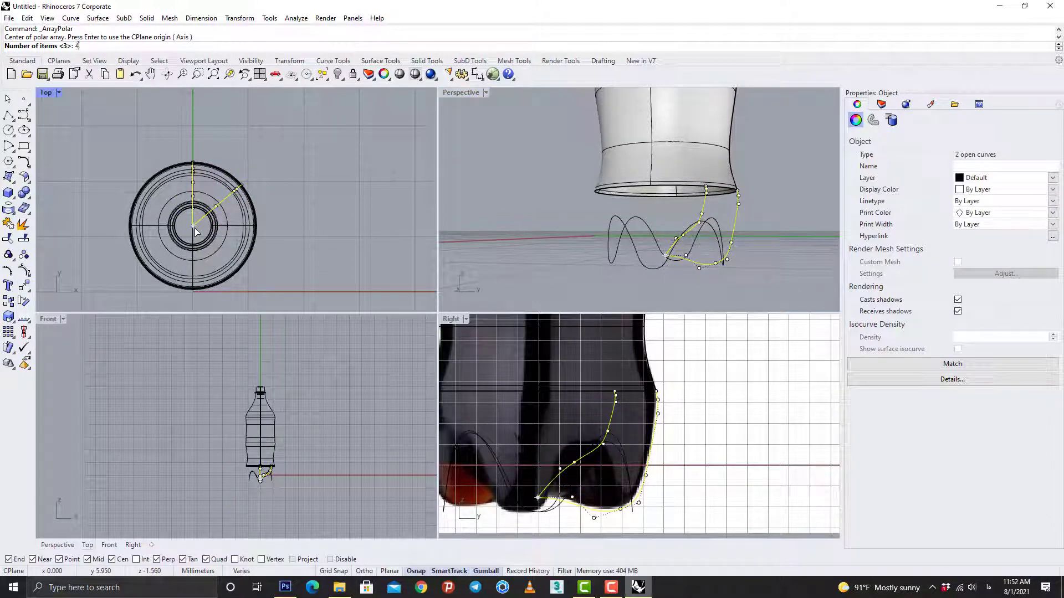
pyautogui.write('4')
pyautogui.press('Return')
pyautogui.press('Return')
pyautogui.press('Return')
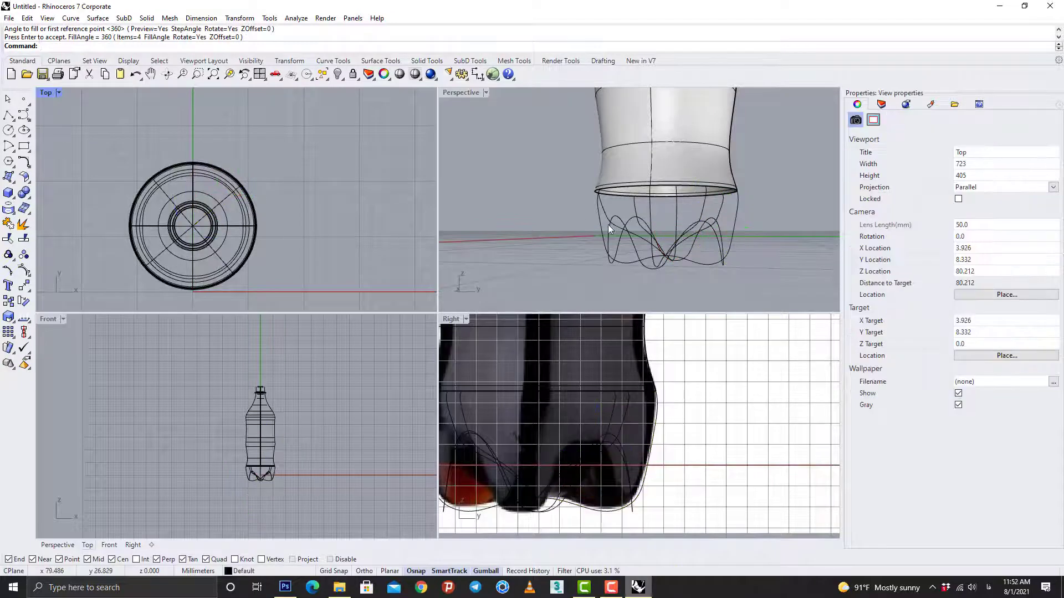
# Start a curve-network surface and pick the body's lower edge, the wavy base curve and the first profile curves
pyautogui.moveTo(609, 230); pyautogui.dragTo(673, 229, button='right')
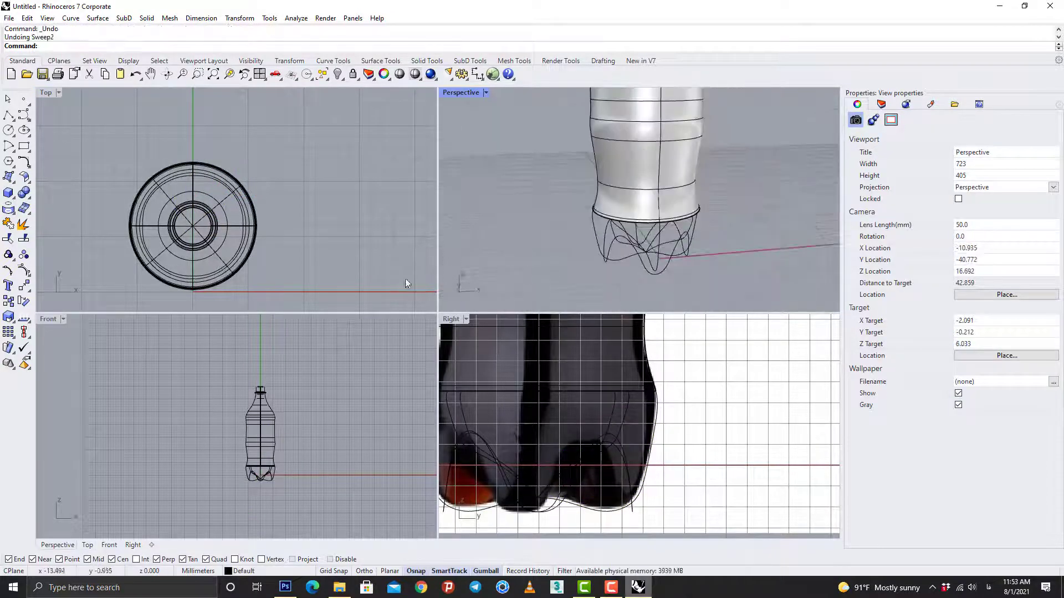
pyautogui.click(8, 176)
pyautogui.click(56, 183)
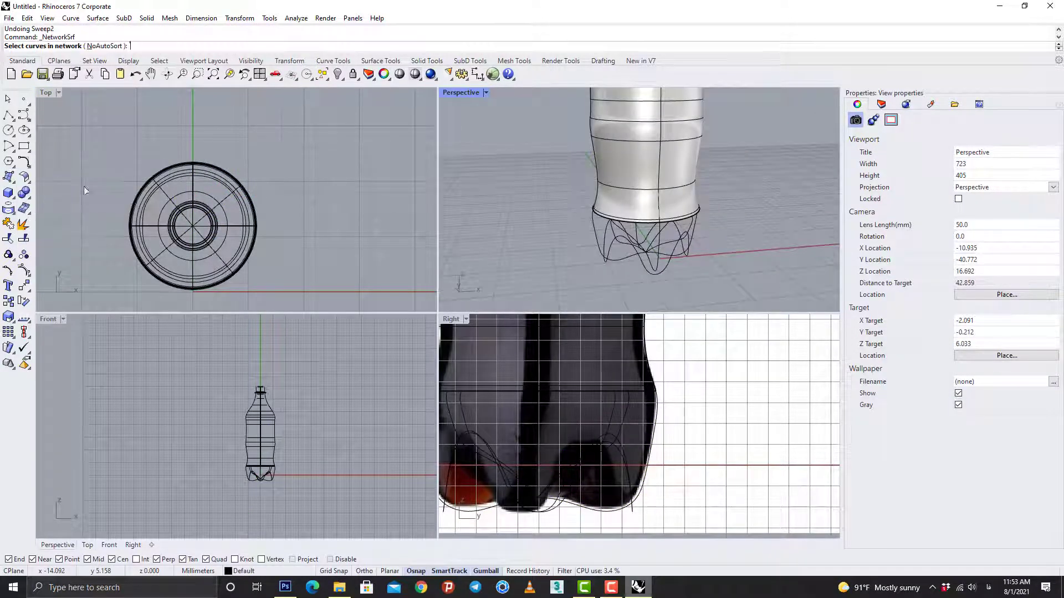
pyautogui.click(688, 220)
pyautogui.click(720, 251)
pyautogui.click(687, 252)
pyautogui.moveTo(688, 253)
pyautogui.mouseDown(button='right')
pyautogui.moveTo(756, 287)
pyautogui.moveTo(722, 268)
pyautogui.mouseUp(button='right')
pyautogui.click(733, 281)
pyautogui.click(691, 260)
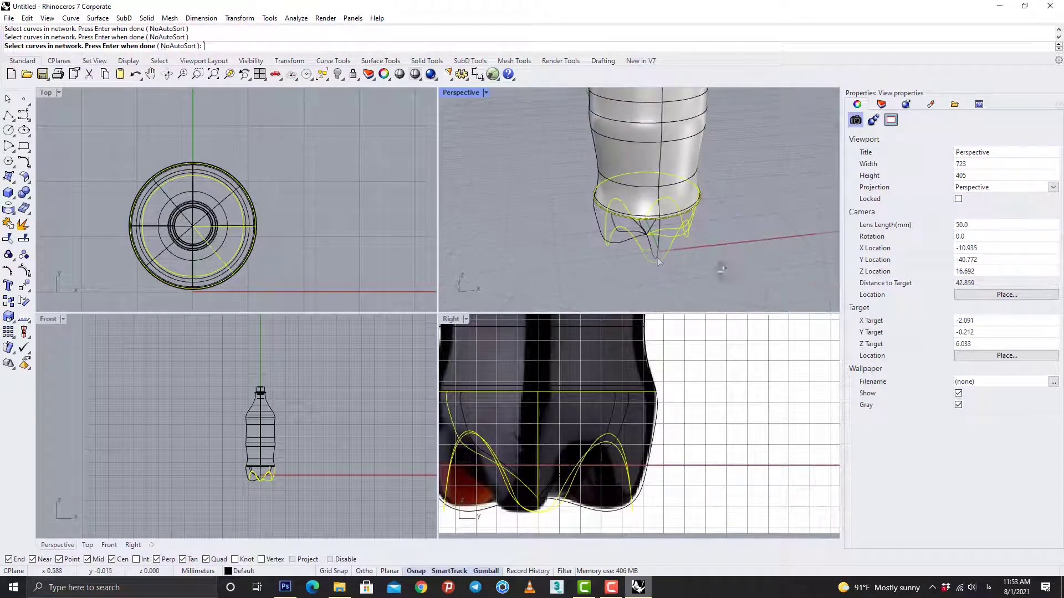
pyautogui.click(658, 249)
# Add the remaining profile curves around the base and create the network surface with Position matching at edge A
pyautogui.moveTo(592, 245); pyautogui.dragTo(770, 240, button='right')
pyautogui.moveTo(543, 279); pyautogui.dragTo(584, 294, button='right')
pyautogui.click(586, 296)
pyautogui.click(625, 328)
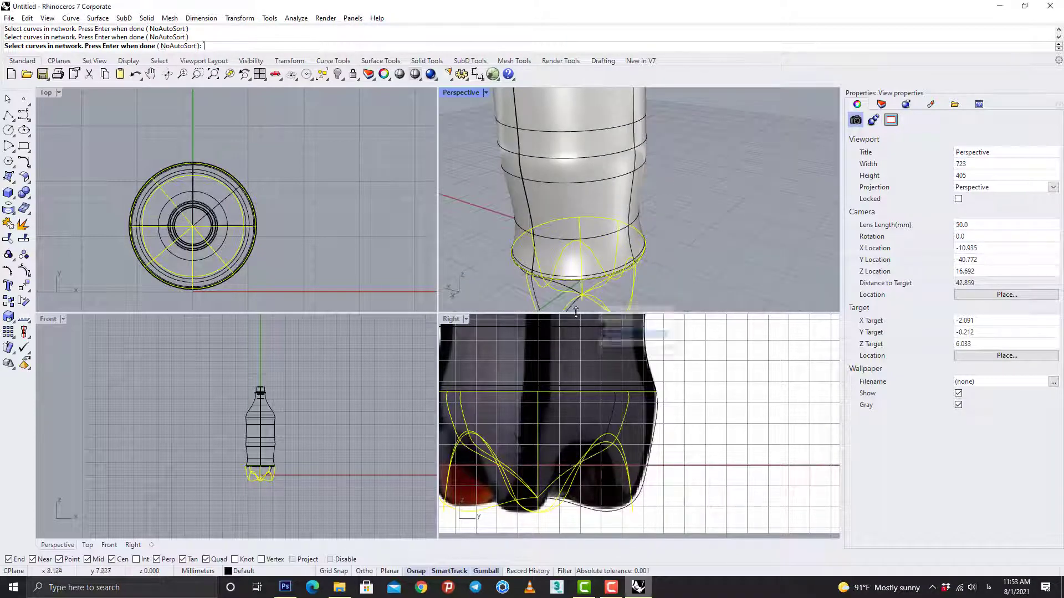
pyautogui.moveTo(593, 211); pyautogui.dragTo(612, 199, button='right')
pyautogui.moveTo(517, 206); pyautogui.dragTo(557, 208, button='right')
pyautogui.click(642, 225)
pyautogui.rightClick(626, 252)
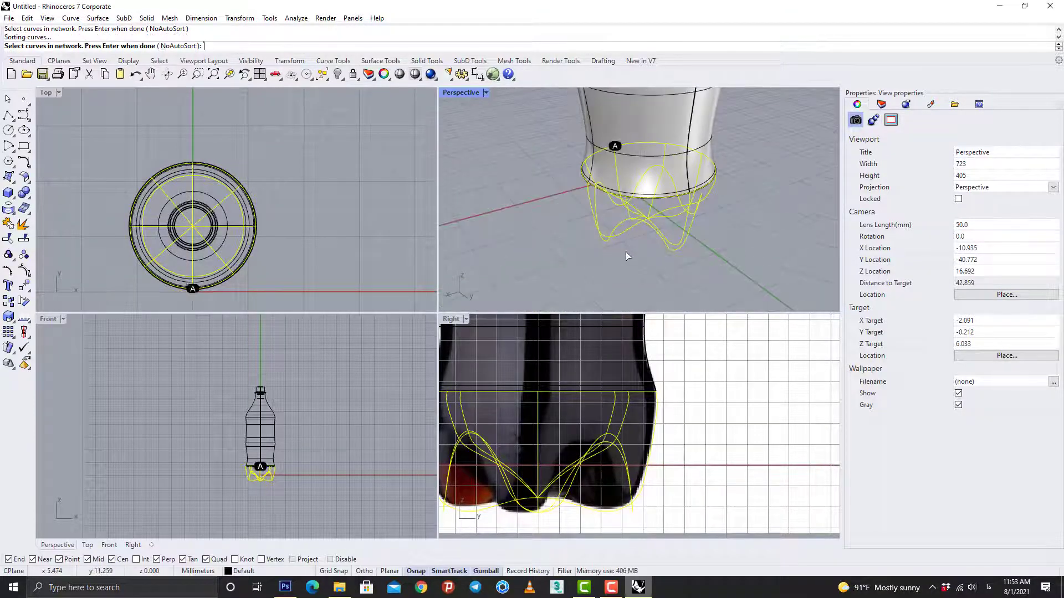
pyautogui.moveTo(626, 252); pyautogui.dragTo(475, 197, button='right')
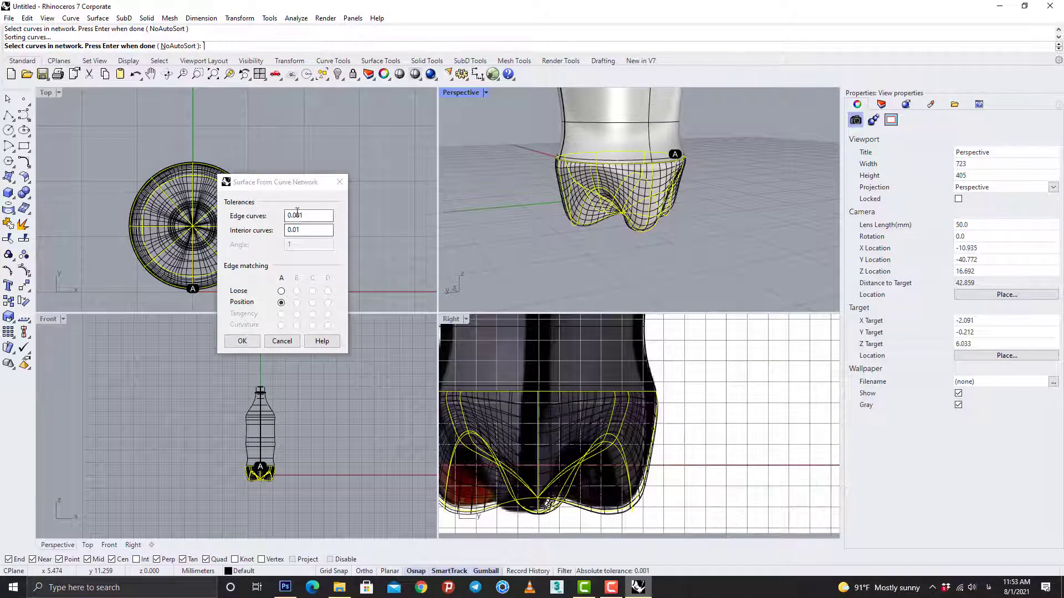
pyautogui.click(250, 344)
# Inspect the lobed base and bottle body in a maximized Right view with Ghosted display
pyautogui.scroll(-5, 719, 214)
pyautogui.moveTo(720, 215); pyautogui.dragTo(649, 236, button='right')
pyautogui.scroll(-7, 581, 450)
pyautogui.moveTo(569, 448); pyautogui.dragTo(621, 470, button='right')
pyautogui.scroll(-6, 620, 470)
pyautogui.click(466, 319)
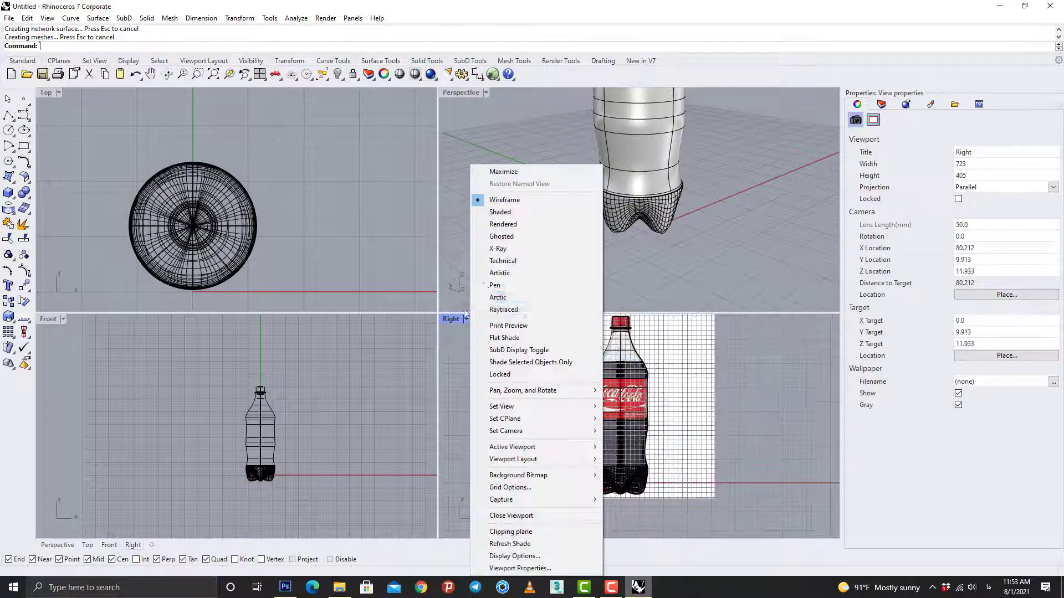
pyautogui.click(501, 235)
pyautogui.scroll(8, 619, 465)
pyautogui.doubleClick(458, 317)
pyautogui.scroll(-3, 458, 319)
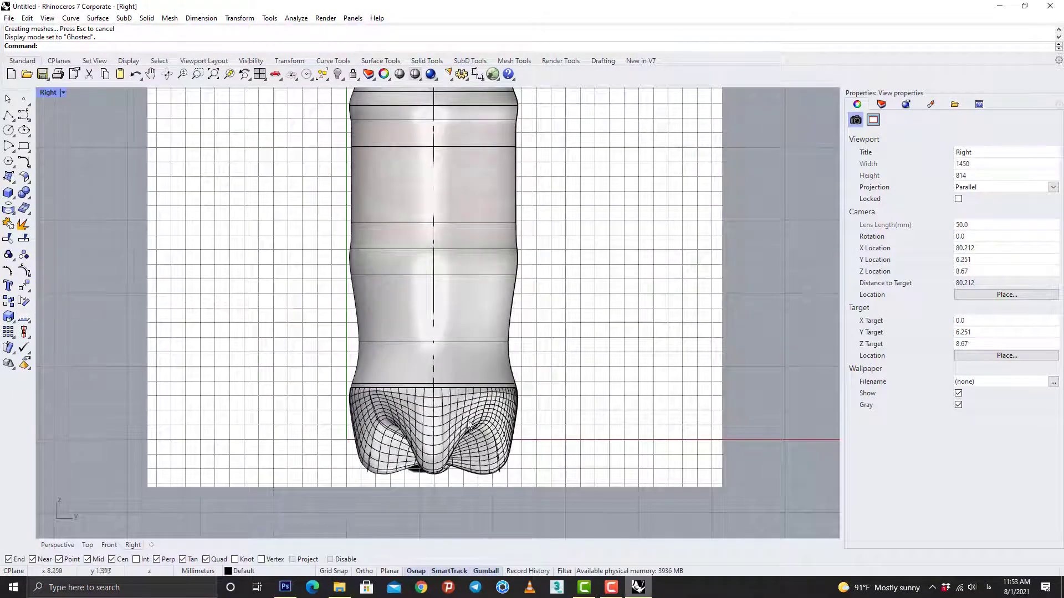
pyautogui.scroll(-2, 467, 239)
pyautogui.scroll(3, 454, 160)
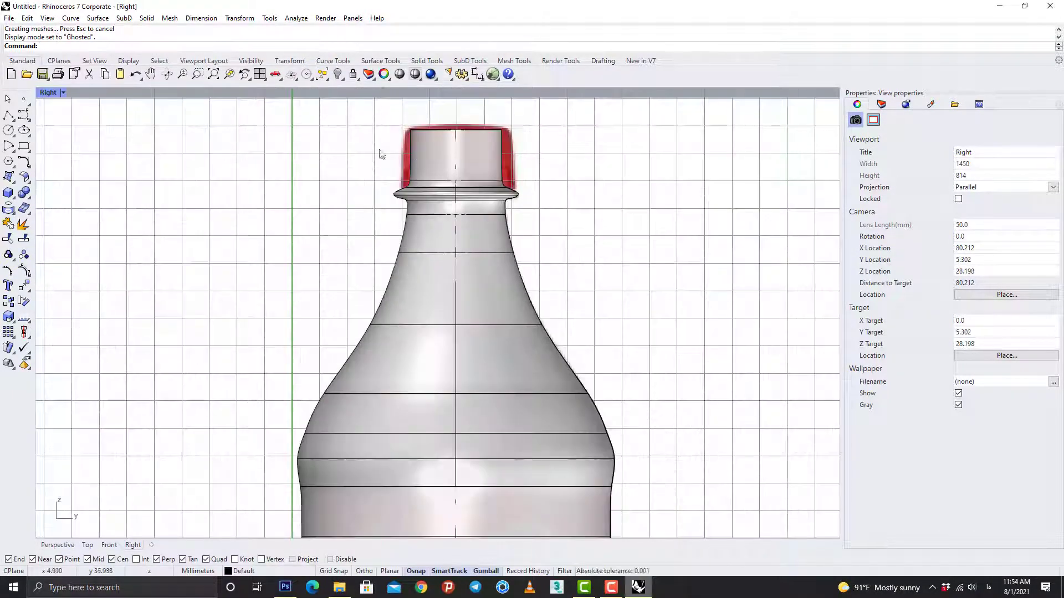
# Return the Right view to Wireframe, examine the cap area against the reference image, and restore the four-view layout
pyautogui.rightClick(53, 94)
pyautogui.click(71, 133)
pyautogui.moveTo(456, 159); pyautogui.dragTo(472, 271, button='right')
pyautogui.scroll(4, 474, 219)
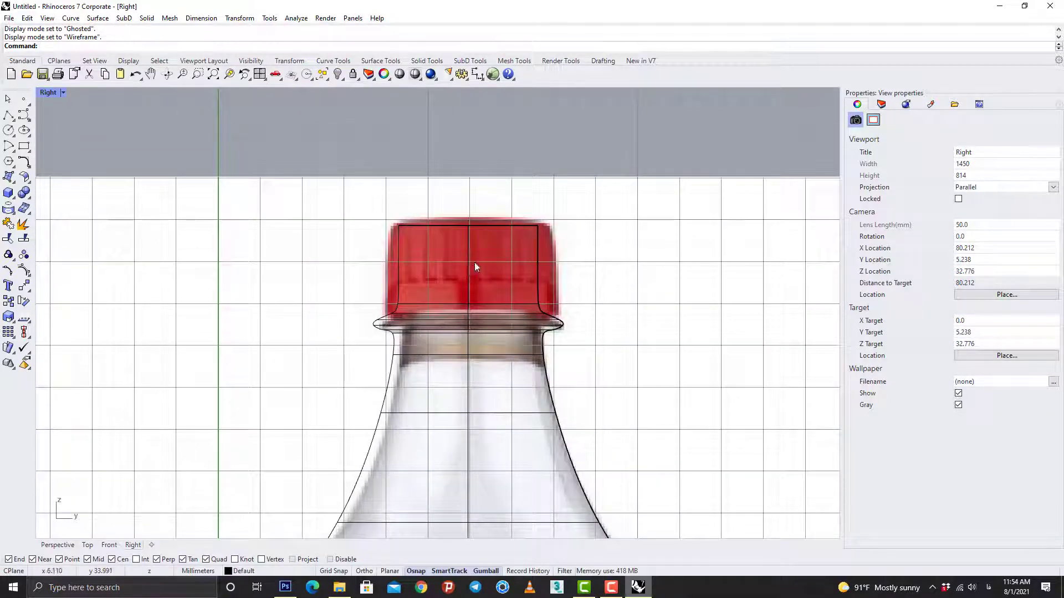
pyautogui.doubleClick(49, 93)
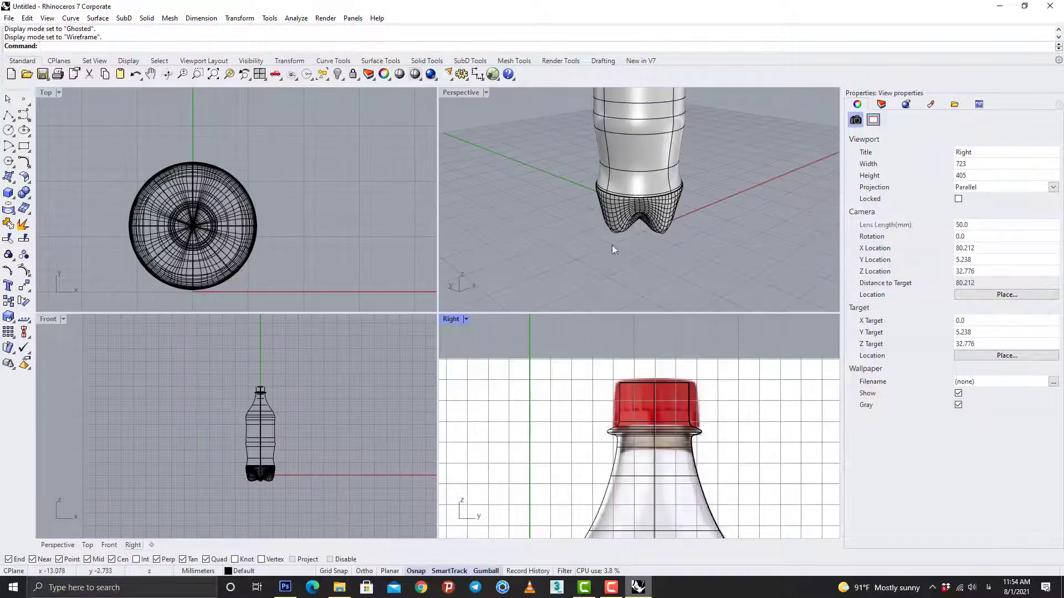
# Try to join the lobed base surface to the bottle body
pyautogui.moveTo(611, 245); pyautogui.dragTo(636, 311, button='right')
pyautogui.click(649, 261)
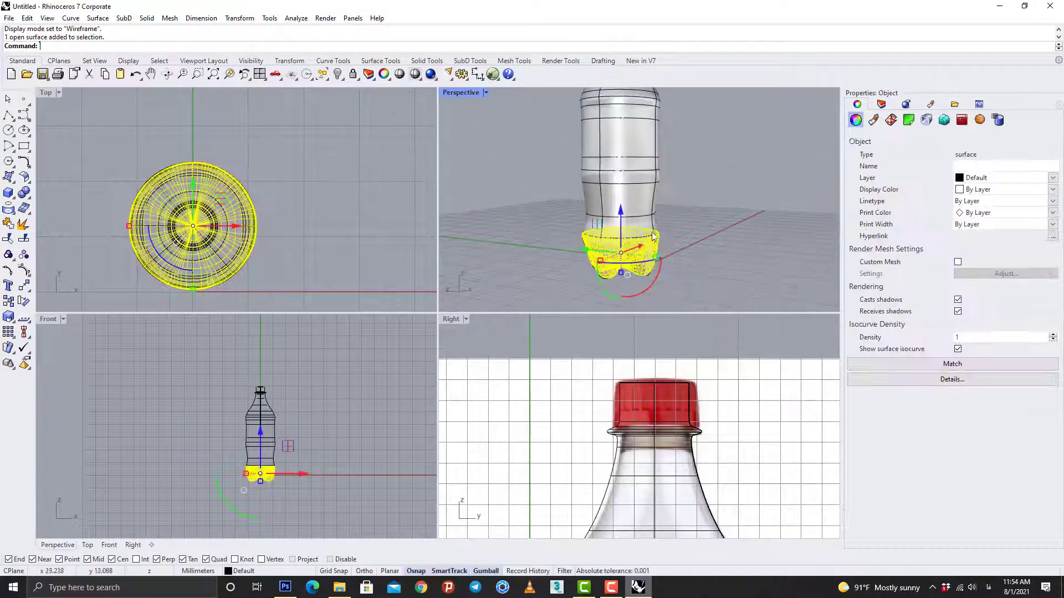
pyautogui.keyDown('shift'); pyautogui.click(657, 188); pyautogui.keyUp('shift')
pyautogui.moveTo(657, 187); pyautogui.dragTo(672, 190, button='right')
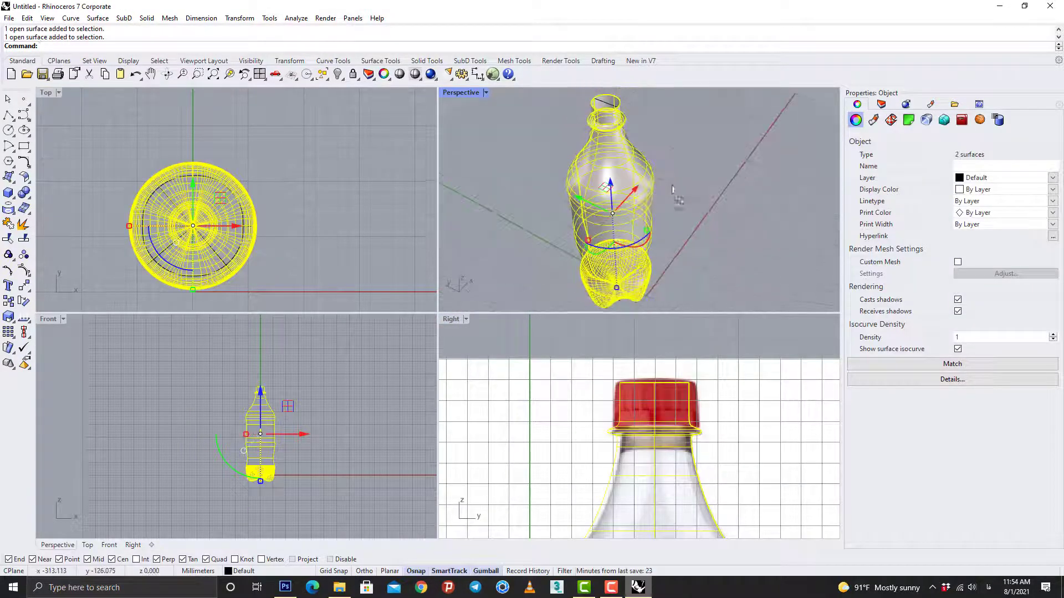
pyautogui.click(8, 226)
pyautogui.click(643, 225)
pyautogui.moveTo(649, 260); pyautogui.dragTo(654, 213, button='right')
pyautogui.keyDown('shift'); pyautogui.click(623, 276); pyautogui.keyUp('shift')
pyautogui.moveTo(623, 275); pyautogui.dragTo(513, 248, button='right')
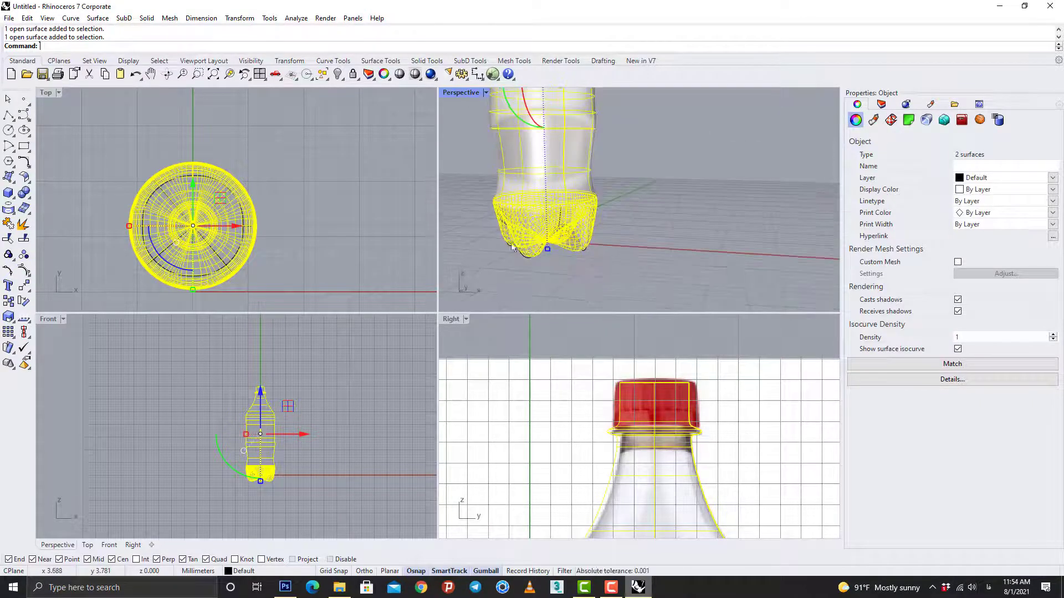
pyautogui.click(643, 264)
# Examine the seam between the bottle body and the lobed base up close, highlighting each surface in turn
pyautogui.scroll(10, 555, 205)
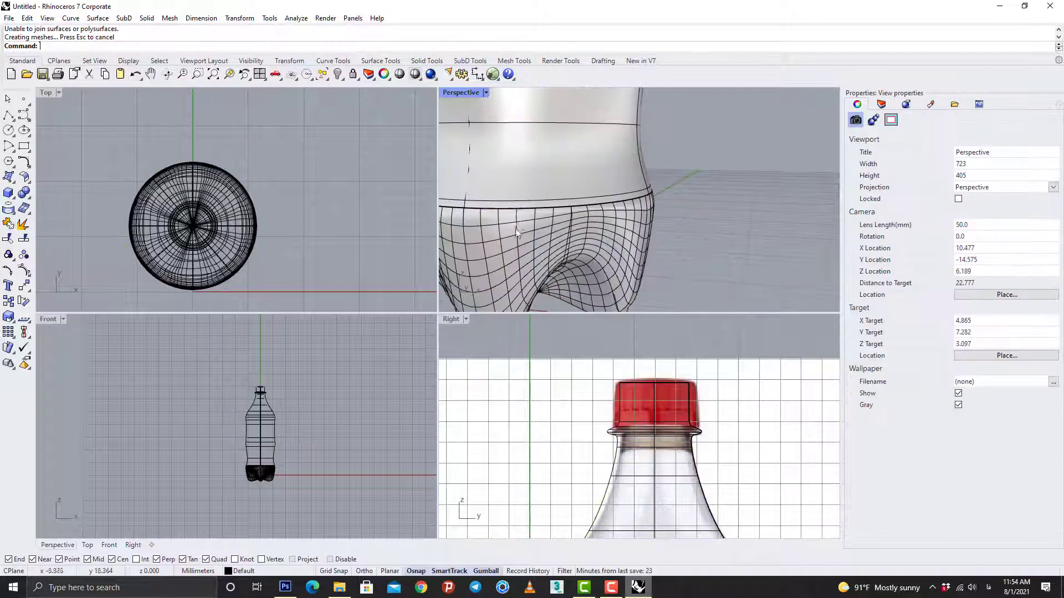
pyautogui.click(657, 214)
pyautogui.click(697, 194)
pyautogui.scroll(7, 656, 174)
pyautogui.click(650, 169)
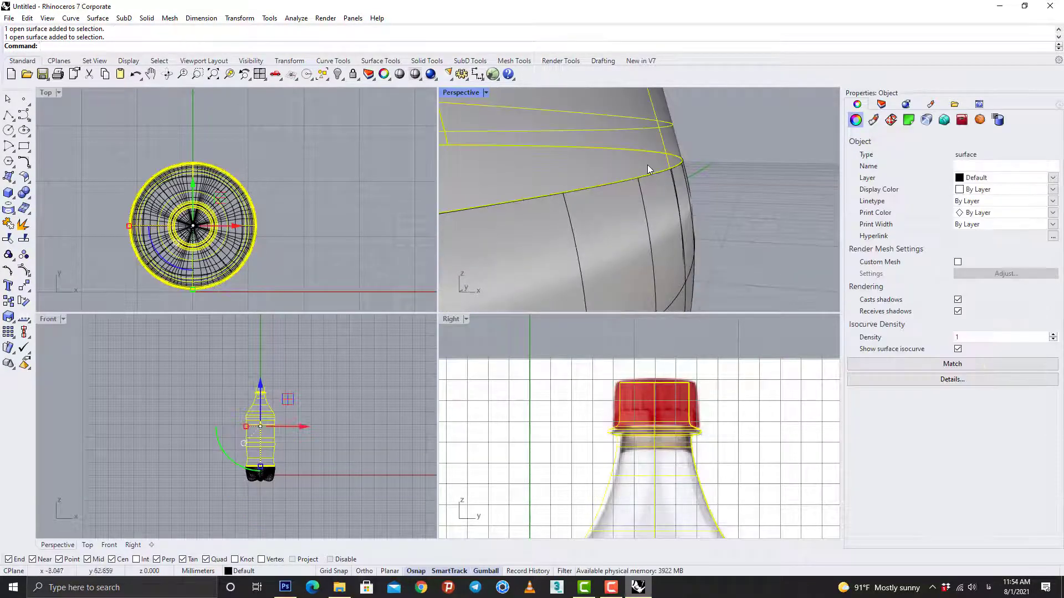
pyautogui.scroll(5, 671, 172)
pyautogui.click(642, 169)
pyautogui.scroll(-10, 641, 166)
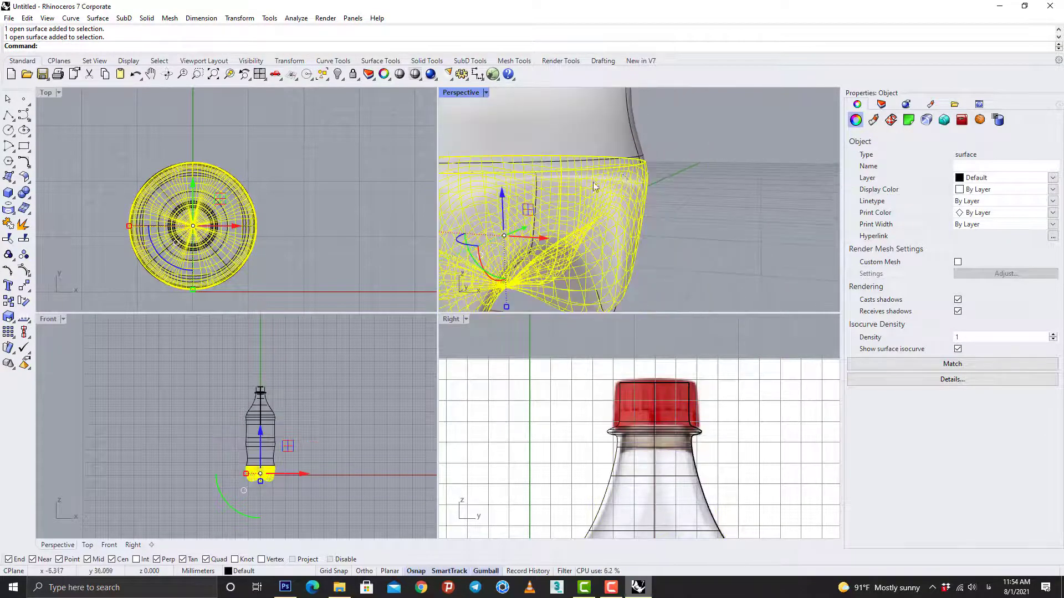
pyautogui.moveTo(640, 165); pyautogui.dragTo(622, 202, button='right')
pyautogui.scroll(-14, 635, 382)
# Scale the bottle body in one direction from the top of the neck, raising its lower edge slightly above the base
pyautogui.scroll(10, 627, 446)
pyautogui.click(657, 411)
pyautogui.moveTo(659, 418); pyautogui.dragTo(660, 527, button='right')
pyautogui.click(9, 317)
pyautogui.click(55, 322)
pyautogui.scroll(-6, 608, 464)
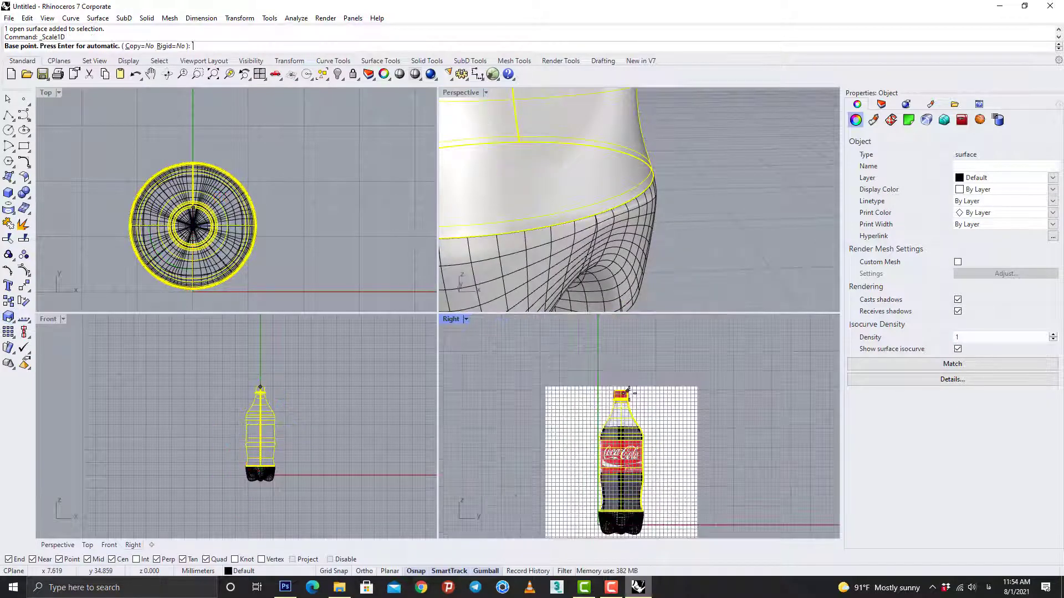
pyautogui.click(627, 393)
pyautogui.scroll(12, 631, 494)
pyautogui.keyDown('alt'); pyautogui.keyDown('shift'); pyautogui.click(633, 520); pyautogui.keyUp('shift'); pyautogui.keyUp('alt')
pyautogui.keyDown('alt'); pyautogui.keyDown('shift'); pyautogui.click(633, 518); pyautogui.keyUp('shift'); pyautogui.keyUp('alt')
pyautogui.press('Escape')
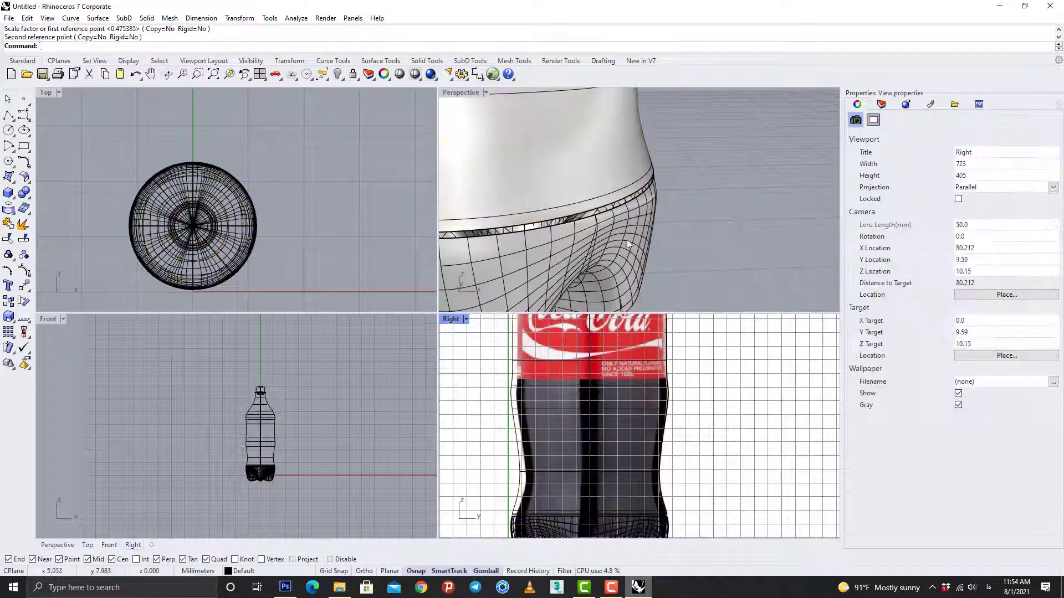
# Bridge the gap between the body's lower edge and the base's upper edge with a surface blend using Position continuity on both sides
pyautogui.moveTo(626, 211); pyautogui.dragTo(679, 171, button='right')
pyautogui.click(26, 179)
pyautogui.click(118, 184)
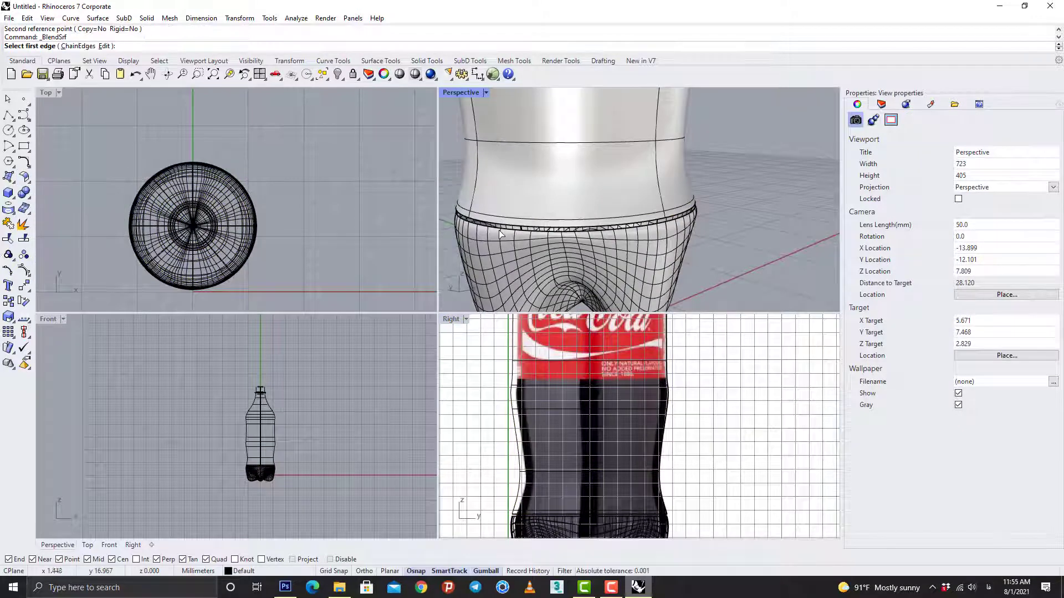
pyautogui.click(501, 228)
pyautogui.click(505, 224)
pyautogui.press('Return')
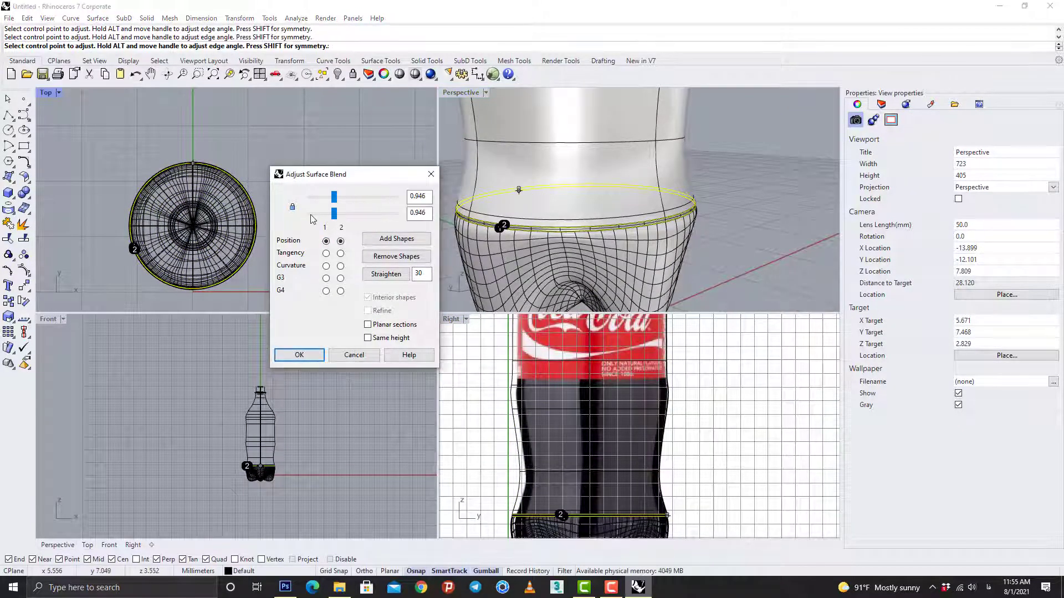
pyautogui.click(302, 356)
# Join the lobed base, the blend strip and the bottle body into one polysurface and check its selection
pyautogui.scroll(-8, 700, 262)
pyautogui.moveTo(701, 262); pyautogui.dragTo(631, 282, button='right')
pyautogui.click(8, 224)
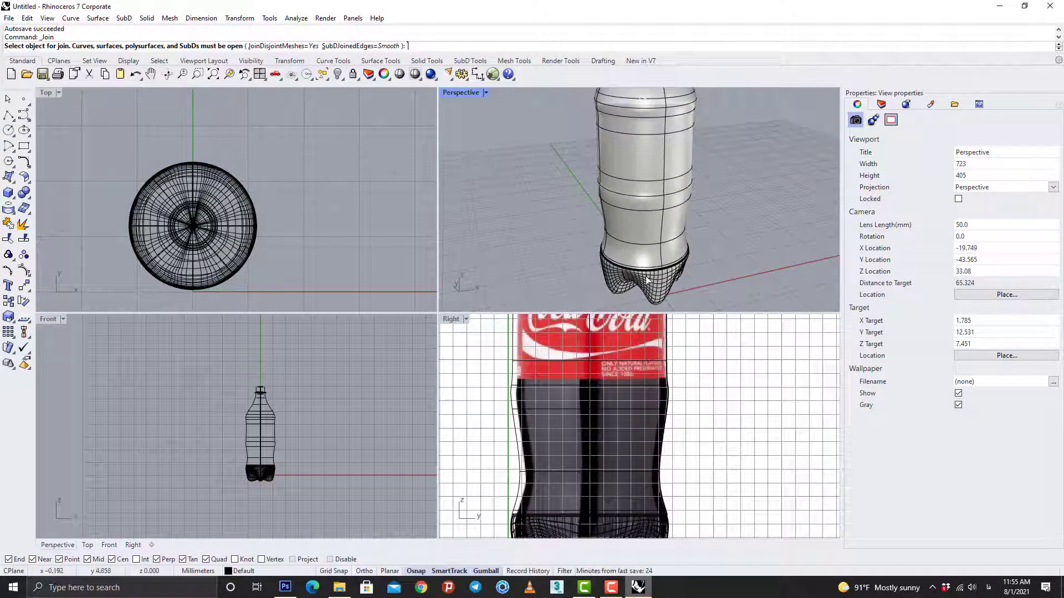
pyautogui.click(661, 285)
pyautogui.click(665, 269)
pyautogui.click(690, 304)
pyautogui.click(671, 254)
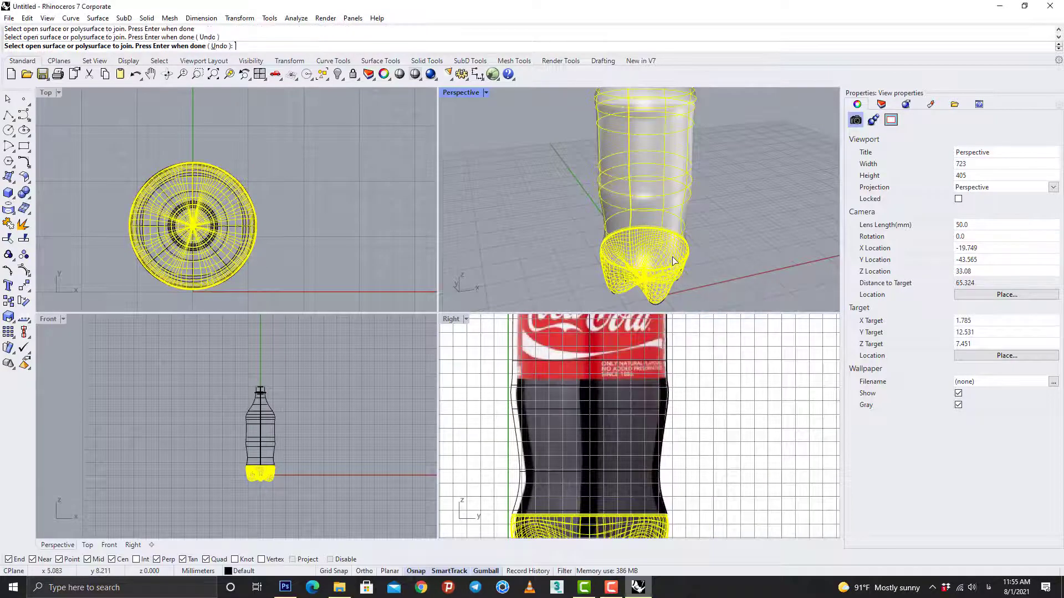
pyautogui.press('Return')
pyautogui.click(667, 255)
pyautogui.scroll(-4, 667, 255)
pyautogui.keyDown('shift'); pyautogui.moveTo(673, 228); pyautogui.dragTo(632, 259, button='right'); pyautogui.keyUp('shift')
pyautogui.scroll(4, 609, 172)
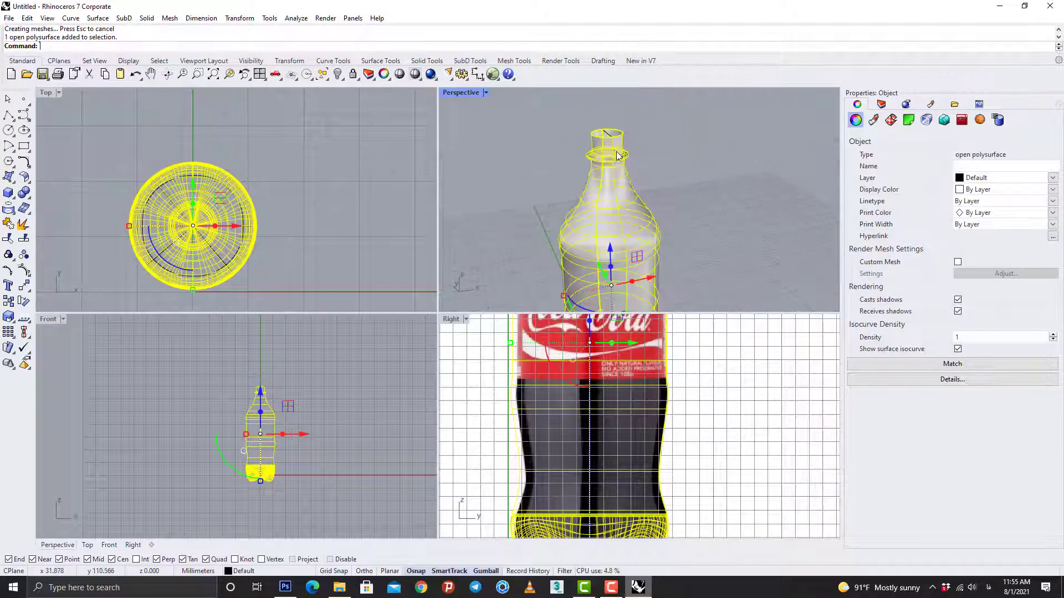
pyautogui.press('Escape')
# Create a solid cylinder for the cap, centred on the neck opening, about 3.62 mm in diameter and extending about 2.05 mm down to the collar
pyautogui.scroll(-8, 661, 405)
pyautogui.moveTo(662, 407); pyautogui.dragTo(646, 493, button='right')
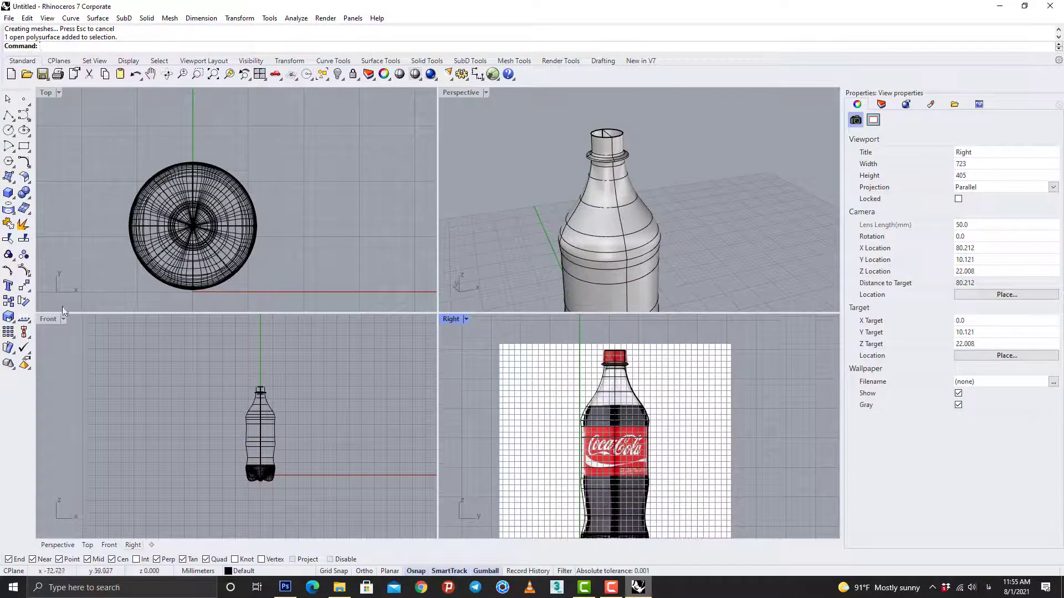
pyautogui.click(8, 195)
pyautogui.click(40, 202)
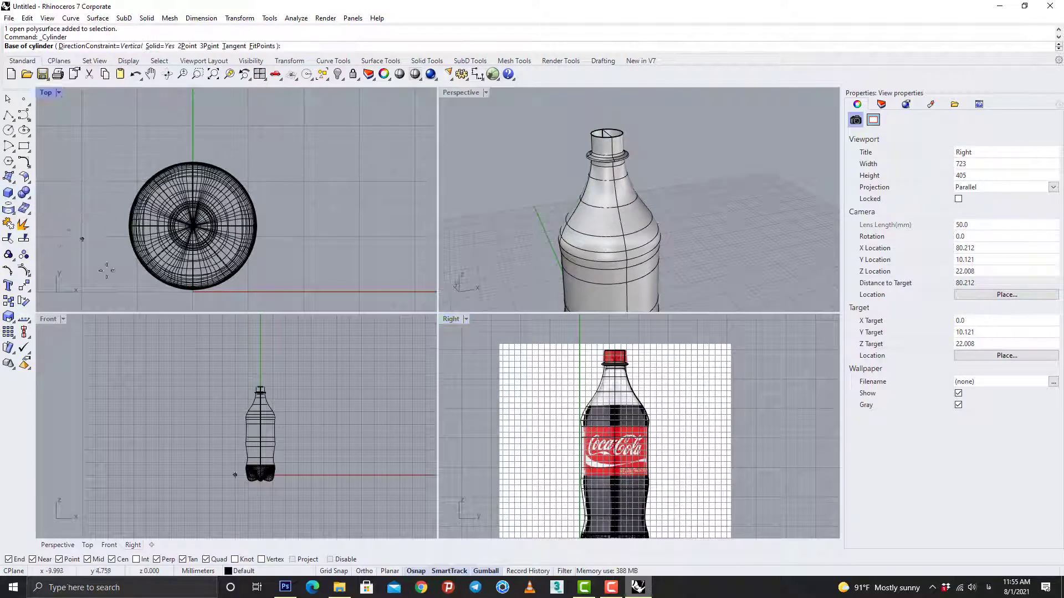
pyautogui.scroll(4, 192, 243)
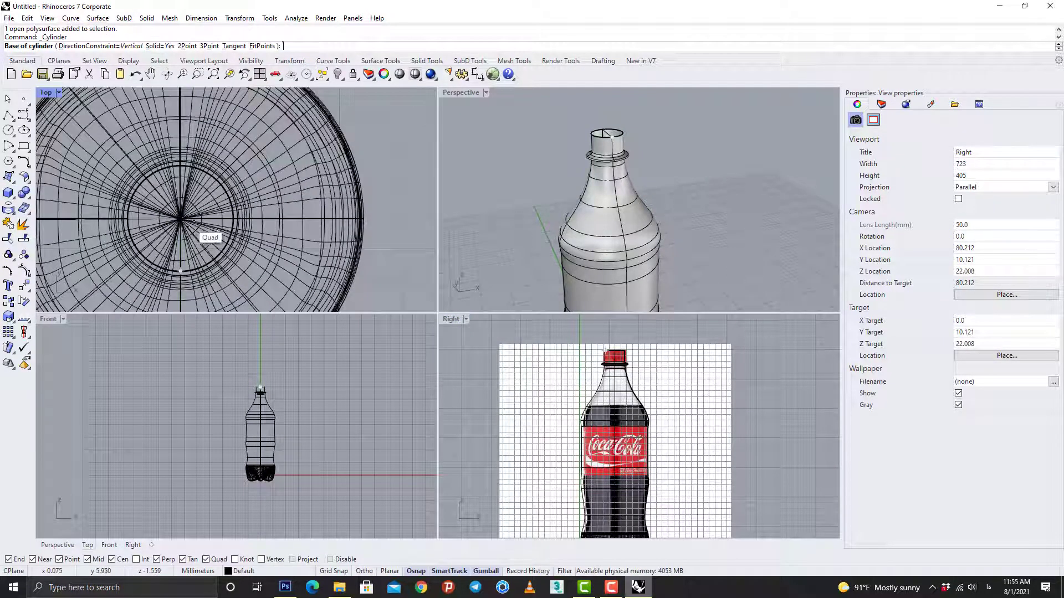
pyautogui.moveTo(293, 301); pyautogui.dragTo(281, 233, button='right')
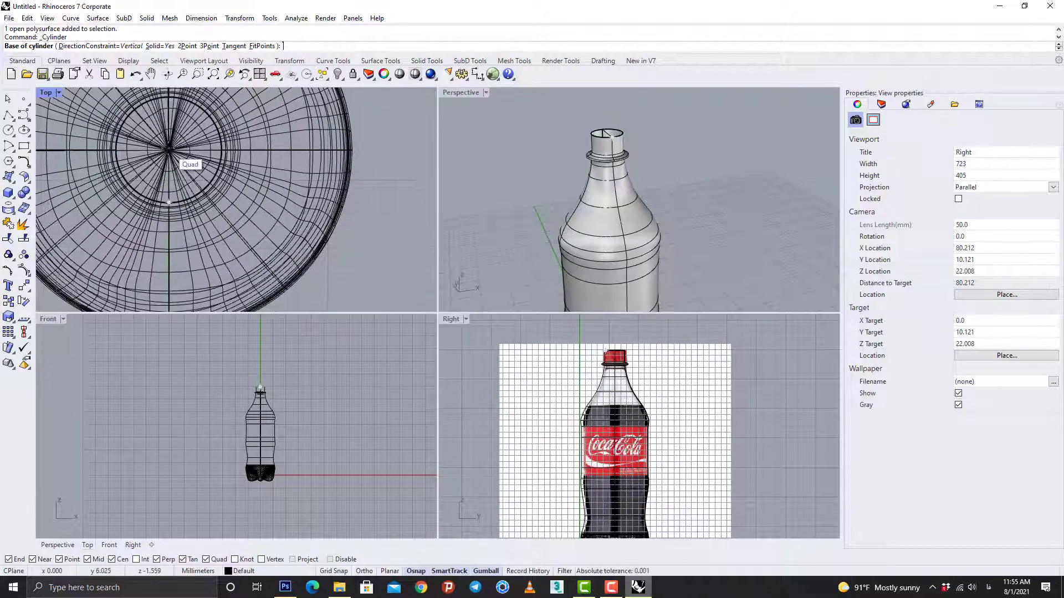
pyautogui.scroll(10, 168, 149)
pyautogui.click(169, 154)
pyautogui.scroll(-5, 232, 217)
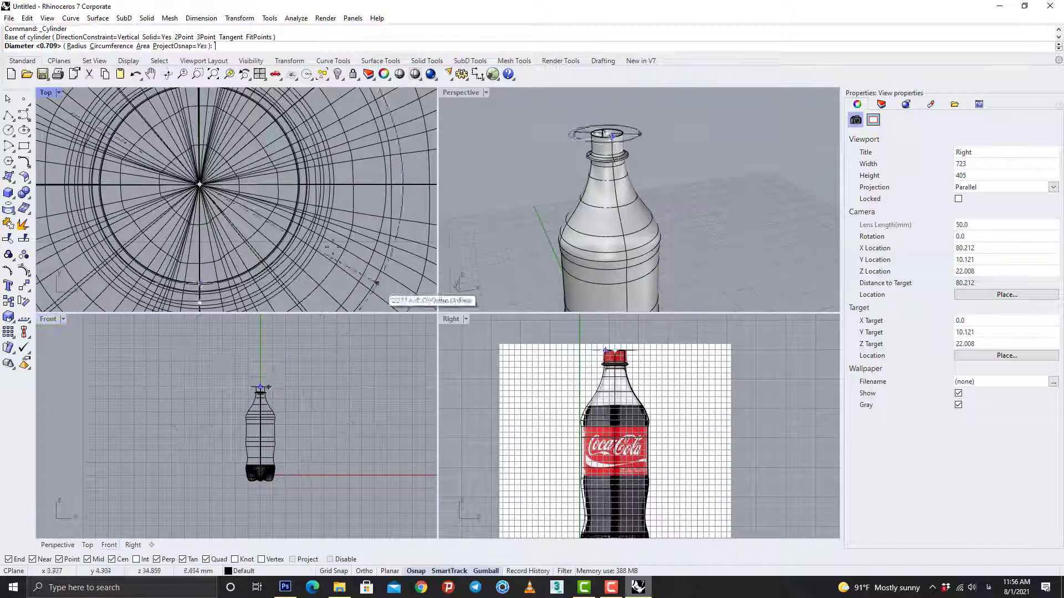
pyautogui.scroll(3, 565, 142)
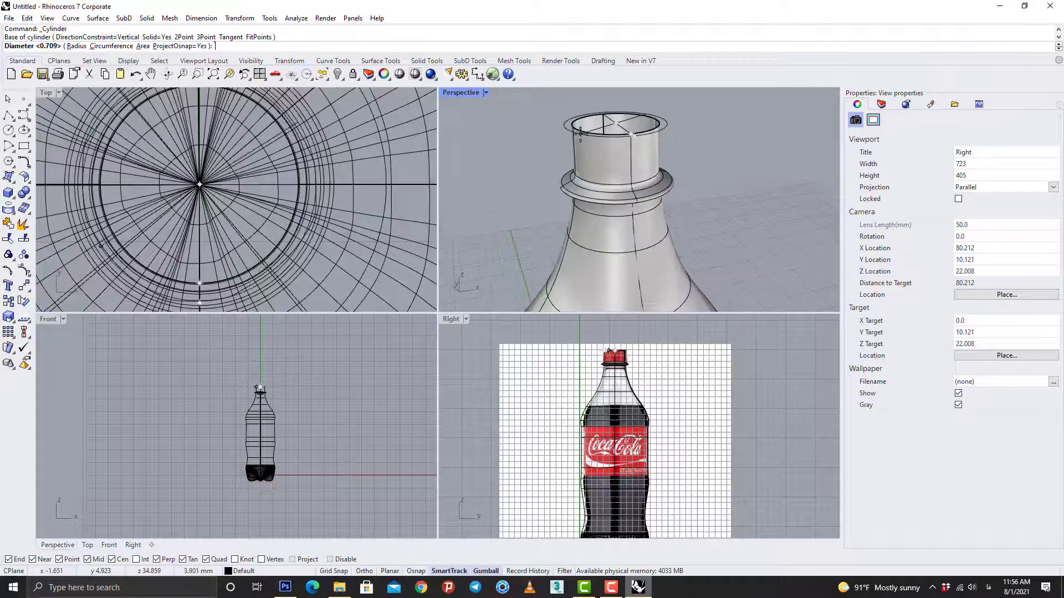
pyautogui.doubleClick(474, 93)
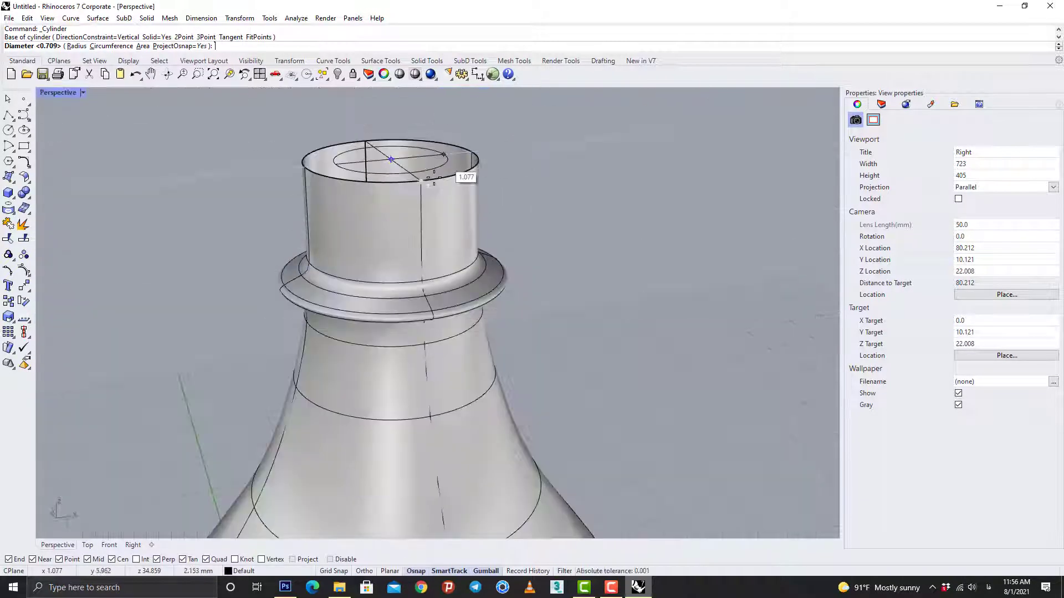
pyautogui.click(367, 184)
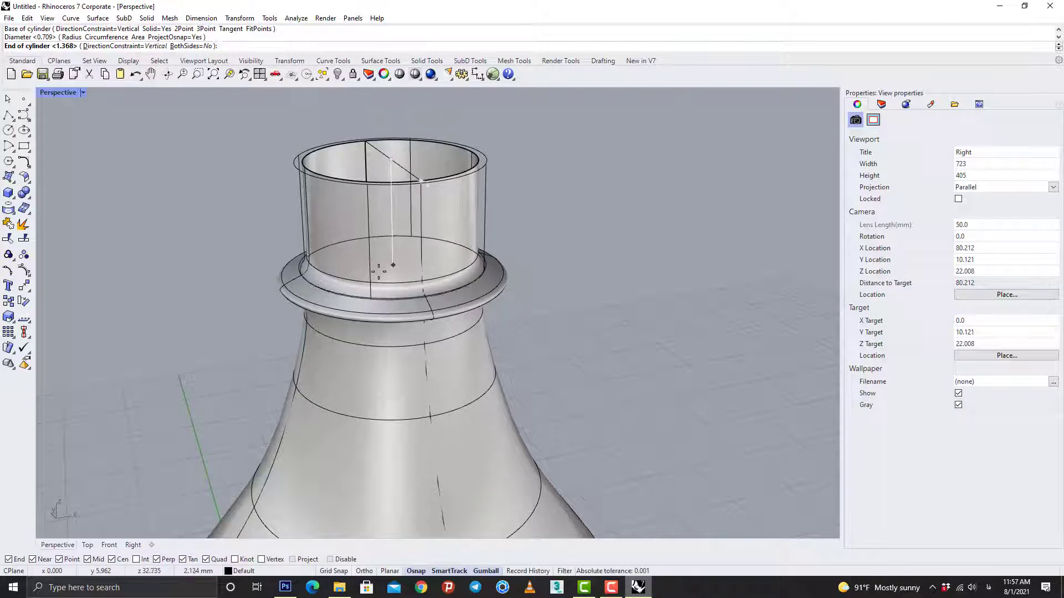
pyautogui.click(377, 267)
pyautogui.scroll(-9, 382, 263)
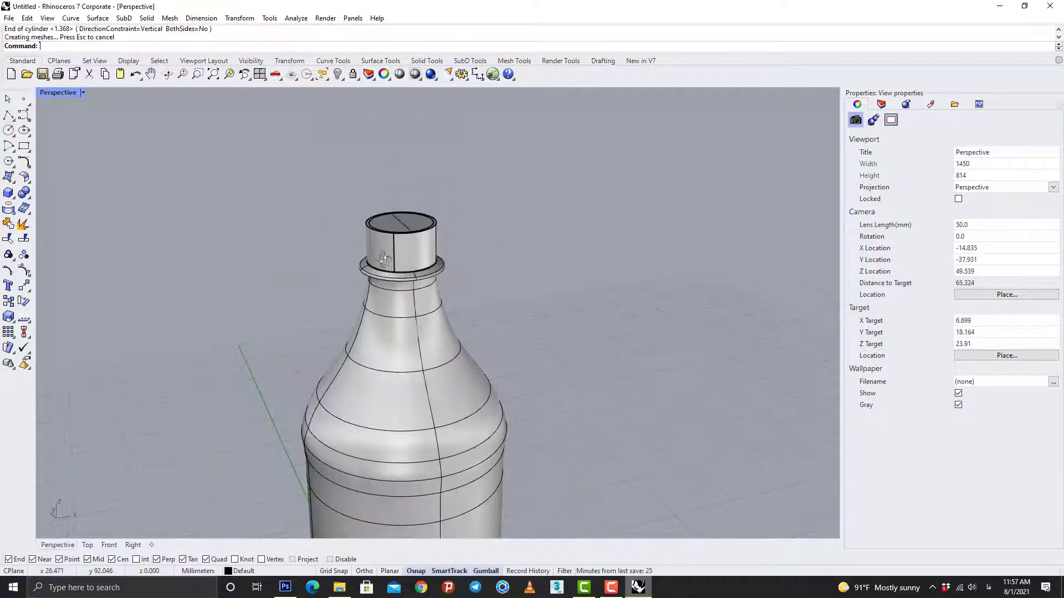
# Try to enlarge the cap cylinder by scaling it from the centre of its lower edge
pyautogui.moveTo(388, 260); pyautogui.dragTo(327, 208, button='right')
pyautogui.doubleClick(61, 93)
pyautogui.scroll(10, 625, 352)
pyautogui.scroll(2, 631, 343)
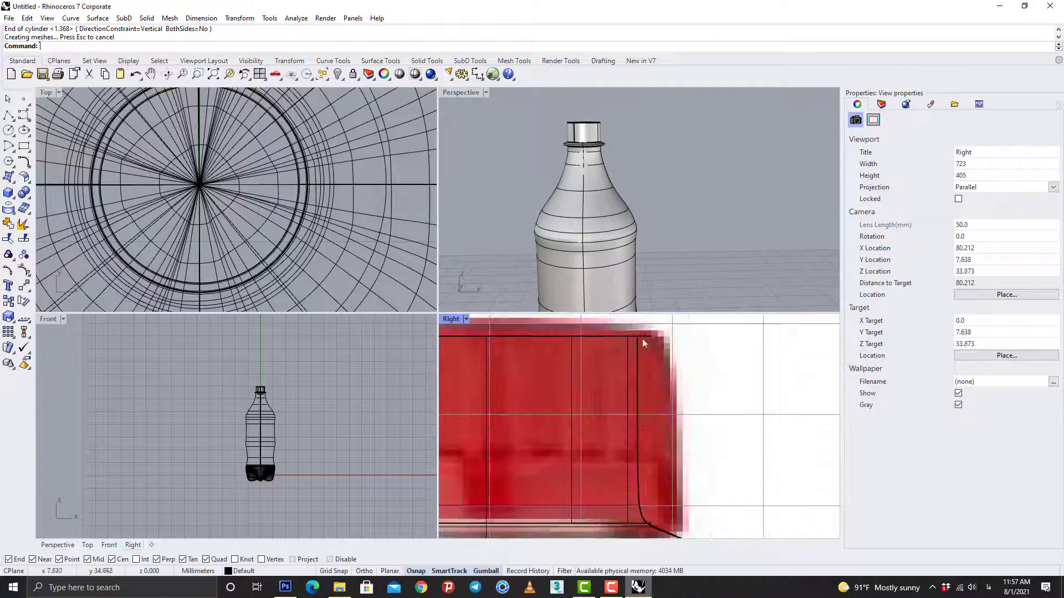
pyautogui.click(649, 358)
pyautogui.click(8, 317)
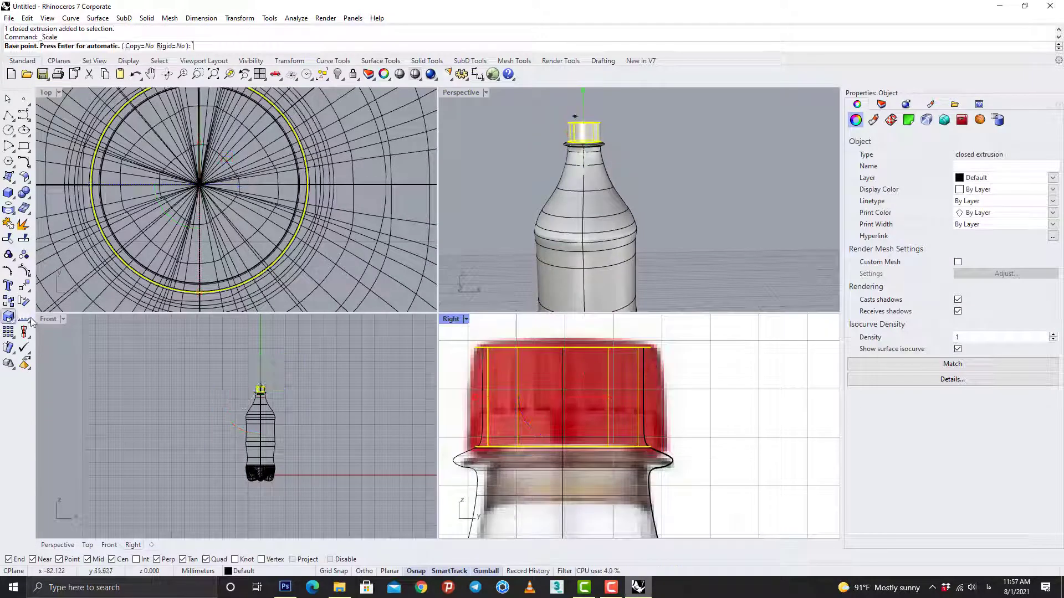
pyautogui.click(563, 447)
pyautogui.click(564, 444)
pyautogui.click(580, 414)
pyautogui.scroll(-2, 596, 412)
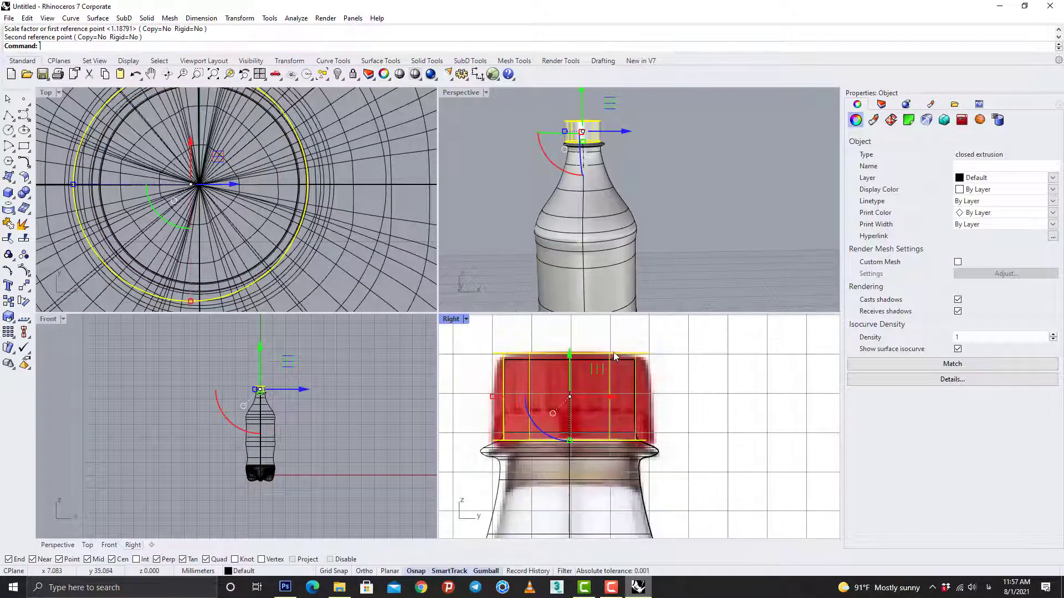
pyautogui.click(496, 171)
pyautogui.moveTo(496, 171); pyautogui.dragTo(556, 235, button='right')
pyautogui.hotkey('ctrl', 'z')
# Scale the cap cylinder up from the centre of the neck opening by a factor of about 1.02
pyautogui.rightClick(217, 231)
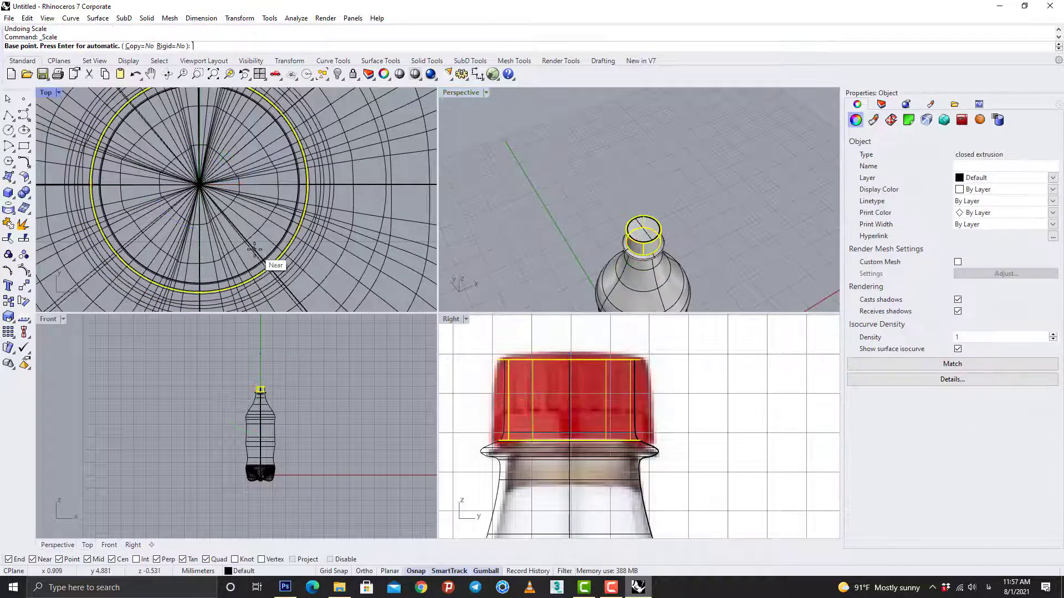
pyautogui.click(274, 262)
pyautogui.keyDown('alt'); pyautogui.keyDown('shift'); pyautogui.click(358, 235); pyautogui.keyUp('shift'); pyautogui.keyUp('alt')
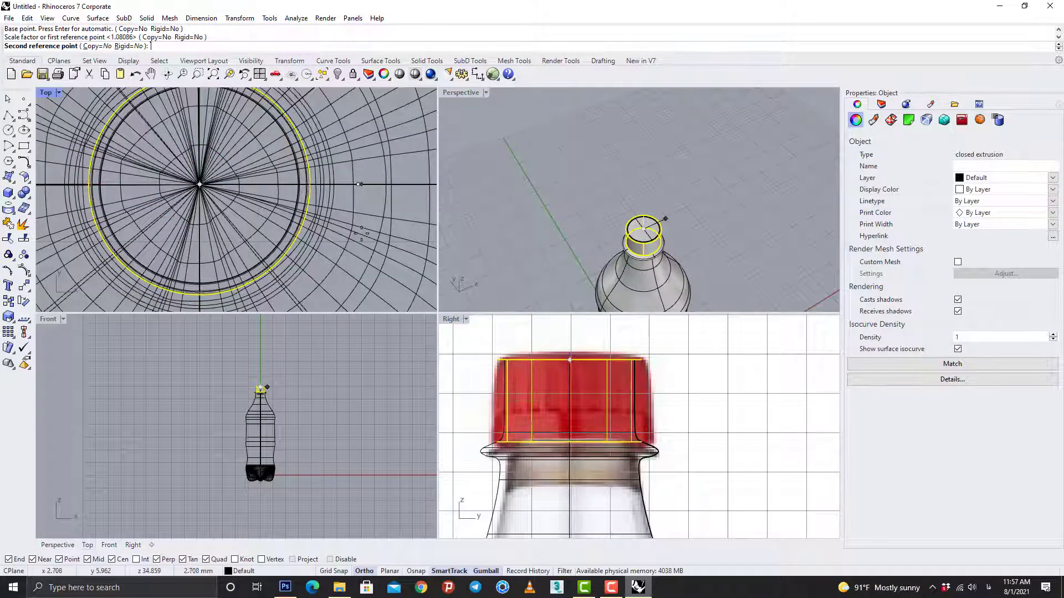
pyautogui.keyDown('alt'); pyautogui.keyDown('shift'); pyautogui.click(361, 234); pyautogui.keyUp('shift'); pyautogui.keyUp('alt')
# Move the cap cylinder up about 0.16 mm to match the top of the cap in the reference image
pyautogui.scroll(5, 633, 443)
pyautogui.moveTo(660, 455); pyautogui.dragTo(689, 327, button='right')
pyautogui.scroll(-2, 682, 355)
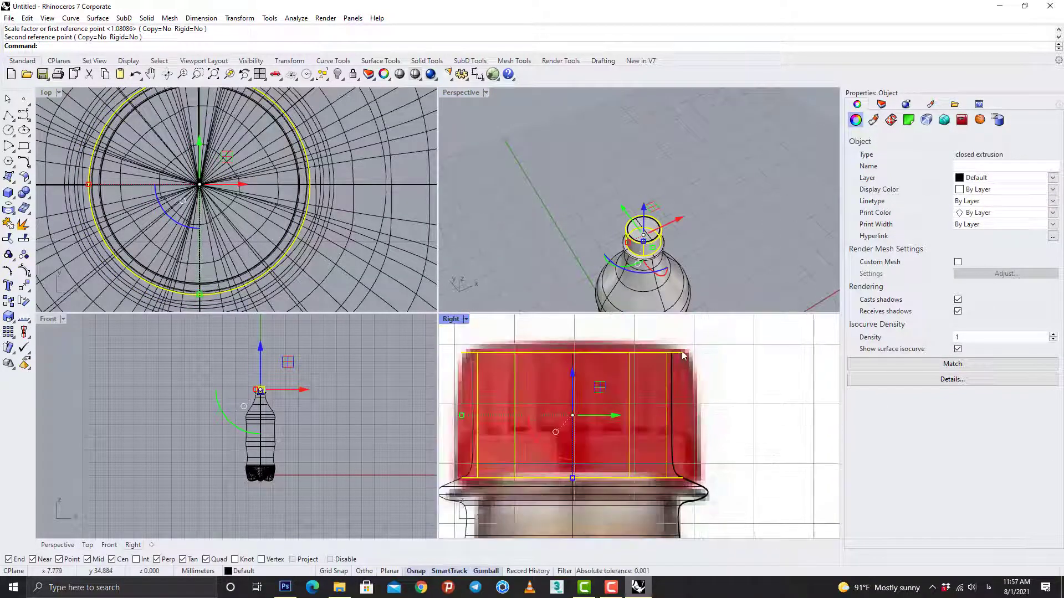
pyautogui.moveTo(681, 348); pyautogui.dragTo(681, 339)
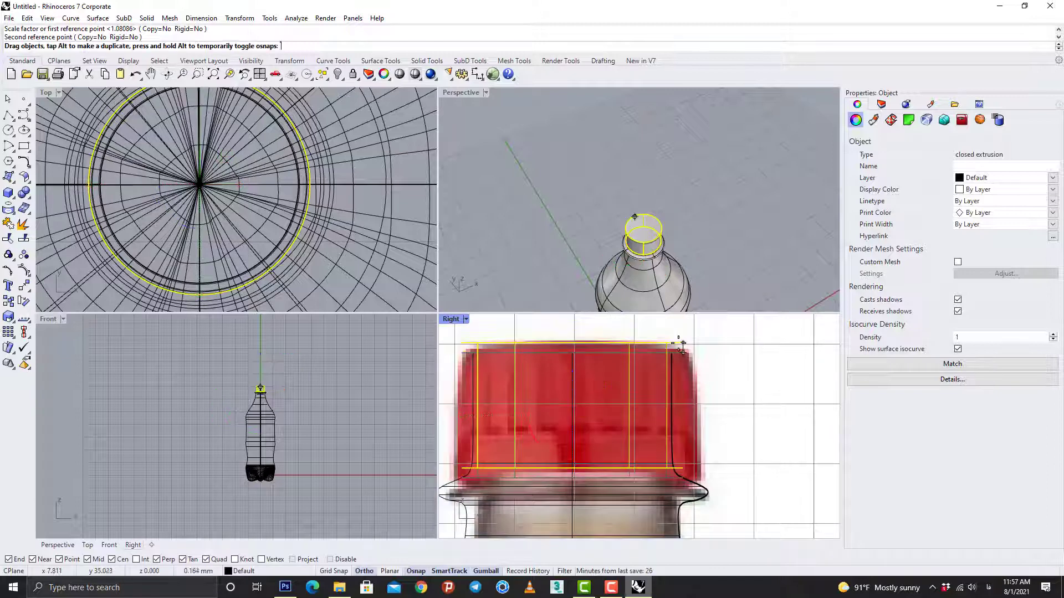
# Try to enlarge the raised cap cylinder further by scaling it from the neck's centre
pyautogui.rightClick(211, 175)
pyautogui.click(267, 269)
pyautogui.keyDown('alt'); pyautogui.keyDown('shift'); pyautogui.click(356, 196); pyautogui.keyUp('shift'); pyautogui.keyUp('alt')
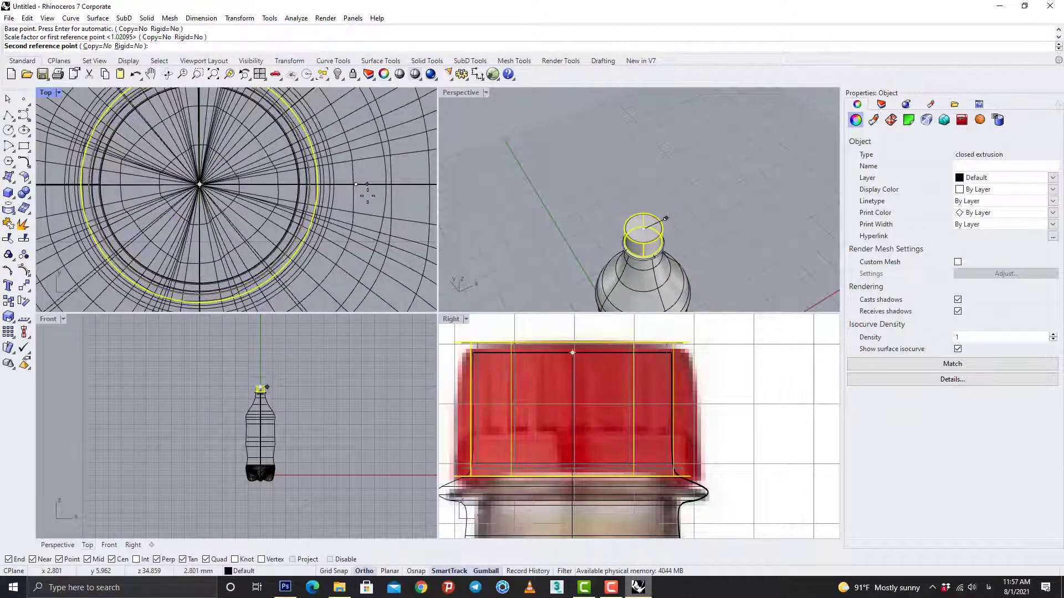
pyautogui.click(367, 196)
pyautogui.scroll(6, 626, 170)
pyautogui.click(616, 160)
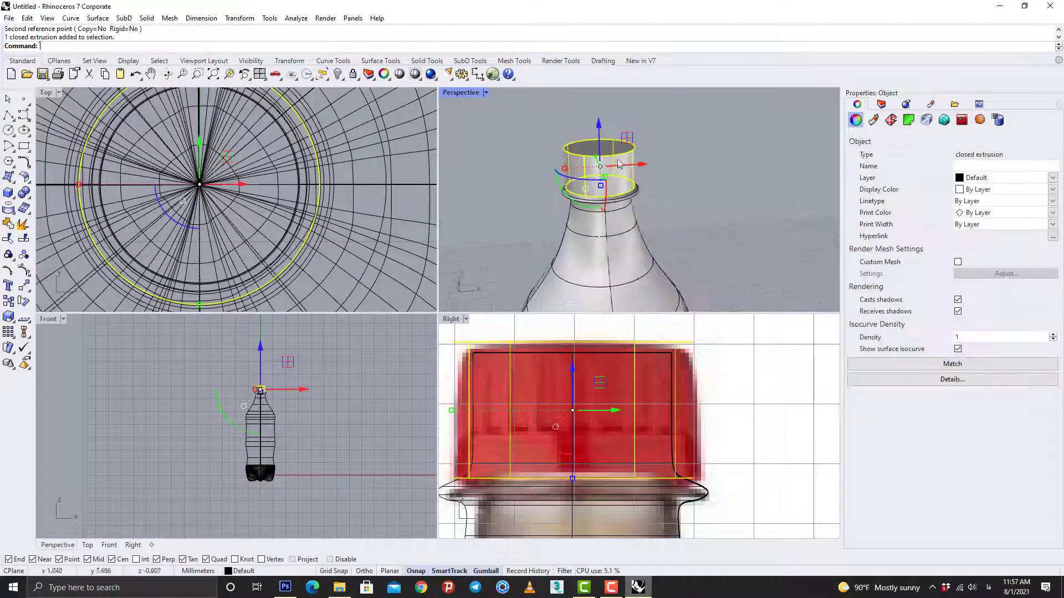
pyautogui.hotkey('ctrl', 'z')
pyautogui.click(692, 186)
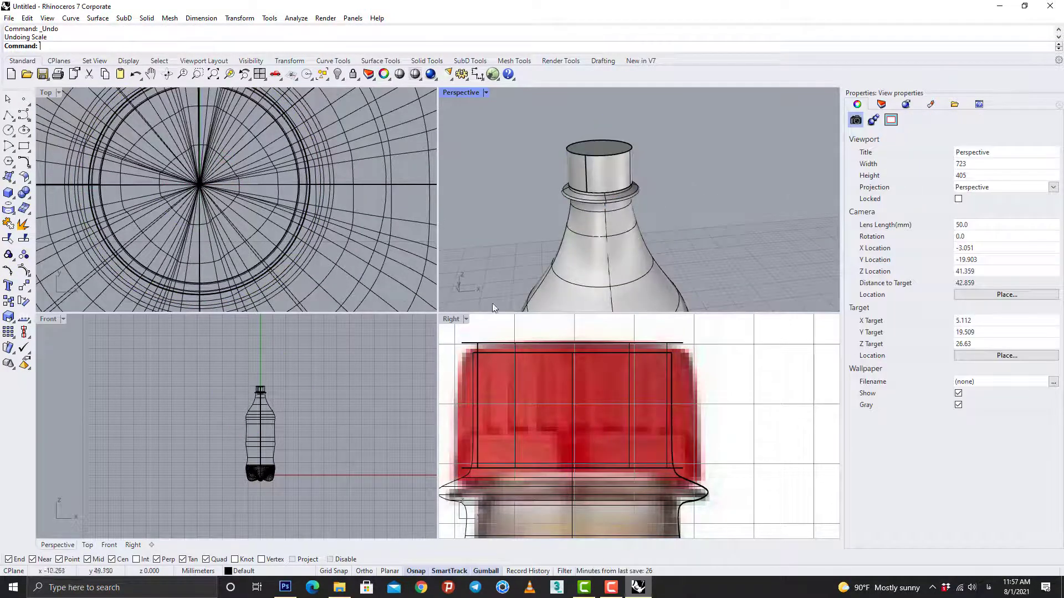
# Pick the cap's upper rim for an edge fillet and set the next fillet radius to 0.3 mm
pyautogui.scroll(15, 251, 390)
pyautogui.moveTo(322, 360); pyautogui.dragTo(258, 377, button='right')
pyautogui.click(258, 378)
pyautogui.click(150, 355)
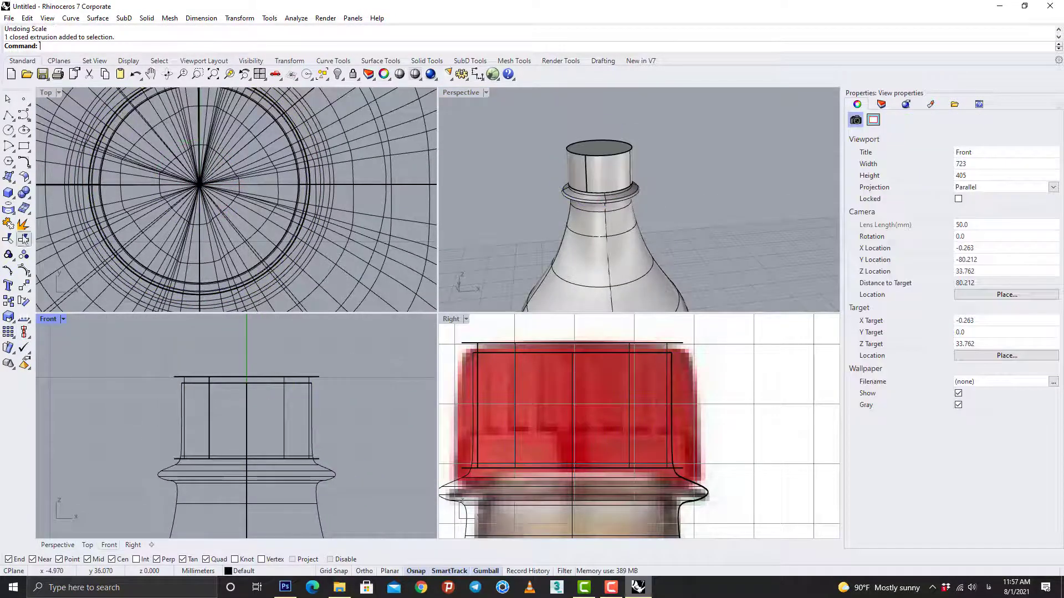
pyautogui.click(26, 195)
pyautogui.click(118, 229)
pyautogui.click(181, 378)
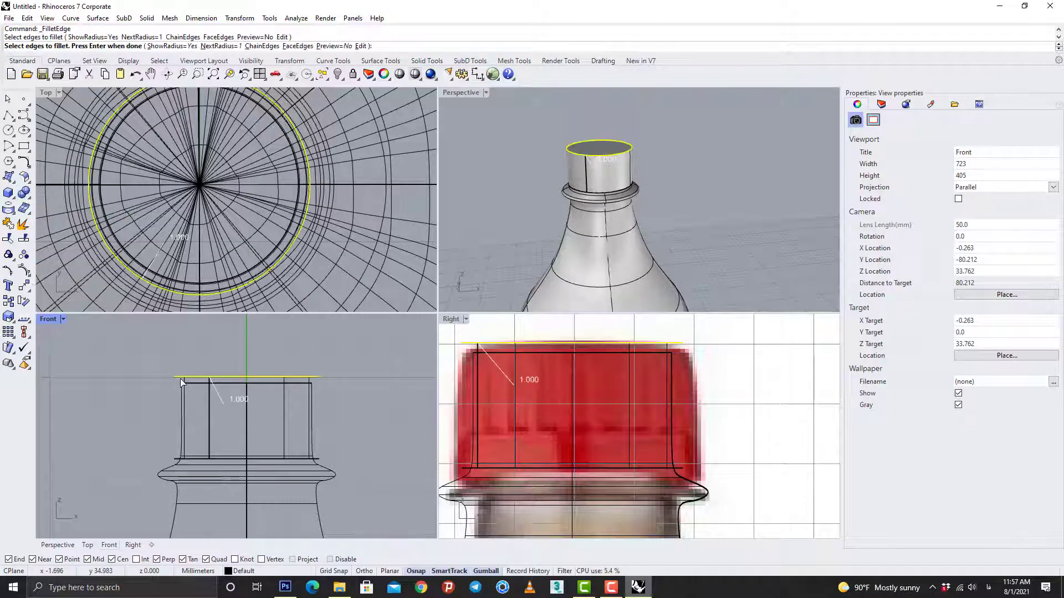
pyautogui.click(218, 46)
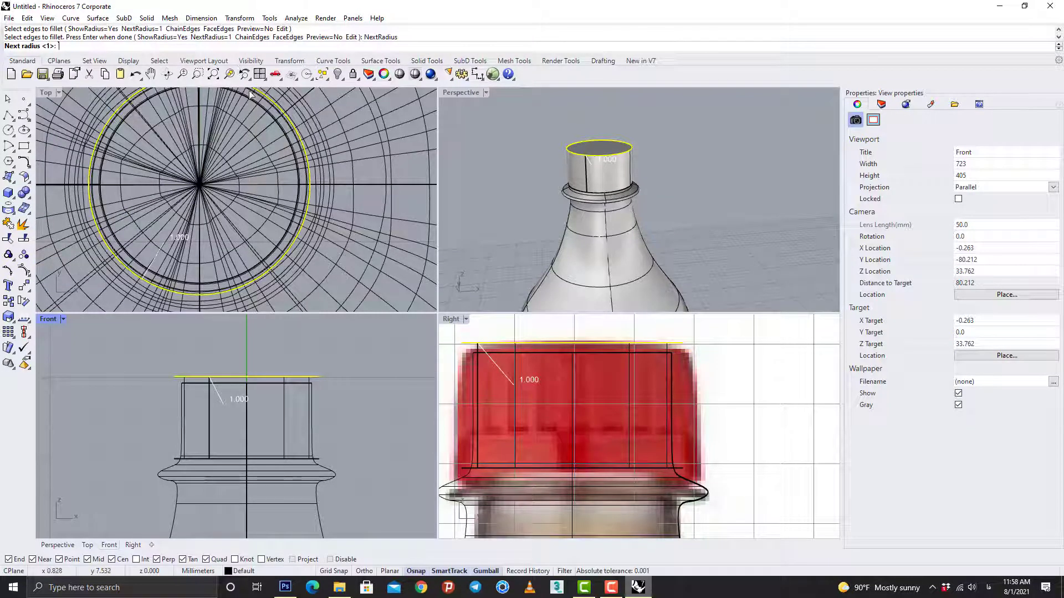
pyautogui.press('Return')
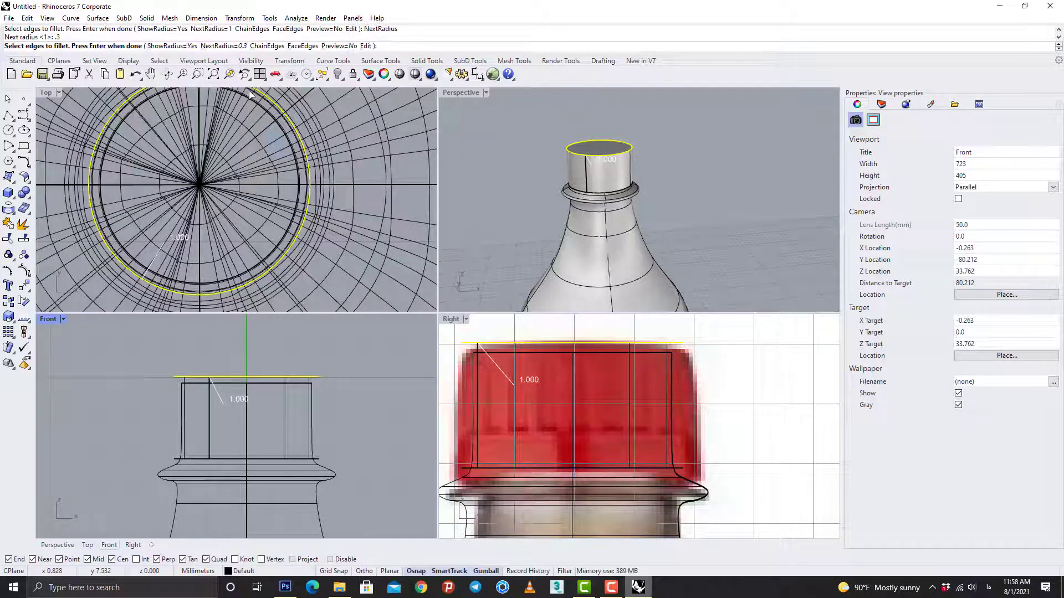
pyautogui.rightClick(268, 410)
pyautogui.rightClick(268, 409)
# Fillet the cap's upper edge with a 0.3 mm radius
pyautogui.rightClick(267, 408)
pyautogui.click(237, 378)
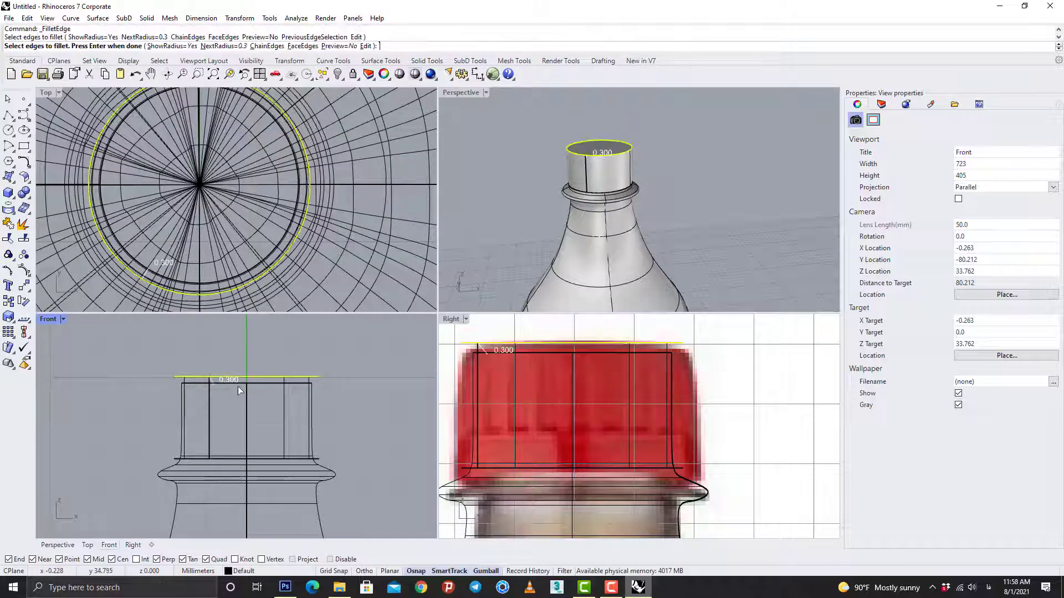
pyautogui.rightClick(238, 387)
pyautogui.rightClick(237, 387)
# Create a horizontal section curve through the filleted cap, slightly above its lower edge
pyautogui.click(596, 171)
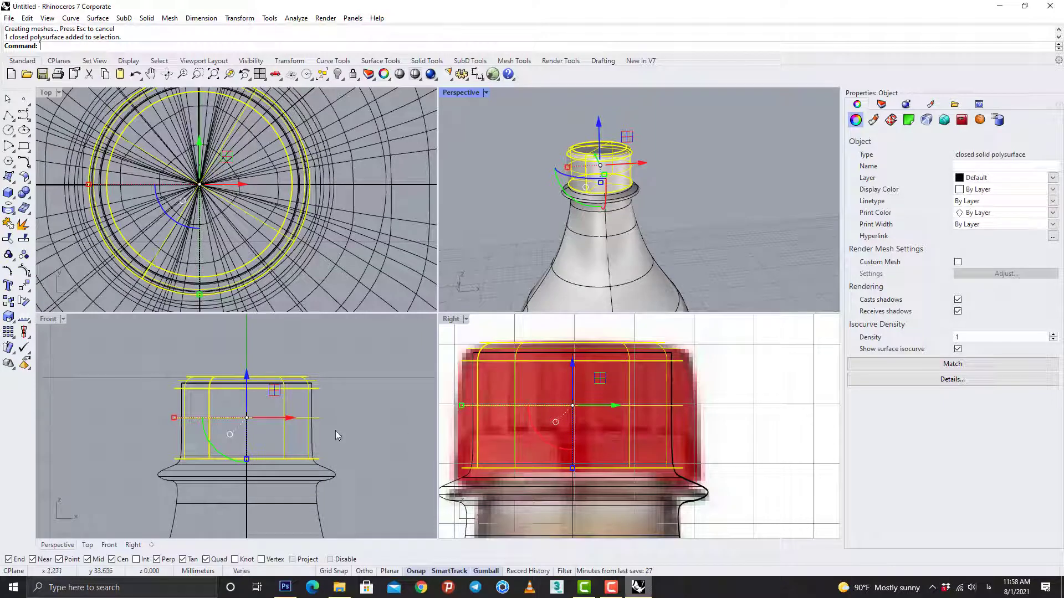
pyautogui.scroll(6, 310, 457)
pyautogui.scroll(-2, 321, 458)
pyautogui.moveTo(290, 469); pyautogui.dragTo(301, 493, button='right')
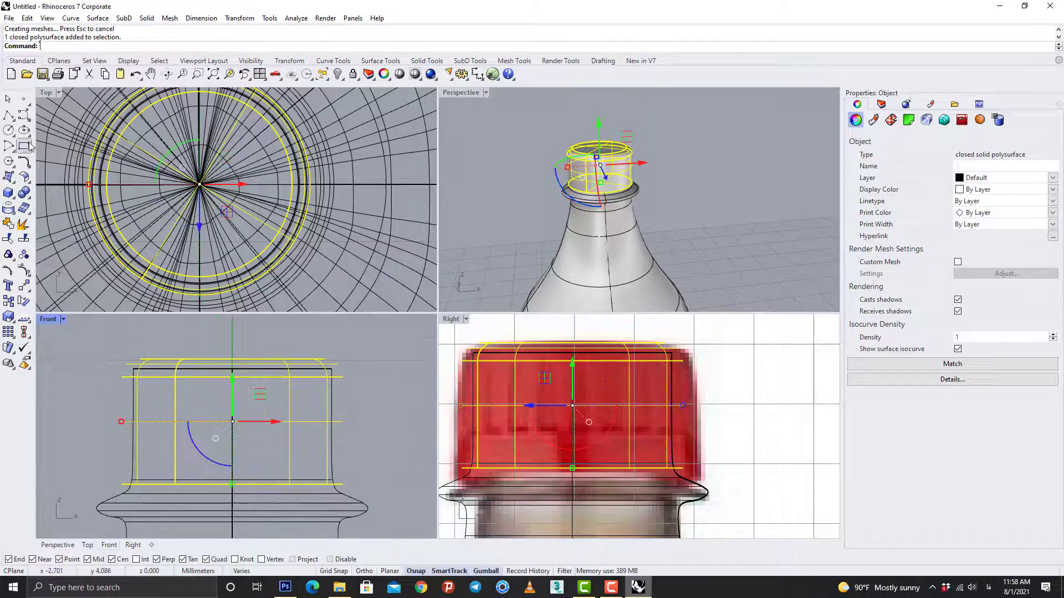
pyautogui.click(90, 243)
pyautogui.scroll(-2, 763, 466)
pyautogui.click(727, 450)
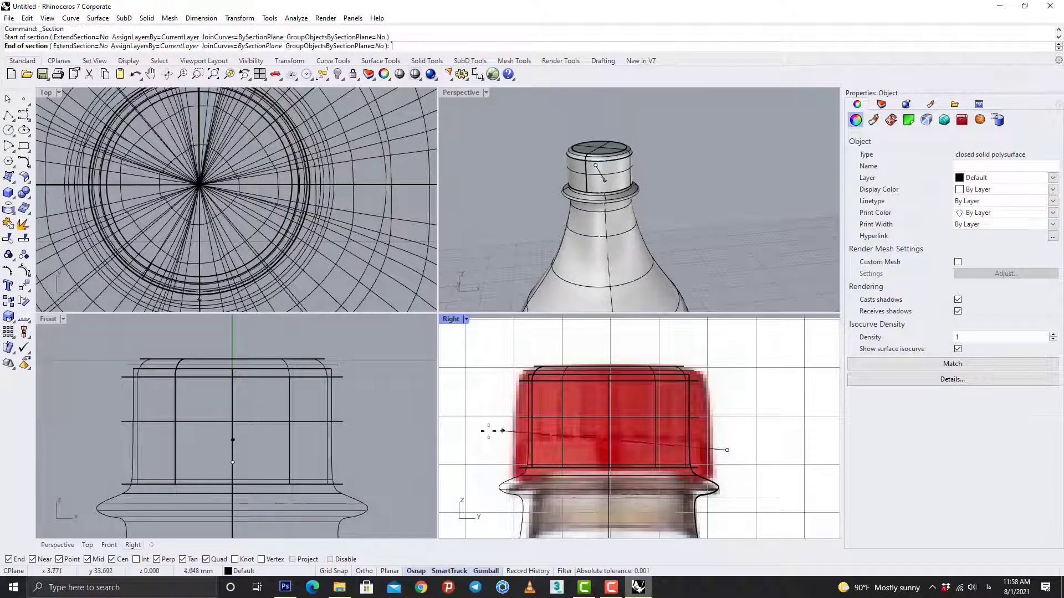
pyautogui.click(480, 451)
pyautogui.press('Return')
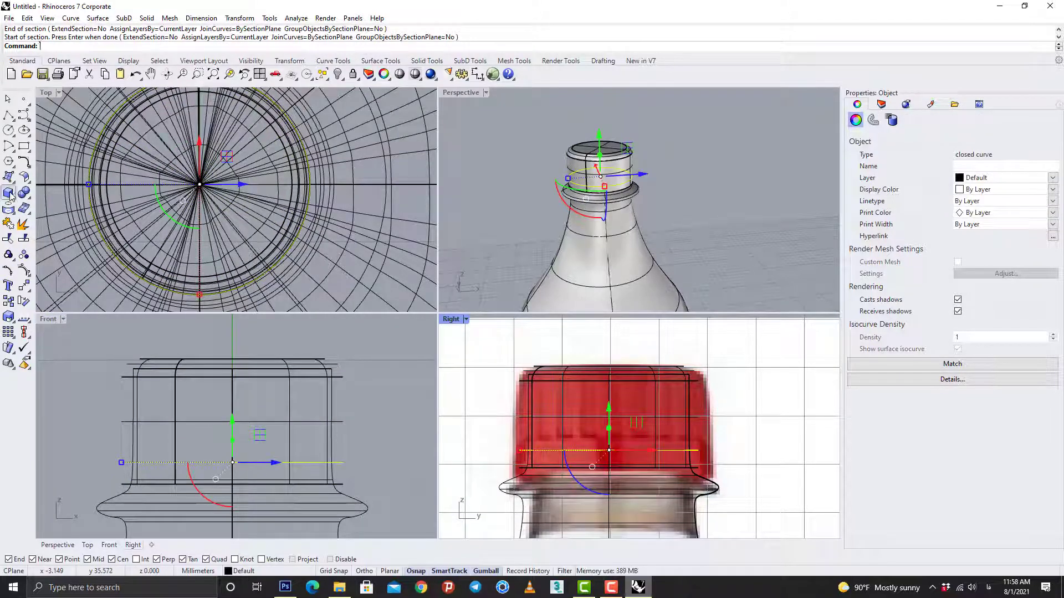
# Make a thin closed round pipe along the section curve to form a ring around the cap
pyautogui.click(10, 195)
pyautogui.click(84, 248)
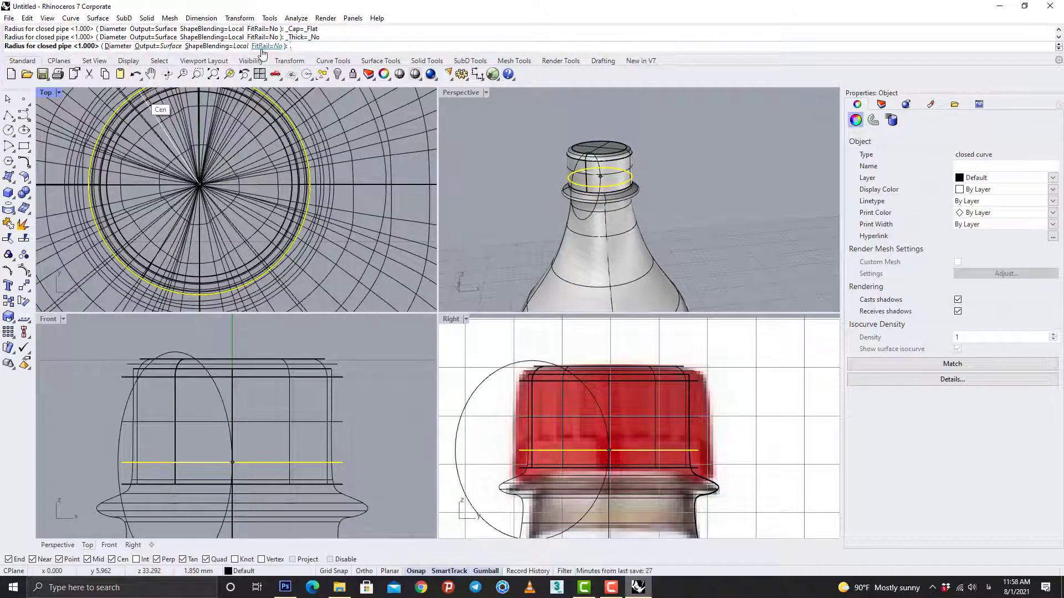
pyautogui.press('Return')
pyautogui.press('Return')
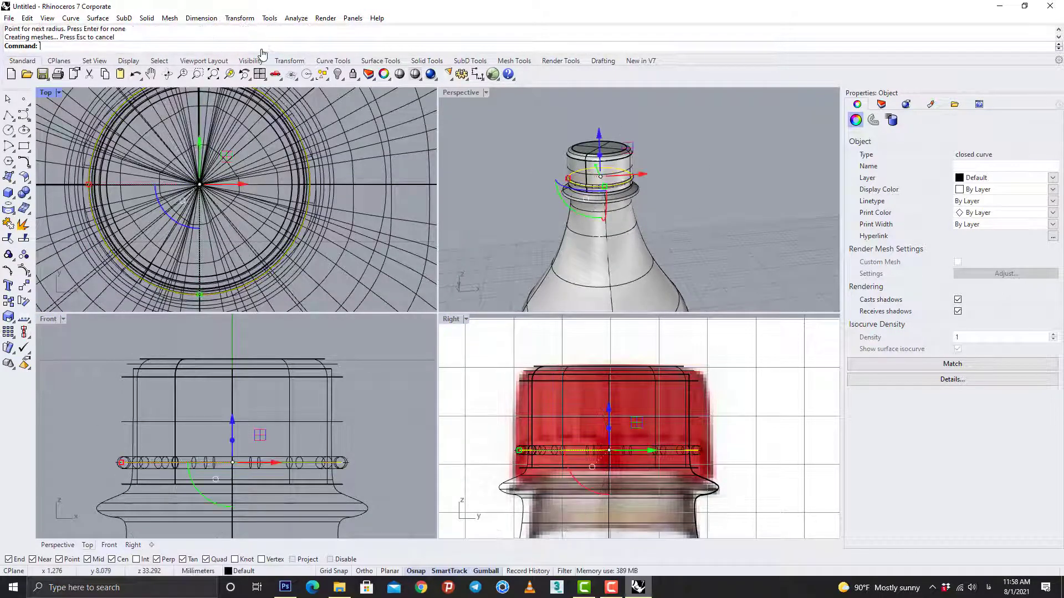
pyautogui.click(366, 430)
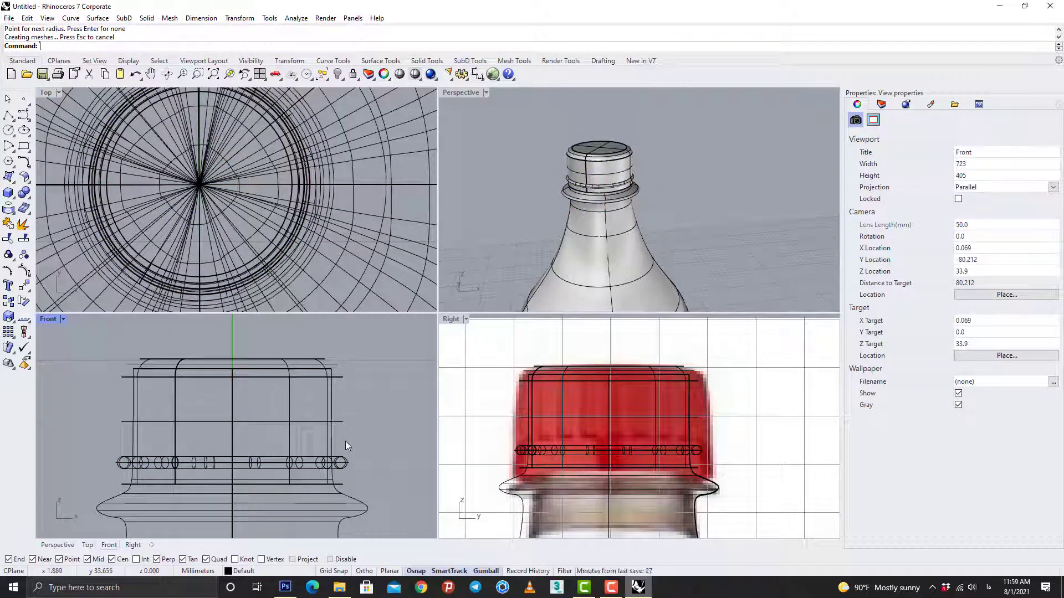
# Show the Top view shaded and add a thin vertical cylinder on the cap's outer edge, from below the fillet down to the ring
pyautogui.click(15, 197)
pyautogui.click(41, 214)
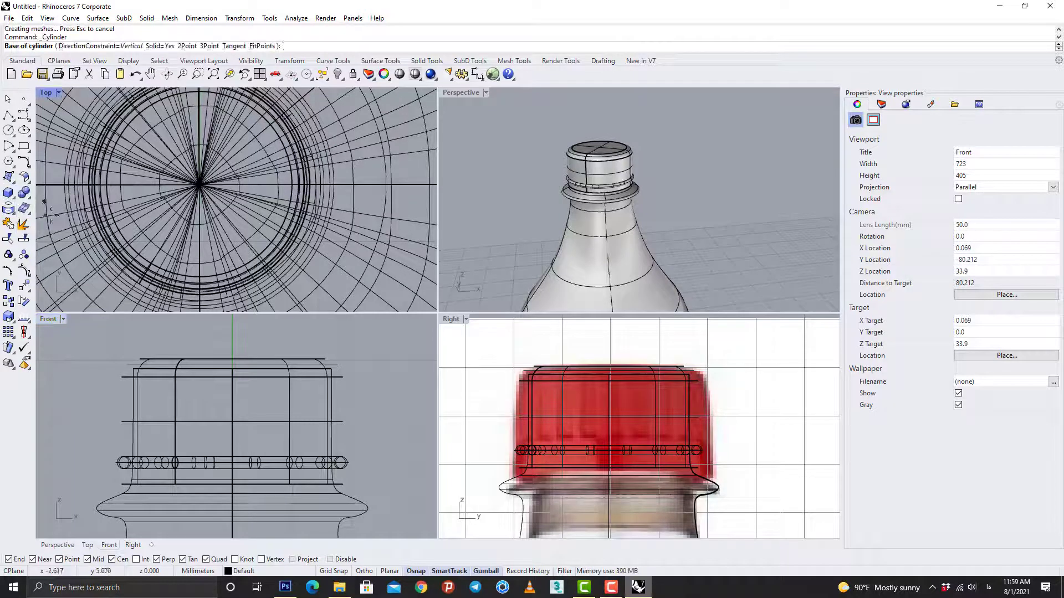
pyautogui.click(47, 93)
pyautogui.click(66, 145)
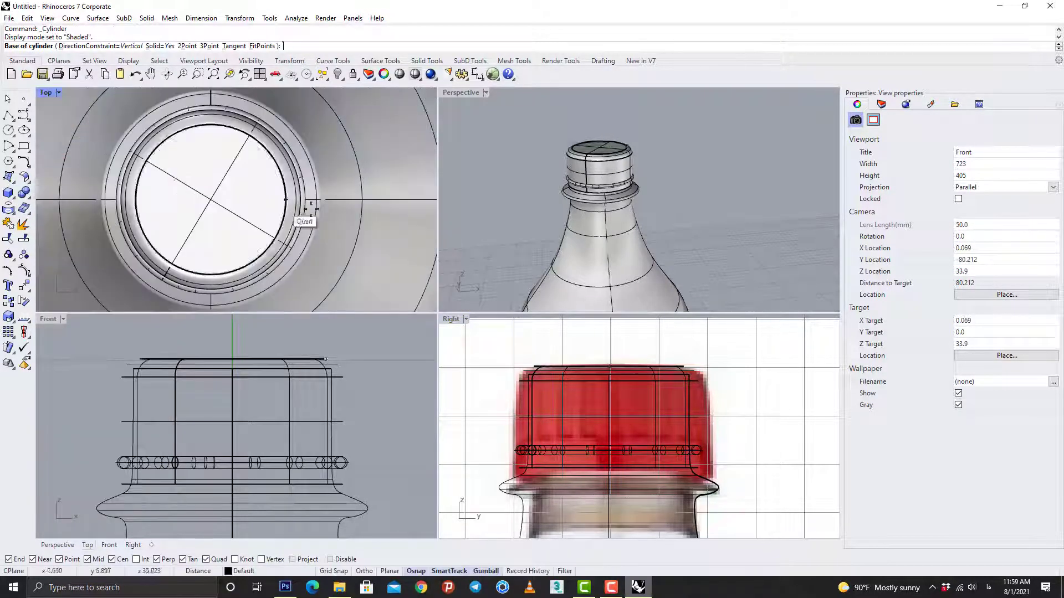
pyautogui.scroll(3, 288, 205)
pyautogui.click(306, 196)
pyautogui.click(306, 196)
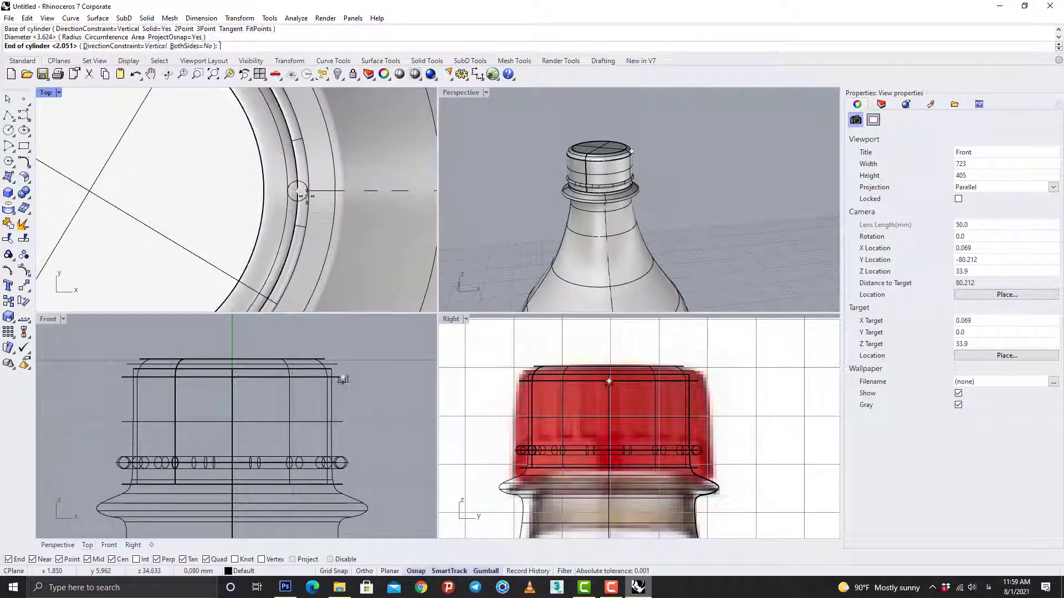
pyautogui.click(343, 379)
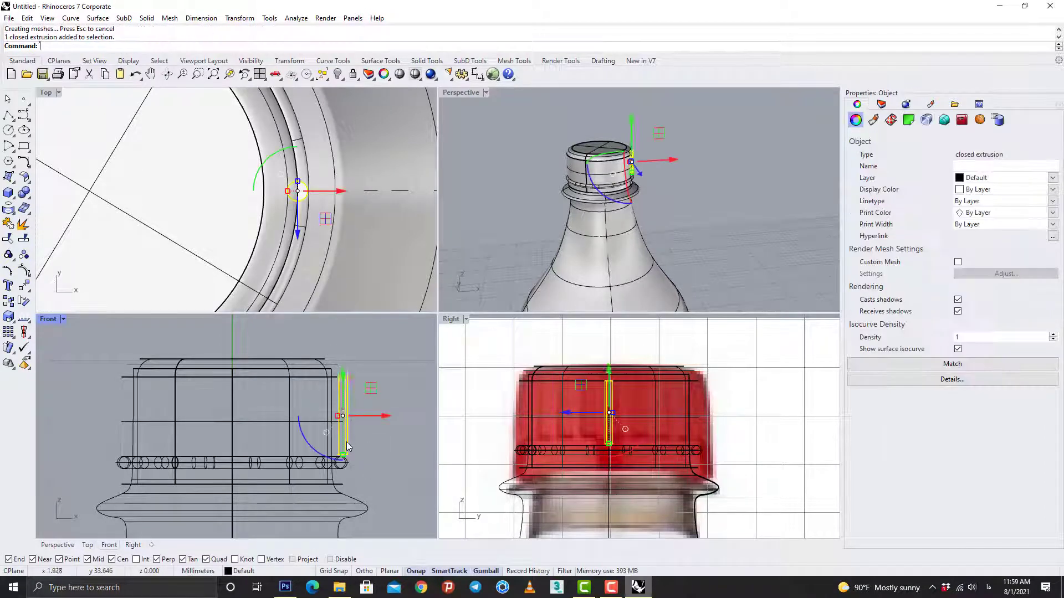
# Scale the thin cylinder on the cap's edge to about double size from its top centre, and raise its lower end above the ring
pyautogui.moveTo(611, 385); pyautogui.dragTo(610, 376)
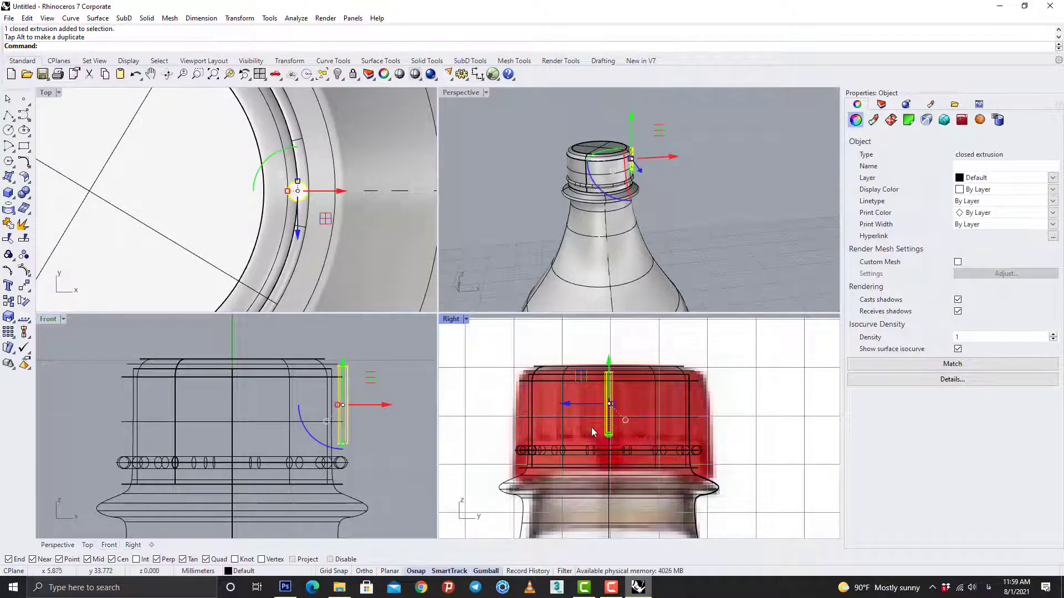
pyautogui.click(16, 319)
pyautogui.scroll(5, 282, 191)
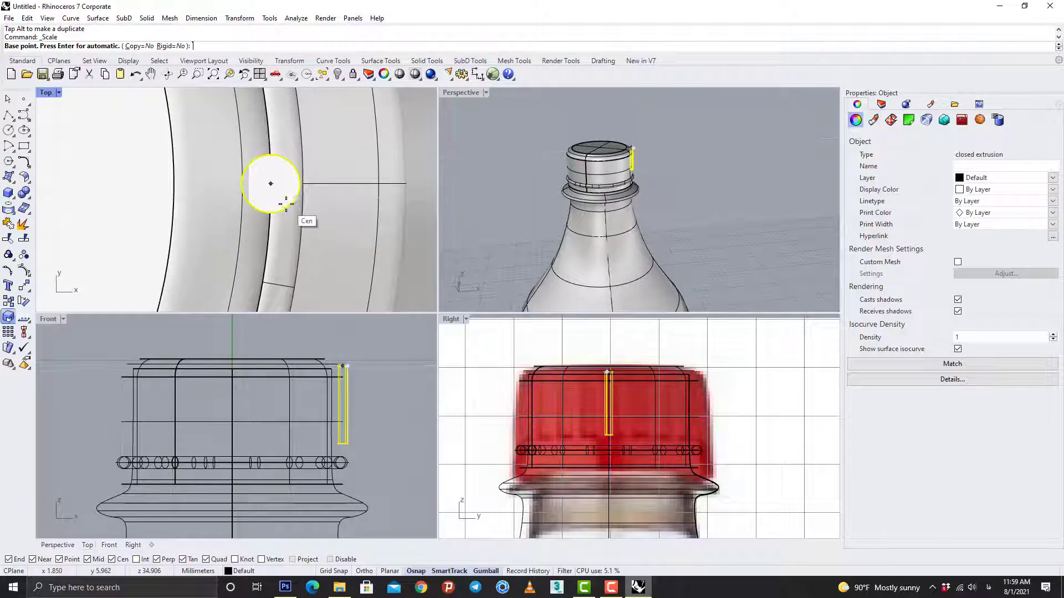
pyautogui.click(271, 183)
pyautogui.click(300, 184)
pyautogui.click(327, 183)
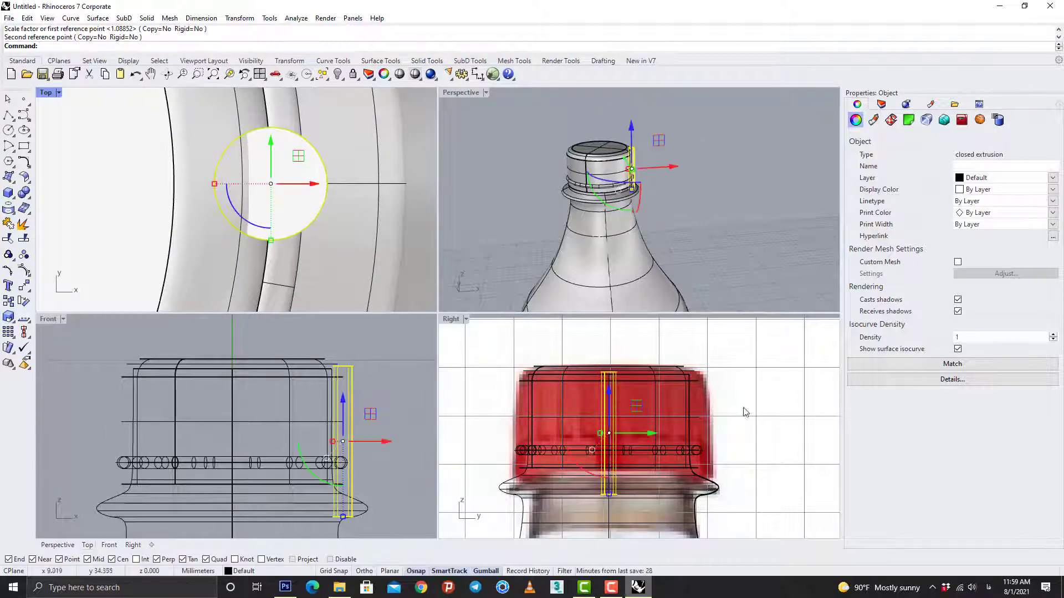
pyautogui.moveTo(609, 367); pyautogui.dragTo(611, 328)
pyautogui.scroll(5, 582, 415)
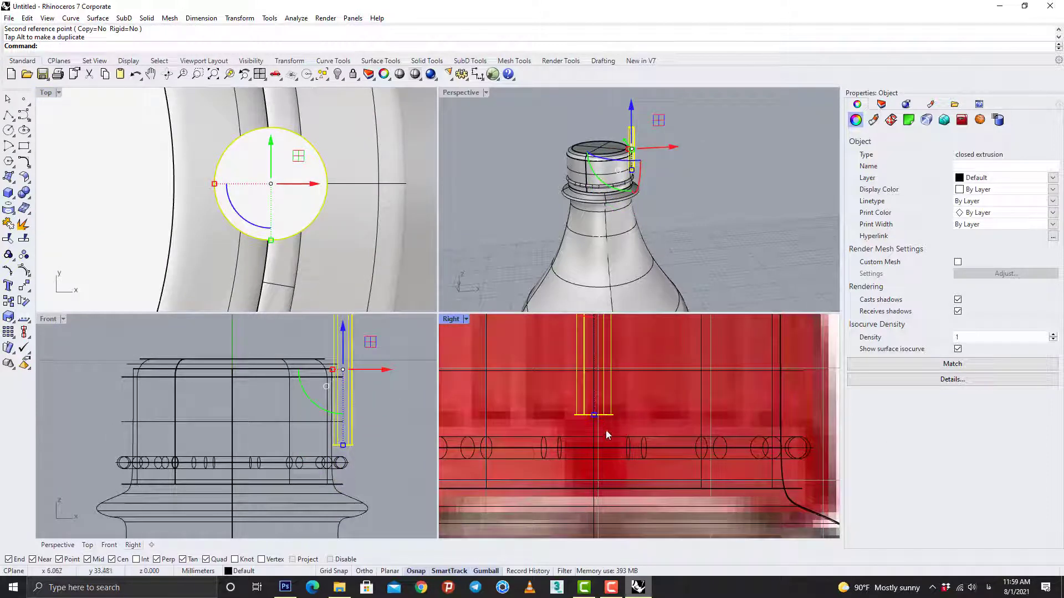
# Try nudging the enlarged cylinder sideways in the Right view, and undo the move
pyautogui.moveTo(606, 431); pyautogui.dragTo(594, 522, button='right')
pyautogui.moveTo(622, 364); pyautogui.dragTo(636, 364)
pyautogui.scroll(-4, 601, 508)
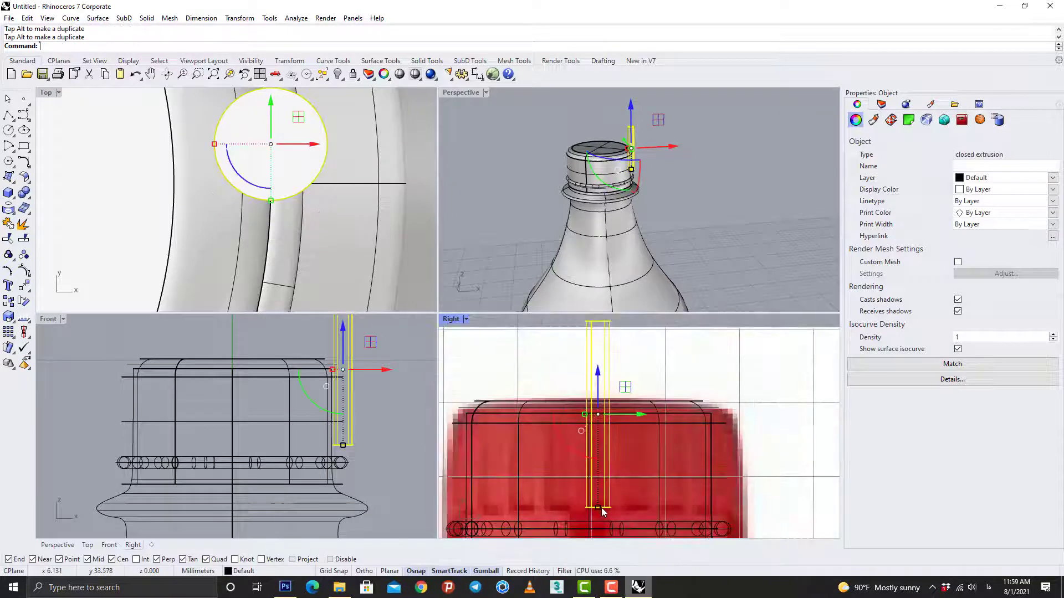
pyautogui.scroll(-1, 601, 508)
pyautogui.scroll(-7, 302, 220)
pyautogui.hotkey('ctrl', 'z')
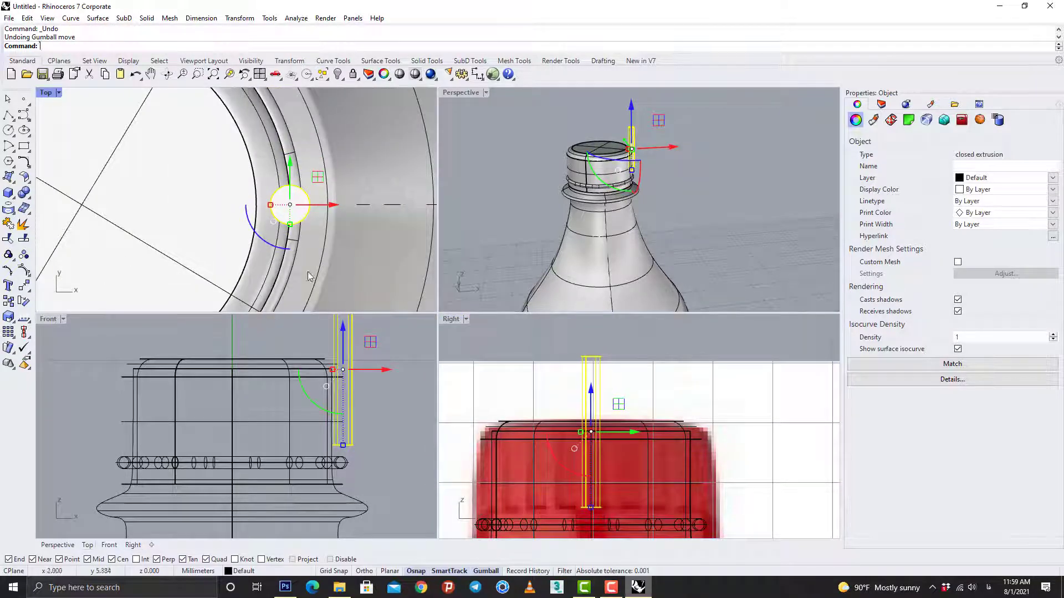
# Polar-array the cylinder around the cap's centre with 20 items over 360 degrees
pyautogui.scroll(-10, 165, 244)
pyautogui.moveTo(161, 253); pyautogui.dragTo(208, 223, button='right')
pyautogui.click(28, 289)
pyautogui.click(71, 323)
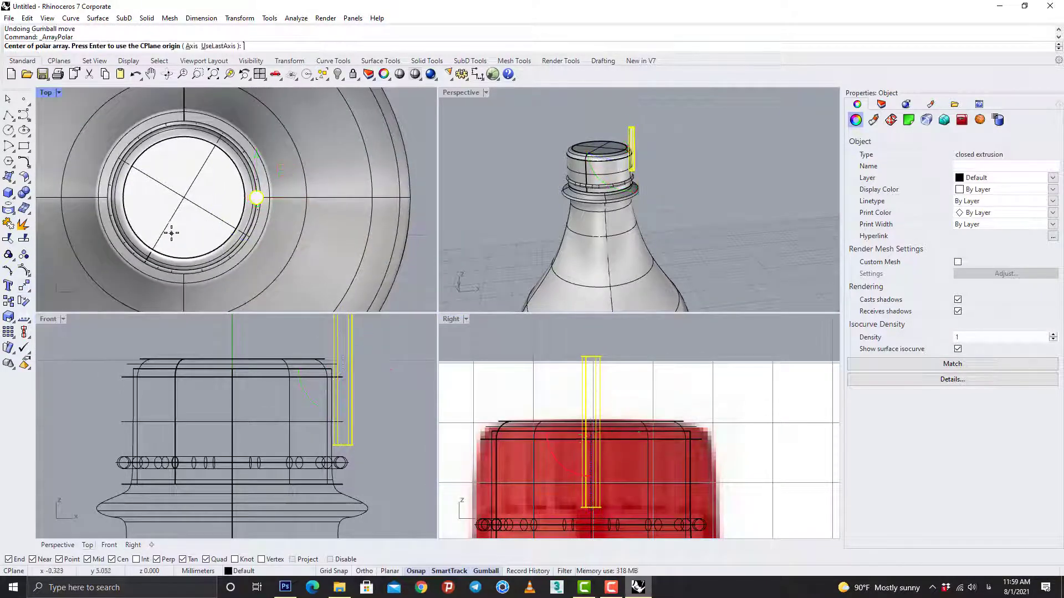
pyautogui.click(165, 249)
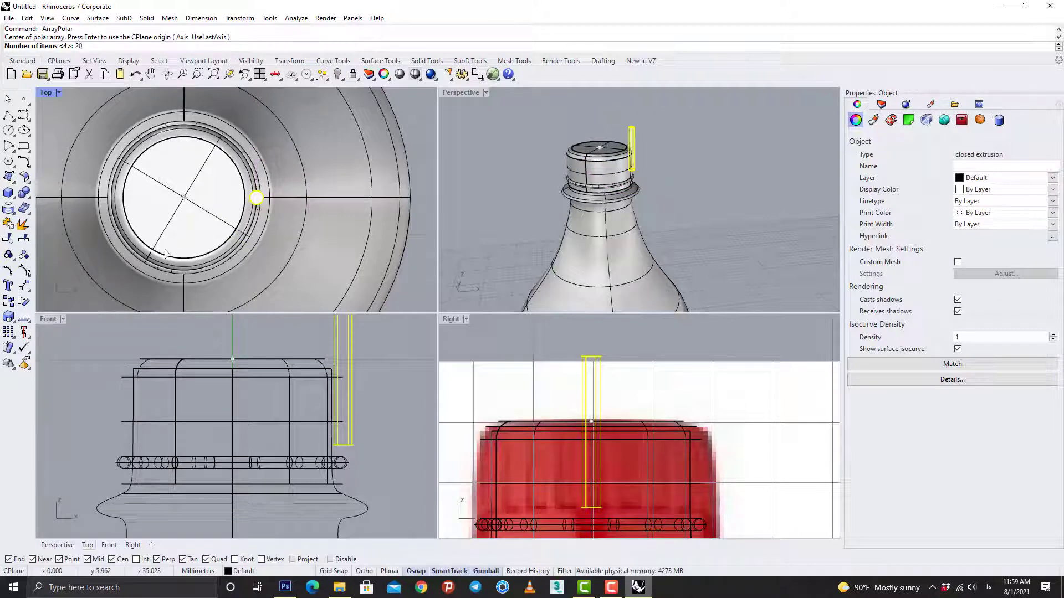
pyautogui.write('20')
pyautogui.press('Return')
pyautogui.press('Return')
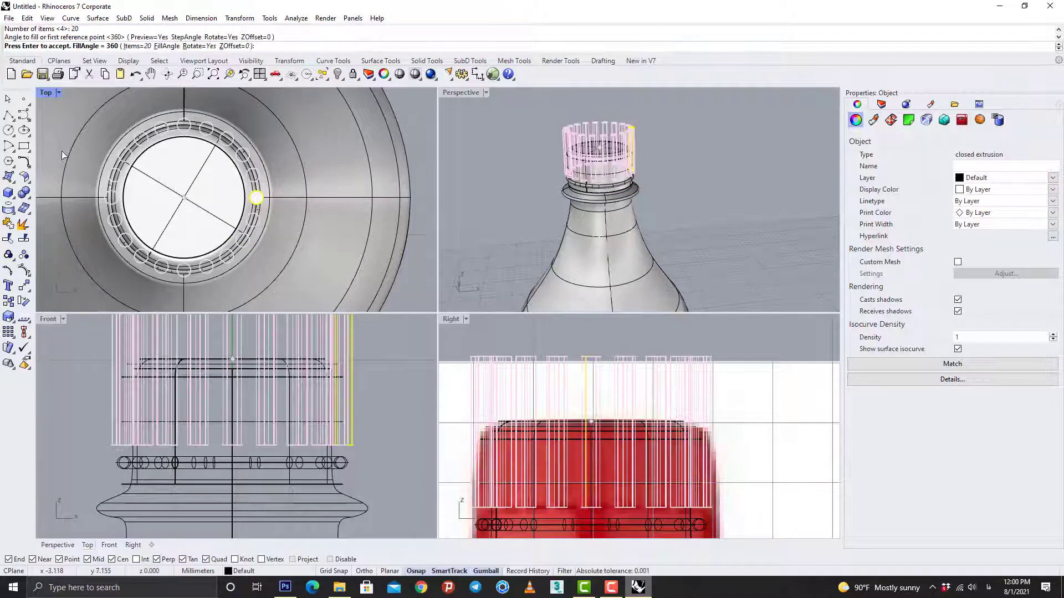
pyautogui.press('Return')
pyautogui.click(398, 360)
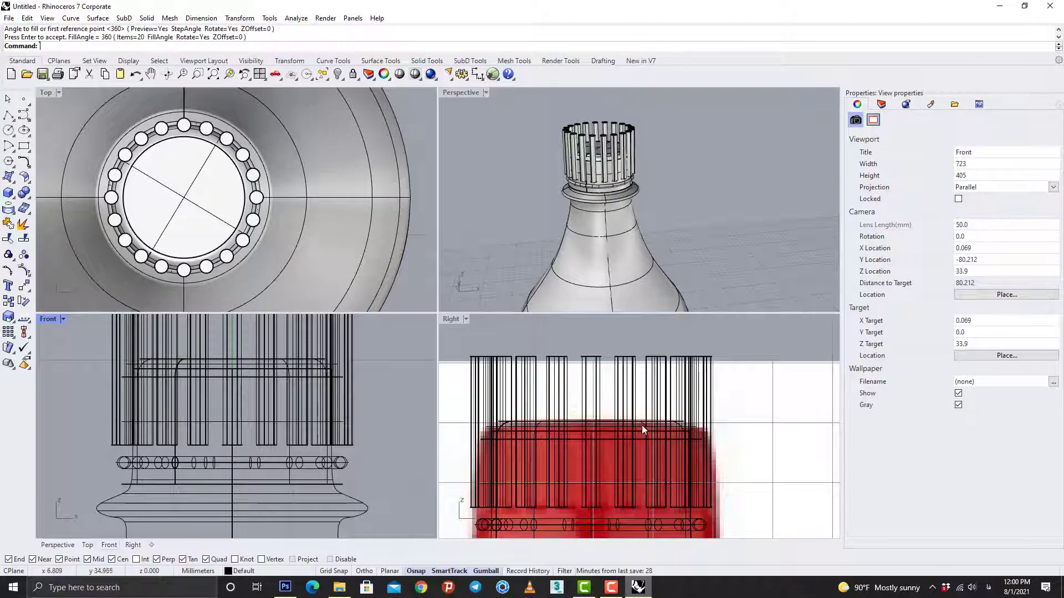
pyautogui.scroll(-5, 642, 430)
pyautogui.hotkey('ctrl', 'a')
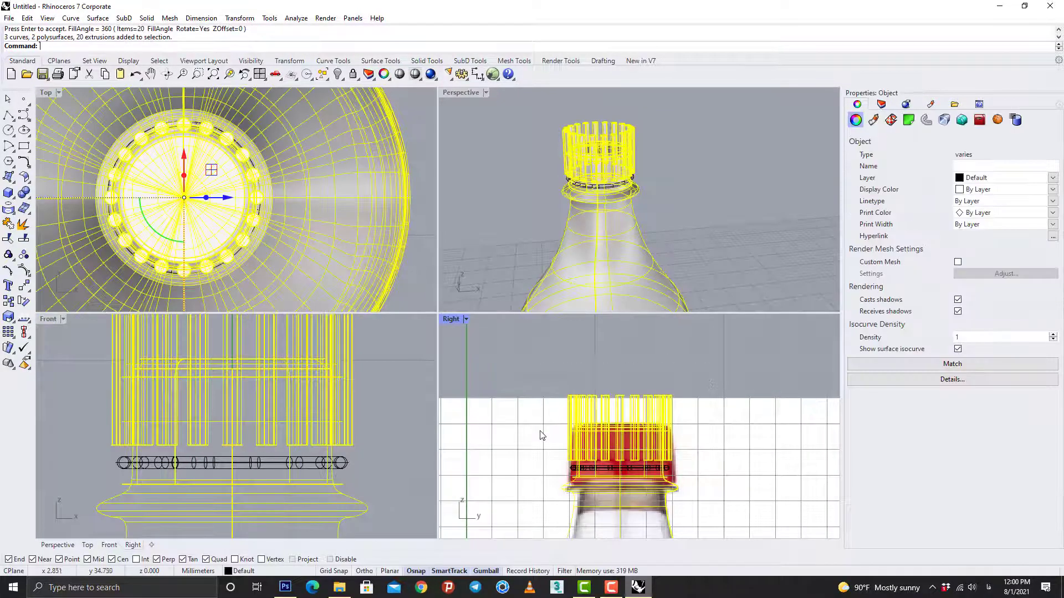
pyautogui.keyDown('shift'); pyautogui.click(617, 462); pyautogui.keyUp('shift')
pyautogui.keyDown('ctrl'); pyautogui.click(622, 244); pyautogui.keyUp('ctrl')
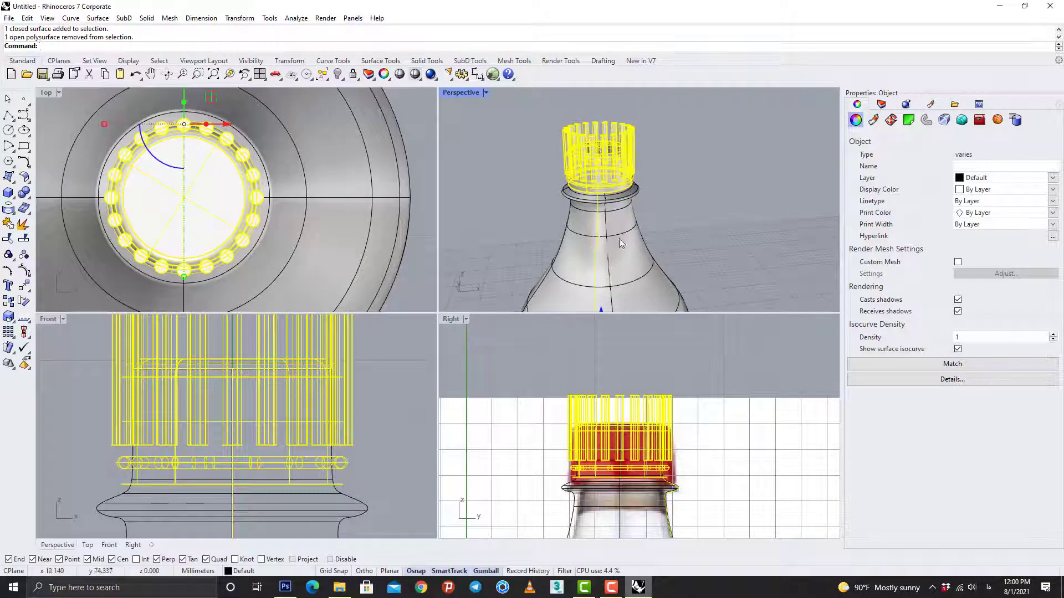
pyautogui.keyDown('ctrl'); pyautogui.click(598, 257); pyautogui.keyUp('ctrl')
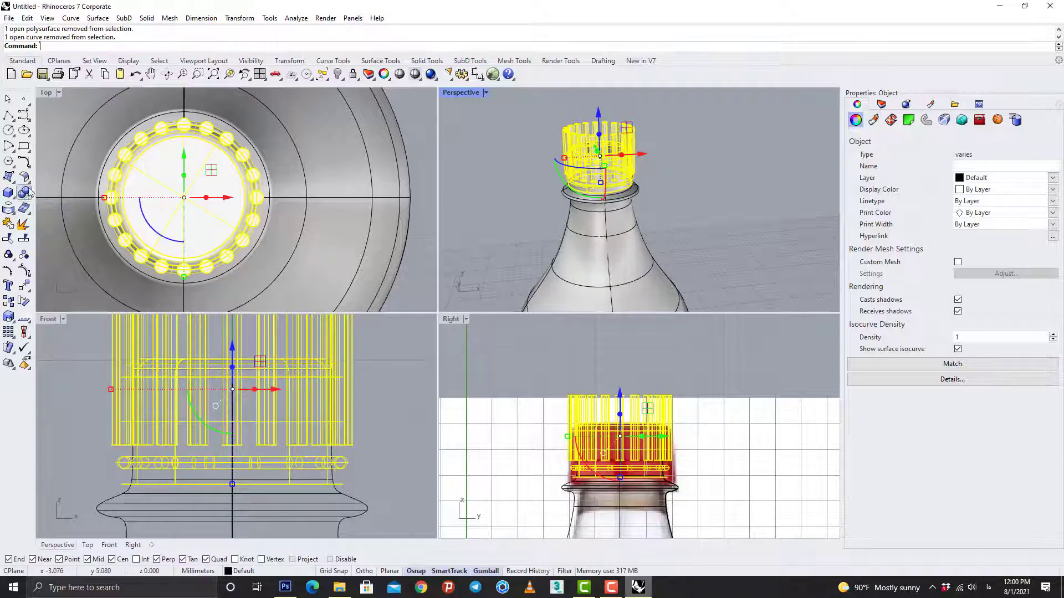
pyautogui.click(656, 183)
# Try subtracting the square-ended cylinders from the cap with a Boolean difference, and undo the cut
pyautogui.moveTo(564, 408); pyautogui.dragTo(564, 428, button='right')
pyautogui.scroll(5, 601, 165)
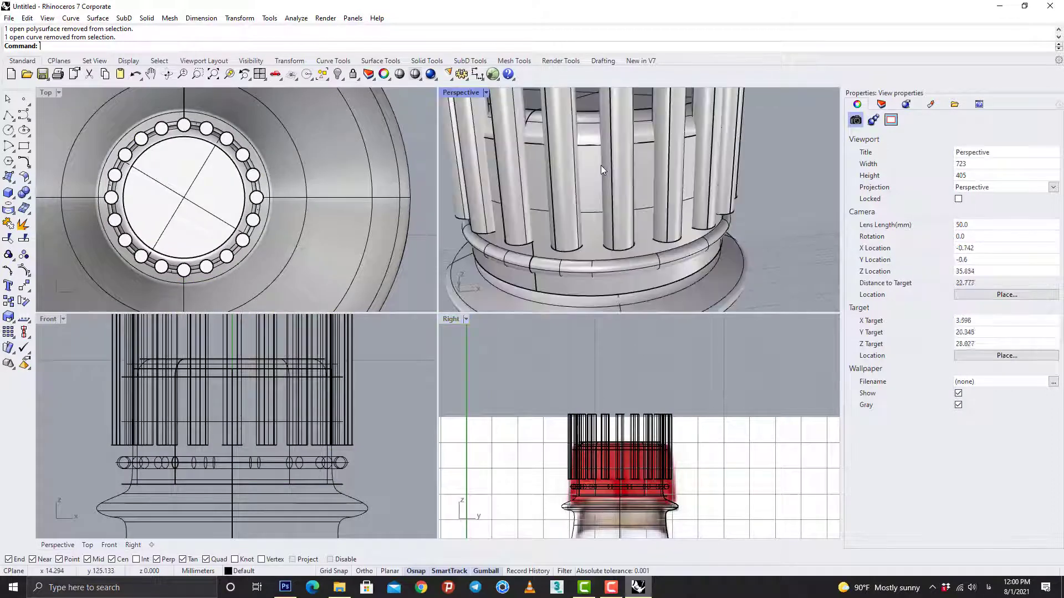
pyautogui.scroll(-3, 600, 165)
pyautogui.click(25, 194)
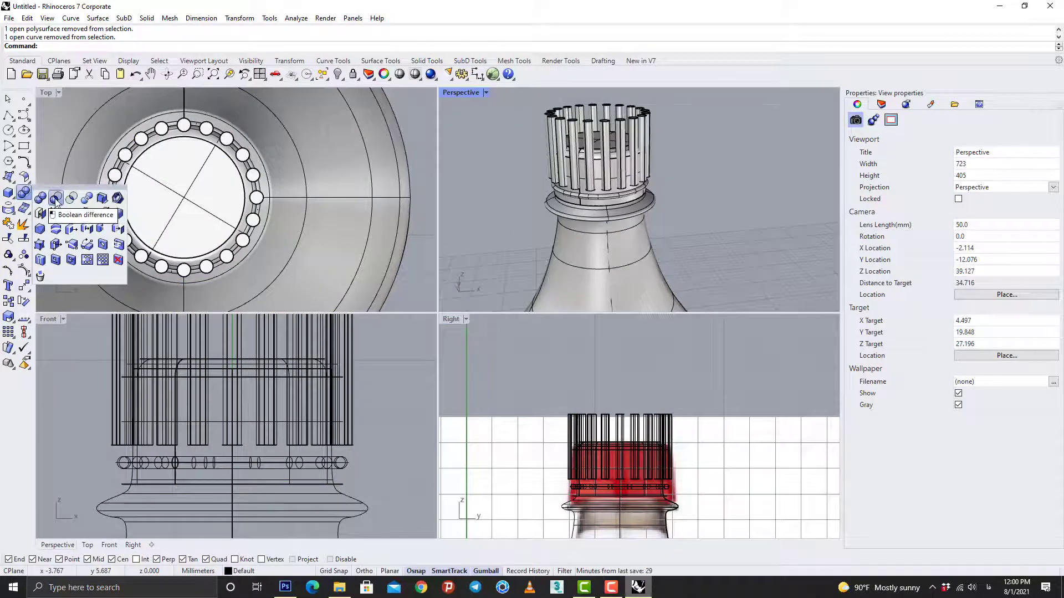
pyautogui.click(55, 198)
pyautogui.scroll(4, 614, 162)
pyautogui.click(614, 163)
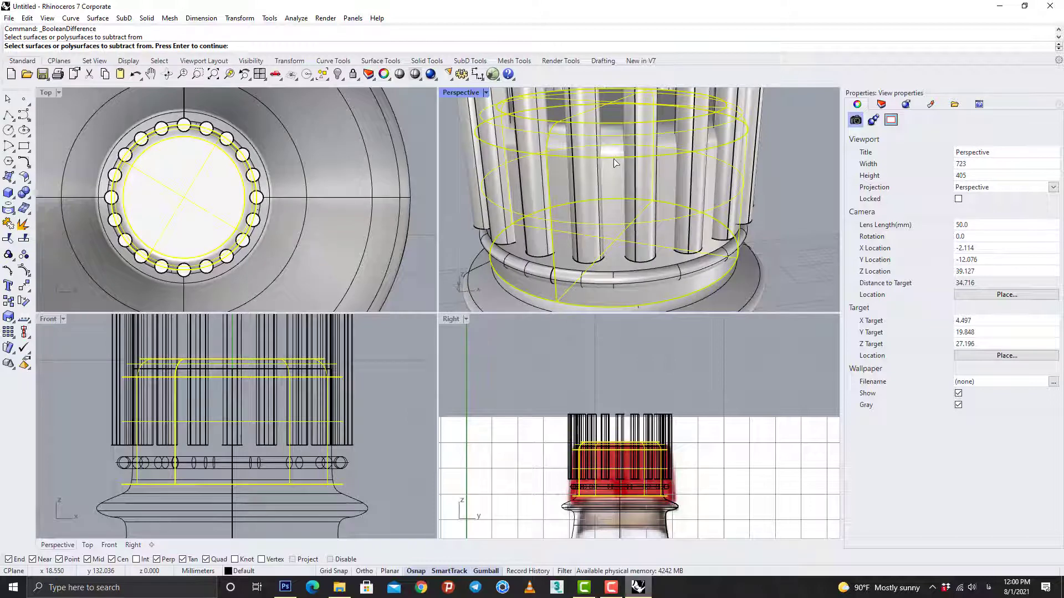
pyautogui.scroll(-3, 630, 336)
pyautogui.press('Return')
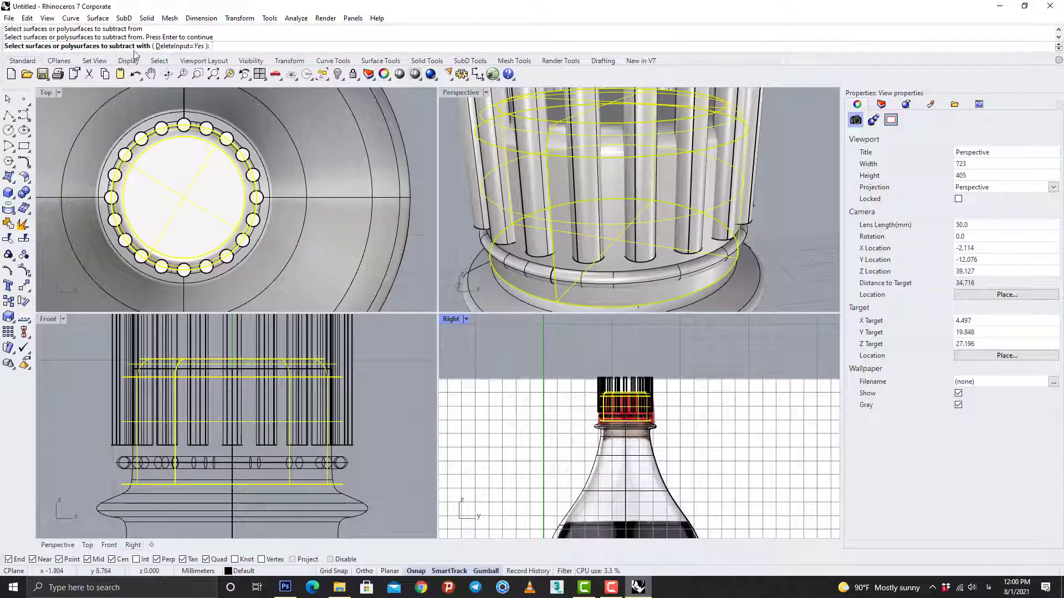
pyautogui.click(611, 382)
pyautogui.rightClick(592, 205)
pyautogui.moveTo(593, 205)
pyautogui.mouseDown(button='right')
pyautogui.moveTo(569, 245)
pyautogui.moveTo(589, 208)
pyautogui.mouseUp(button='right')
pyautogui.scroll(4, 582, 222)
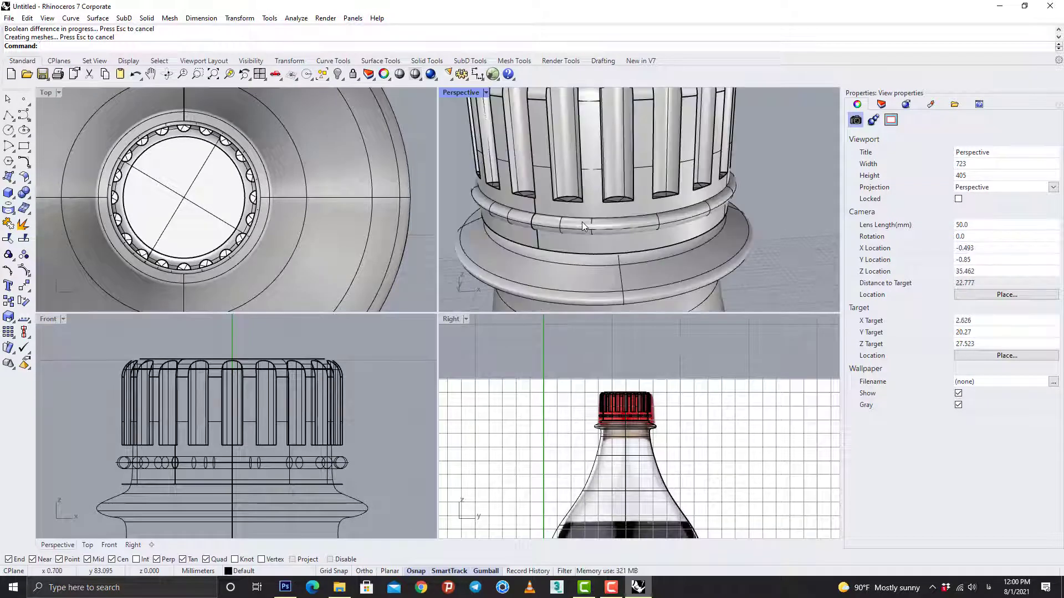
pyautogui.hotkey('ctrl', 'z')
# Fillet the lower edges of all the arrayed cylinders with a 0.1 mm radius
pyautogui.click(693, 324)
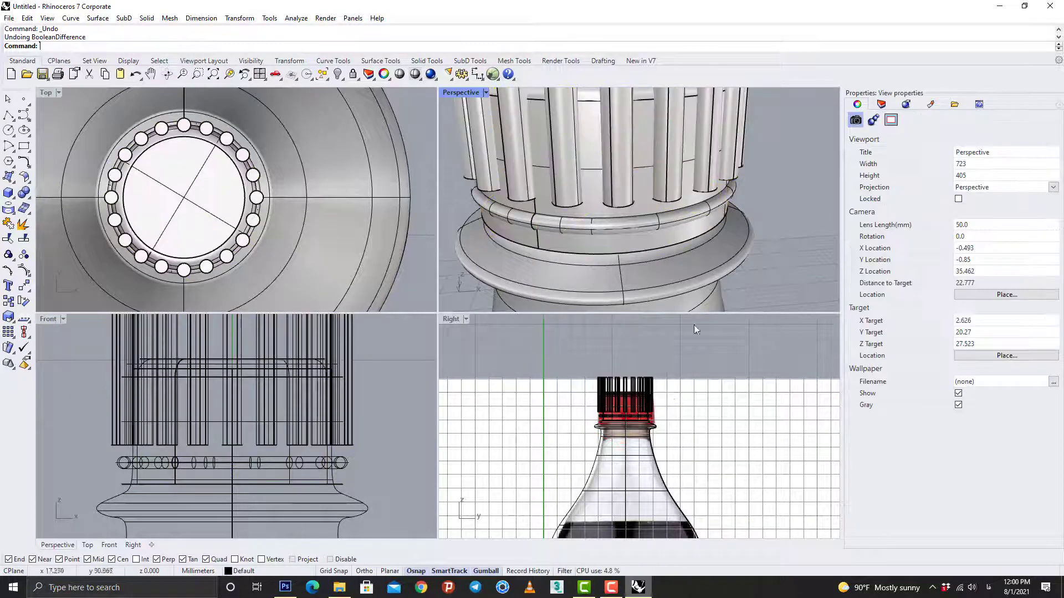
pyautogui.scroll(6, 613, 438)
pyautogui.click(28, 198)
pyautogui.click(120, 215)
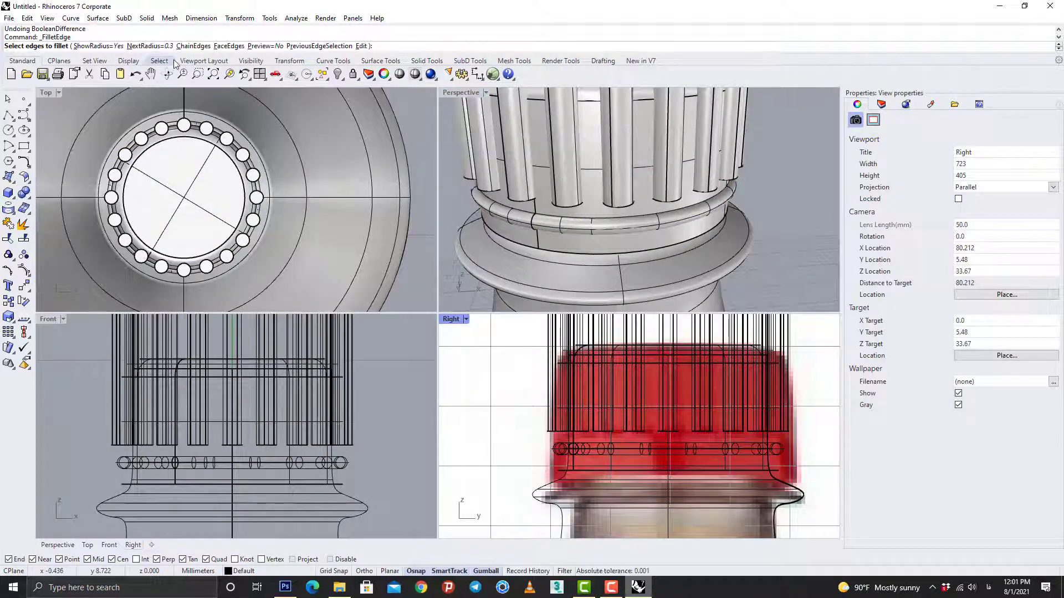
pyautogui.write('.1')
pyautogui.press('Return')
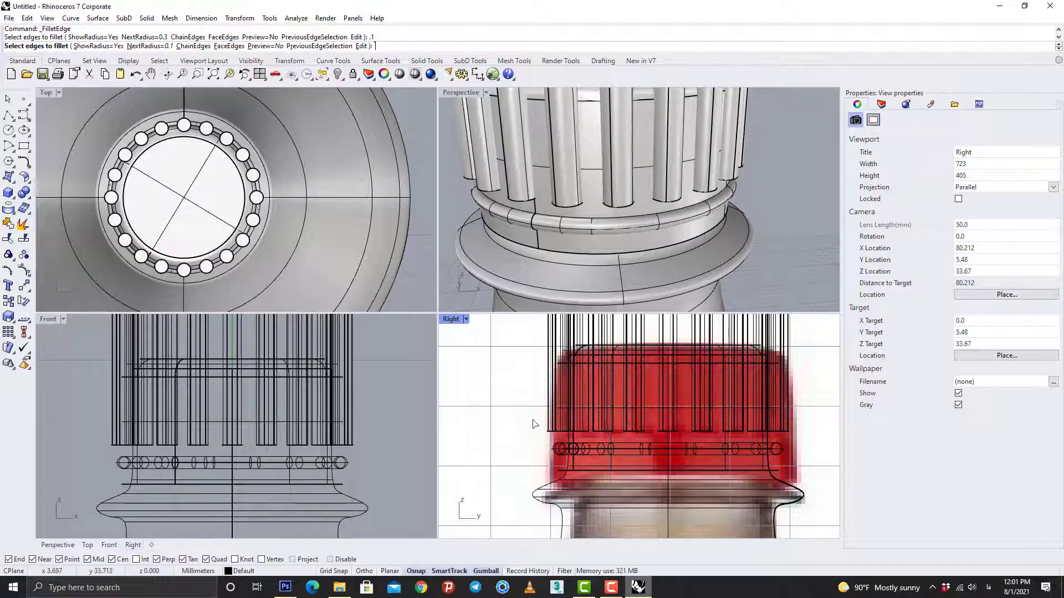
pyautogui.moveTo(532, 420); pyautogui.dragTo(816, 436)
pyautogui.press('Return')
pyautogui.press('Return')
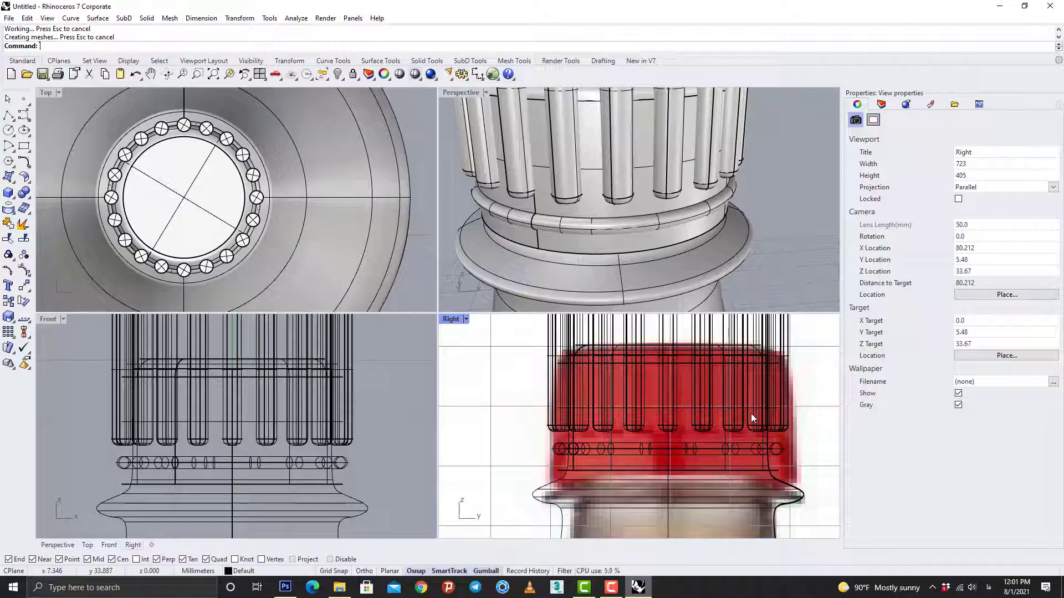
# Subtract all the filleted cylinders from the cap with a Boolean difference to cut round-ended grip grooves
pyautogui.scroll(-6, 633, 221)
pyautogui.moveTo(609, 221); pyautogui.dragTo(620, 210, button='right')
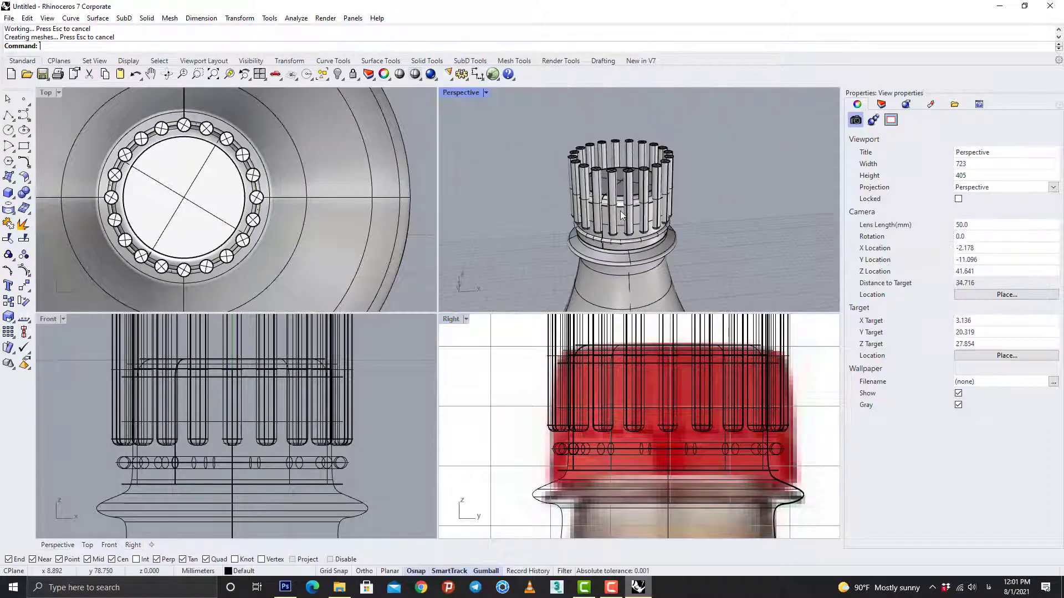
pyautogui.scroll(3, 620, 211)
pyautogui.click(22, 194)
pyautogui.click(626, 212)
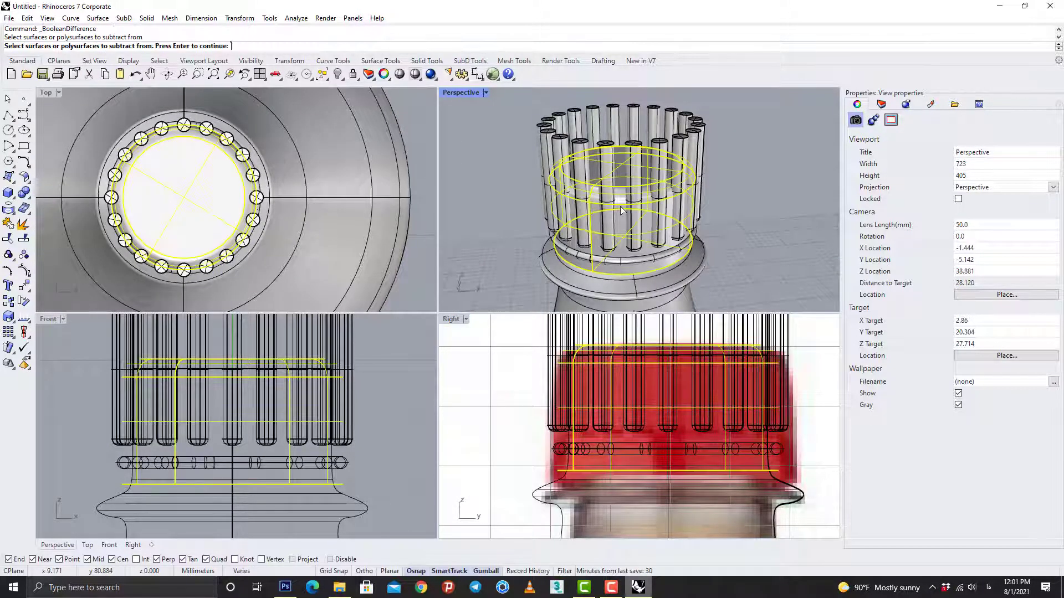
pyautogui.press('Return')
pyautogui.scroll(-4, 689, 391)
pyautogui.moveTo(689, 392); pyautogui.dragTo(653, 429, button='right')
pyautogui.moveTo(748, 338); pyautogui.dragTo(534, 380)
pyautogui.rightClick(593, 231)
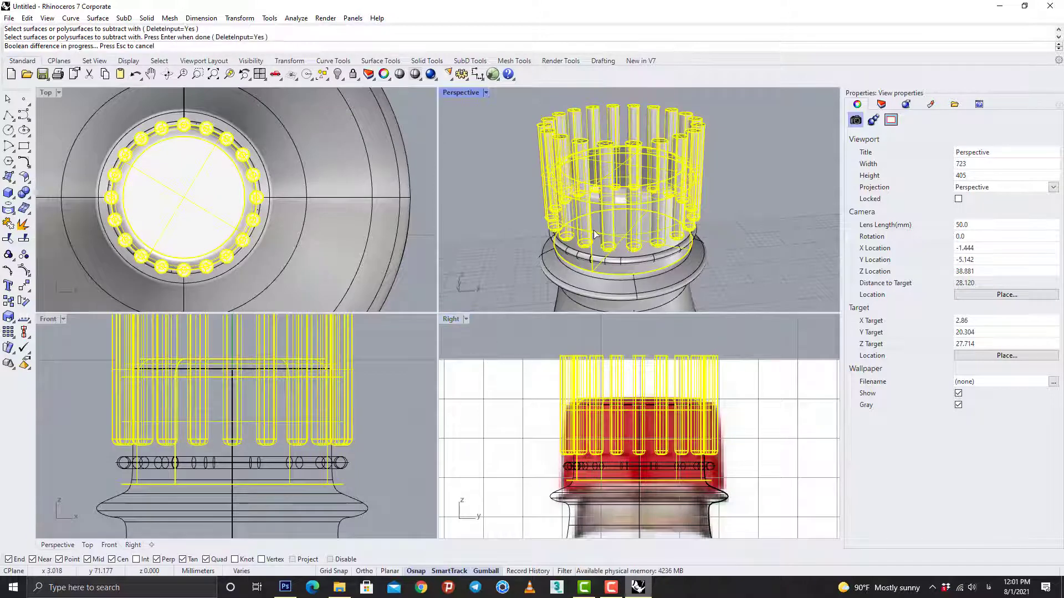
pyautogui.scroll(2, 619, 232)
pyautogui.scroll(-2, 619, 231)
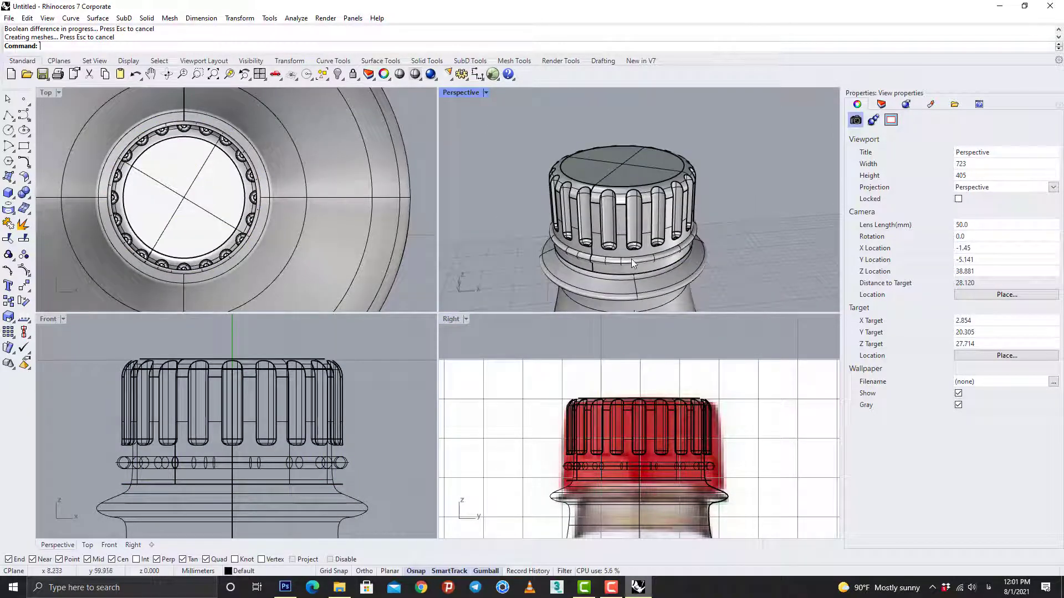
# Subtract the ring from the cap with a Boolean difference to cut a groove around its lower part
pyautogui.rightClick(637, 218)
pyautogui.click(647, 233)
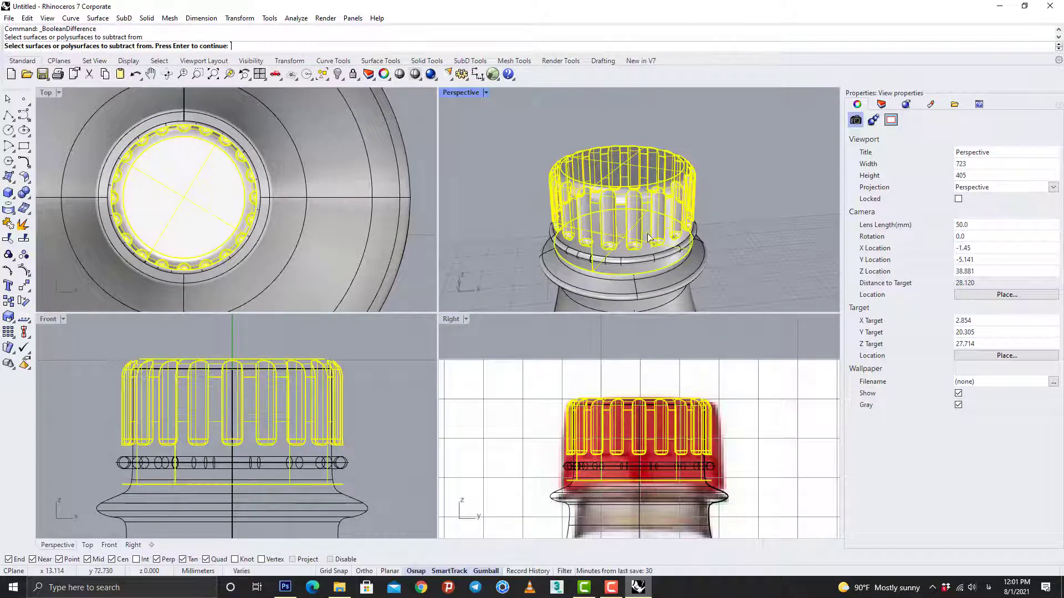
pyautogui.rightClick(647, 237)
pyautogui.click(648, 260)
pyautogui.rightClick(649, 260)
pyautogui.moveTo(650, 263); pyautogui.dragTo(665, 221, button='right')
pyautogui.scroll(-4, 608, 233)
pyautogui.click(666, 220)
pyautogui.click(744, 208)
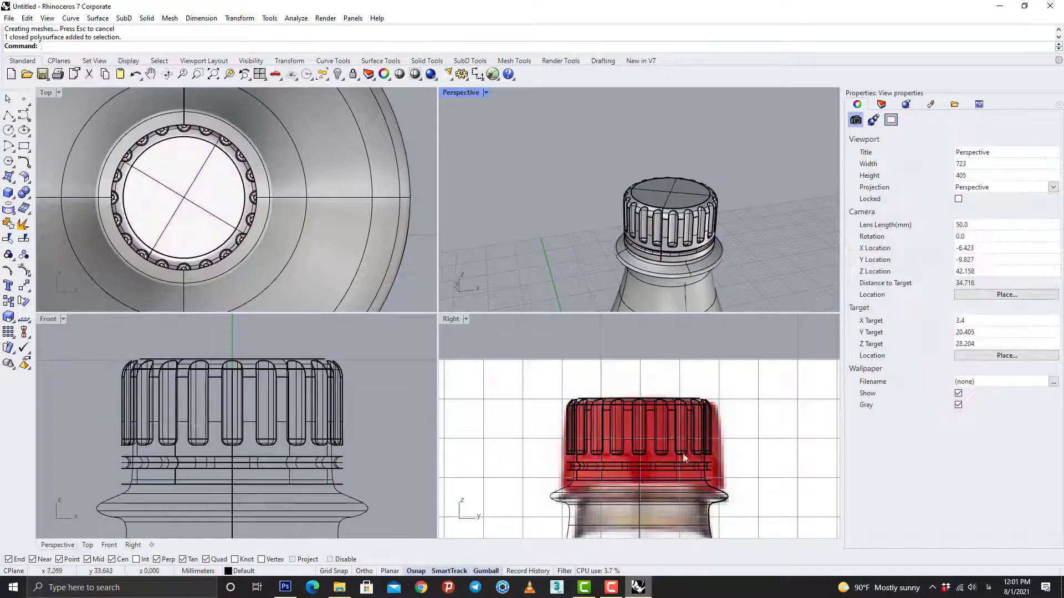
# Examine the finished cap, the bottle body and the lobed base in the Perspective view
pyautogui.scroll(-2, 685, 458)
pyautogui.moveTo(686, 458); pyautogui.dragTo(638, 477, button='right')
pyautogui.moveTo(651, 200); pyautogui.dragTo(623, 169, button='right')
pyautogui.click(624, 173)
pyautogui.scroll(-5, 623, 175)
pyautogui.click(630, 250)
pyautogui.scroll(-5, 631, 252)
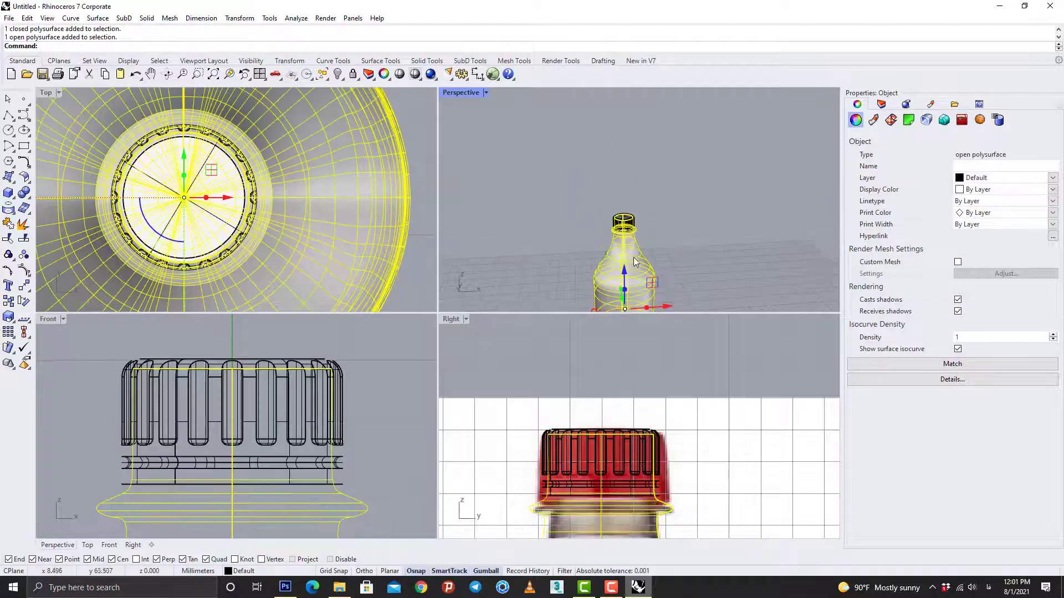
pyautogui.keyDown('shift'); pyautogui.moveTo(634, 258); pyautogui.dragTo(604, 117, button='right'); pyautogui.keyUp('shift')
pyautogui.click(674, 249)
pyautogui.scroll(-2, 665, 244)
pyautogui.keyDown('shift'); pyautogui.moveTo(622, 228); pyautogui.dragTo(634, 260, button='right'); pyautogui.keyUp('shift')
pyautogui.scroll(6, 634, 239)
pyautogui.scroll(-4, 633, 257)
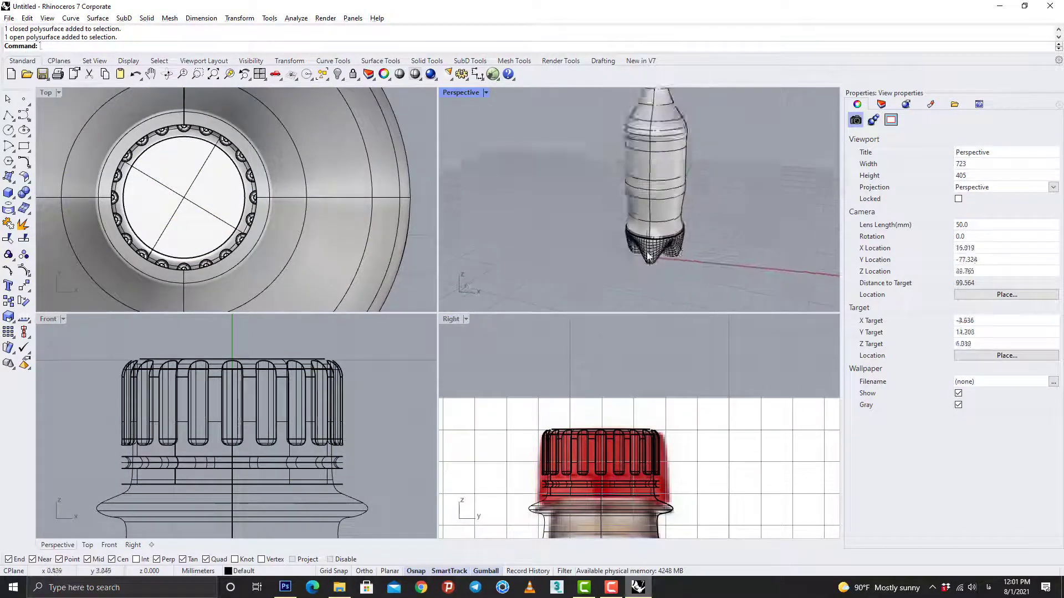
# Frame the whole bottle in the Perspective view and set that view's display mode to Rendered
pyautogui.keyDown('shift'); pyautogui.moveTo(632, 221); pyautogui.dragTo(616, 277, button='right'); pyautogui.keyUp('shift')
pyautogui.click(486, 93)
pyautogui.click(474, 159)
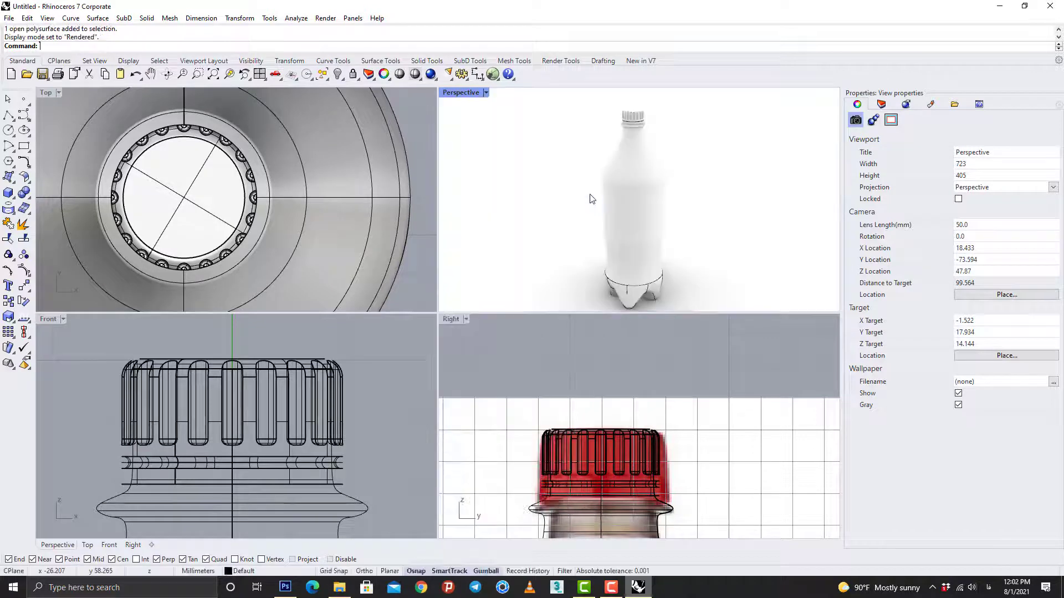
# Examine the rendered bottle from several sides, including a closer look at its lobed base
pyautogui.moveTo(589, 193); pyautogui.dragTo(504, 187, button='right')
pyautogui.scroll(2, 597, 282)
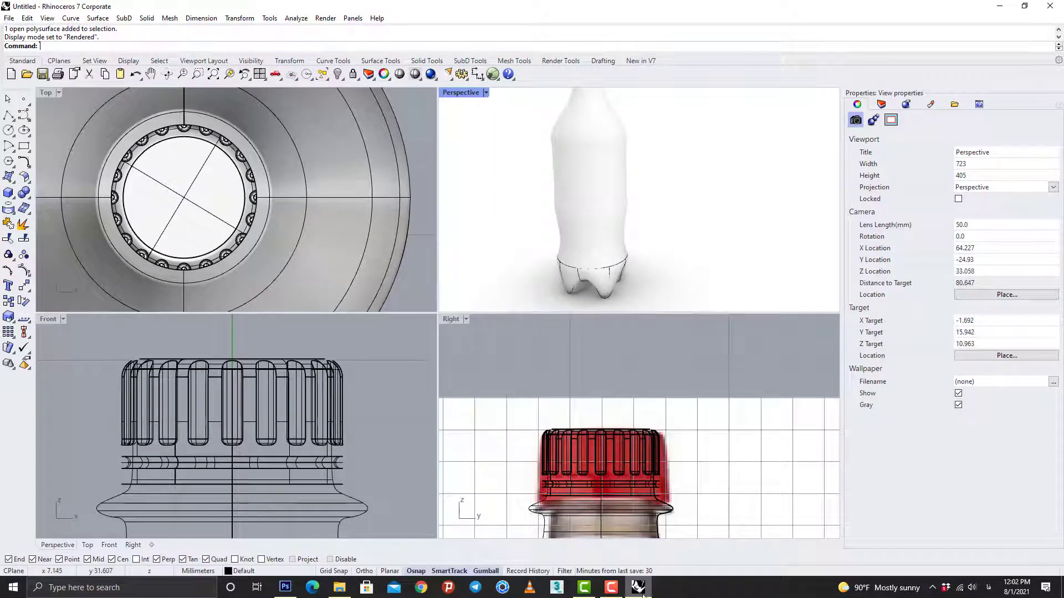
pyautogui.scroll(-1, 642, 229)
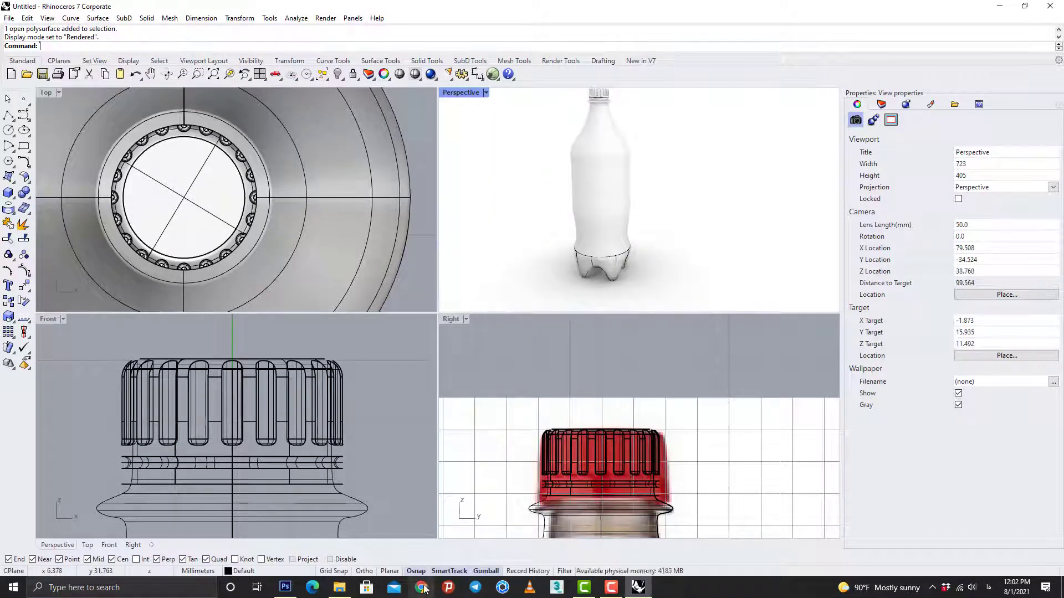
pyautogui.scroll(-1, 600, 223)
pyautogui.moveTo(587, 161); pyautogui.dragTo(653, 164, button='right')
pyautogui.scroll(3, 633, 275)
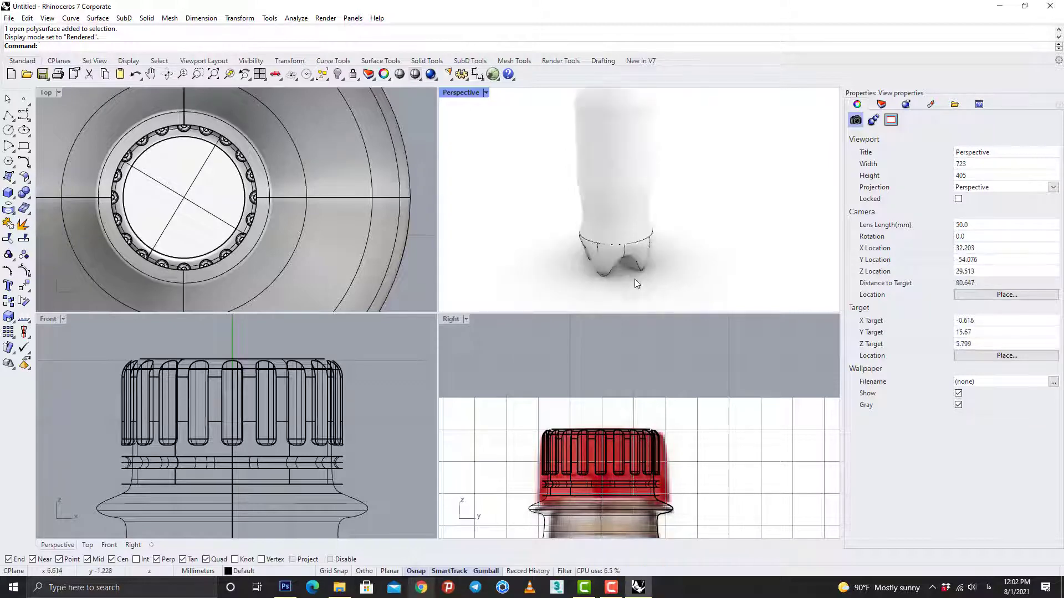
pyautogui.scroll(-2, 624, 238)
pyautogui.keyDown('shift'); pyautogui.moveTo(605, 219); pyautogui.dragTo(608, 243, button='right'); pyautogui.keyUp('shift')
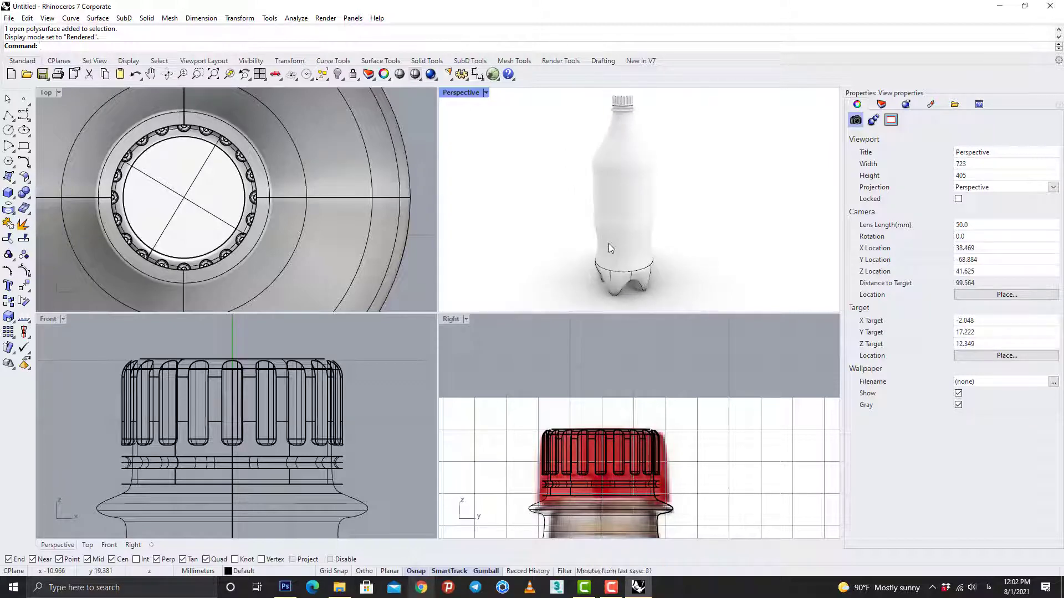
# Set the Perspective view's display mode to Shaded and frame the whole bottle from farther away
pyautogui.click(486, 93)
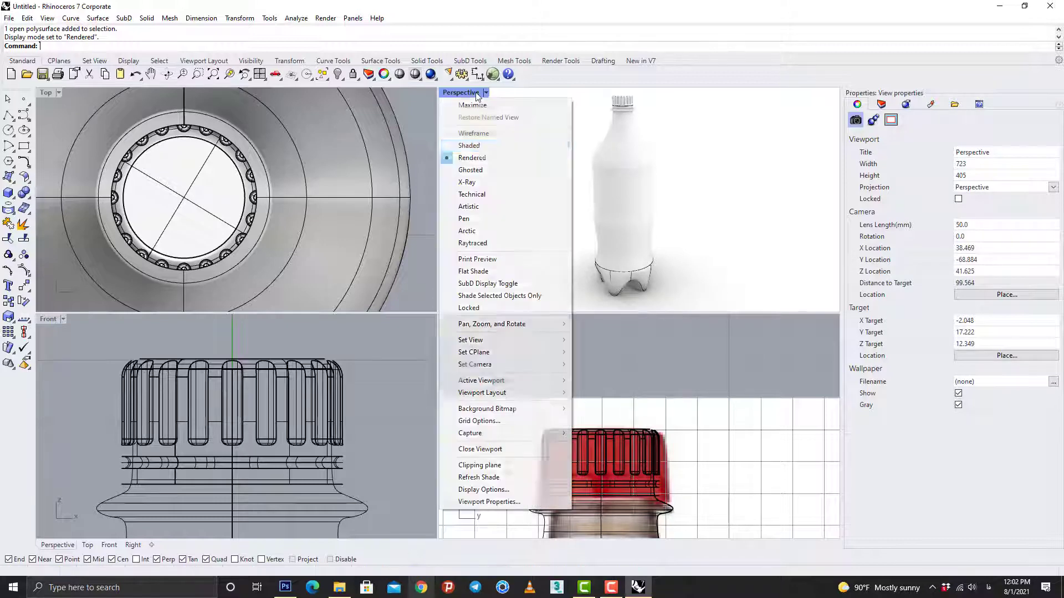
pyautogui.click(471, 146)
pyautogui.scroll(-4, 542, 194)
pyautogui.moveTo(566, 215)
pyautogui.keyDown('shift'); pyautogui.mouseDown(button='right')
pyautogui.moveTo(629, 215)
pyautogui.moveTo(564, 220)
pyautogui.mouseUp(button='right'); pyautogui.keyUp('shift')
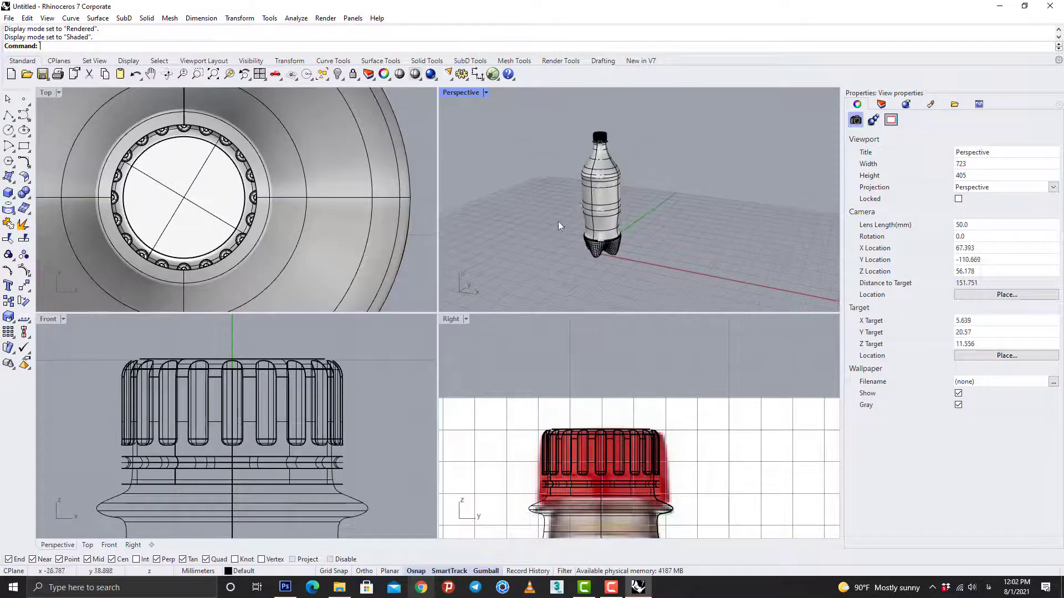
# Switch to Chrome and search Google Images for "coca cola"
pyautogui.click(423, 590)
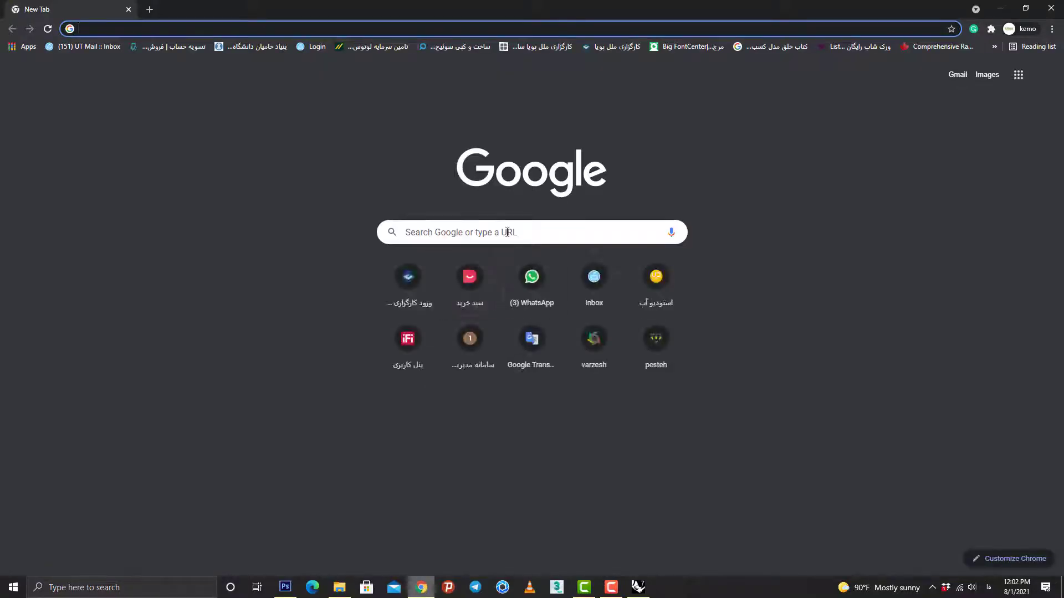
pyautogui.click(507, 232)
pyautogui.write('زخ')
pyautogui.press('BackSpace')
pyautogui.press('BackSpace')
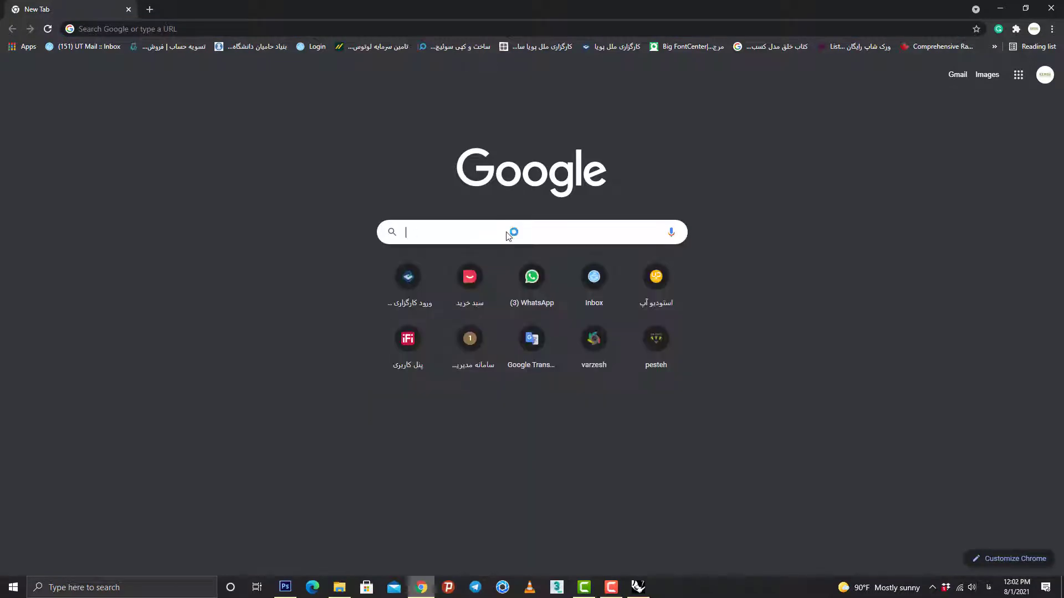
pyautogui.write('coca cola')
pyautogui.press('Return')
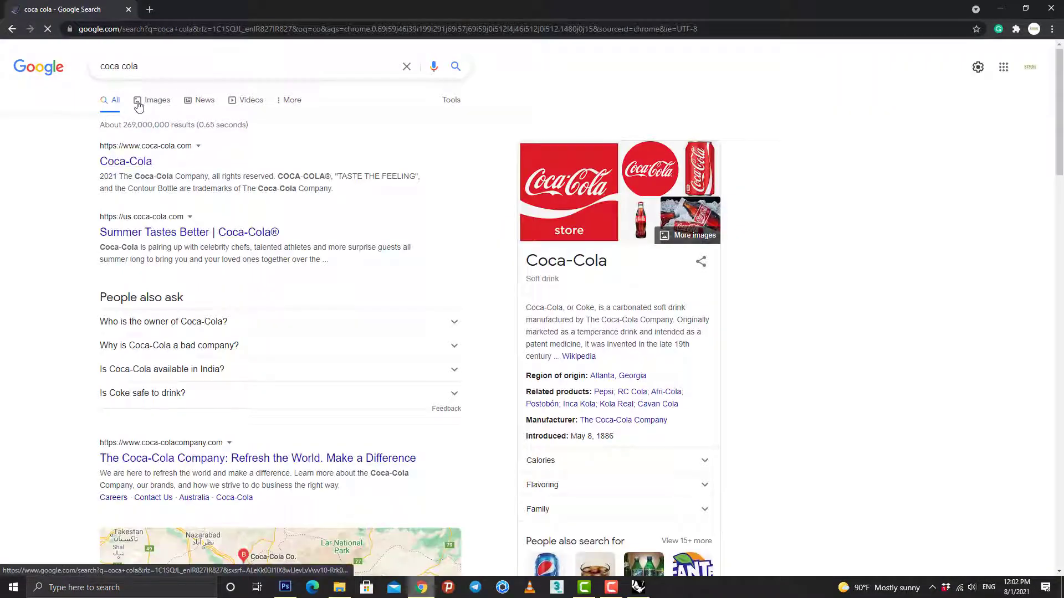
pyautogui.click(139, 105)
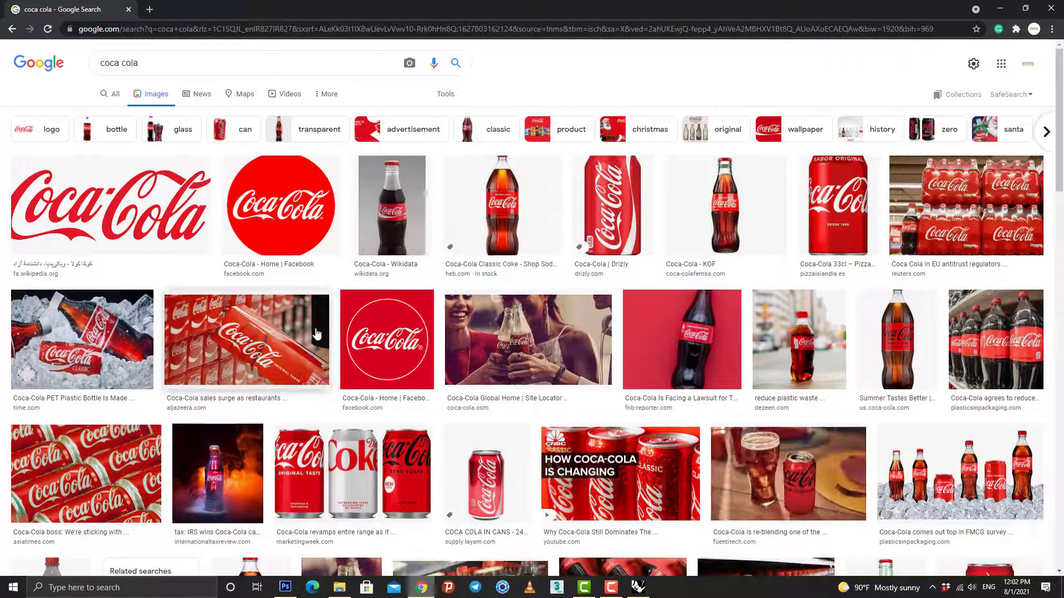
# Refine the image search to "coca cola label"
pyautogui.click(138, 62)
pyautogui.write('la')
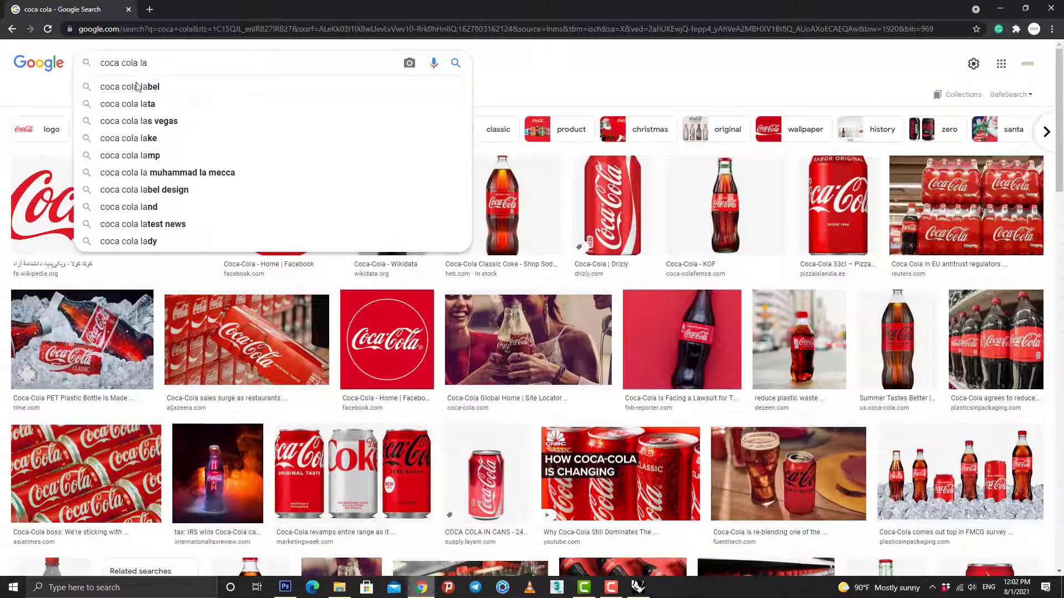
pyautogui.click(137, 87)
# Preview flat Coca-Cola label designs among the results and related images, including the Behance, Flickr, DeviantArt and 2 Liter template labels
pyautogui.click(133, 222)
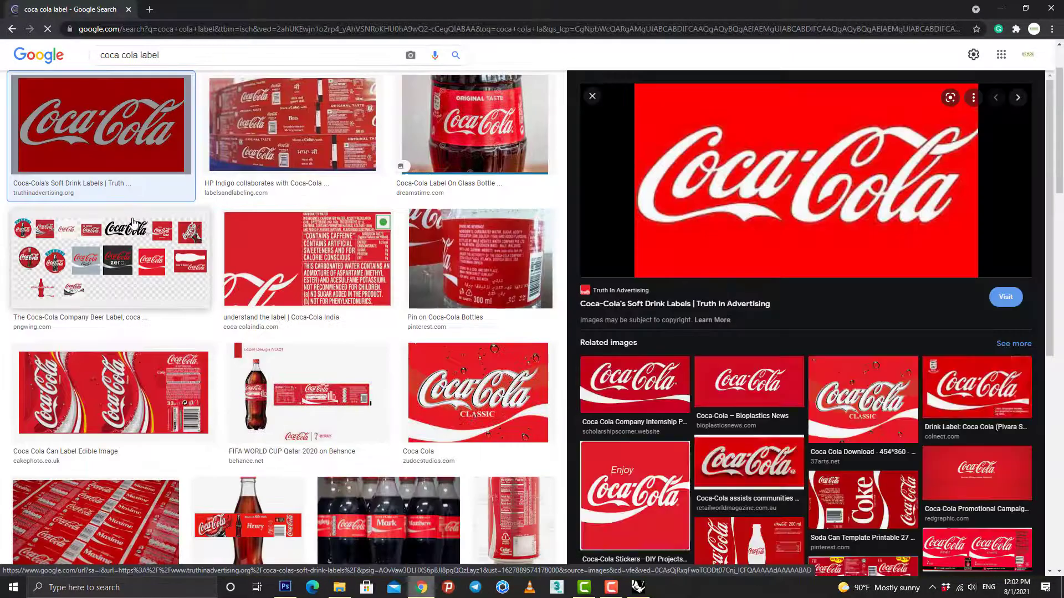
pyautogui.click(309, 269)
pyautogui.scroll(-1, 321, 332)
pyautogui.click(333, 383)
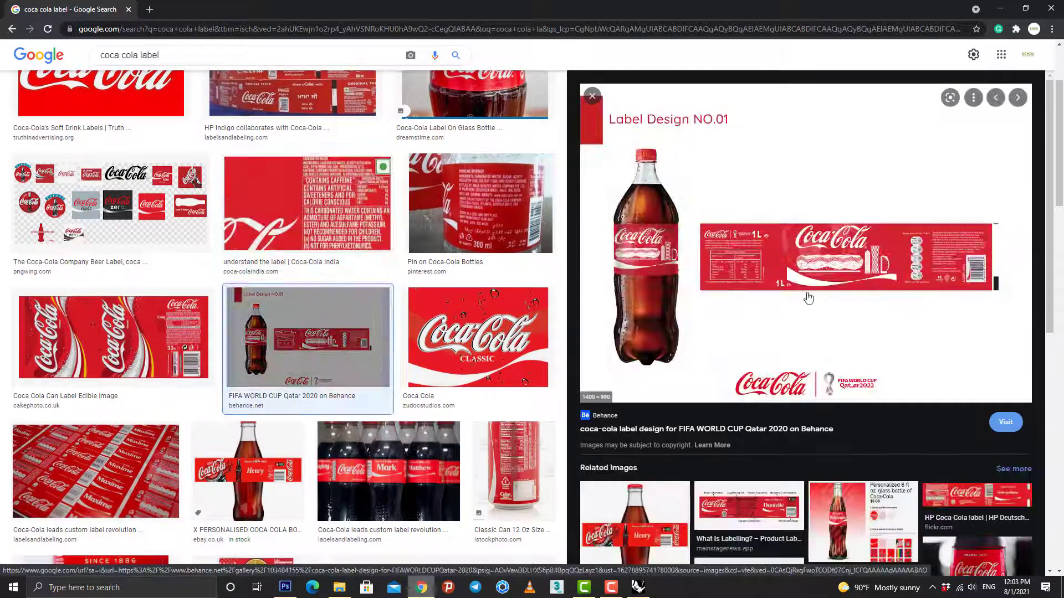
pyautogui.scroll(-5, 808, 298)
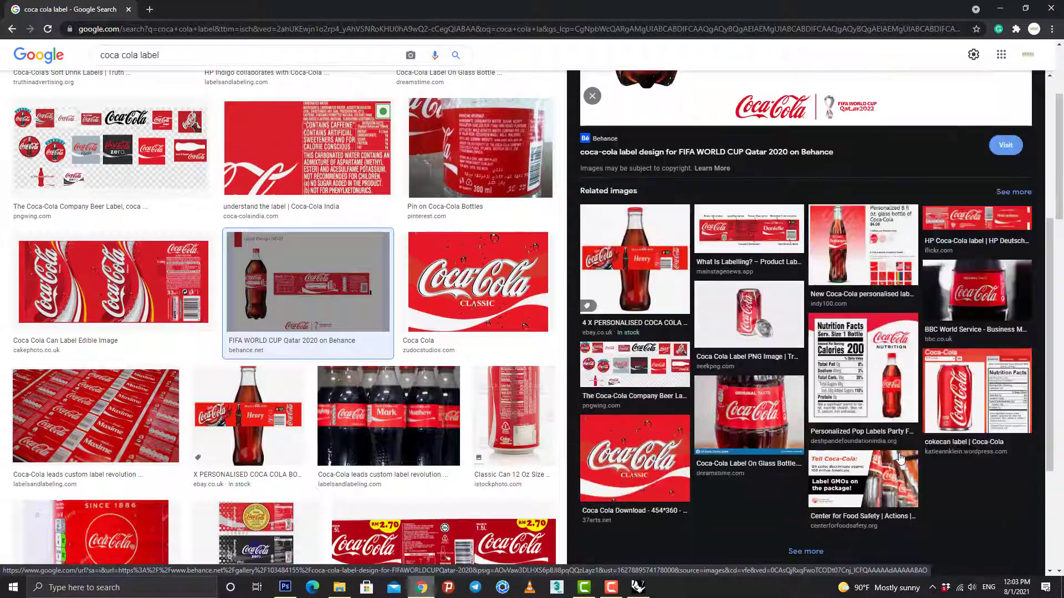
pyautogui.click(976, 219)
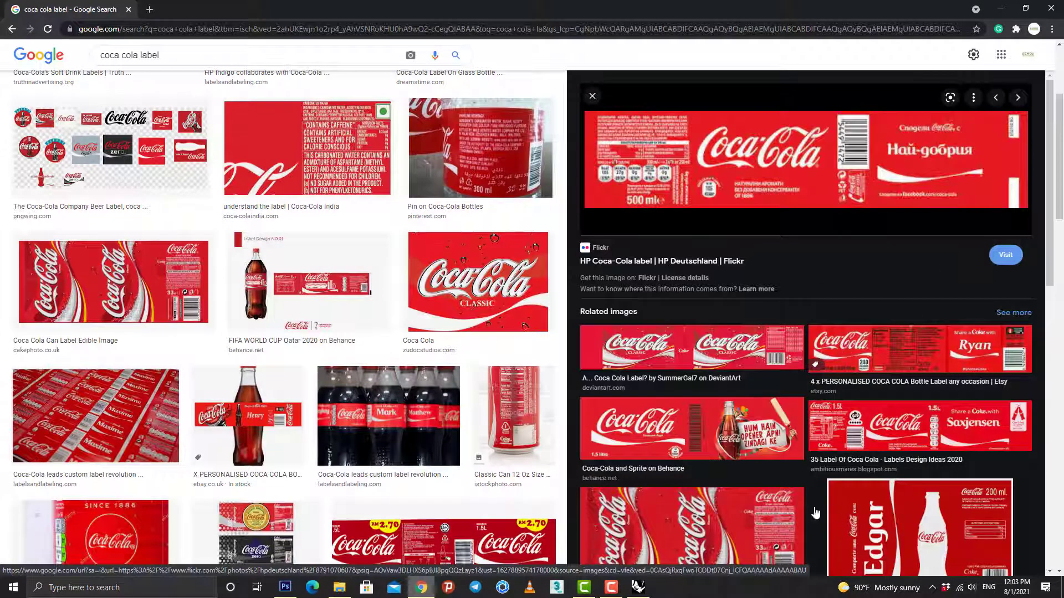
pyautogui.scroll(-1, 730, 472)
pyautogui.click(739, 293)
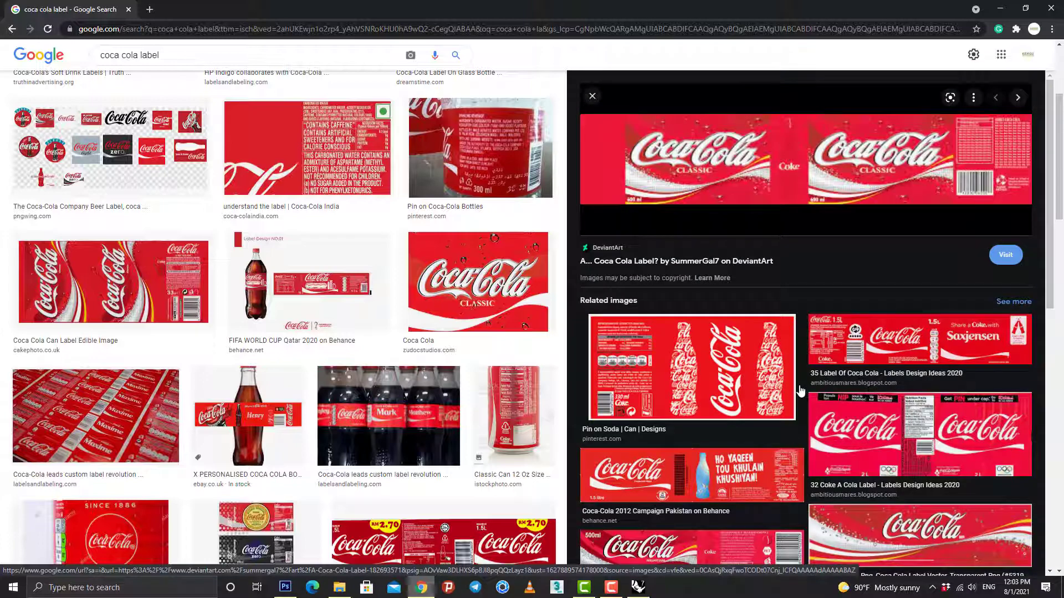
pyautogui.scroll(-6, 675, 302)
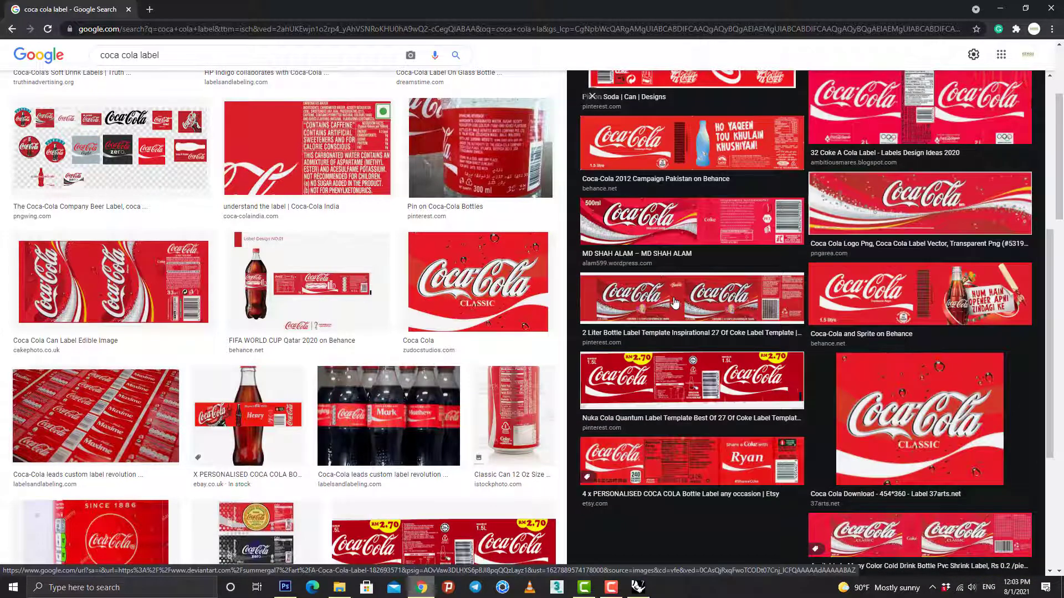
pyautogui.scroll(1, 721, 404)
pyautogui.click(724, 404)
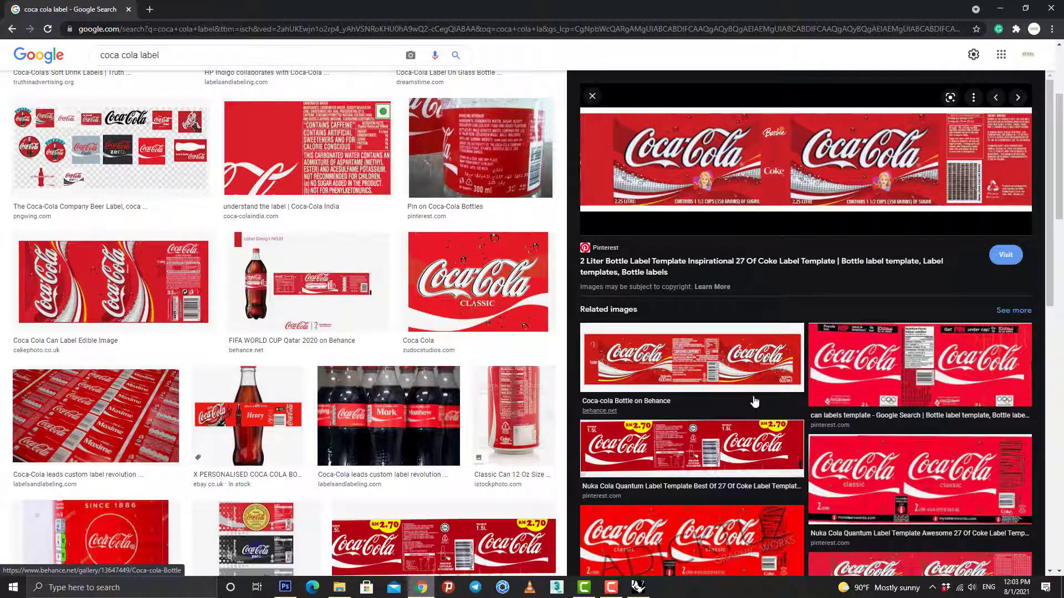
# Change the image search to "coca cola bottle label"
pyautogui.scroll(3, 360, 310)
pyautogui.write('bottle')
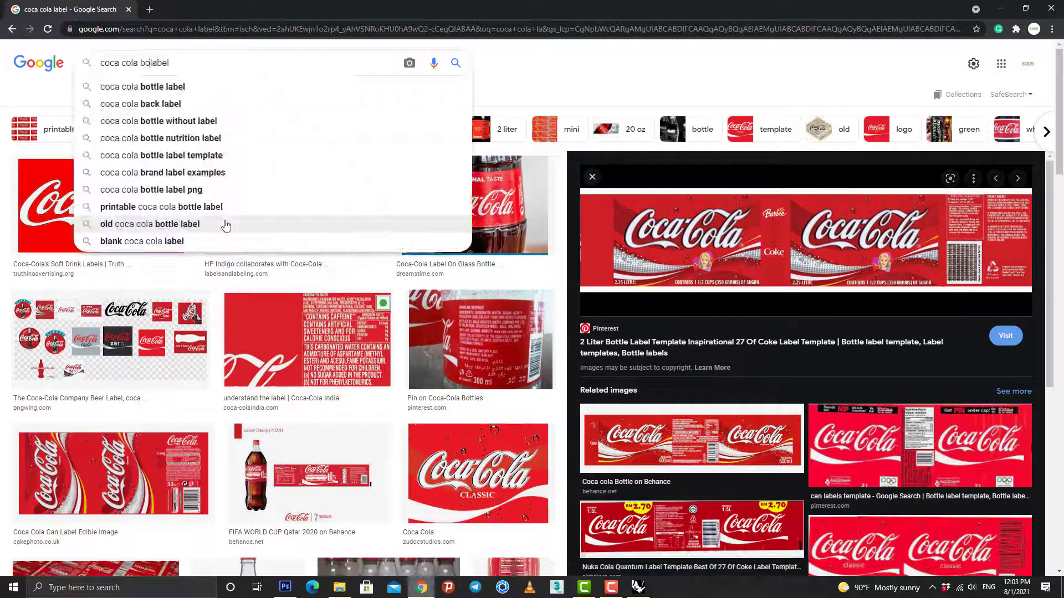
pyautogui.press('Return')
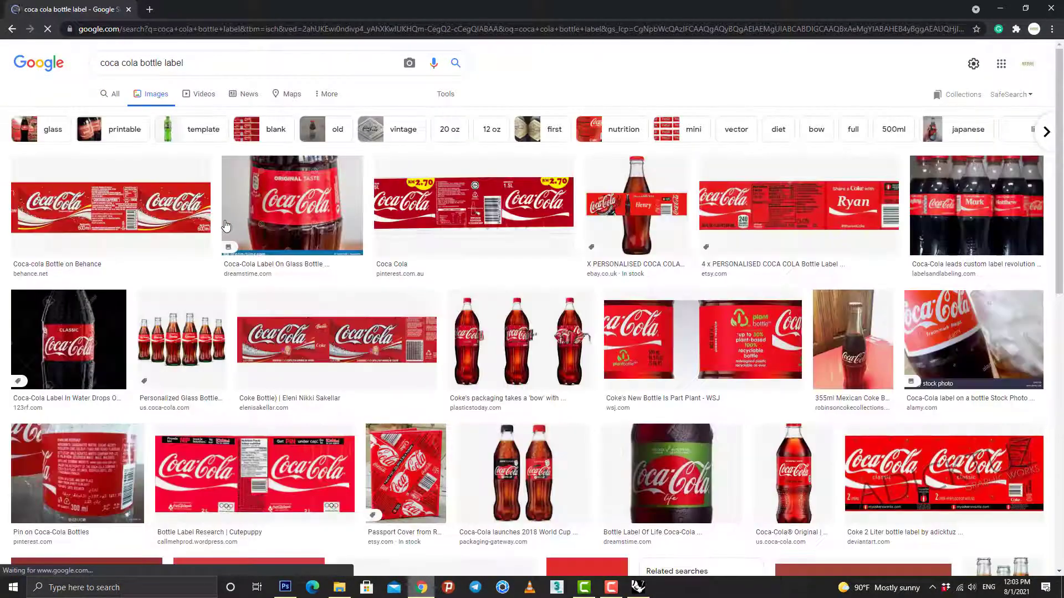
# Look through the bottle label results, previewing the Behance wrap, the Bottle Label Research label and the Coke 2 Liter label
pyautogui.click(152, 209)
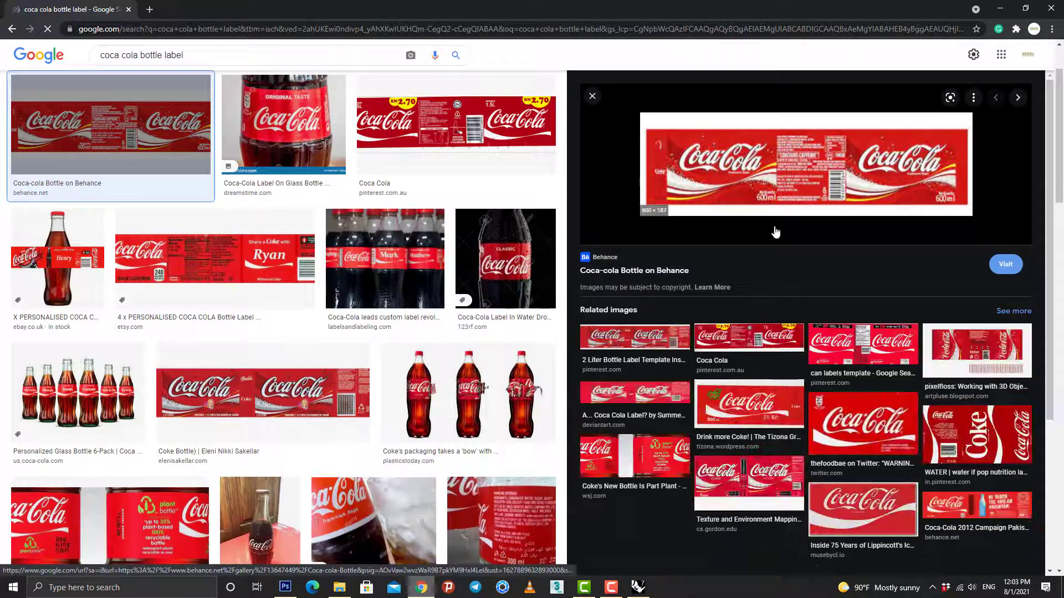
pyautogui.scroll(-2, 204, 315)
pyautogui.scroll(-2, 204, 315)
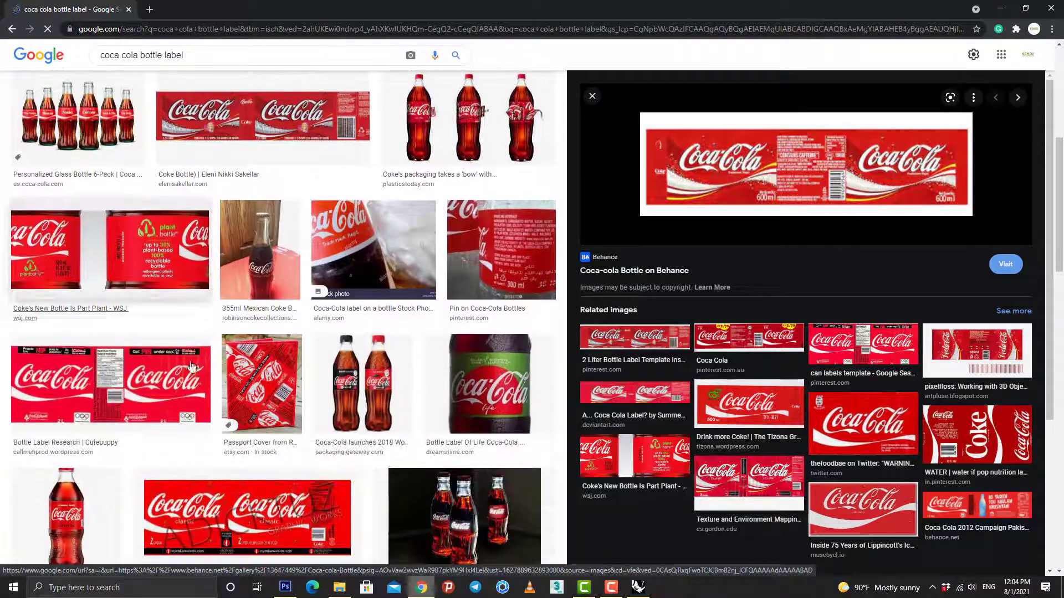
pyautogui.click(125, 393)
pyautogui.scroll(-4, 128, 393)
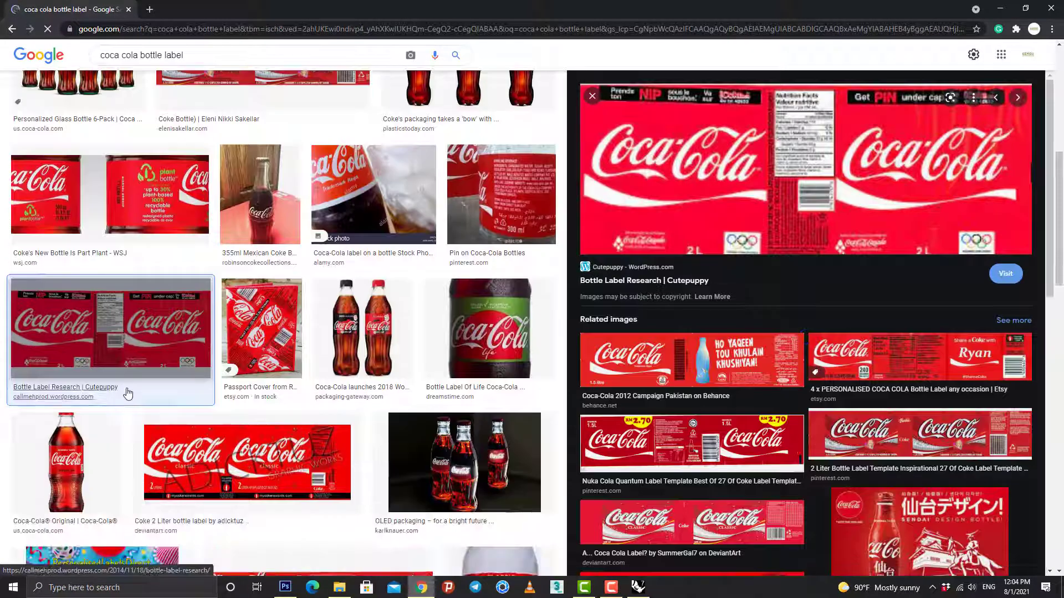
pyautogui.scroll(4, 127, 393)
pyautogui.scroll(-10, 128, 392)
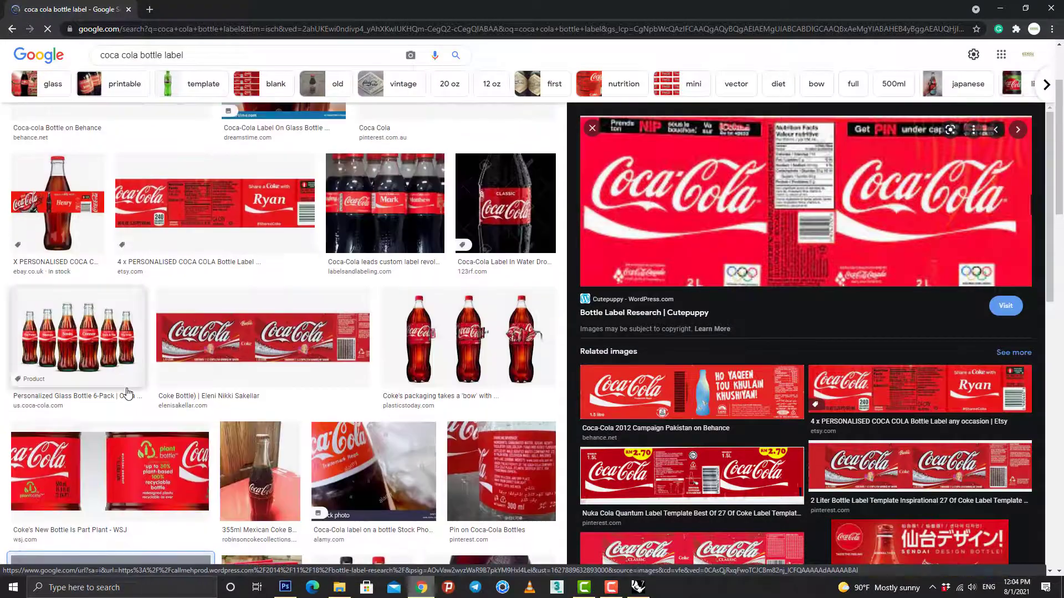
pyautogui.scroll(-5, 130, 393)
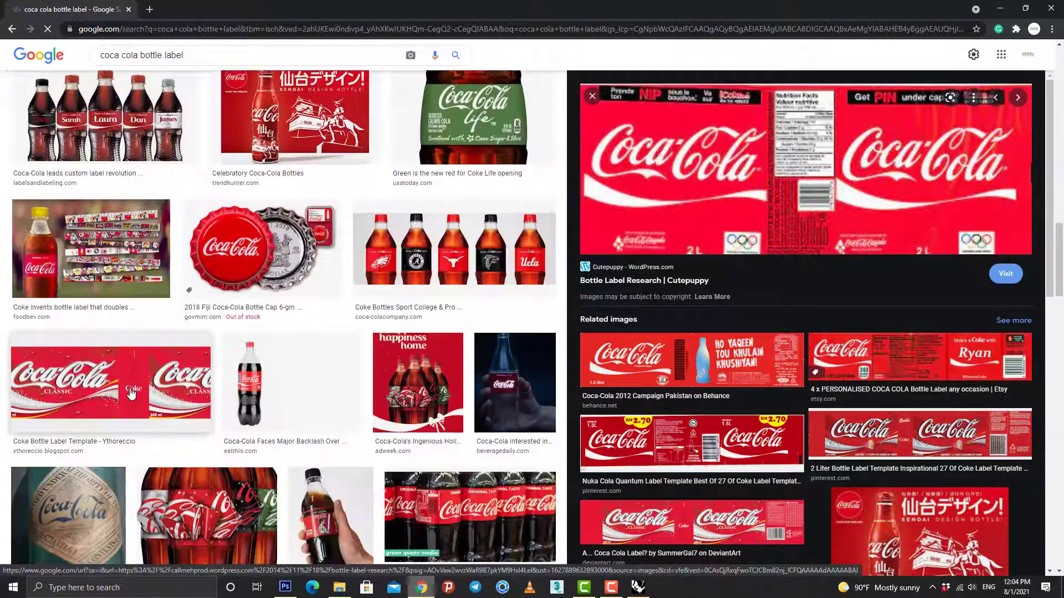
pyautogui.scroll(-5, 132, 393)
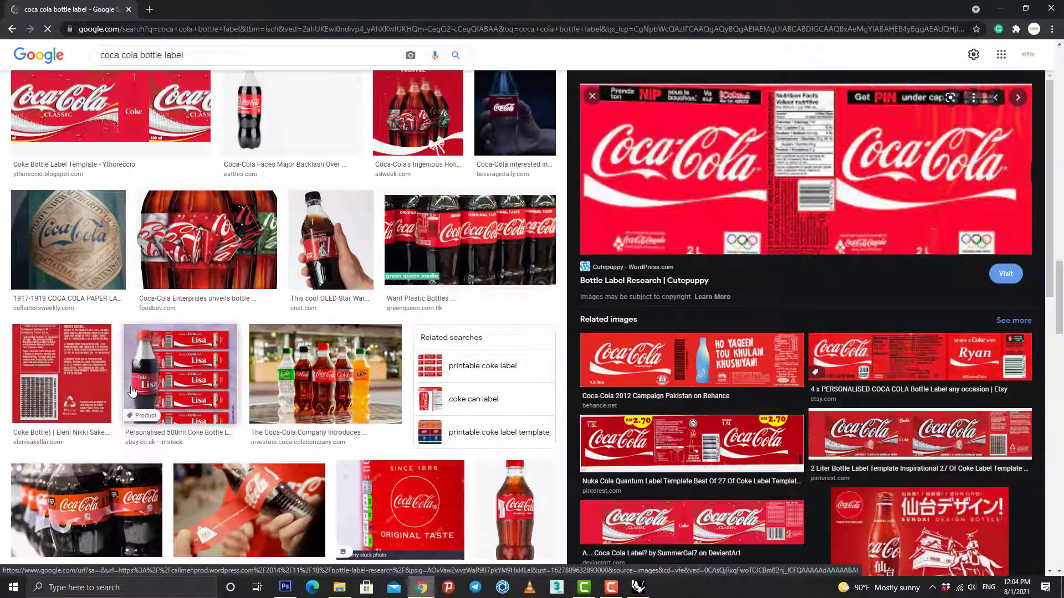
pyautogui.scroll(-4, 131, 388)
pyautogui.scroll(10, 132, 390)
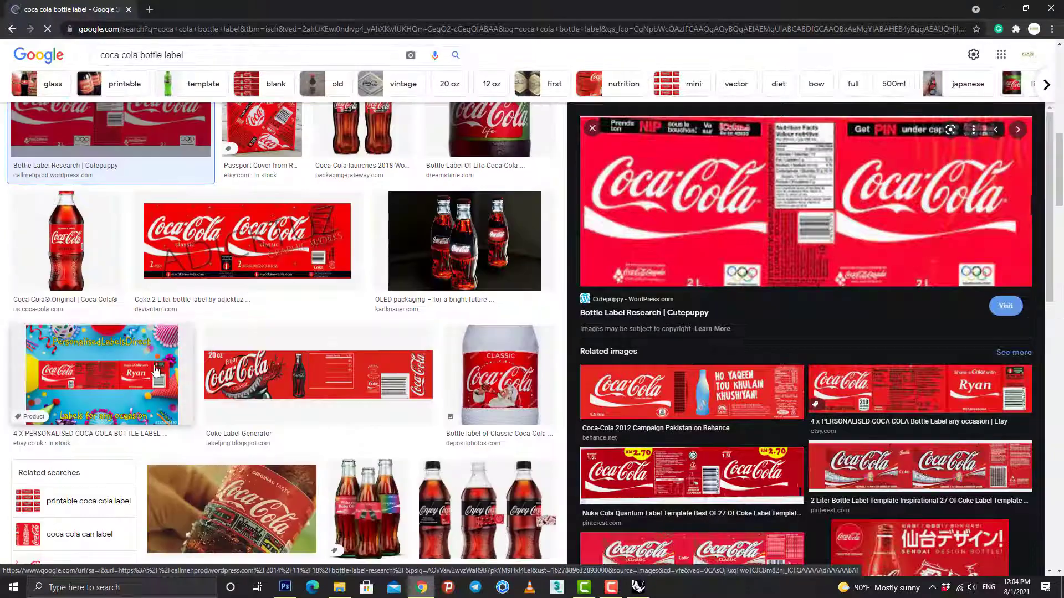
pyautogui.scroll(2, 156, 371)
pyautogui.click(158, 369)
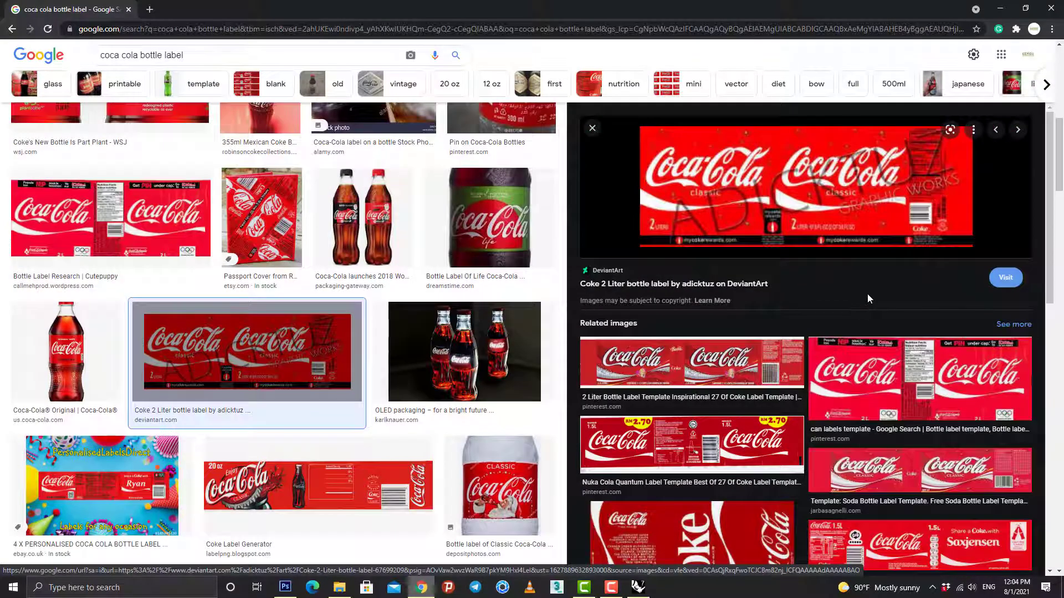
# Compare related wrap-around labels, including the Nuka Cola Quantum template, the 1.5L label, the HP Coca-Cola label and the Coca-Cola and Sprite design
pyautogui.click(673, 459)
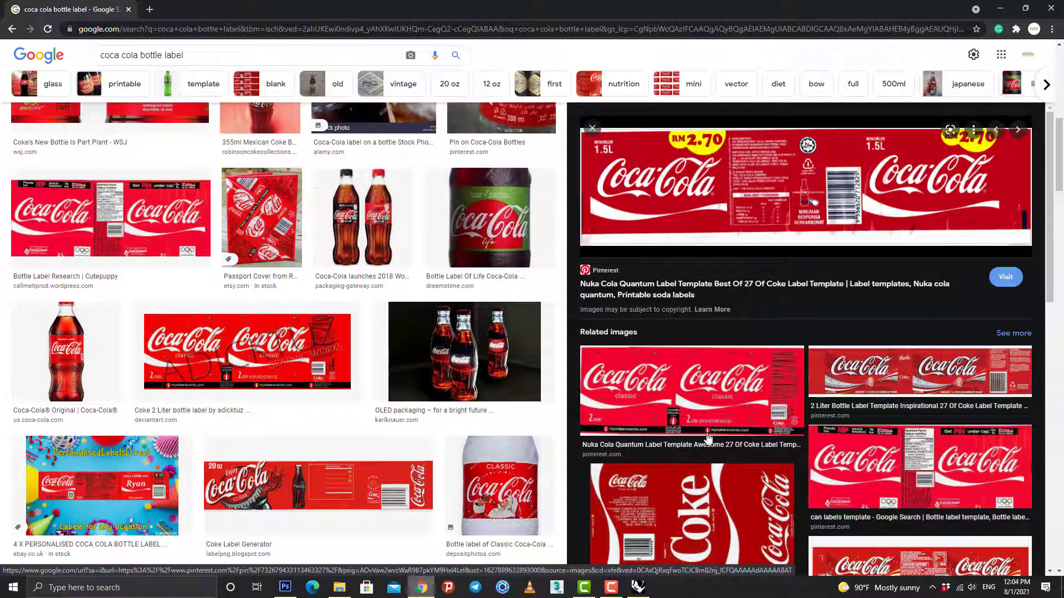
pyautogui.scroll(-7, 707, 438)
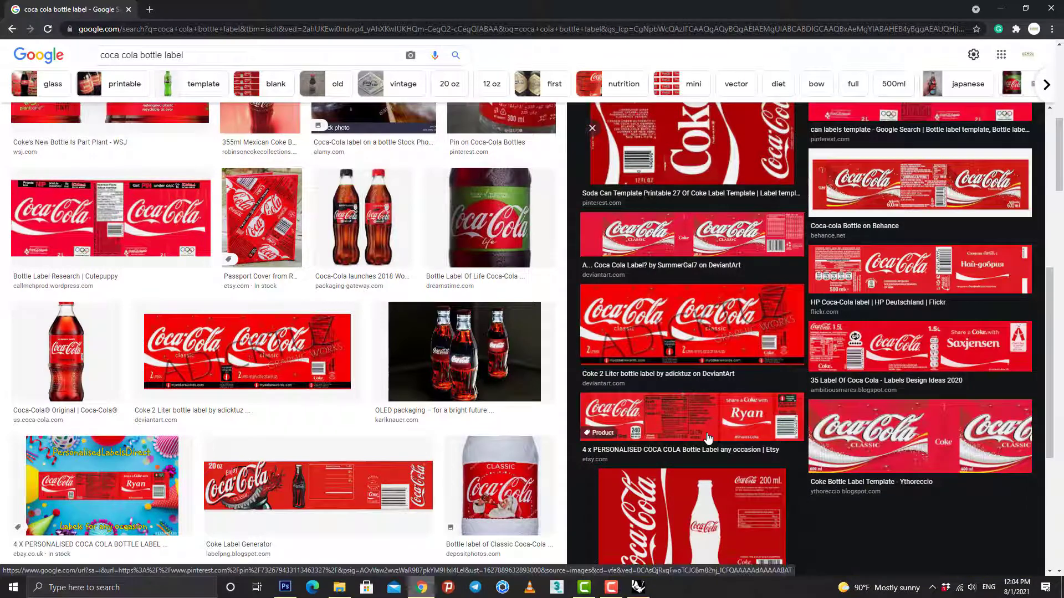
pyautogui.scroll(-2, 707, 437)
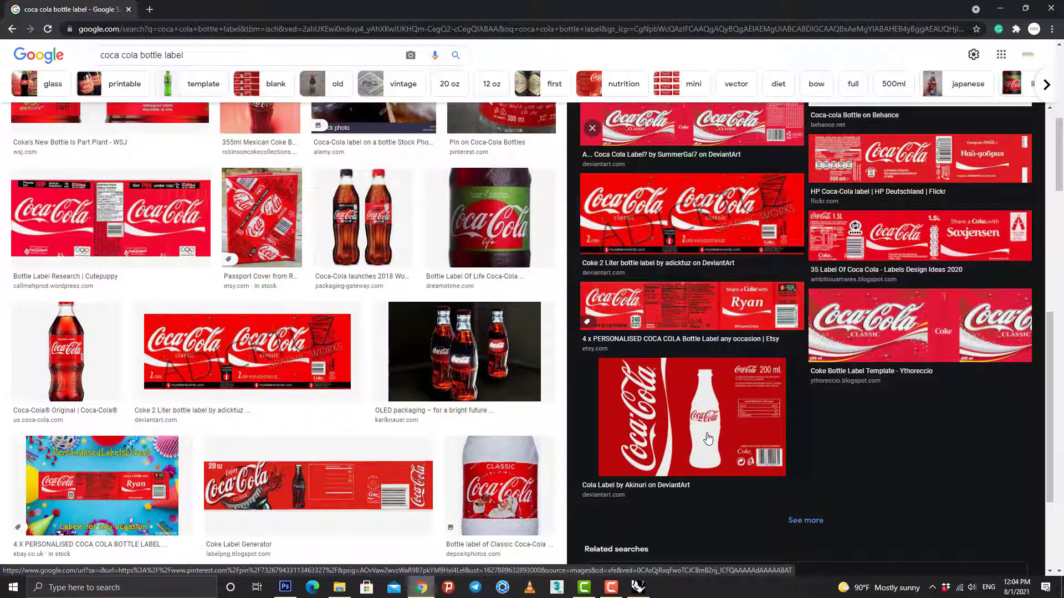
pyautogui.click(920, 236)
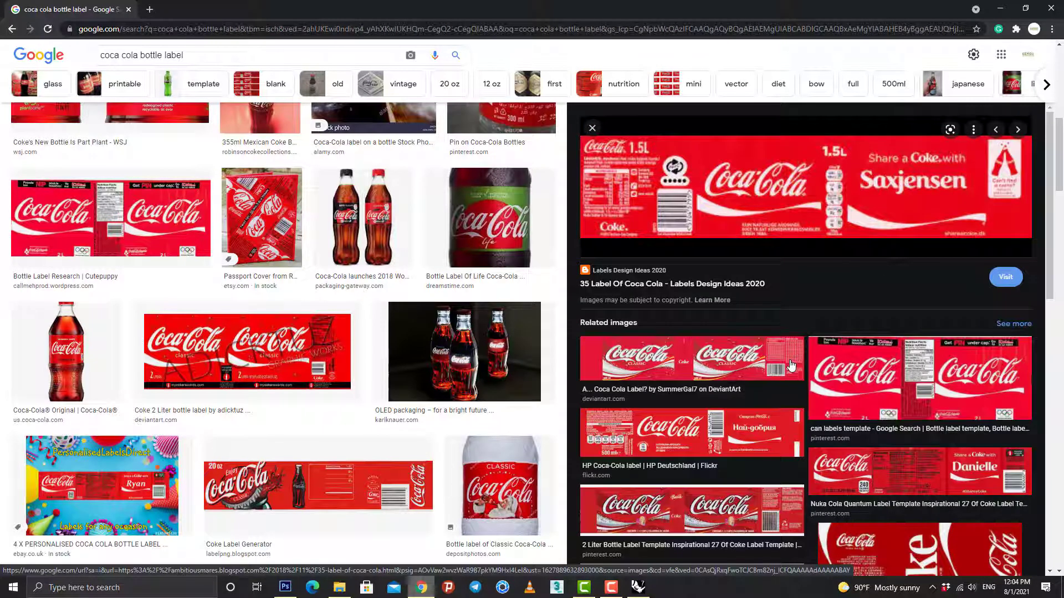
pyautogui.scroll(-1, 810, 454)
pyautogui.click(689, 376)
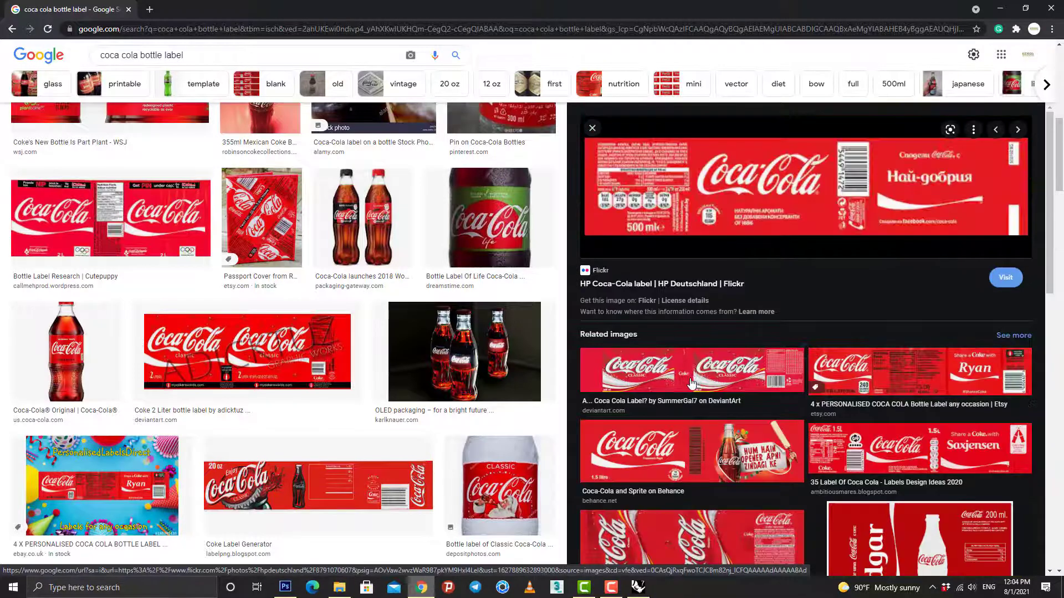
pyautogui.scroll(-3, 693, 384)
pyautogui.click(696, 292)
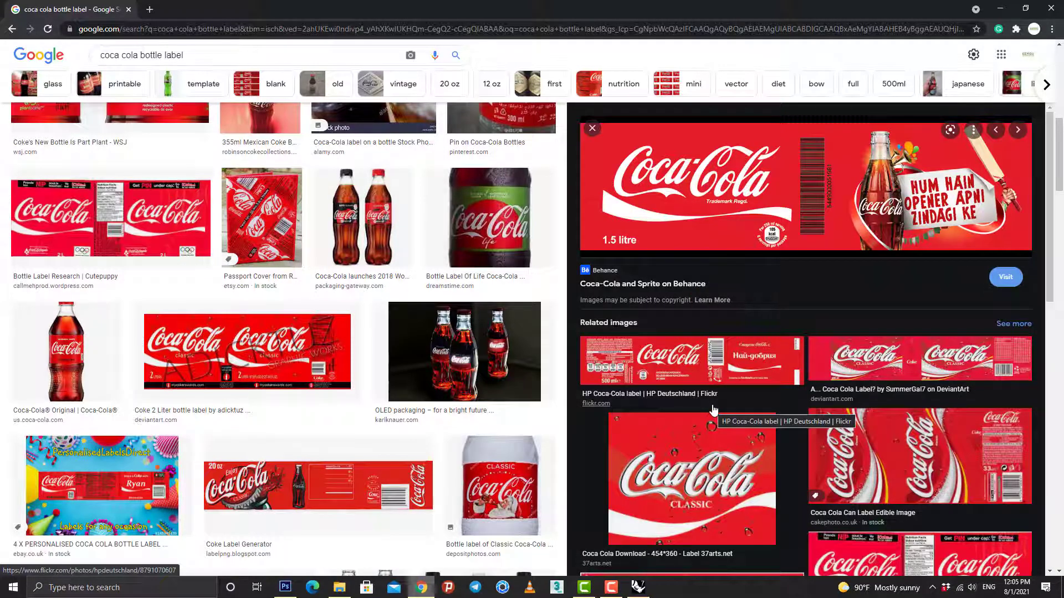
# Compare related label images, including the Nuka Cola Quantum template, the Behance bottle label, the Coca-Cola 2012 Campaign Pakistan label and the Pinterest label
pyautogui.scroll(-6, 713, 387)
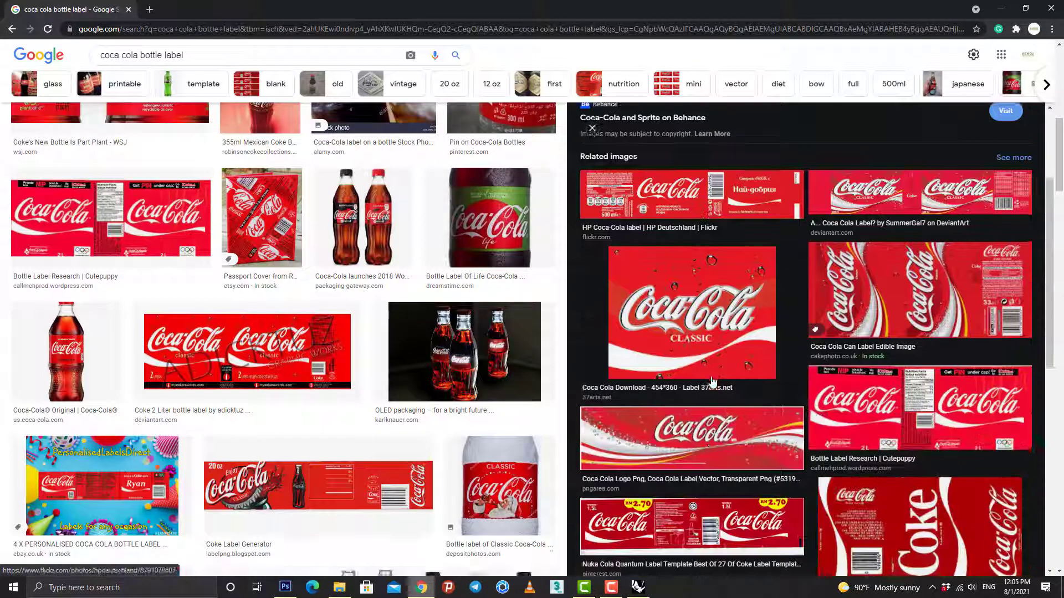
pyautogui.click(741, 367)
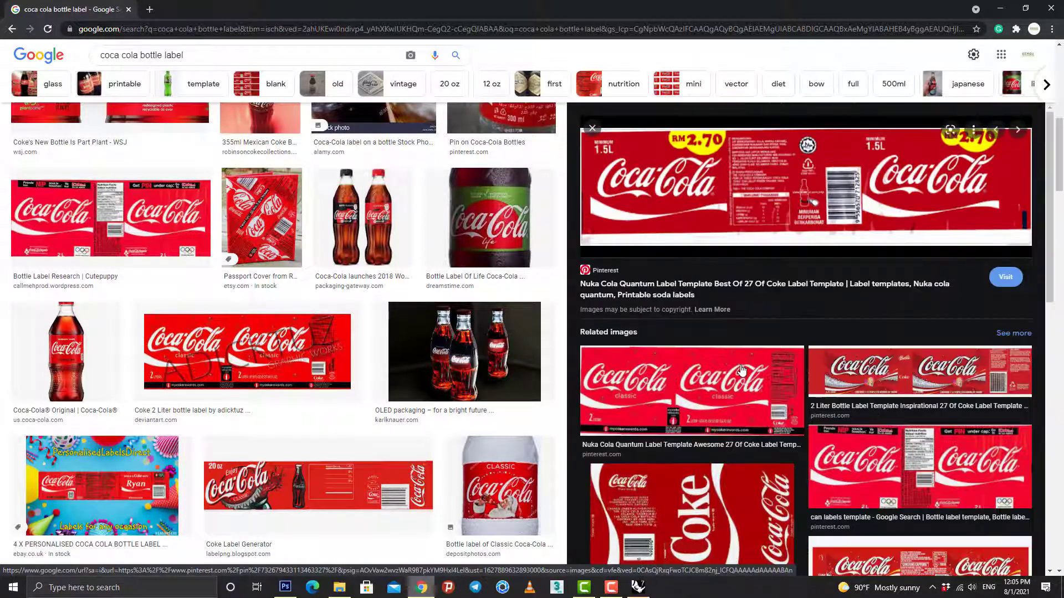
pyautogui.scroll(-10, 769, 359)
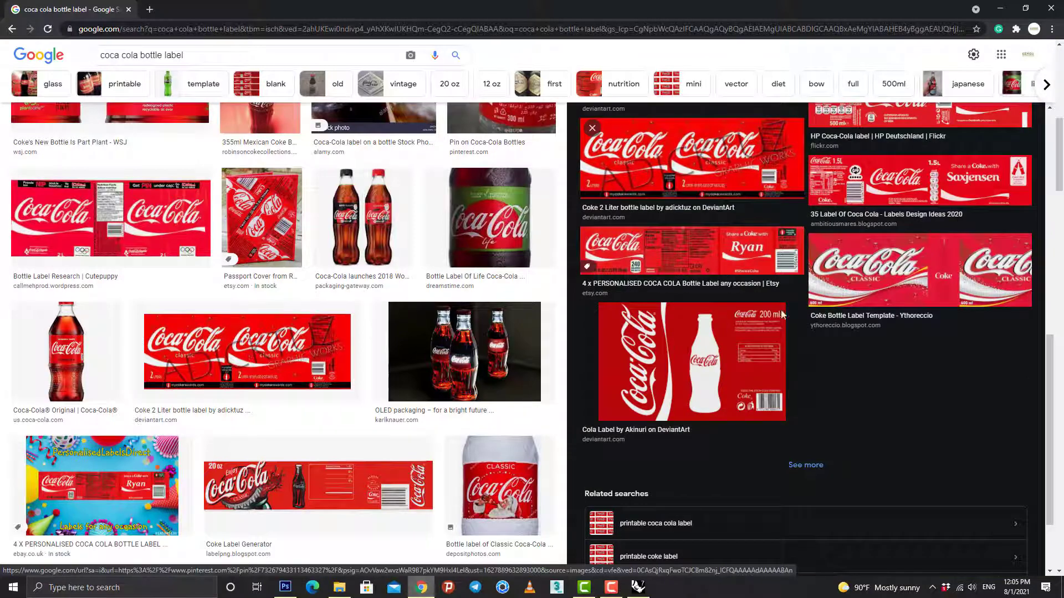
pyautogui.scroll(4, 919, 166)
pyautogui.click(823, 299)
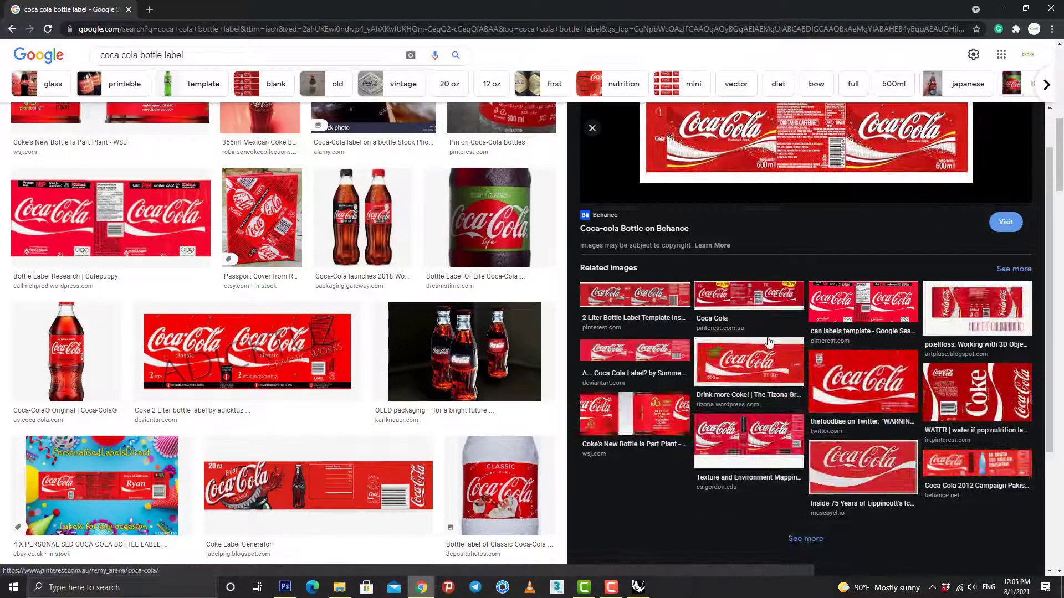
pyautogui.click(960, 469)
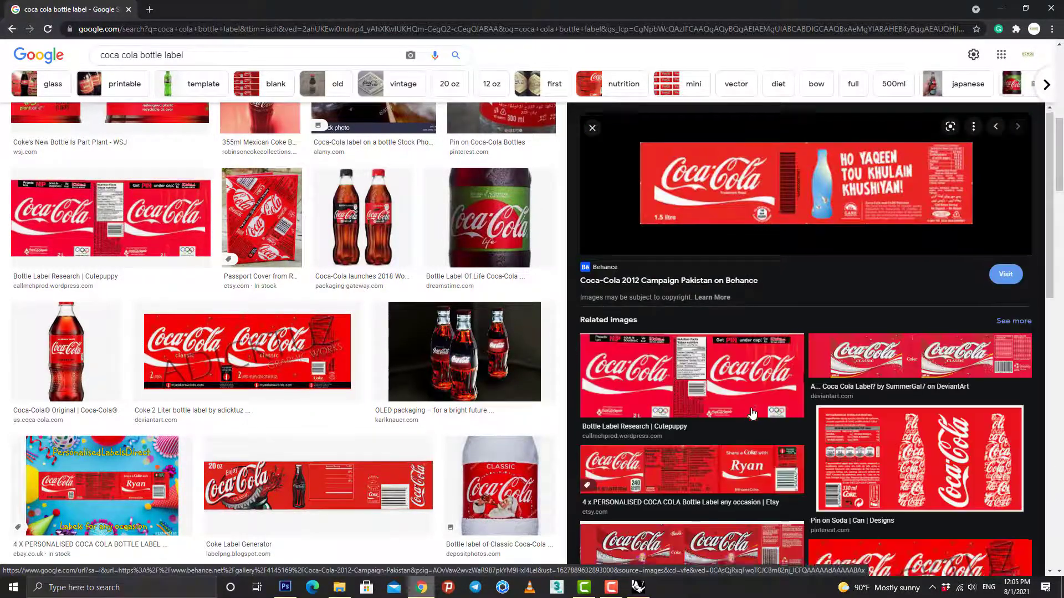
pyautogui.scroll(-5, 960, 470)
pyautogui.click(726, 425)
pyautogui.scroll(-4, 726, 425)
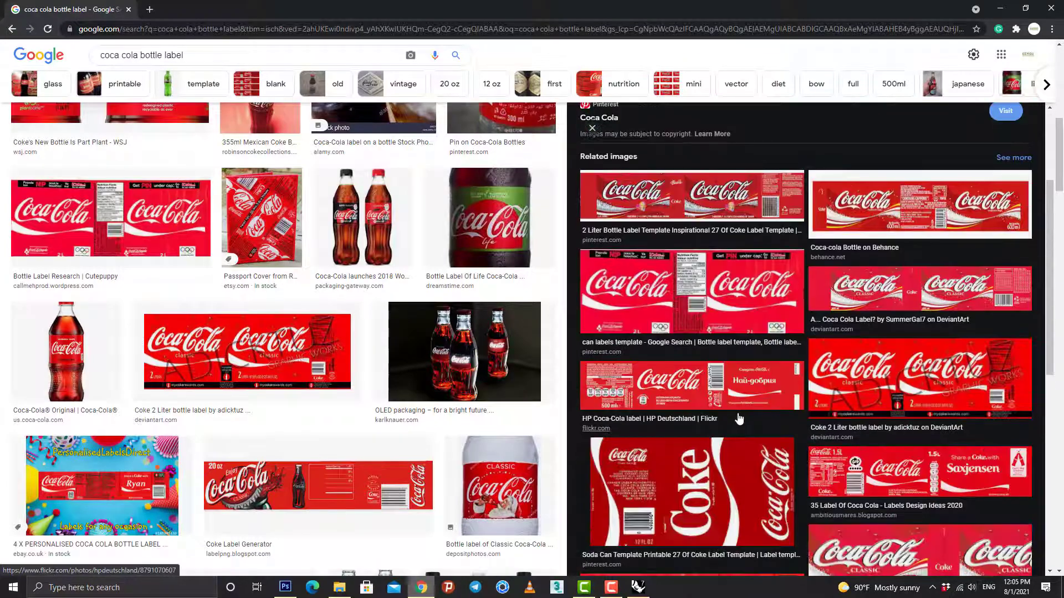
# Examine the Coke 2 Liter label and the 600 ml Behance bottle label together with their related images
pyautogui.click(739, 417)
pyautogui.scroll(-3, 762, 374)
pyautogui.scroll(-4, 762, 374)
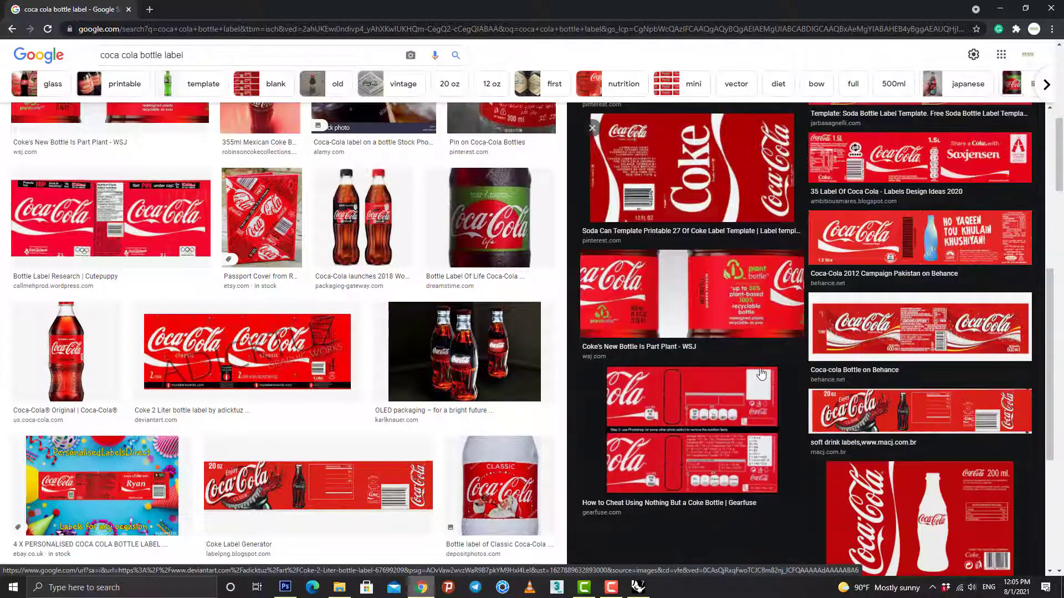
pyautogui.click(926, 405)
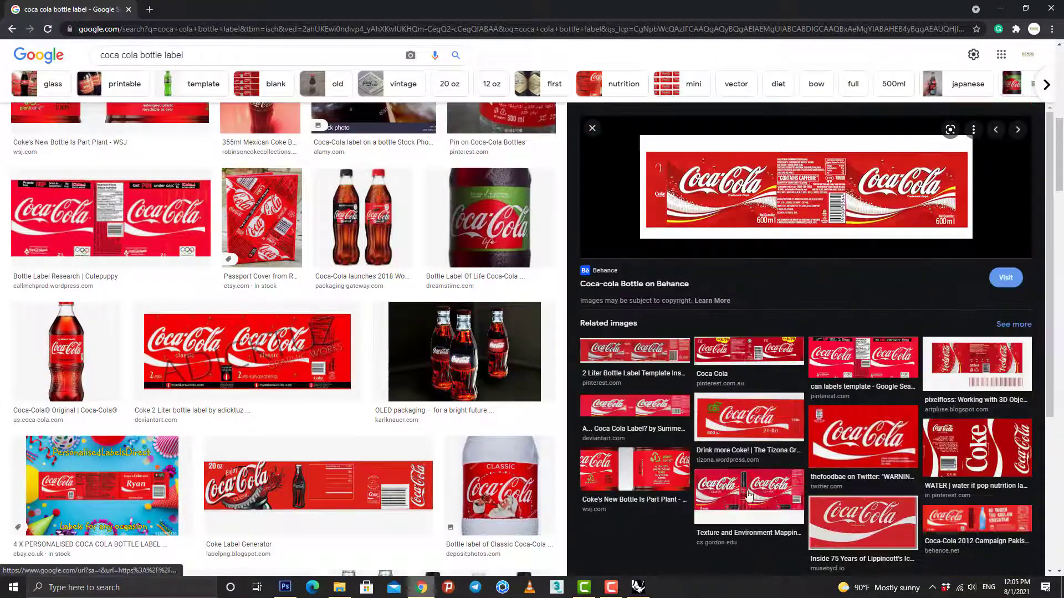
pyautogui.scroll(-2, 746, 487)
pyautogui.scroll(-4, 421, 496)
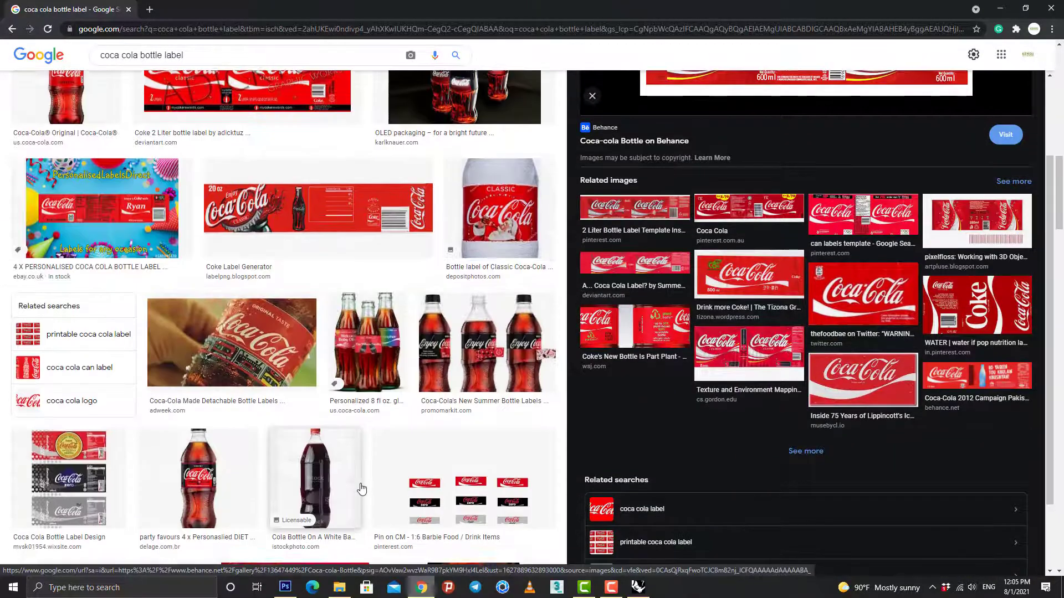
# Search images for "coca cola 1.5 l bottle label", look through the results and return to the previous search
pyautogui.scroll(10, 358, 486)
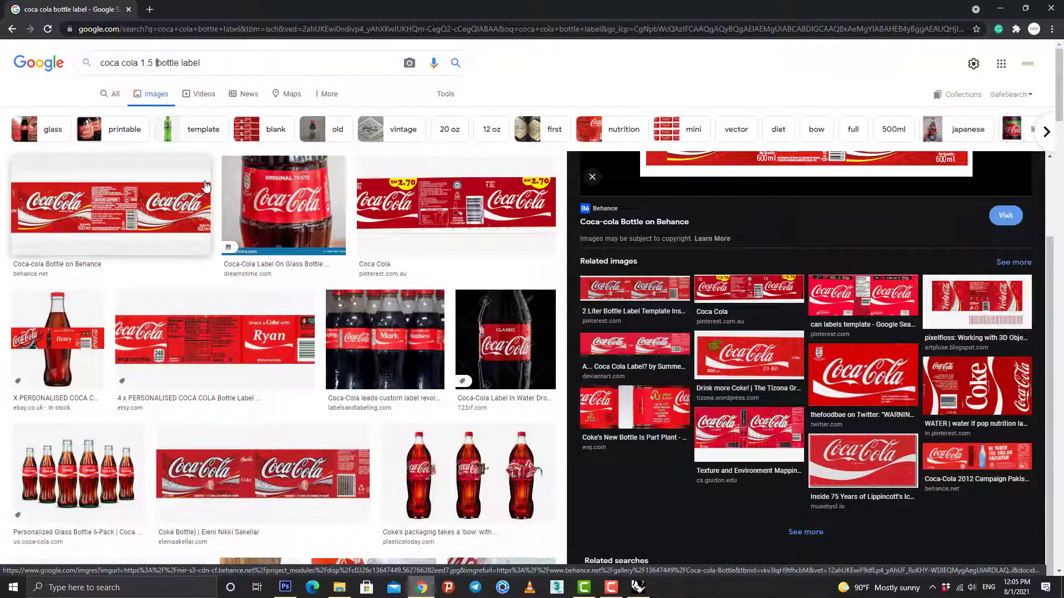
pyautogui.press('Return')
pyautogui.scroll(-8, 277, 377)
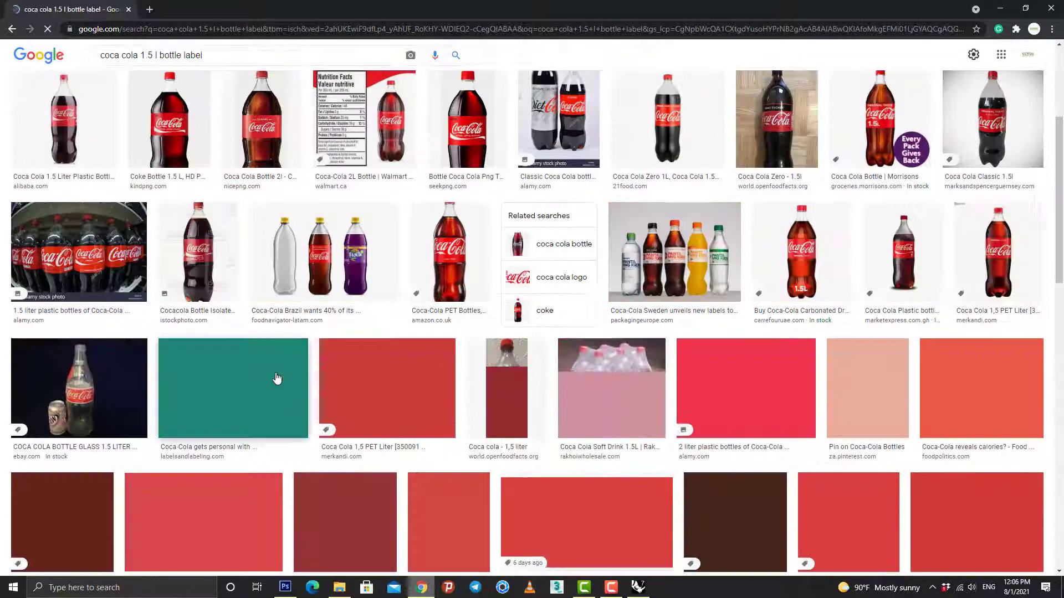
pyautogui.scroll(-3, 277, 377)
pyautogui.scroll(10, 277, 378)
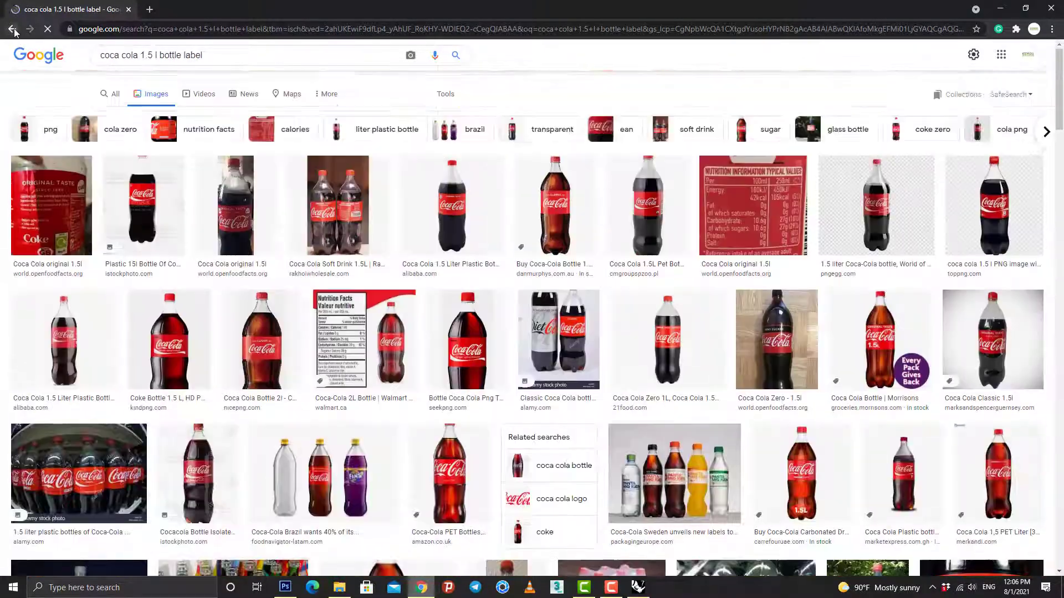
pyautogui.click(12, 29)
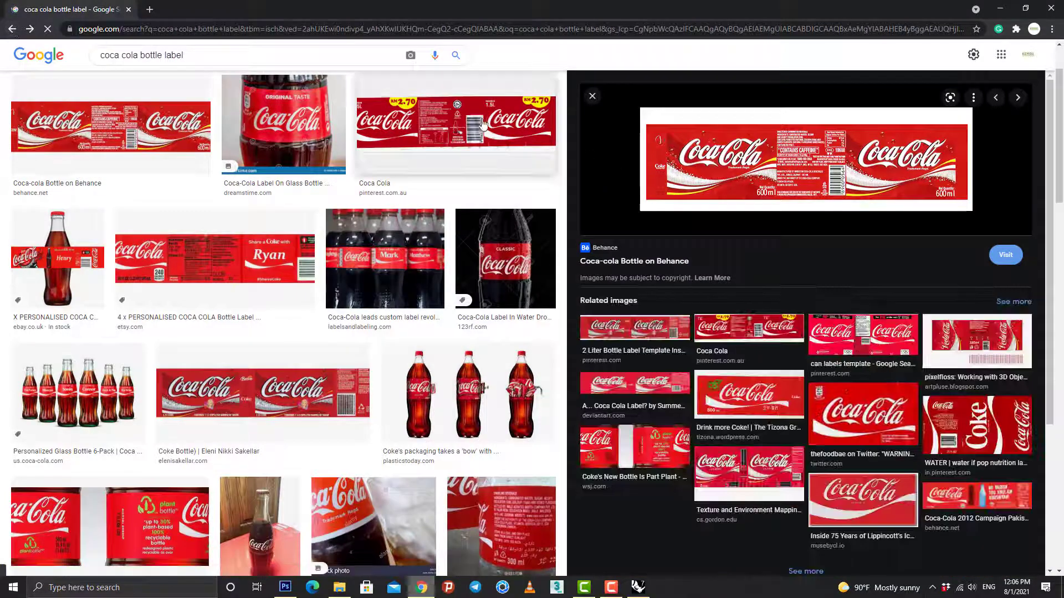
# Preview the 1.5L Pinterest label, the can labels template, the Nuka Cola Quantum template and the 200 ml DeviantArt cola label
pyautogui.click(488, 122)
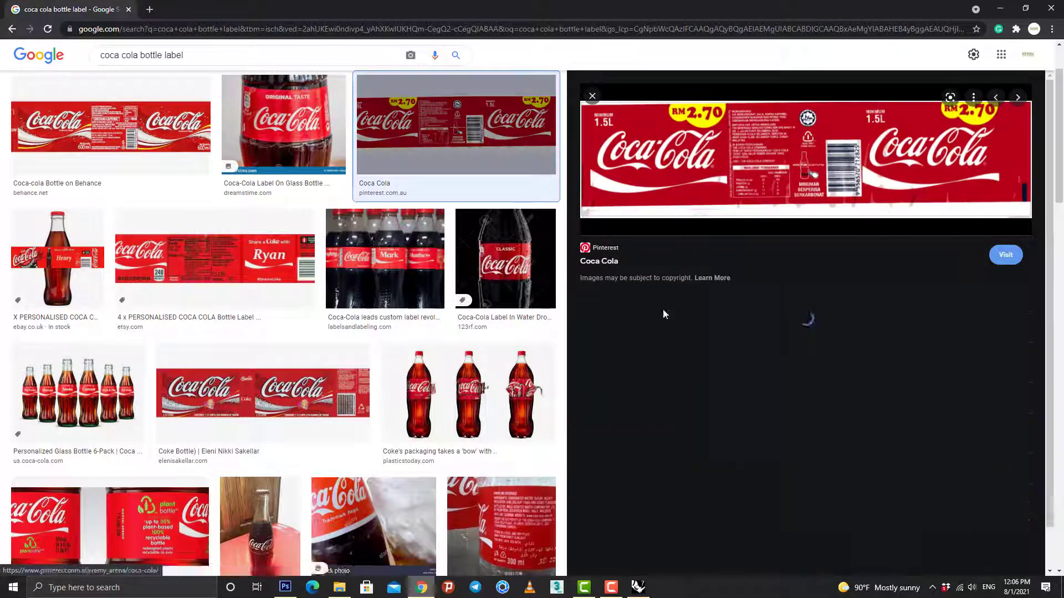
pyautogui.scroll(-1, 749, 348)
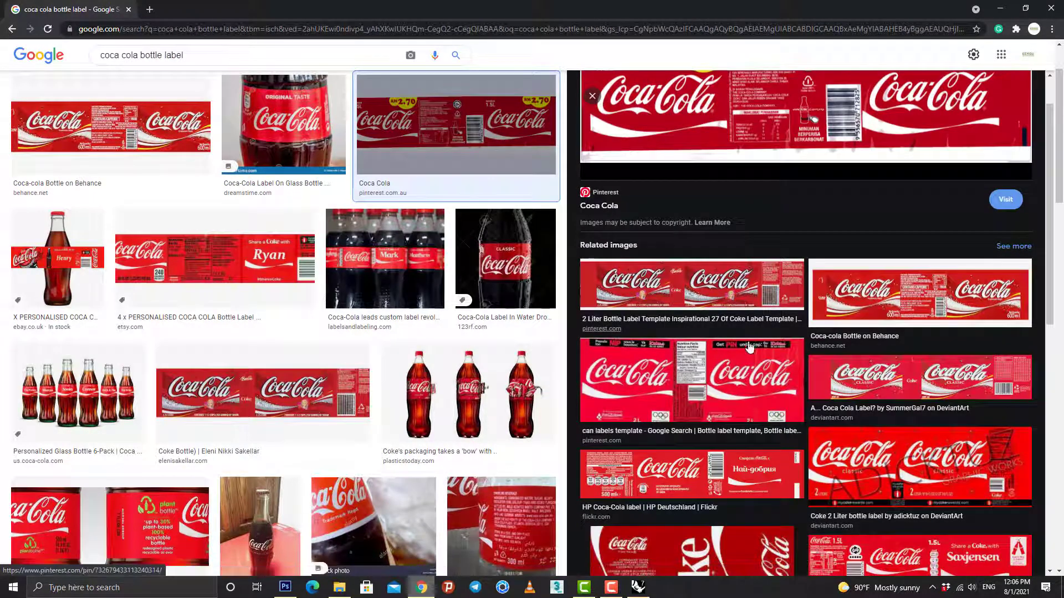
pyautogui.click(745, 385)
pyautogui.scroll(-2, 692, 347)
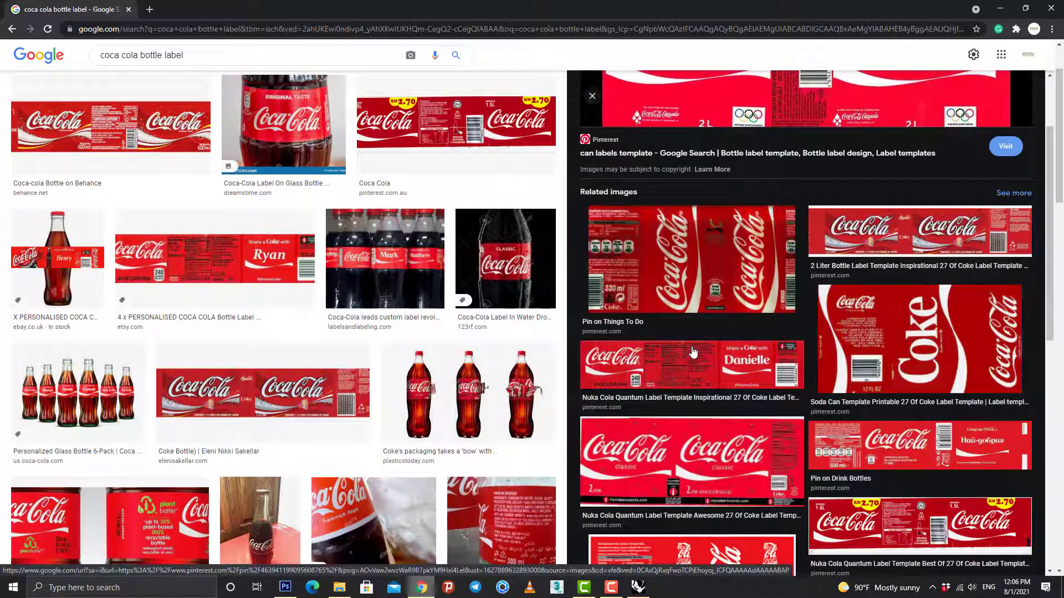
pyautogui.scroll(-2, 762, 339)
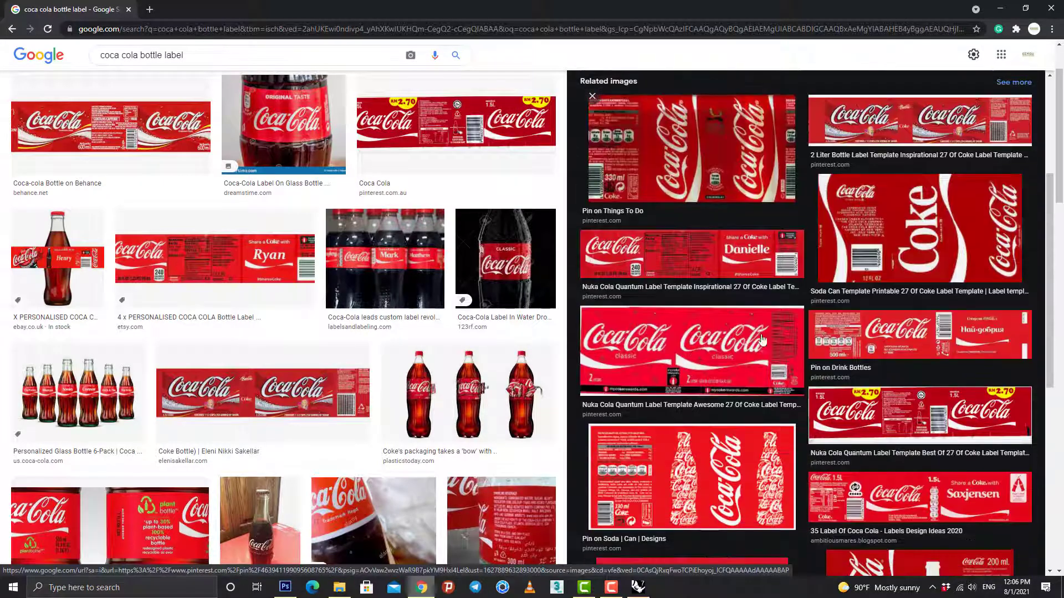
pyautogui.click(909, 394)
pyautogui.scroll(-4, 728, 380)
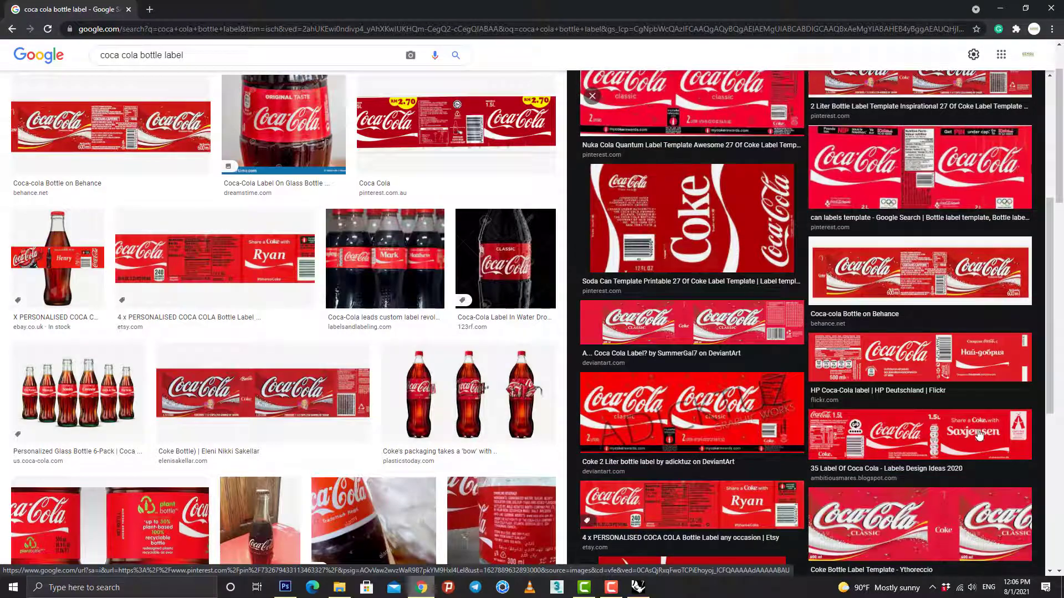
pyautogui.scroll(-1, 821, 413)
pyautogui.click(764, 521)
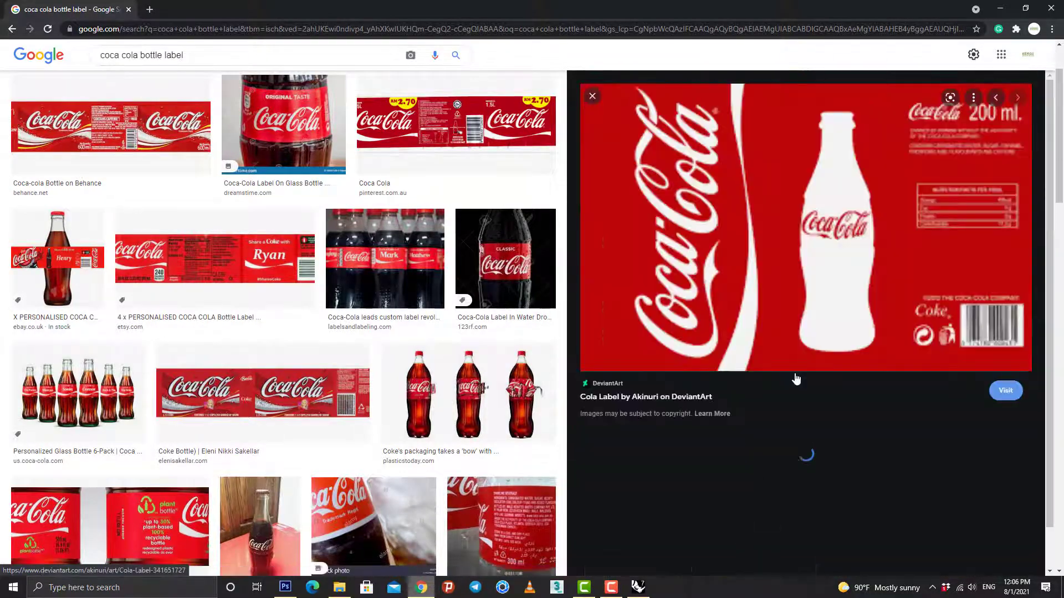
# Compare the Pin on Drink Bottles label and the DeviantArt classic label with the 1.5L "35 Label Of Coca Cola" image, ending on the 1.5L one
pyautogui.scroll(-3, 775, 421)
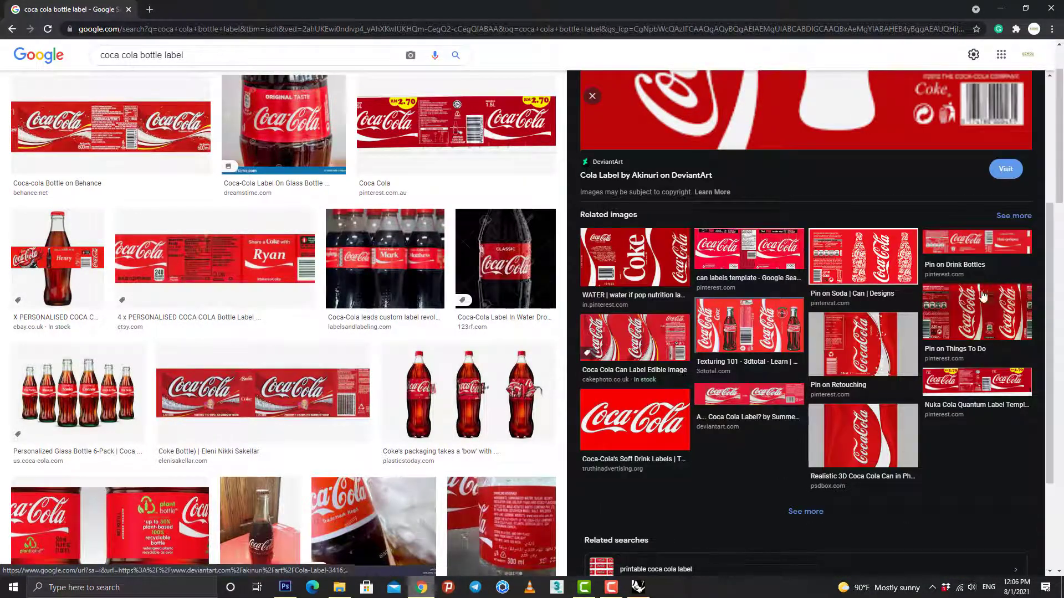
pyautogui.click(977, 242)
pyautogui.scroll(-4, 681, 386)
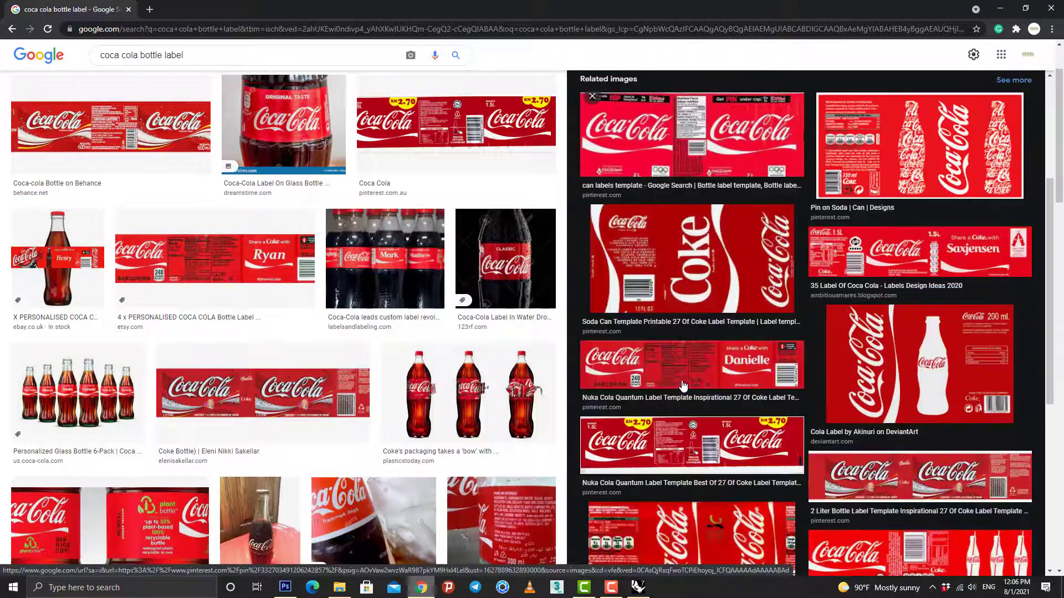
pyautogui.click(875, 303)
pyautogui.scroll(-3, 720, 277)
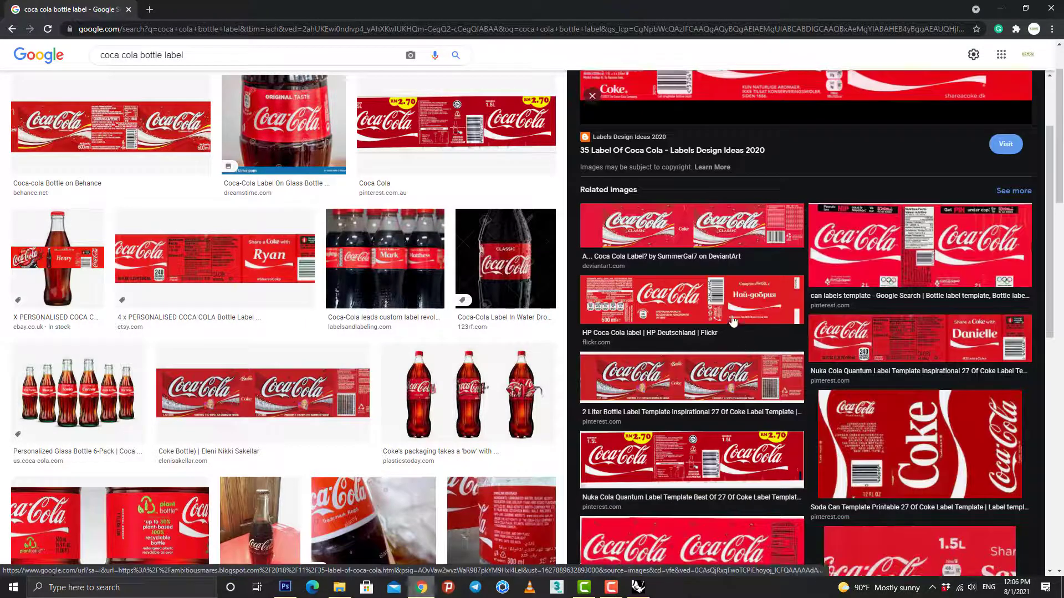
pyautogui.click(698, 234)
pyautogui.scroll(-3, 720, 310)
pyautogui.click(762, 369)
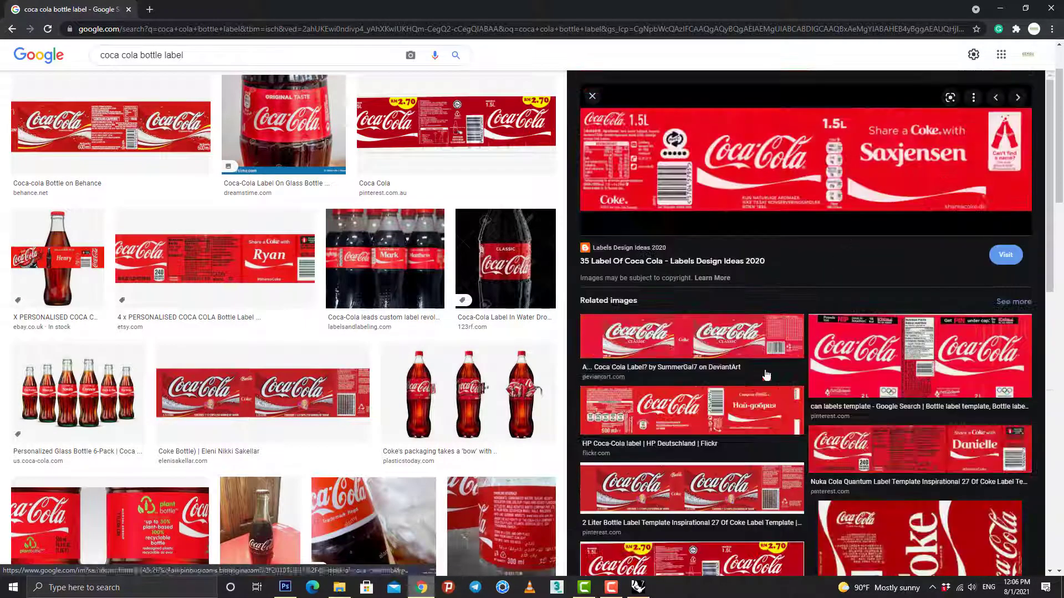
# Save the 1.5L "35 Label Of Coca Cola" image to the Desktop as a JPEG
pyautogui.rightClick(768, 175)
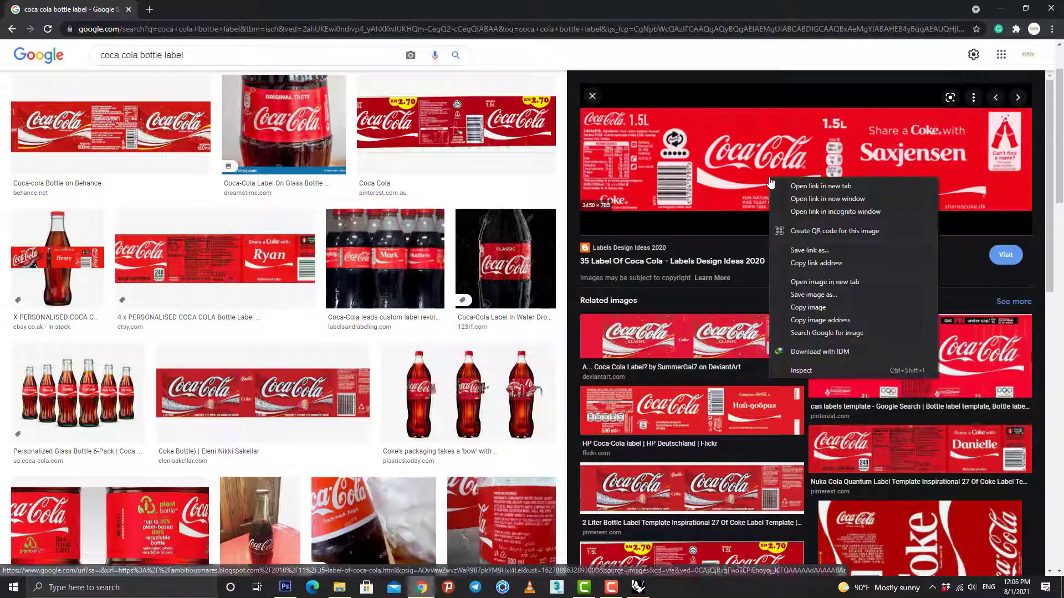
pyautogui.click(802, 290)
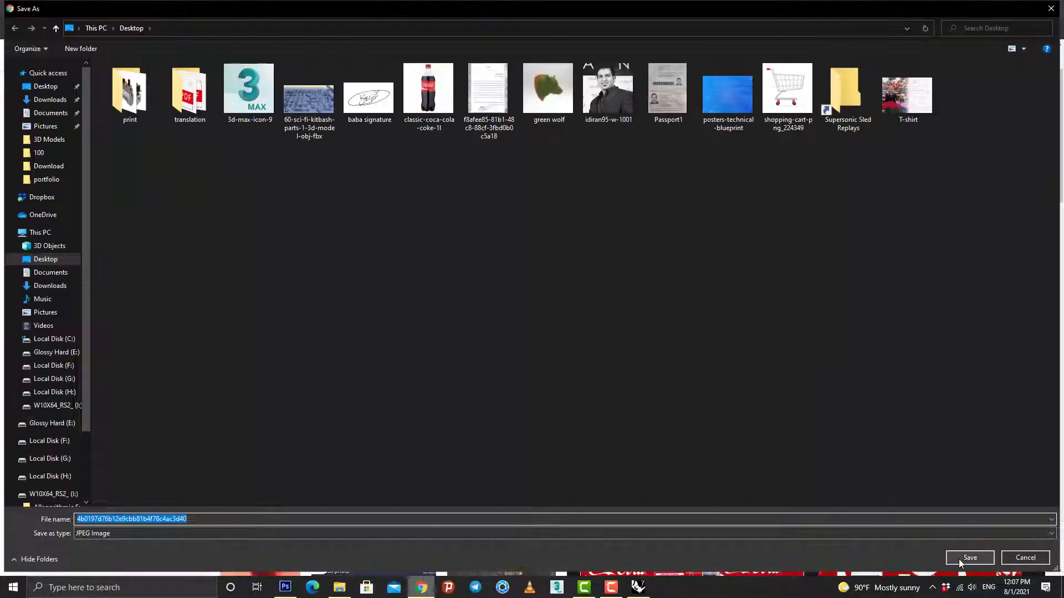
pyautogui.click(970, 558)
# Switch to Rhinoceros and draw three horizontal lines across the bottle in the Right view, at the liquid level and the label's upper and lower edges
pyautogui.click(638, 587)
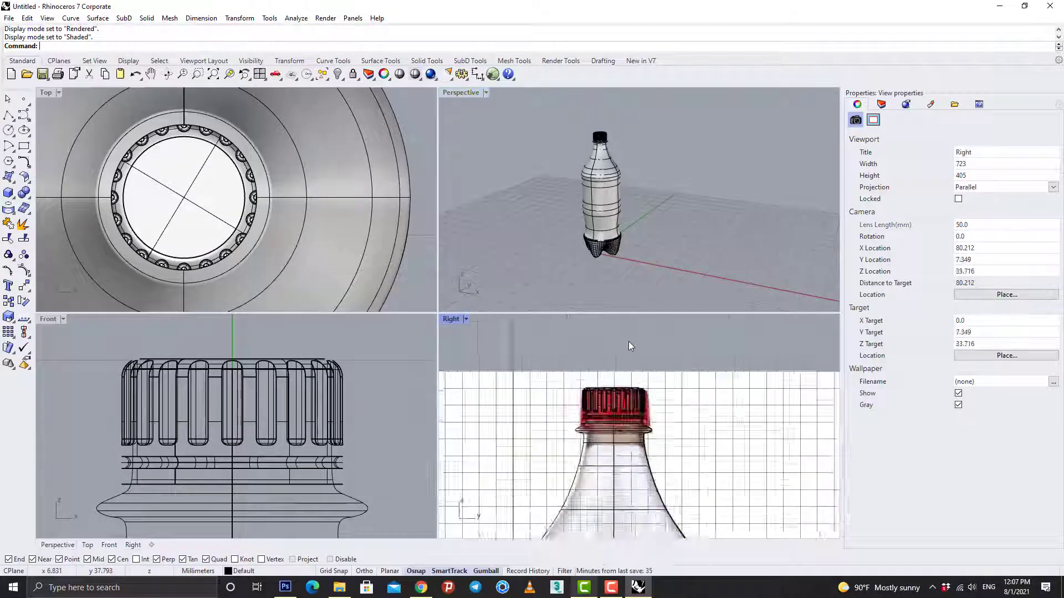
pyautogui.scroll(-5, 630, 346)
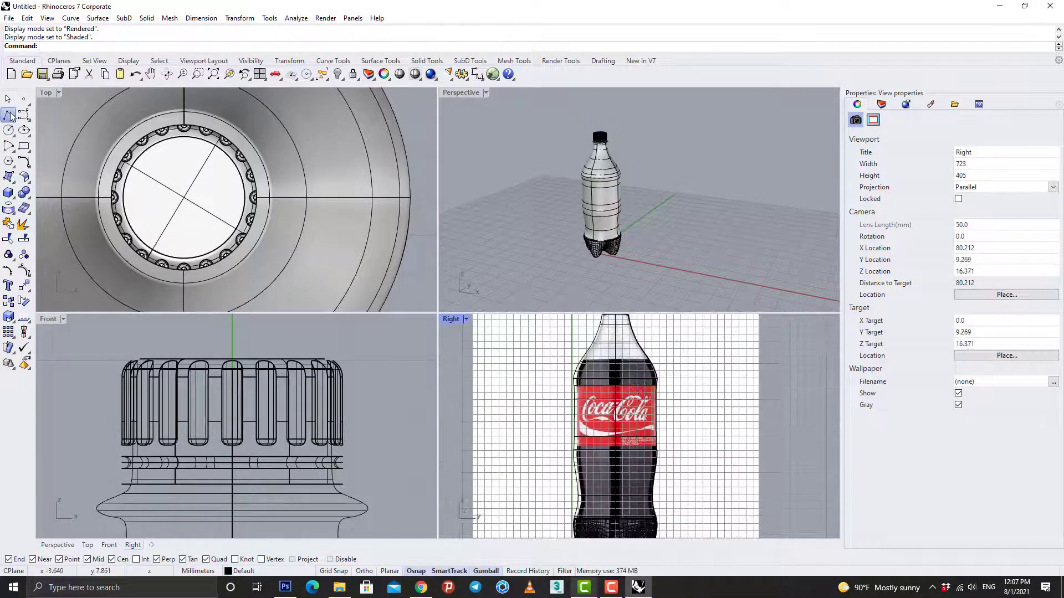
pyautogui.click(10, 116)
pyautogui.click(672, 357)
pyautogui.click(504, 357)
pyautogui.moveTo(676, 392); pyautogui.dragTo(632, 388, button='right')
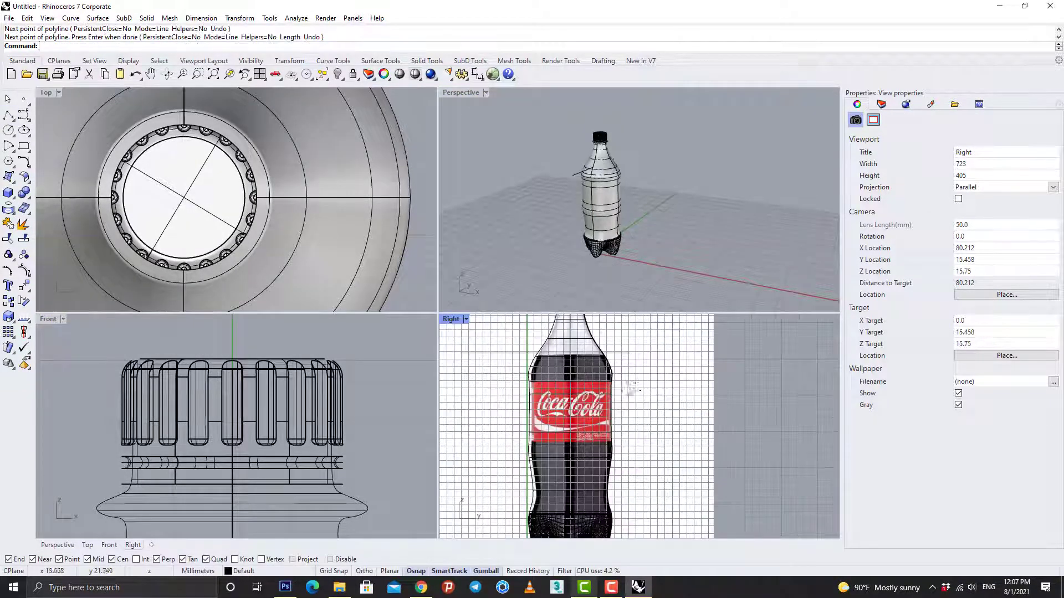
pyautogui.moveTo(644, 441); pyautogui.dragTo(585, 431, button='right')
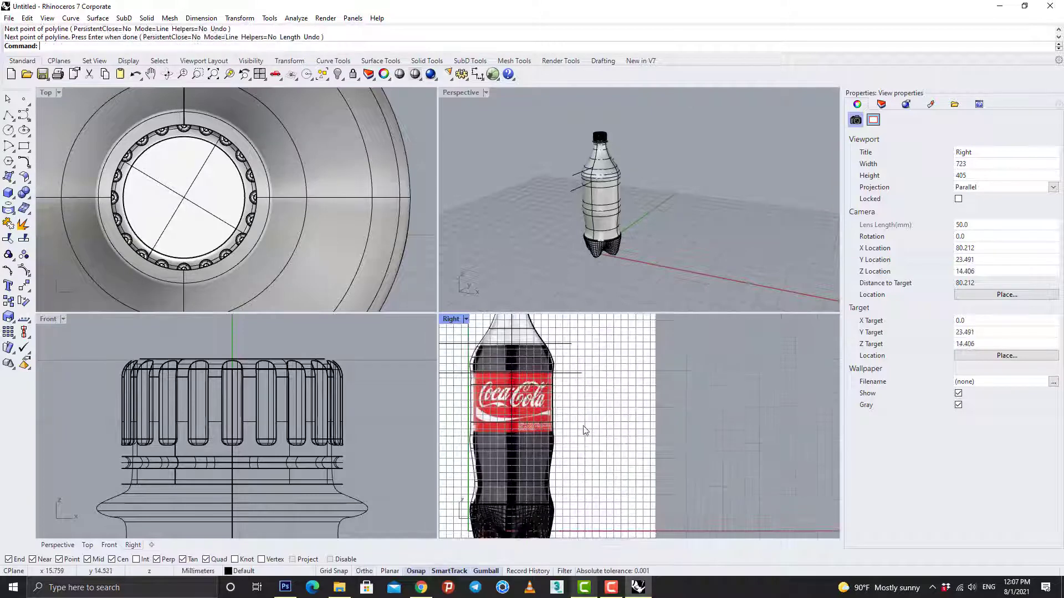
pyautogui.scroll(-3, 609, 367)
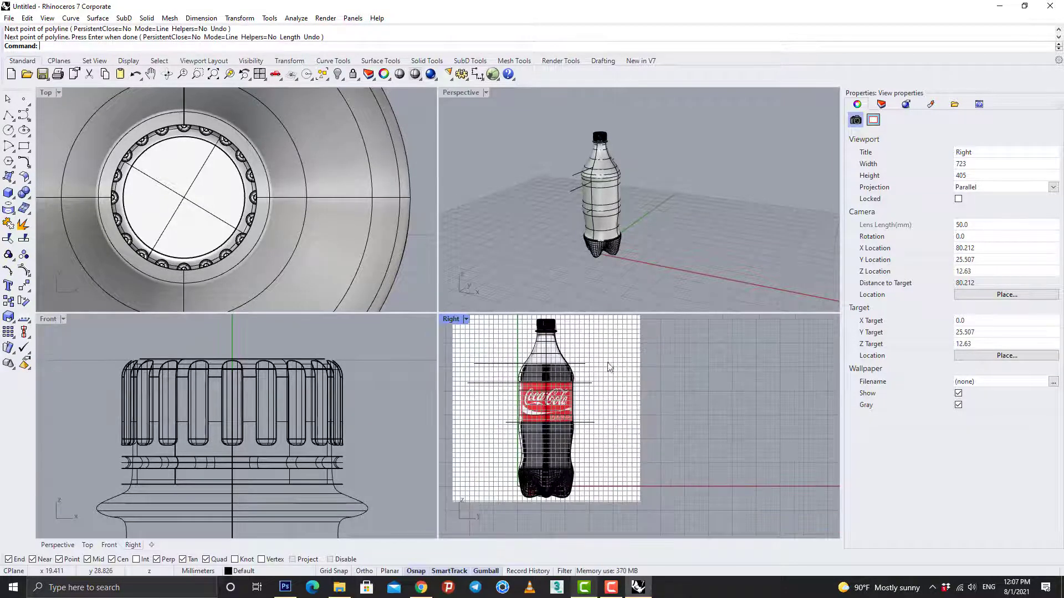
# Extrude the three horizontal lines to both sides as open surfaces reaching well beyond the bottle's width
pyautogui.moveTo(613, 349); pyautogui.dragTo(584, 445)
pyautogui.click(13, 181)
pyautogui.click(26, 216)
pyautogui.scroll(-6, 246, 215)
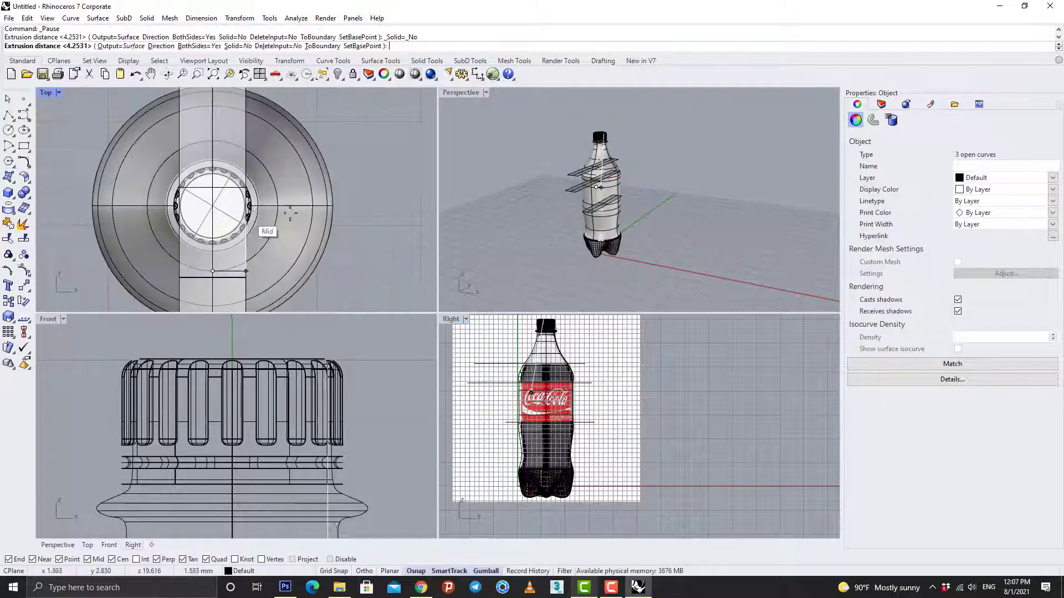
pyautogui.scroll(-8, 325, 209)
pyautogui.click(380, 206)
pyautogui.click(682, 191)
# Split the bottle body with the three extruded planes, and delete the planes with their lines
pyautogui.moveTo(681, 191); pyautogui.dragTo(634, 192, button='right')
pyautogui.click(24, 239)
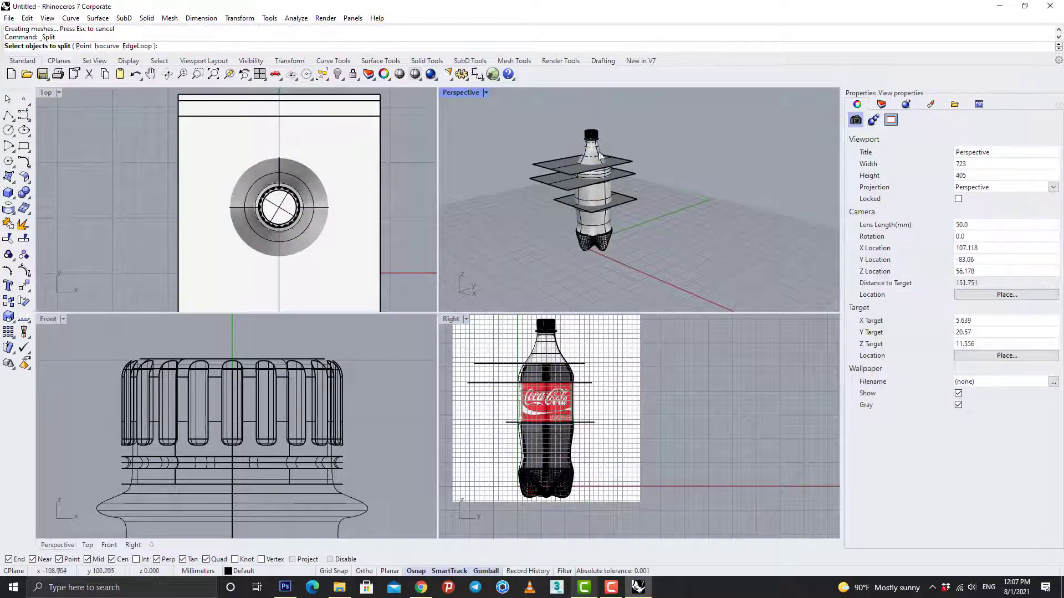
pyautogui.click(600, 156)
pyautogui.press('Return')
pyautogui.click(635, 176)
pyautogui.press('Return')
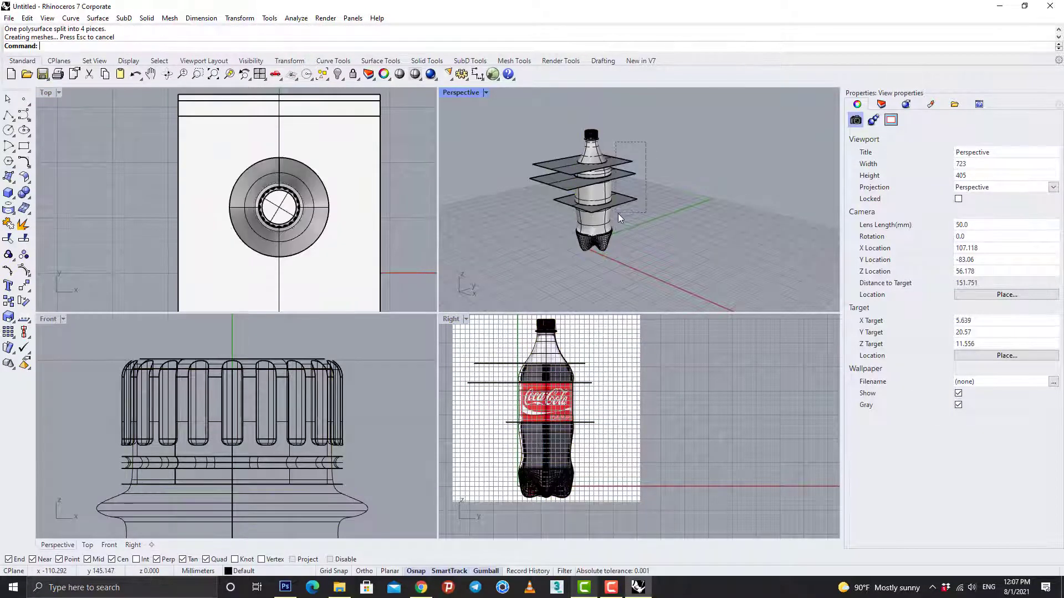
pyautogui.moveTo(618, 213); pyautogui.dragTo(617, 214)
pyautogui.press('Delete')
# Select the bottle's label band surface and set the Perspective view to Rendered display
pyautogui.click(592, 196)
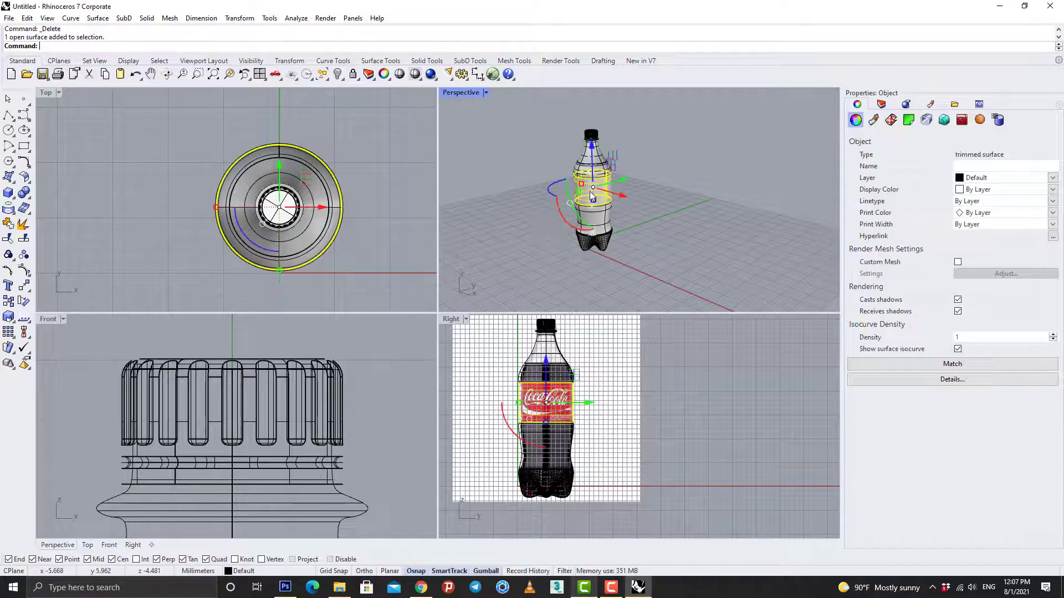
pyautogui.click(474, 96)
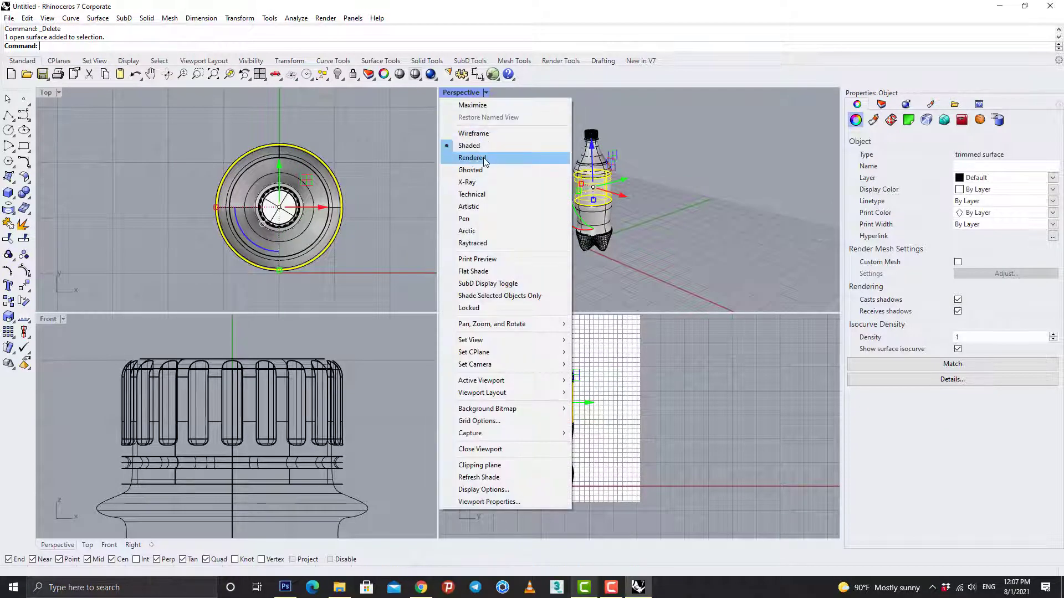
pyautogui.click(487, 157)
pyautogui.moveTo(620, 216); pyautogui.dragTo(638, 214, button='right')
# Assign a new Custom material to the label band with the downloaded Coca-Cola label image as its color texture
pyautogui.click(874, 120)
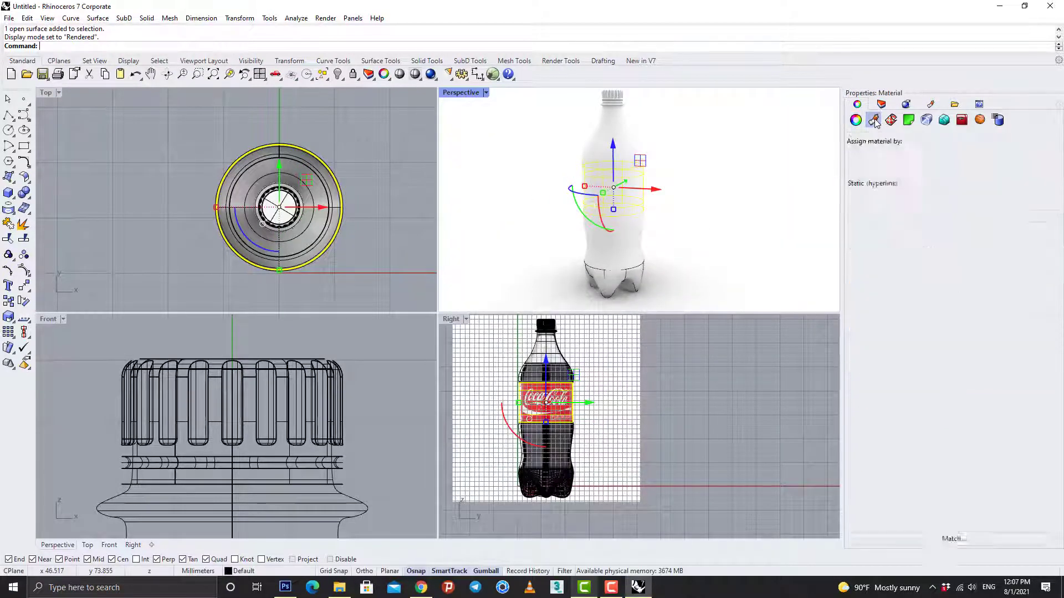
pyautogui.click(890, 120)
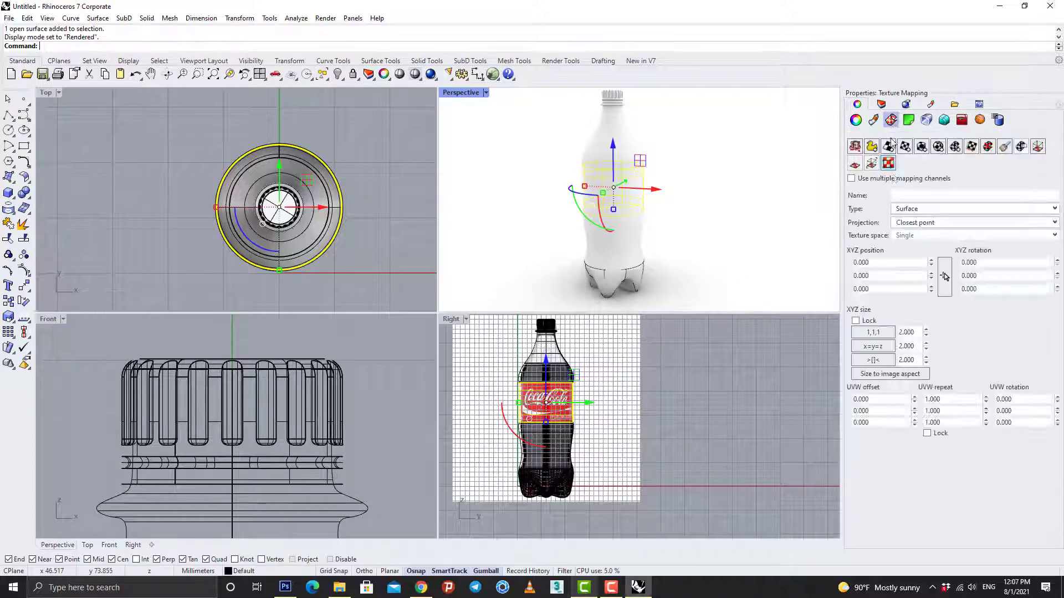
pyautogui.click(857, 105)
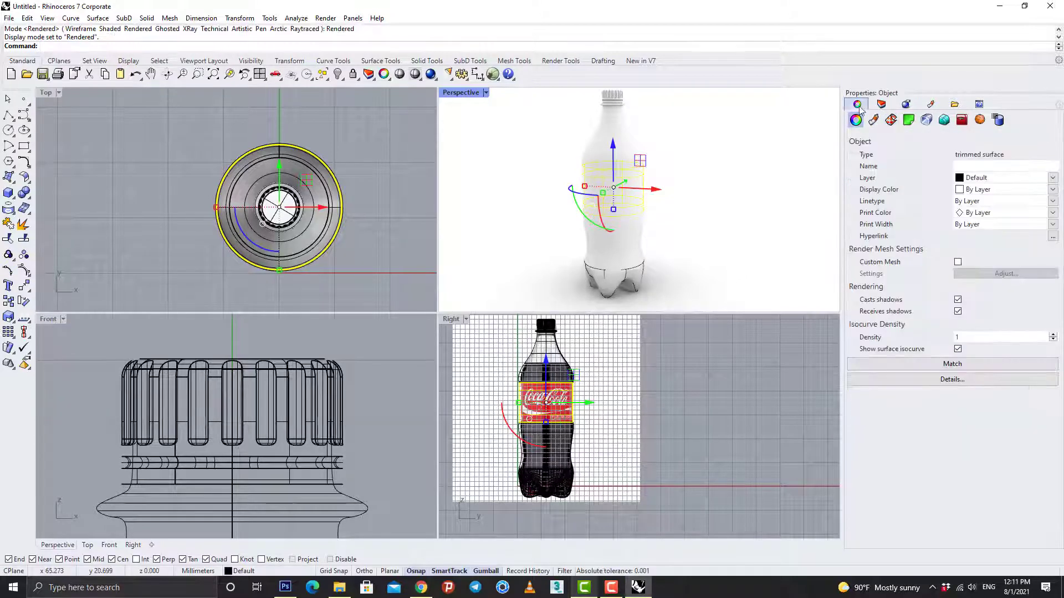
pyautogui.click(873, 120)
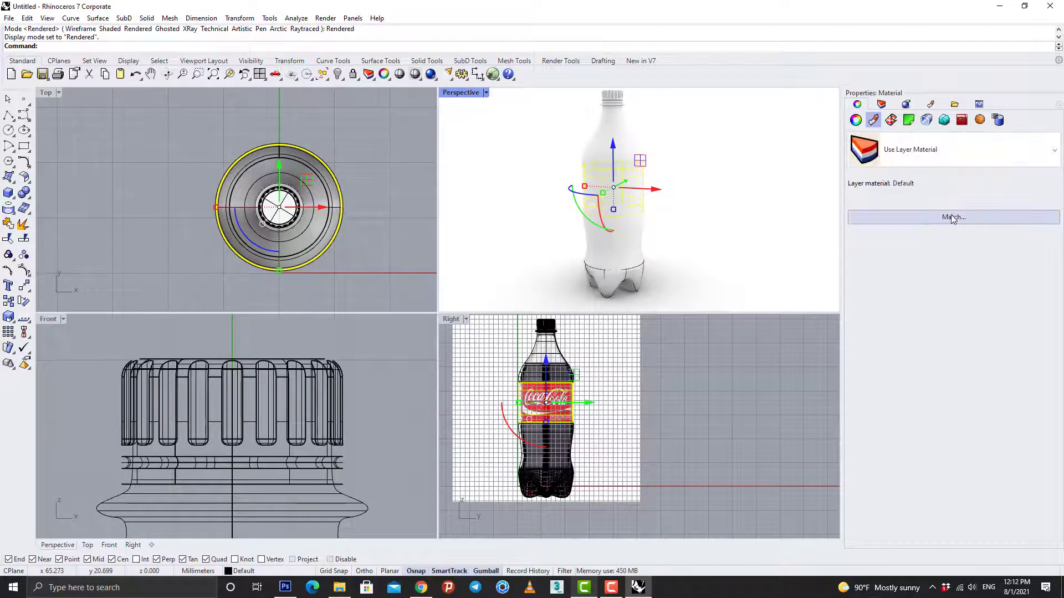
pyautogui.click(1053, 151)
pyautogui.click(922, 221)
pyautogui.click(1021, 163)
pyautogui.click(893, 198)
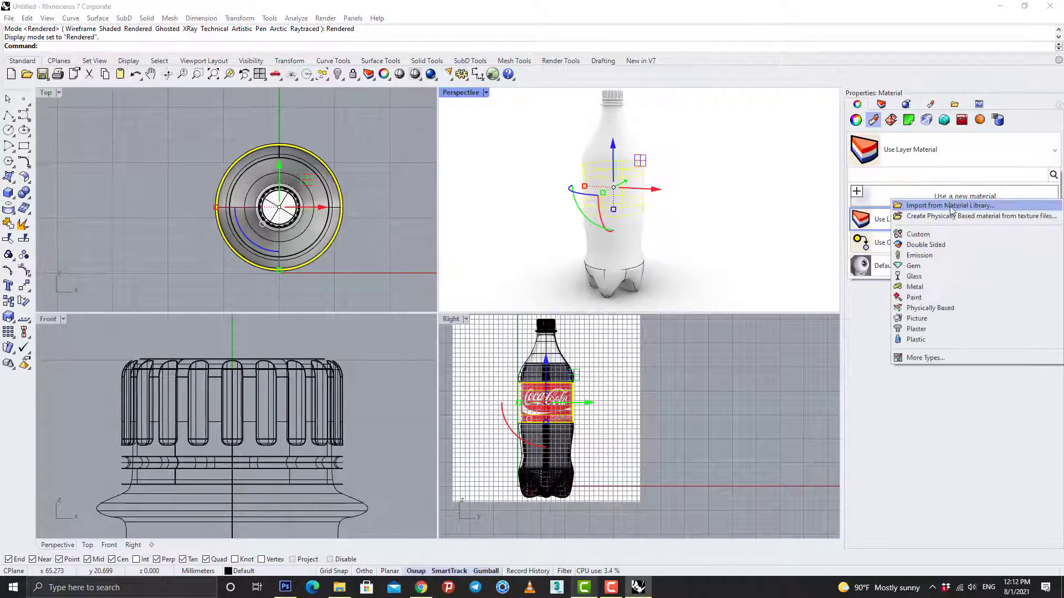
pyautogui.click(1039, 235)
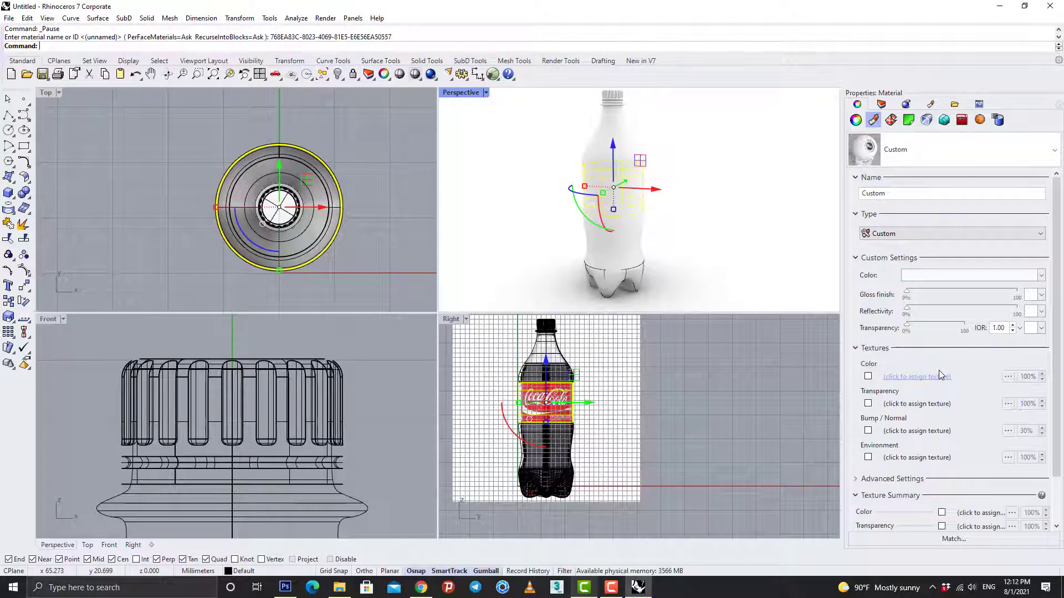
pyautogui.click(868, 376)
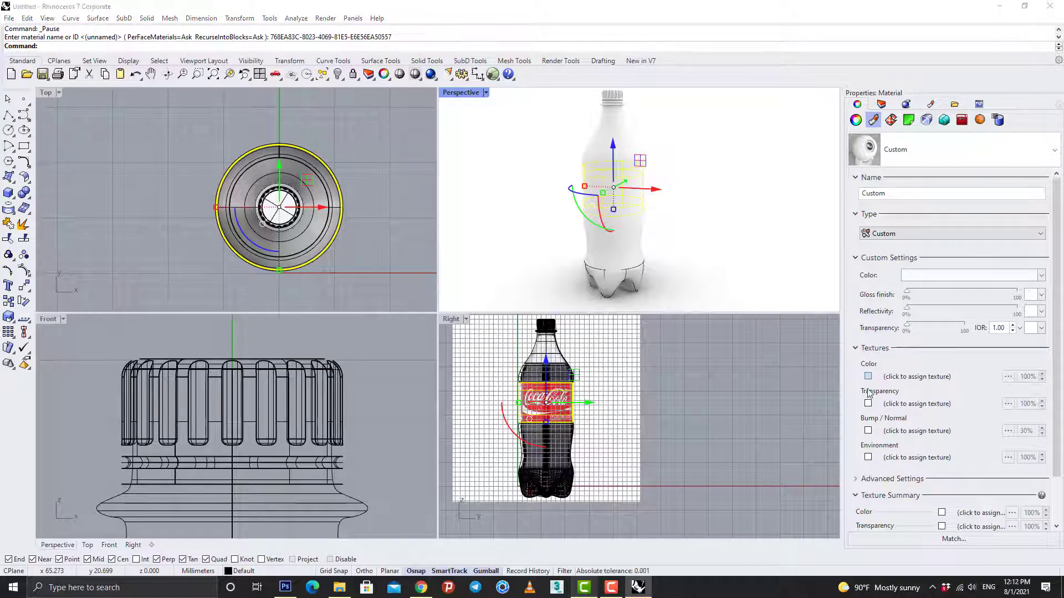
pyautogui.doubleClick(314, 136)
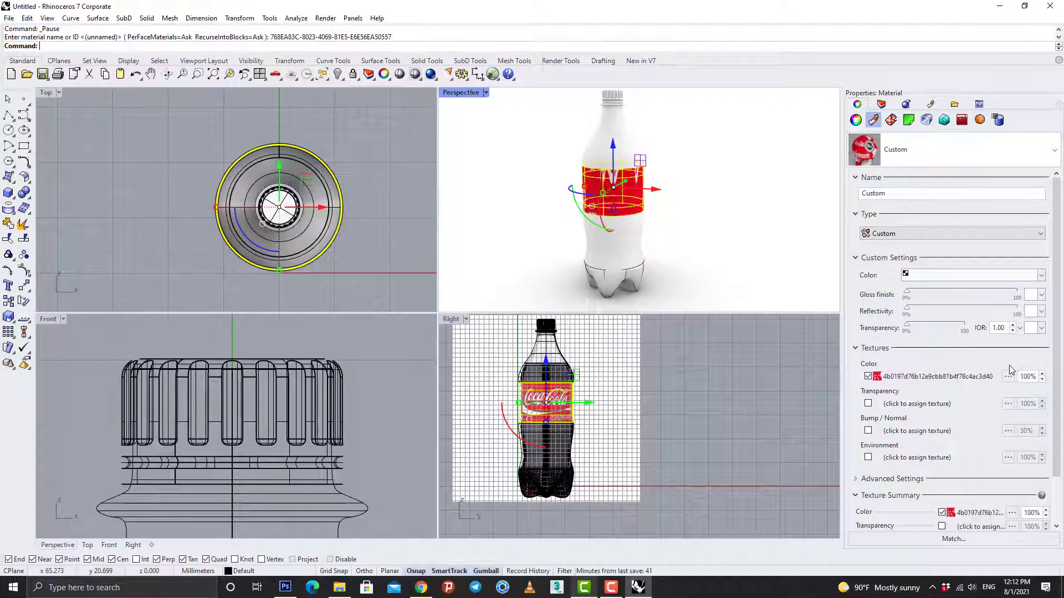
# Apply cylindrical texture mapping to the label band, using its bounding box and the CPlane coordinate system
pyautogui.click(891, 121)
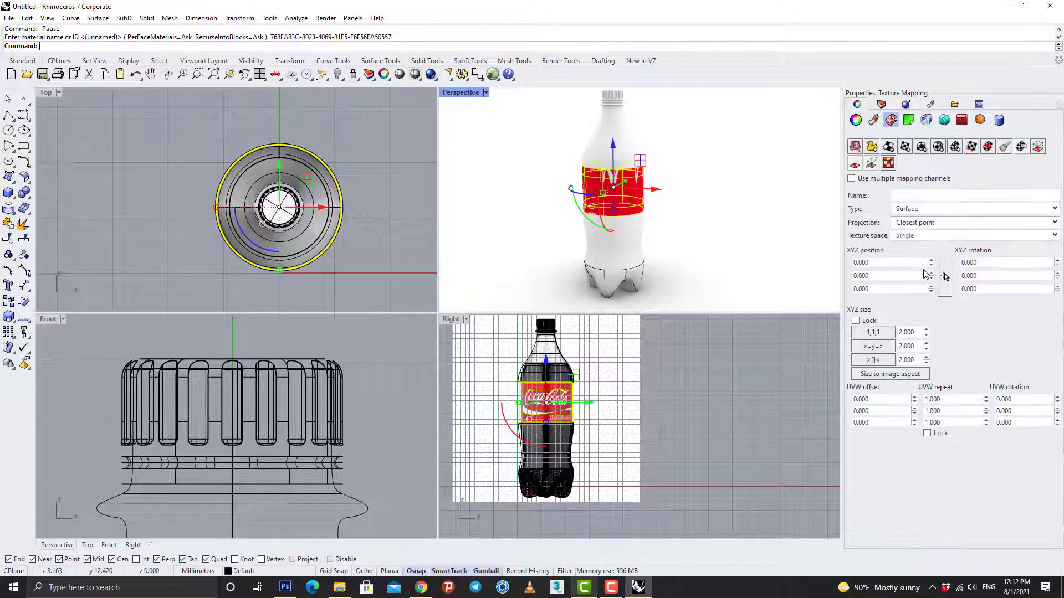
pyautogui.click(956, 147)
pyautogui.press('Return')
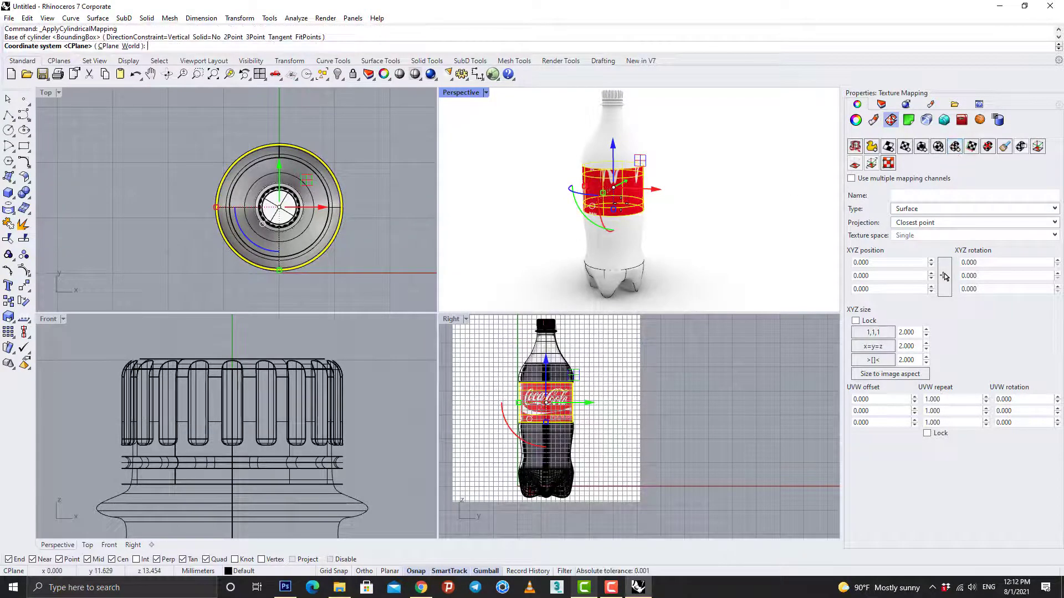
pyautogui.moveTo(582, 200); pyautogui.dragTo(668, 200, button='right')
pyautogui.press('Return')
pyautogui.press('Return')
pyautogui.press('Return')
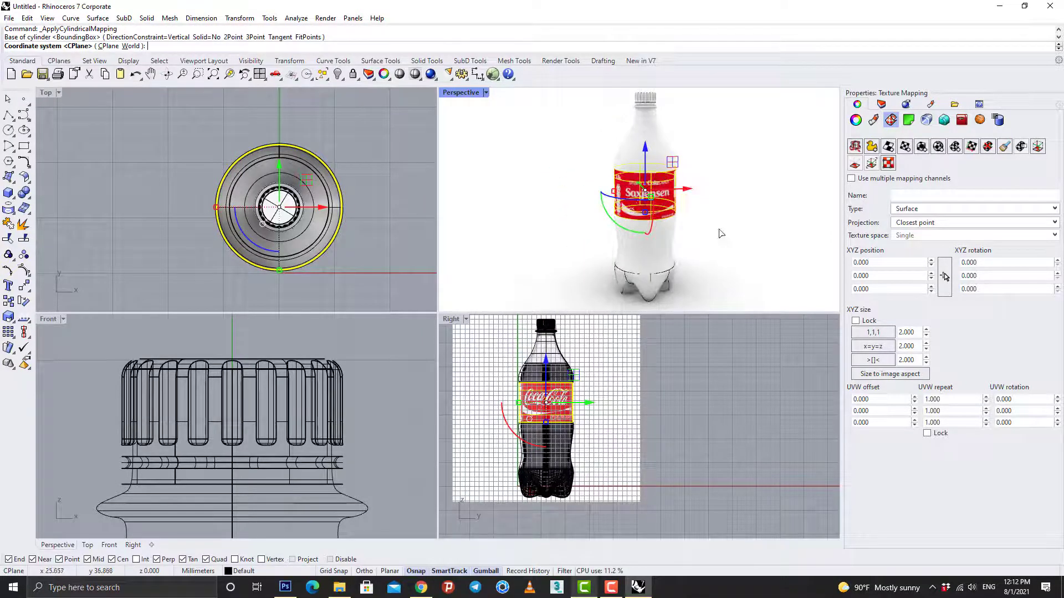
pyautogui.moveTo(718, 230); pyautogui.dragTo(654, 230, button='right')
pyautogui.scroll(7, 710, 169)
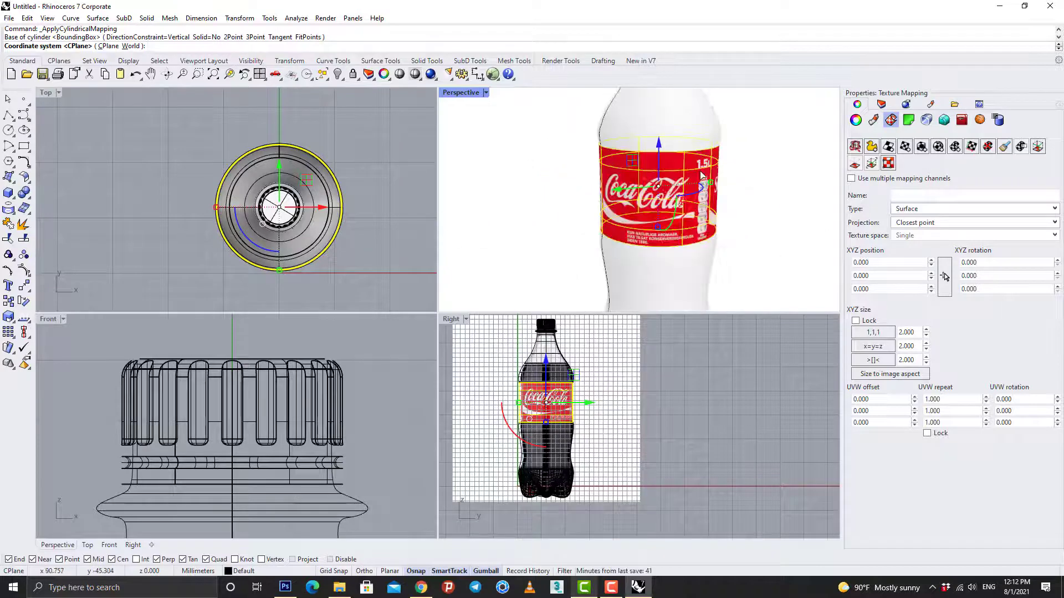
pyautogui.scroll(-4, 702, 176)
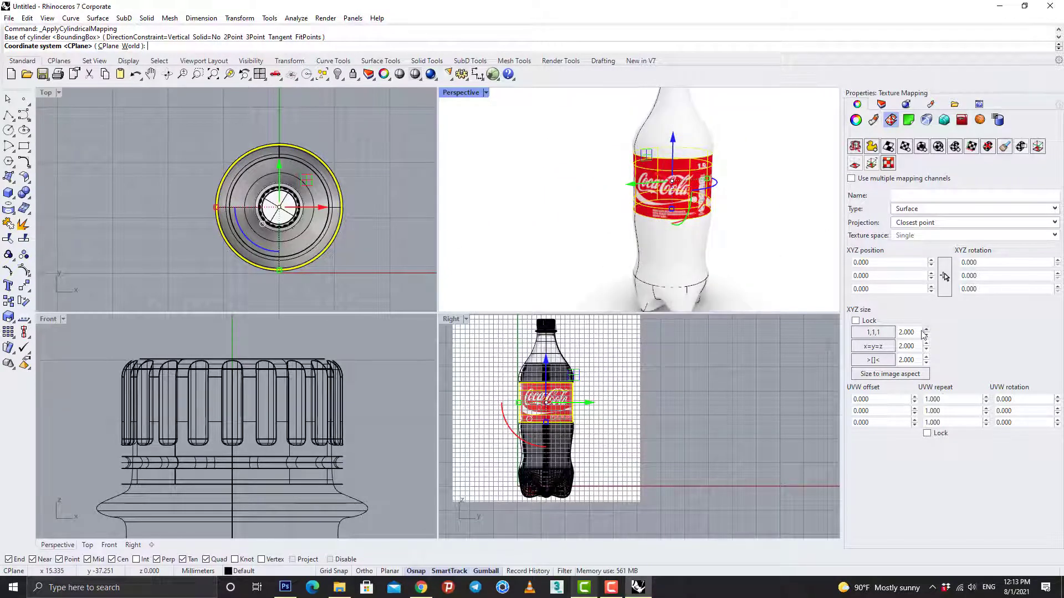
pyautogui.scroll(-3, 682, 211)
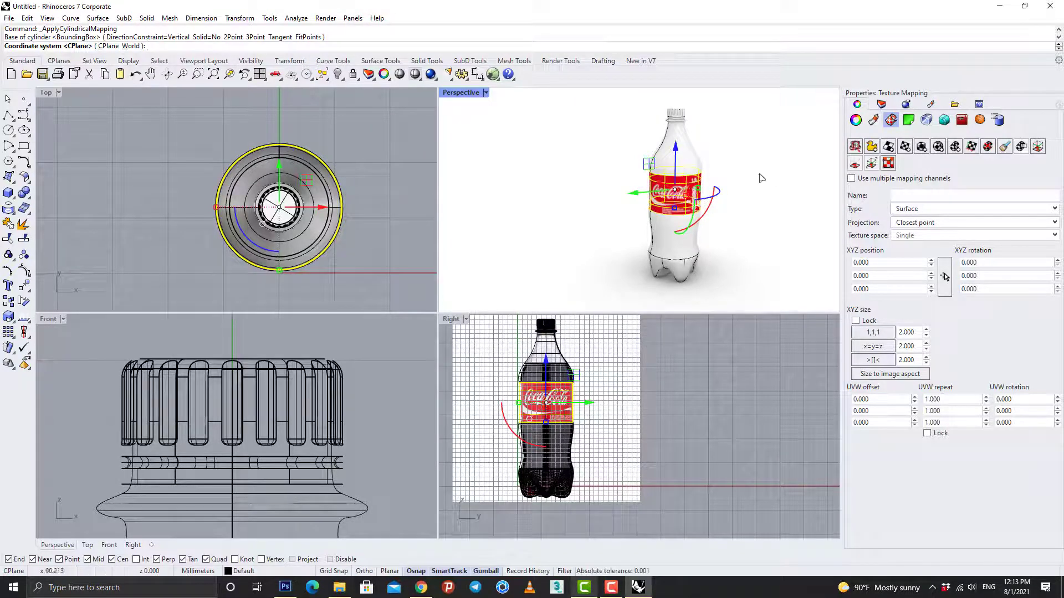
pyautogui.click(873, 120)
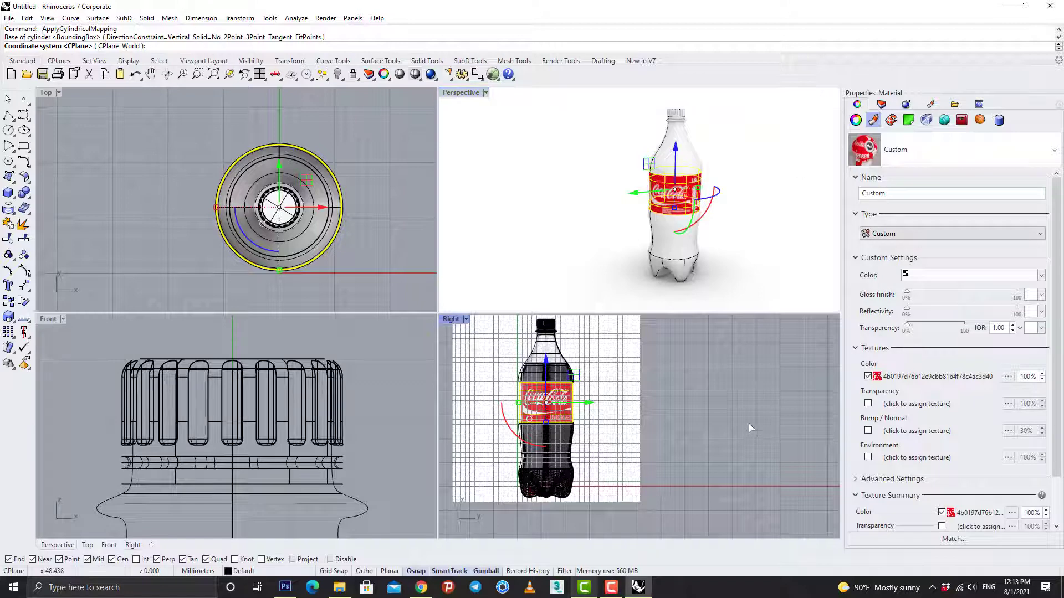
pyautogui.press('Return')
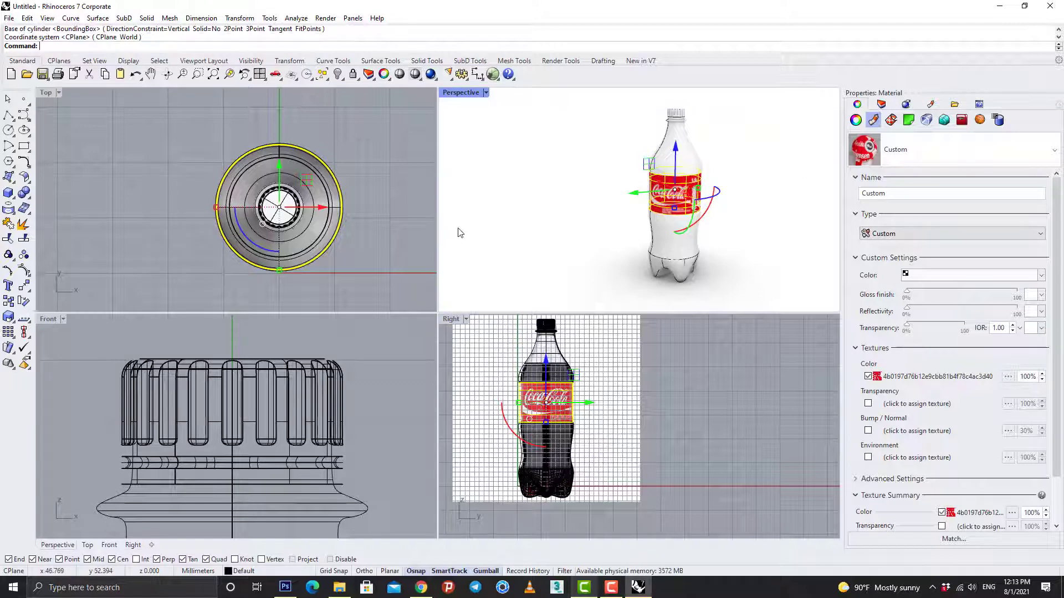
# Select the bottle body parts directly above and below the label and assign them a new Paint material
pyautogui.click(679, 254)
pyautogui.keyDown('shift'); pyautogui.click(681, 167); pyautogui.keyUp('shift')
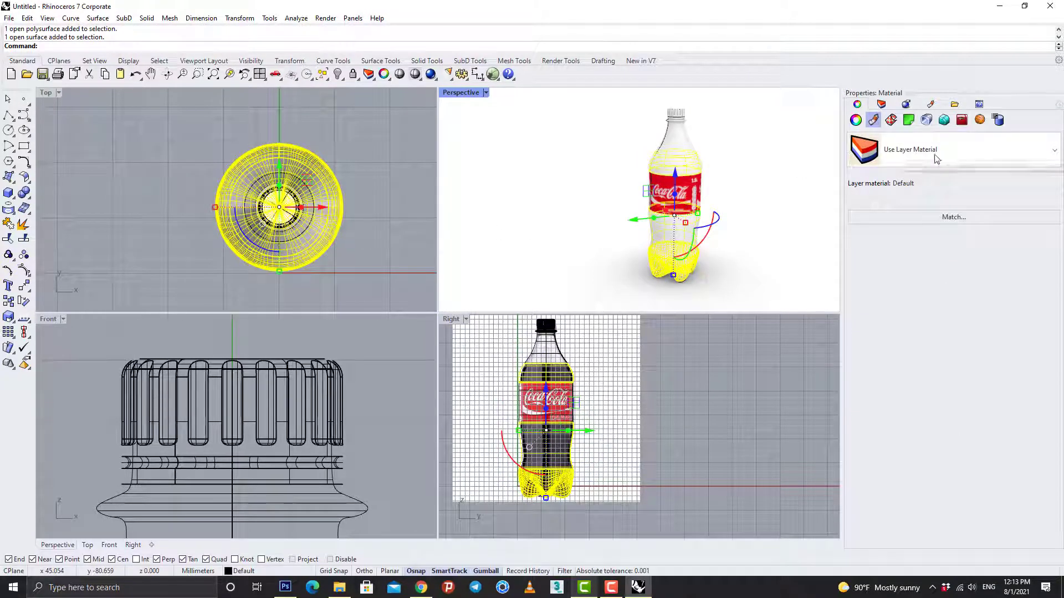
pyautogui.click(1054, 154)
pyautogui.click(964, 200)
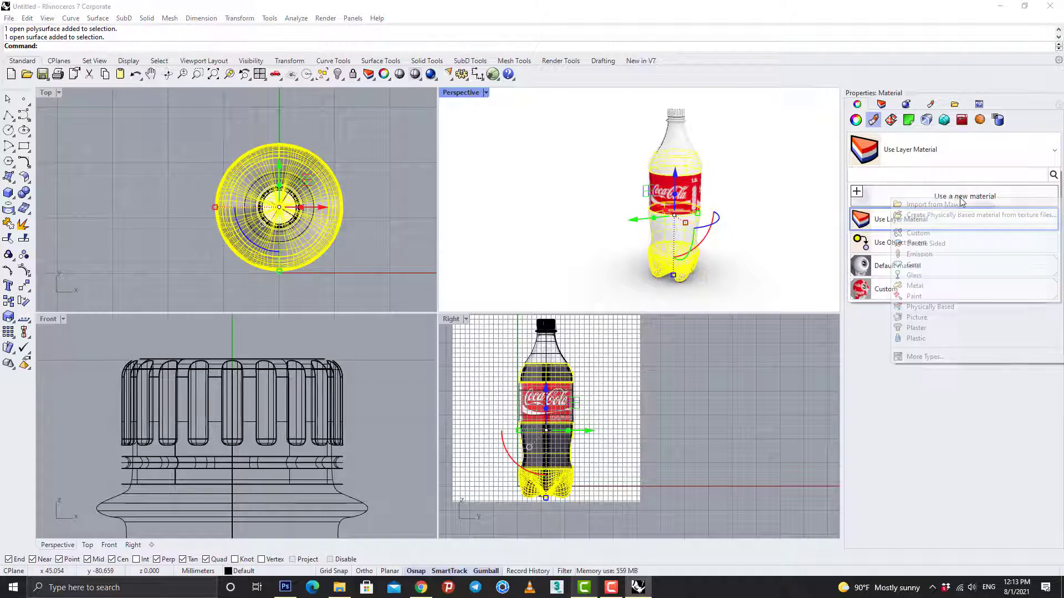
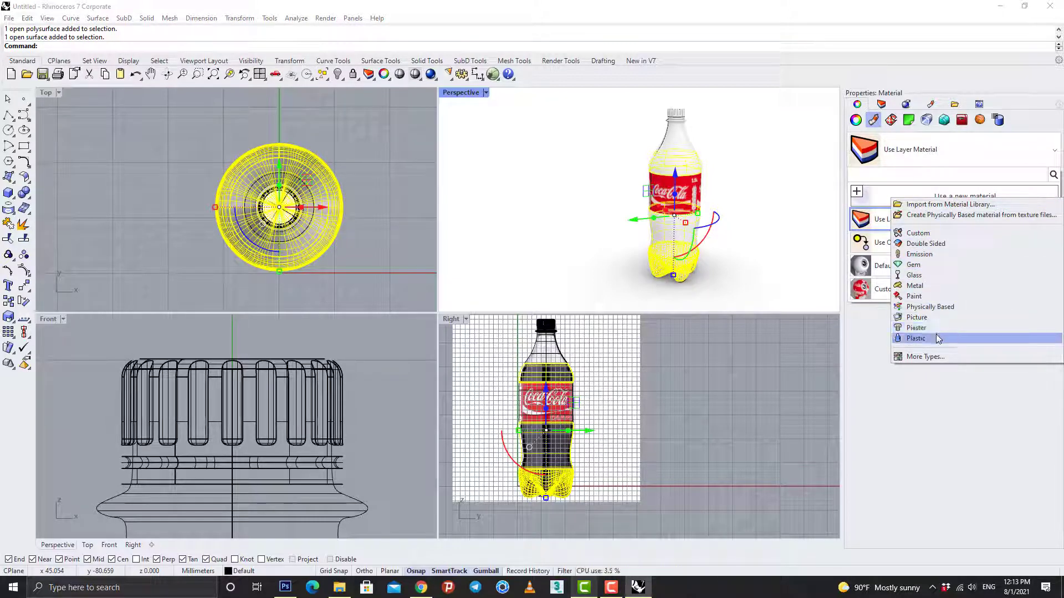
pyautogui.click(914, 297)
pyautogui.click(896, 236)
pyautogui.click(896, 236)
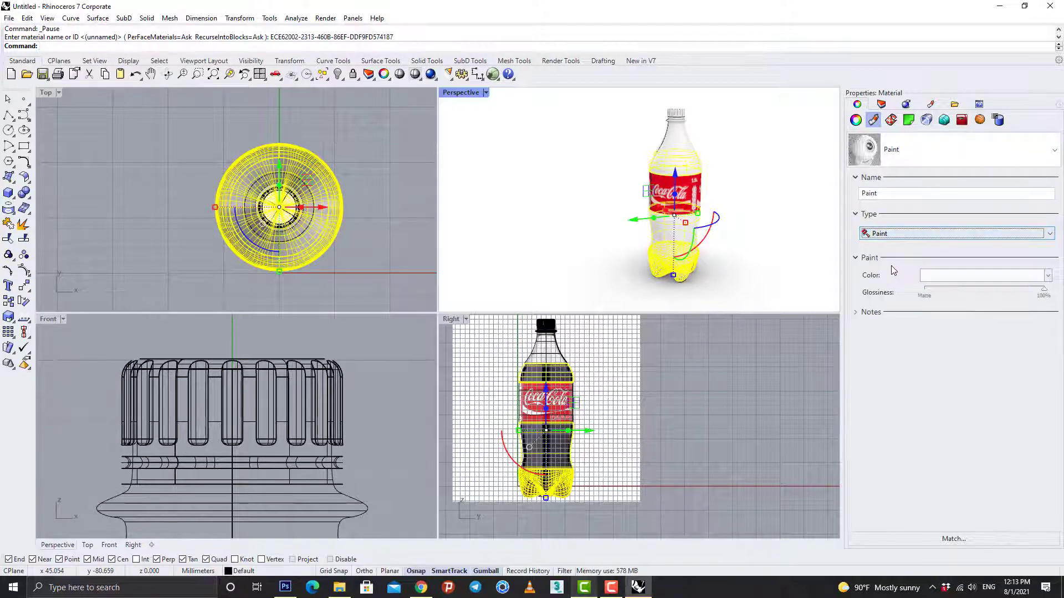
# Set the Paint material's color to a very dark, nearly black cola brown
pyautogui.click(950, 277)
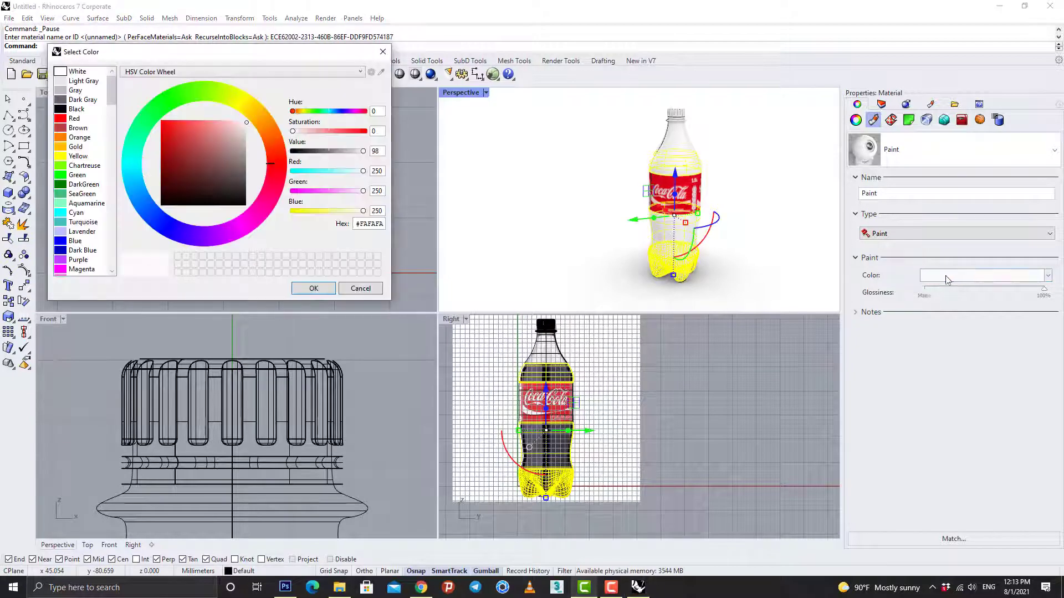
pyautogui.click(228, 171)
pyautogui.click(223, 192)
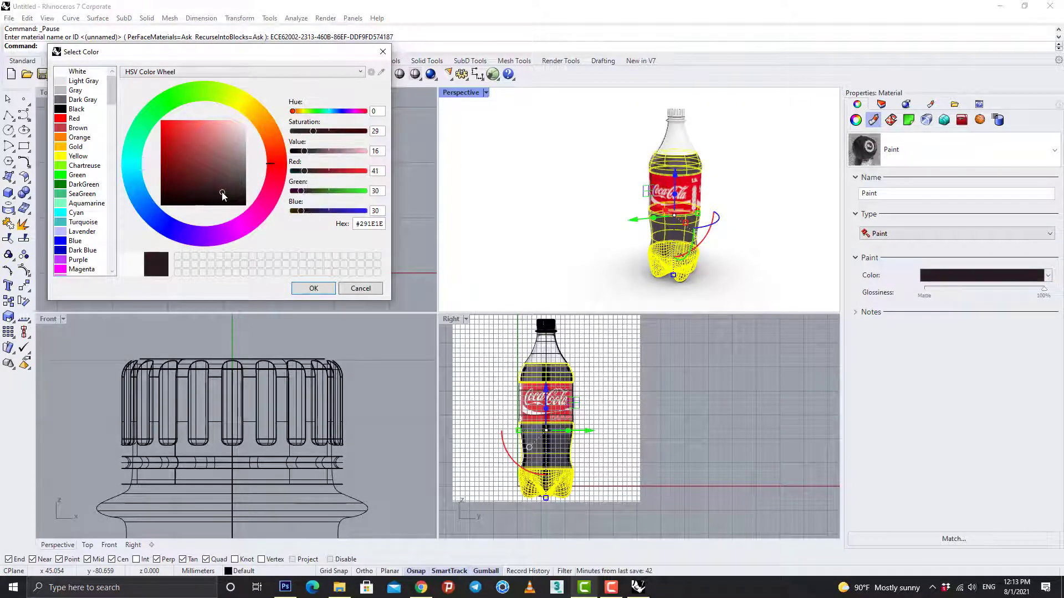
pyautogui.click(313, 288)
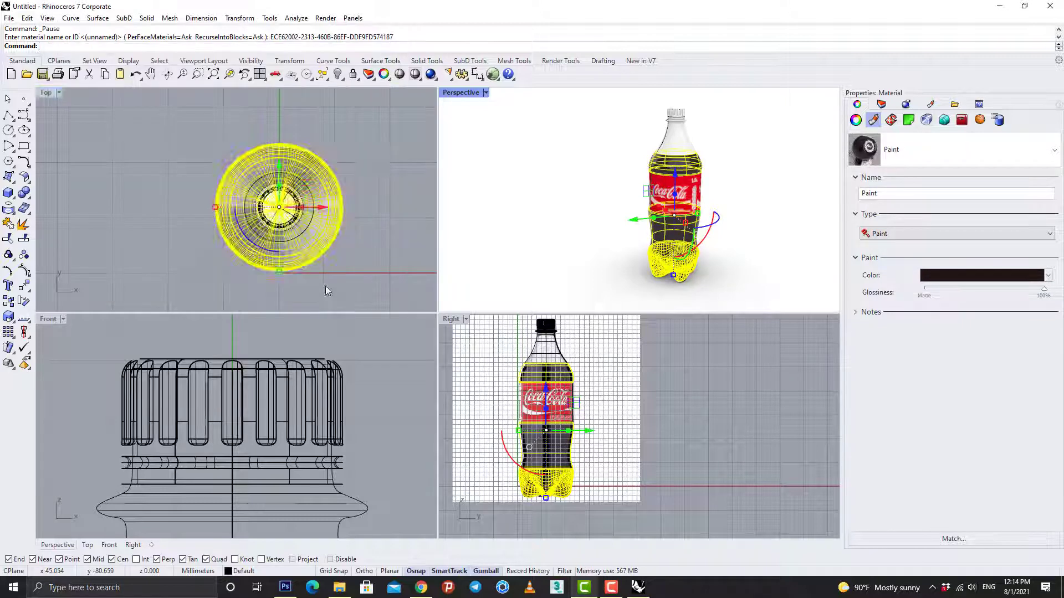
pyautogui.press('Escape')
# Assign a new Glass material to the bottle's neck surface above the liquid level
pyautogui.click(687, 137)
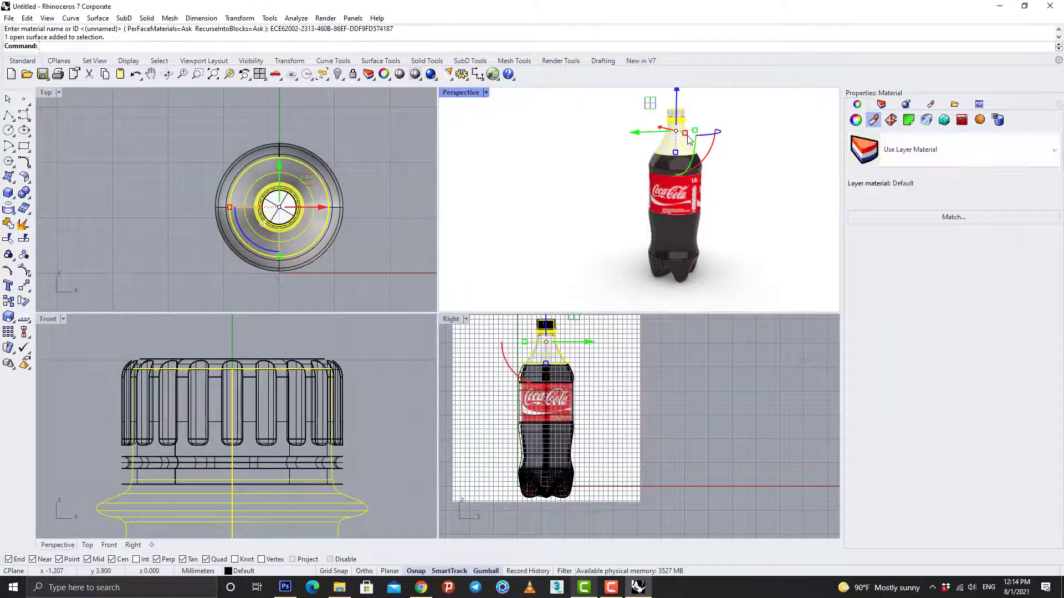
pyautogui.click(982, 160)
pyautogui.click(949, 202)
pyautogui.click(923, 279)
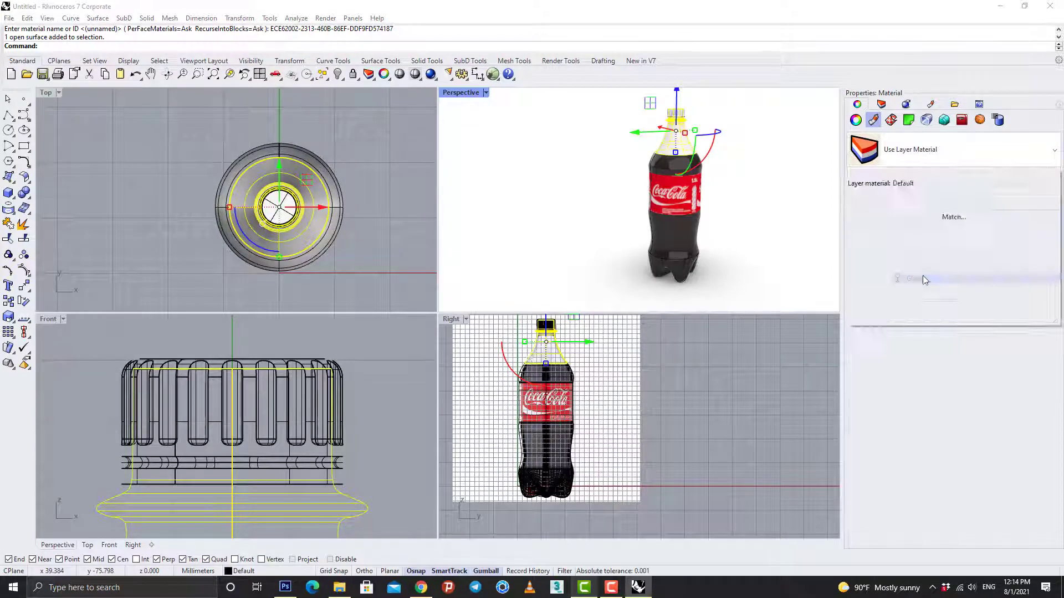
# Select the bottle cap and assign it a new Plastic material
pyautogui.click(677, 116)
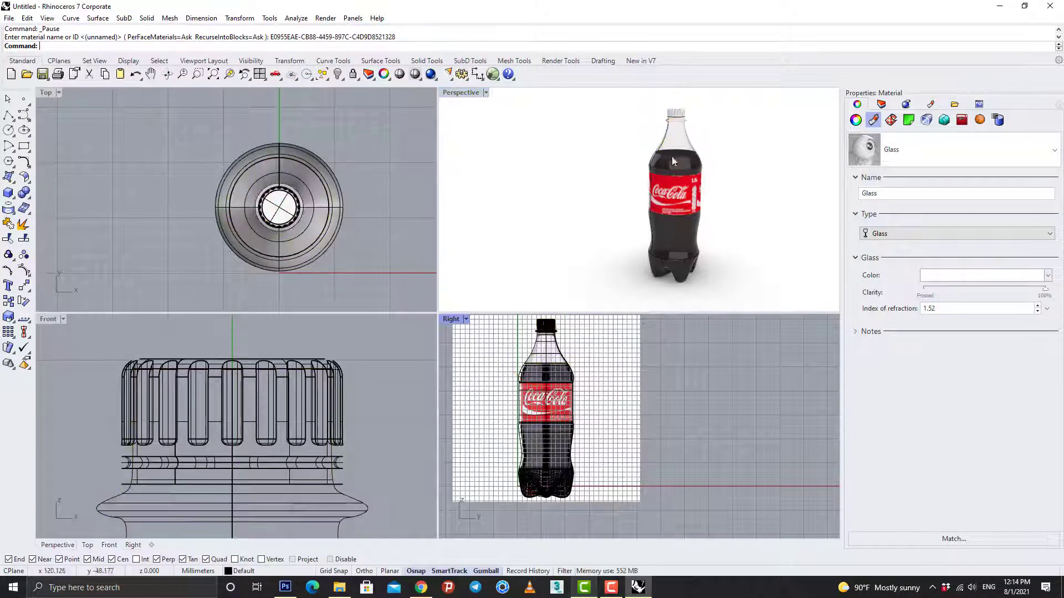
pyautogui.click(710, 146)
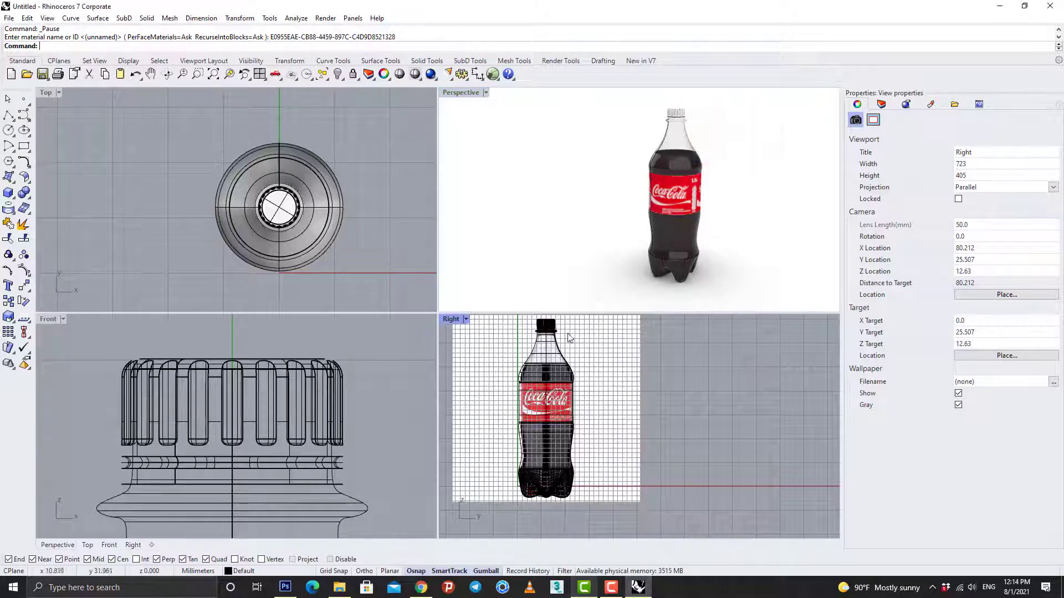
pyautogui.click(942, 151)
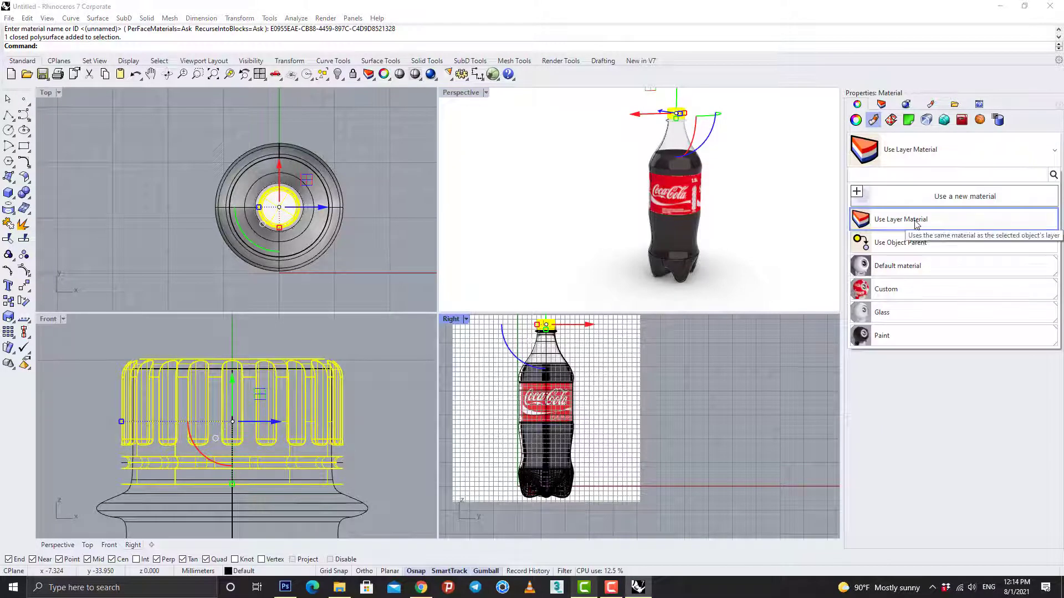
pyautogui.click(946, 205)
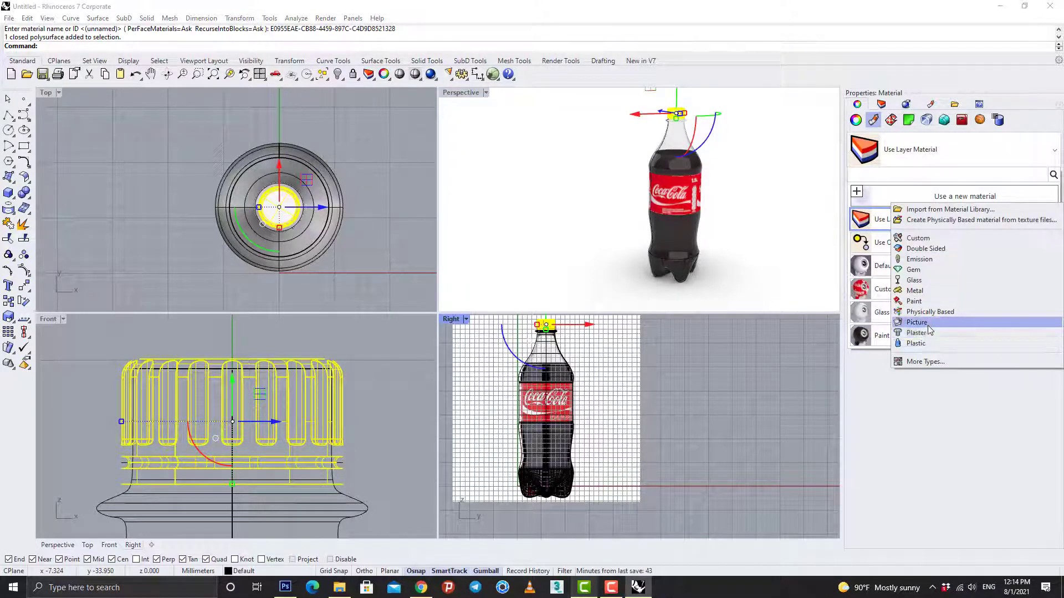
pyautogui.click(918, 344)
# Set the cap's Plastic material color to red, #F72A2A
pyautogui.click(930, 276)
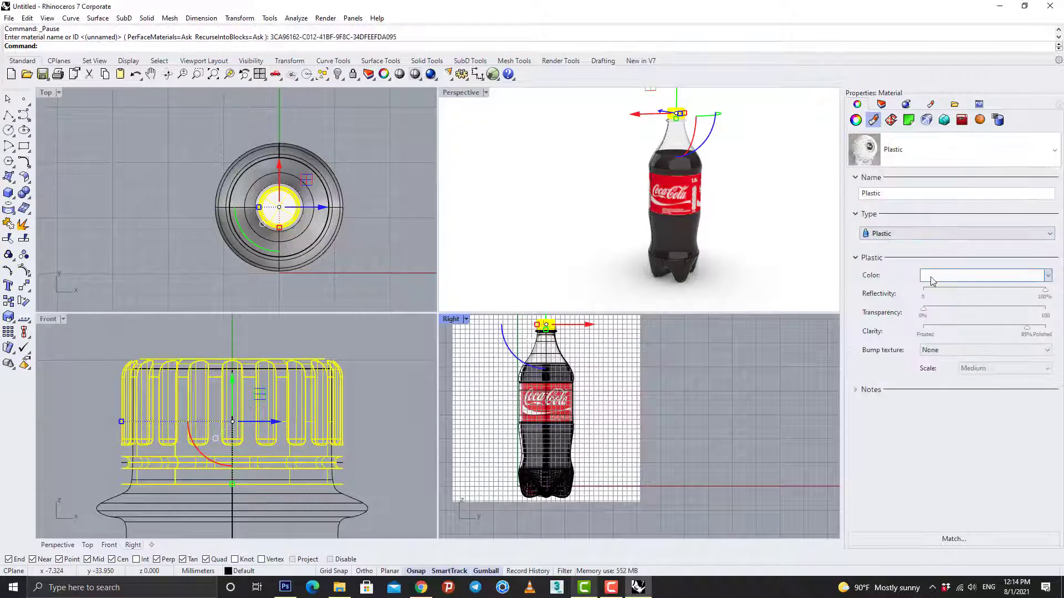
pyautogui.click(178, 127)
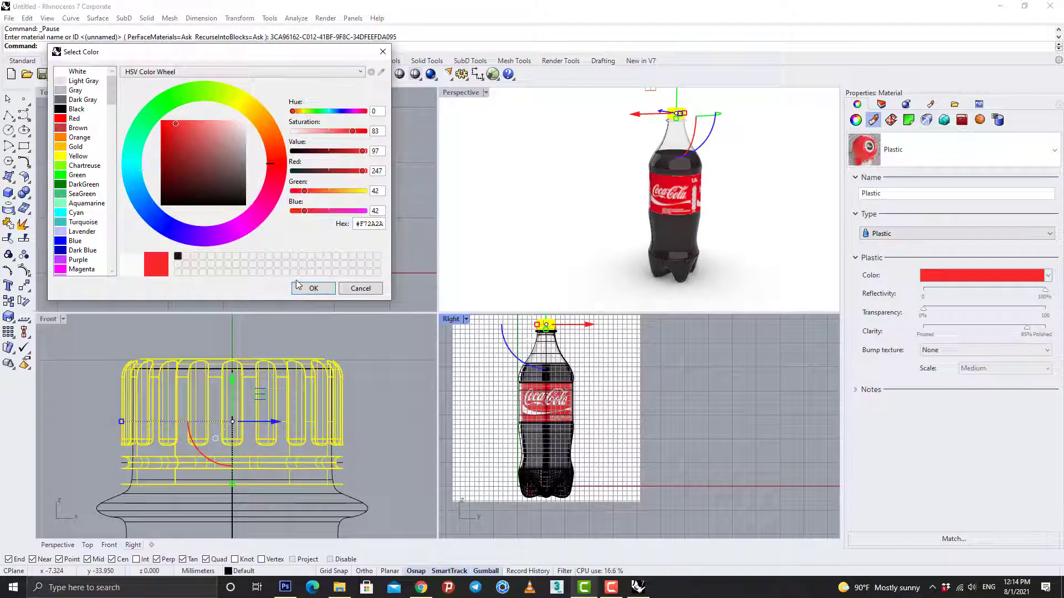
pyautogui.press('Return')
pyautogui.click(720, 411)
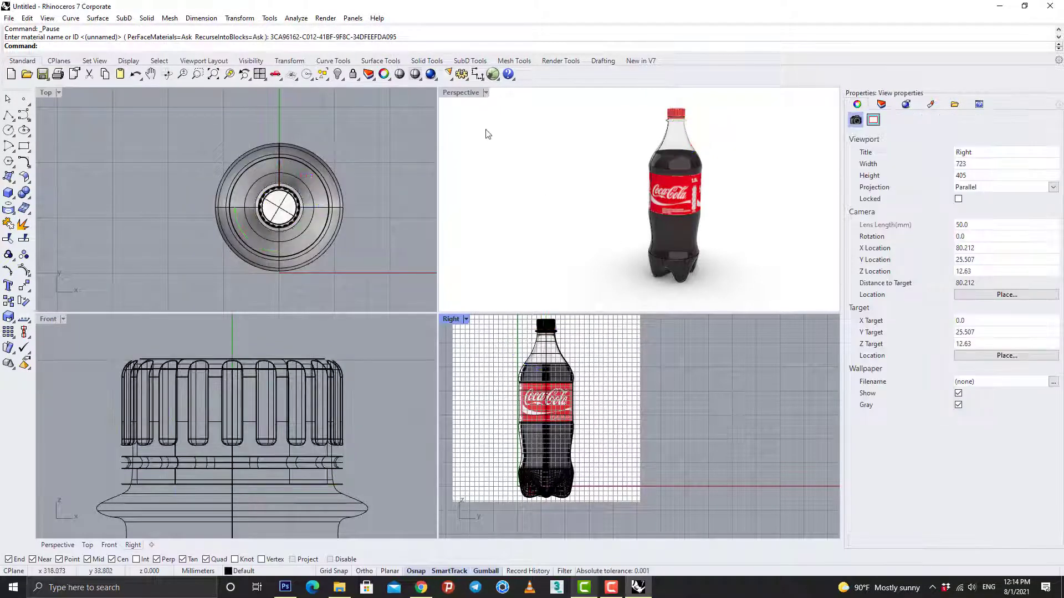
# Change the bottle cap's Plastic material color to a brighter red, #FC0707
pyautogui.doubleClick(461, 92)
pyautogui.moveTo(386, 336); pyautogui.dragTo(549, 354, button='right')
pyautogui.click(410, 112)
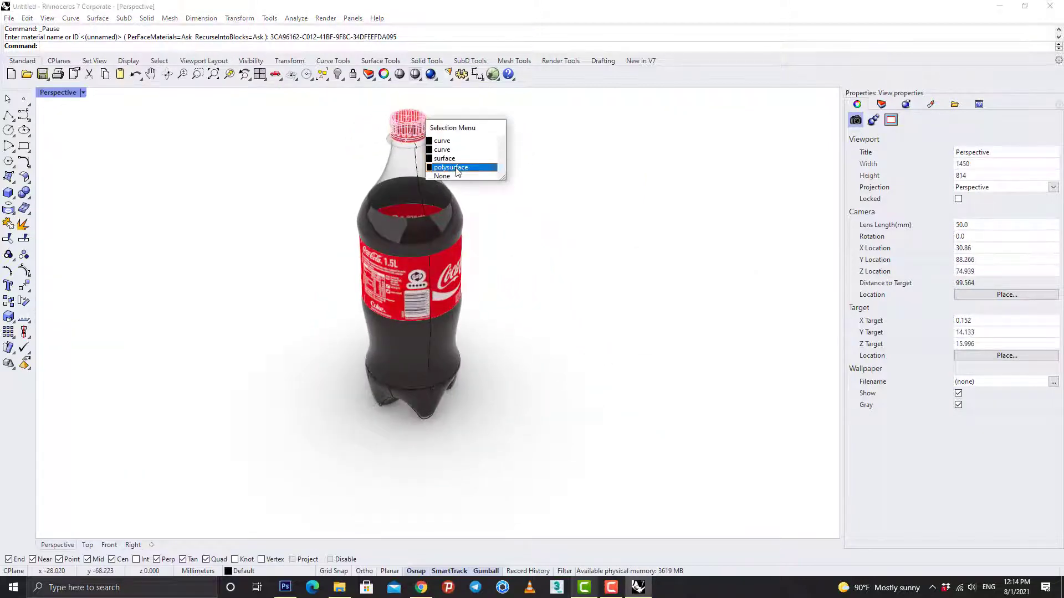
pyautogui.click(451, 166)
pyautogui.click(1024, 280)
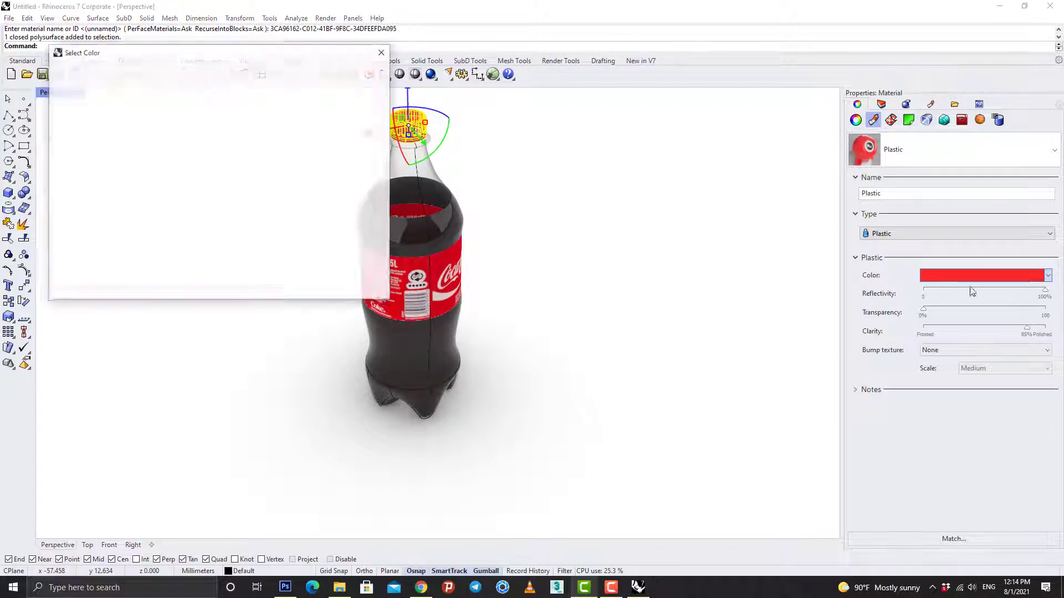
pyautogui.click(163, 121)
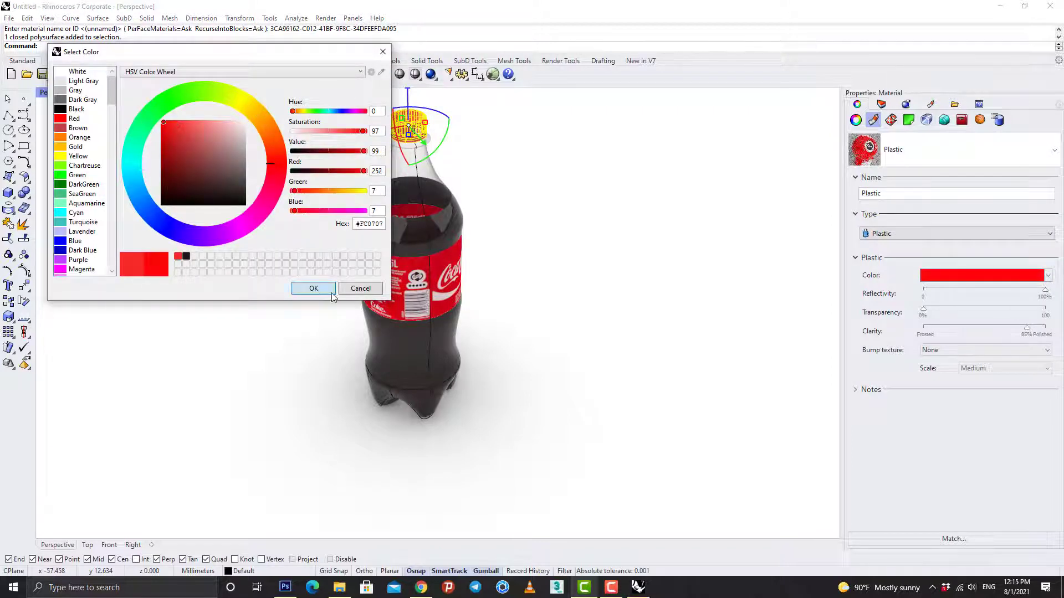
pyautogui.click(326, 289)
pyautogui.click(527, 247)
# Duplicate the face borders of the cola-colored shoulder surface between the label and the clear neck
pyautogui.moveTo(521, 221); pyautogui.dragTo(481, 210, button='right')
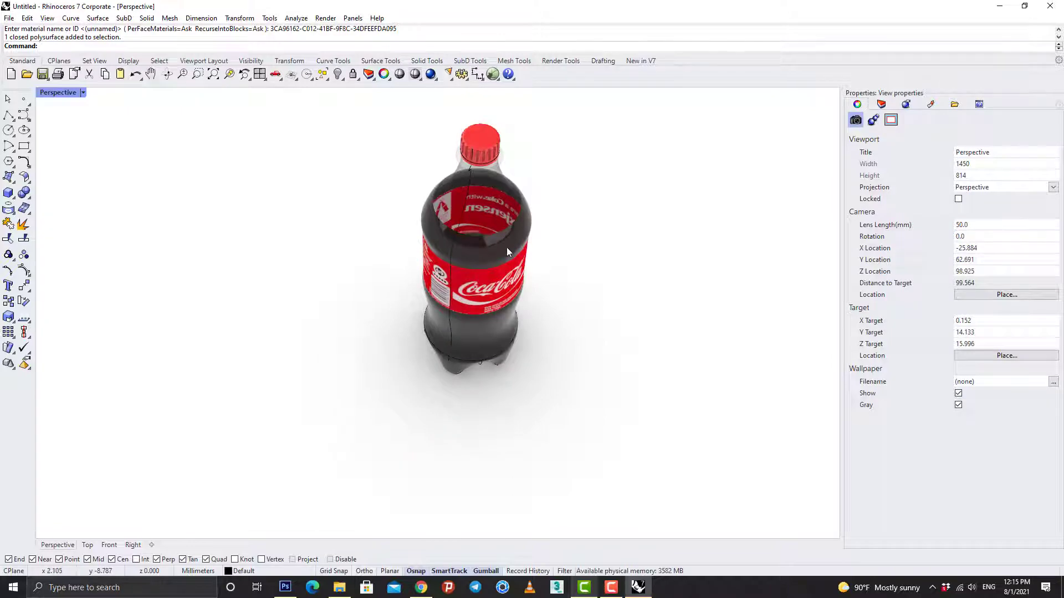
pyautogui.scroll(-4, 507, 251)
pyautogui.hotkey('ctrl', 'm')
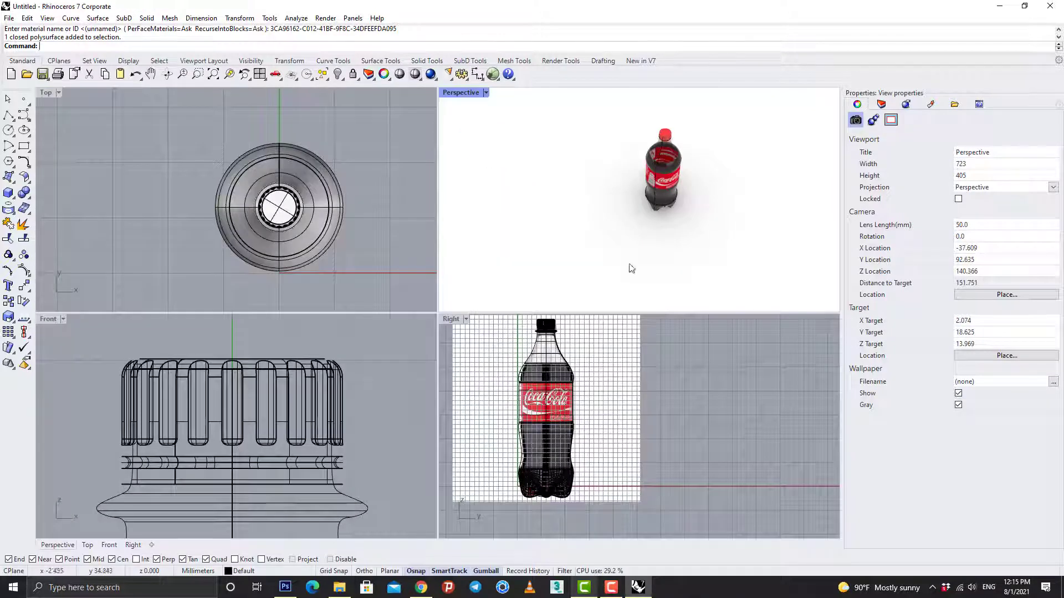
pyautogui.click(13, 212)
pyautogui.click(92, 218)
pyautogui.scroll(6, 659, 171)
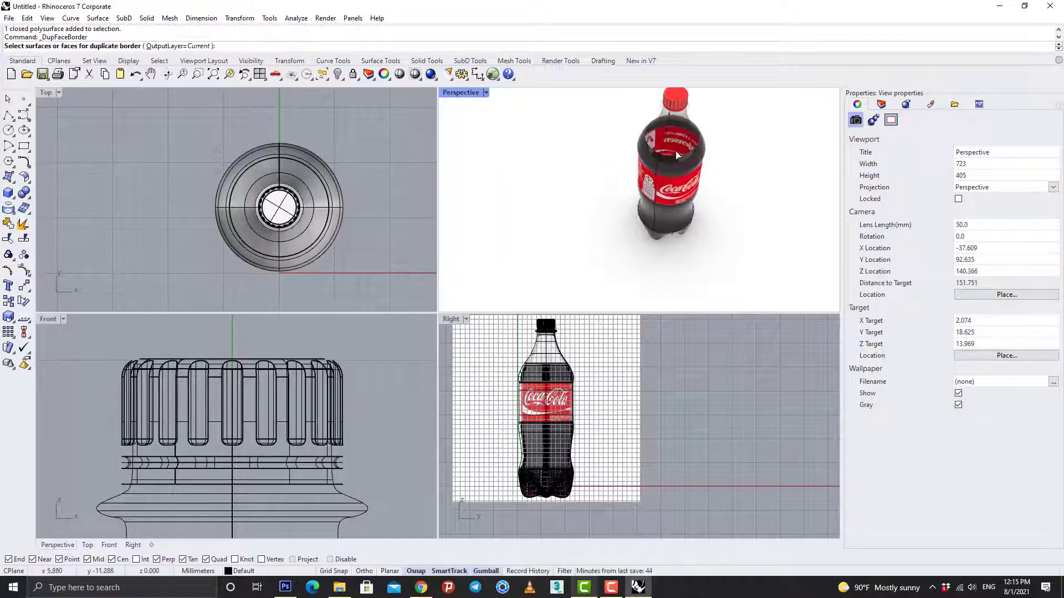
pyautogui.click(681, 156)
pyautogui.click(721, 196)
pyautogui.press('Return')
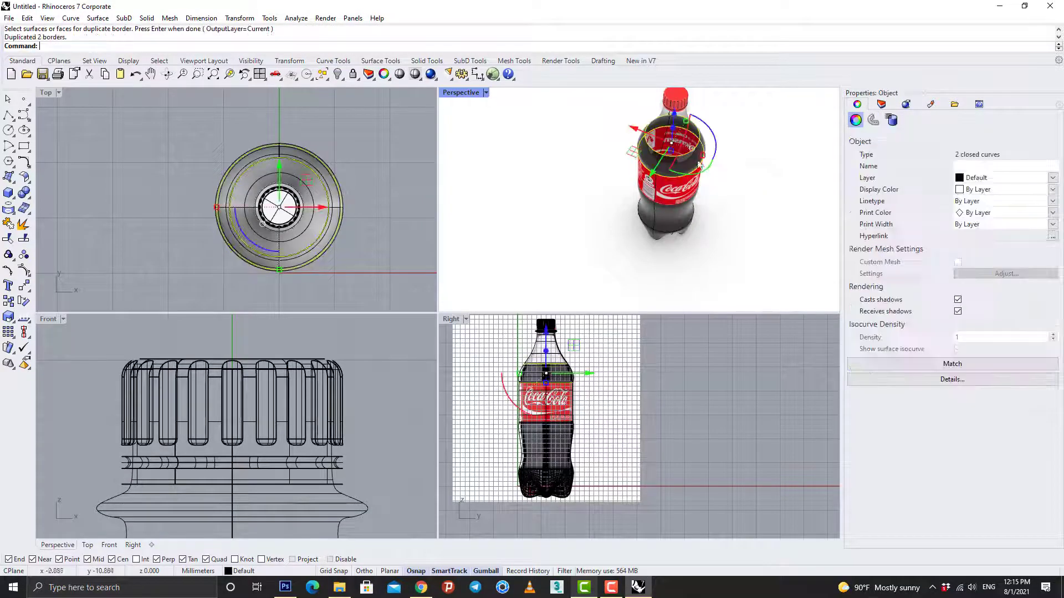
# Create a planar surface from the upper border curve of the shoulder to close the liquid level
pyautogui.click(684, 159)
pyautogui.click(720, 185)
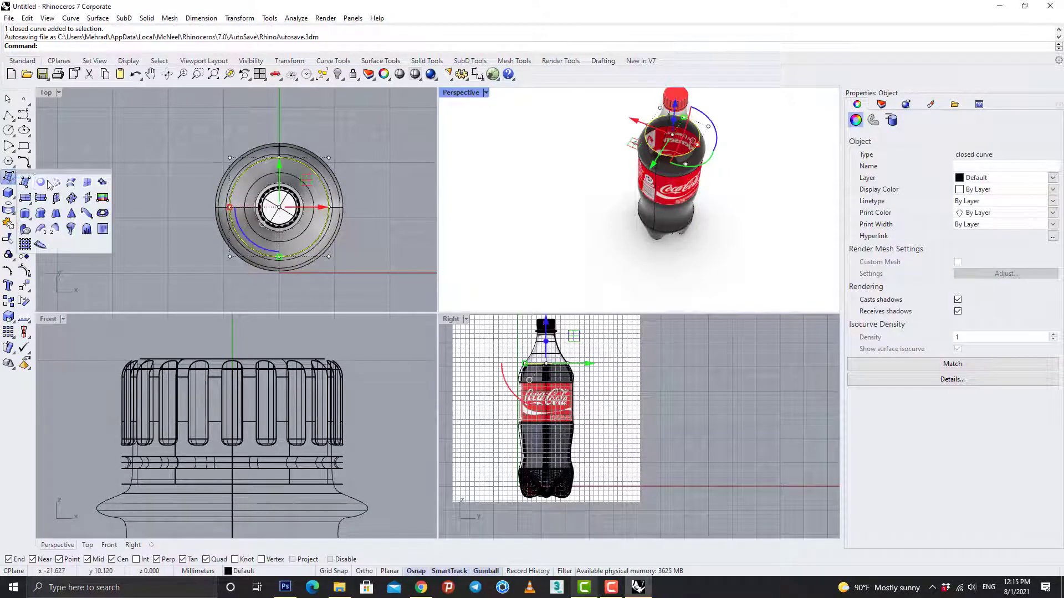
pyautogui.click(10, 177)
pyautogui.click(41, 182)
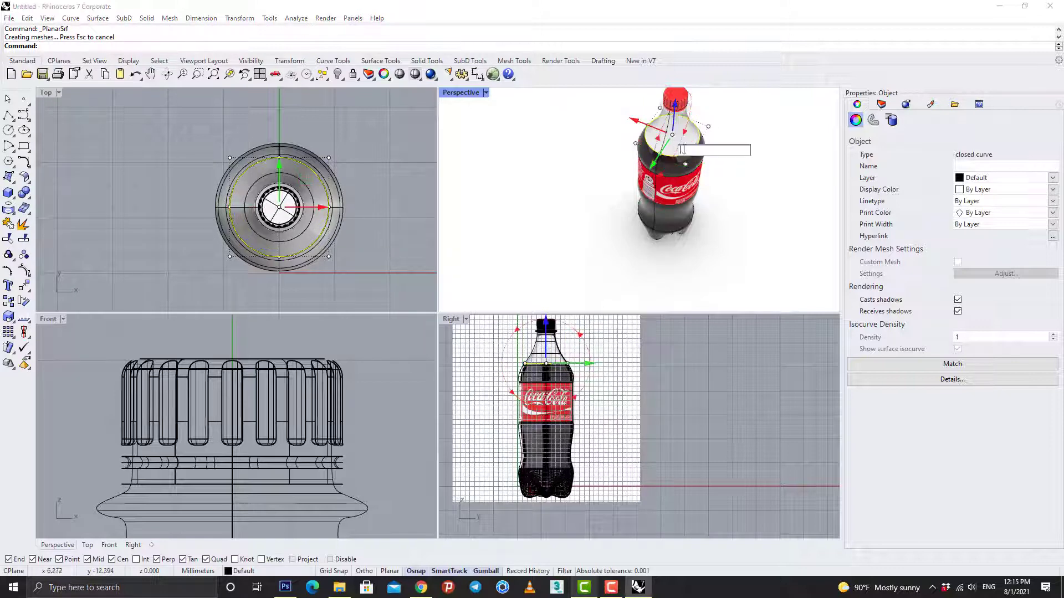
# Match the planar liquid surface's material to the dark cola material of the bottle's shoulder
pyautogui.scroll(4, 677, 153)
pyautogui.click(677, 152)
pyautogui.click(720, 177)
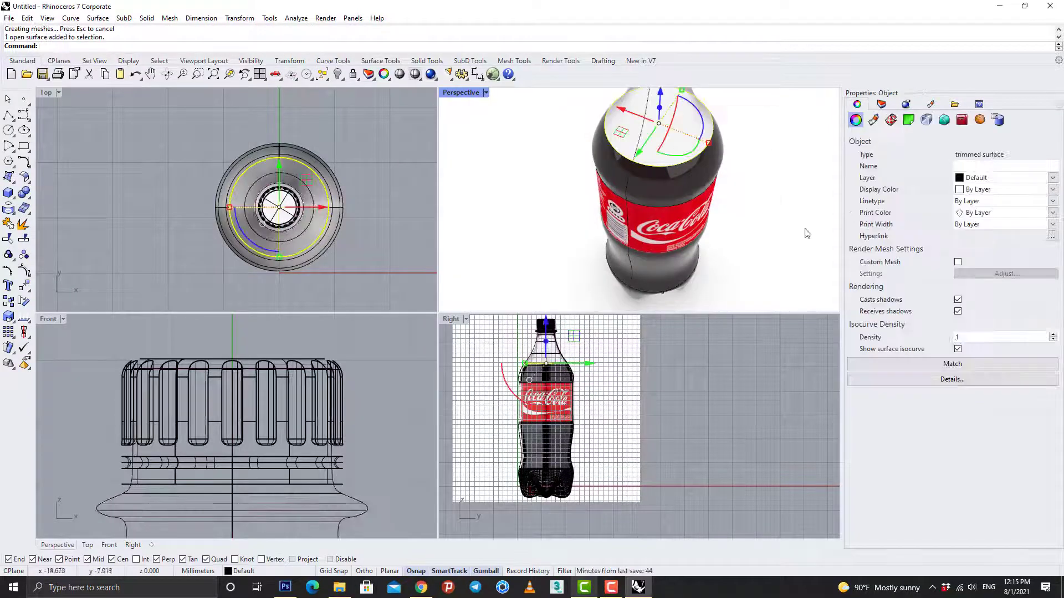
pyautogui.click(874, 120)
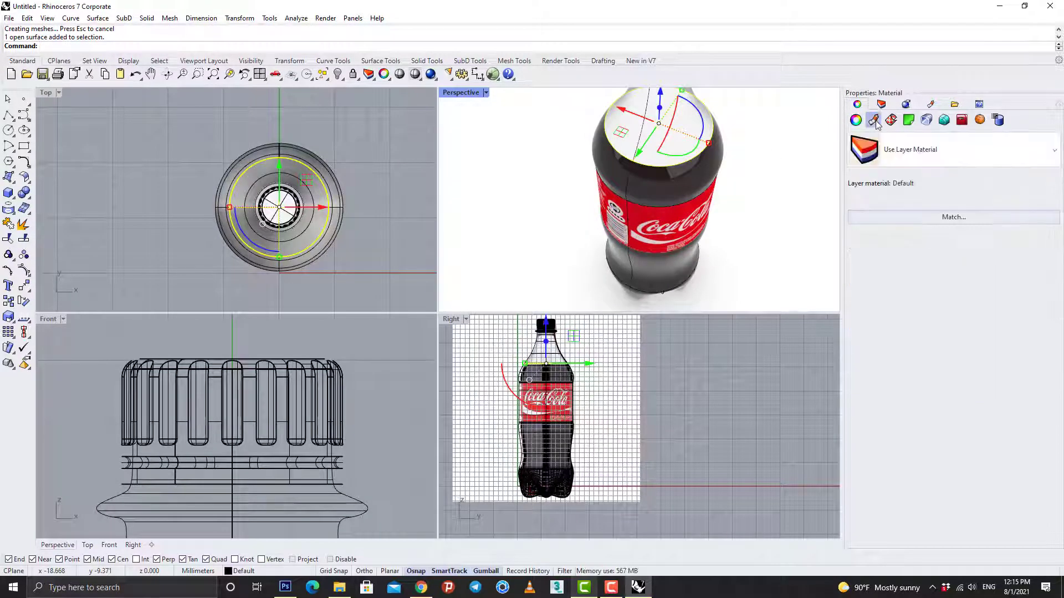
pyautogui.click(947, 220)
pyautogui.click(670, 187)
pyautogui.click(747, 195)
# Fit the whole bottle in the enlarged Perspective view and run a turntable rotation, keeping its speed control clear of the bottle
pyautogui.scroll(-4, 748, 195)
pyautogui.moveTo(618, 179)
pyautogui.mouseDown(button='right')
pyautogui.moveTo(583, 160)
pyautogui.moveTo(741, 128)
pyautogui.moveTo(620, 188)
pyautogui.mouseUp(button='right')
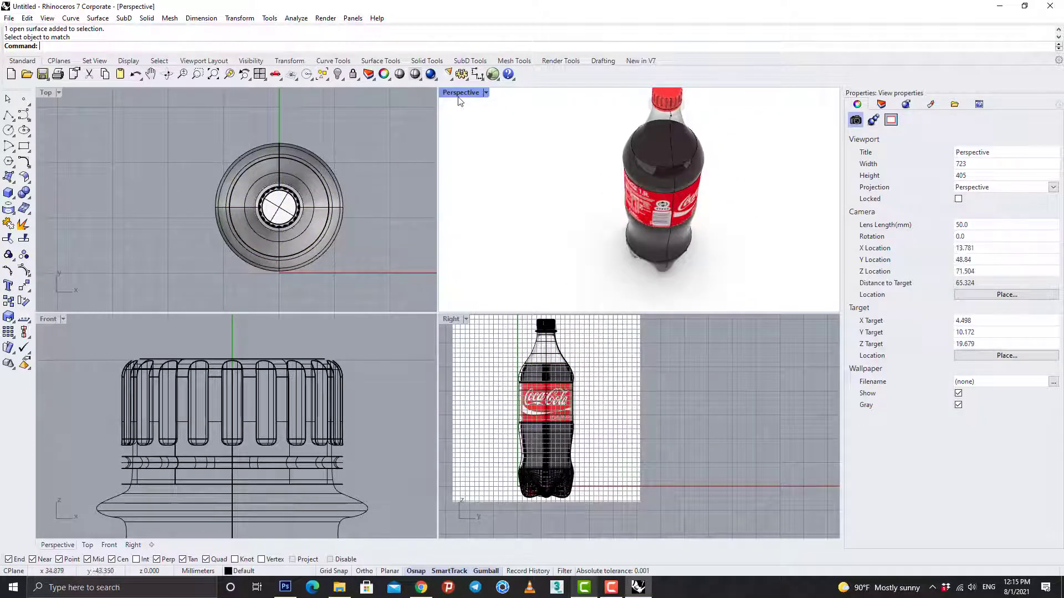
pyautogui.doubleClick(458, 95)
pyautogui.scroll(-6, 535, 240)
pyautogui.moveTo(537, 263); pyautogui.dragTo(566, 262, button='right')
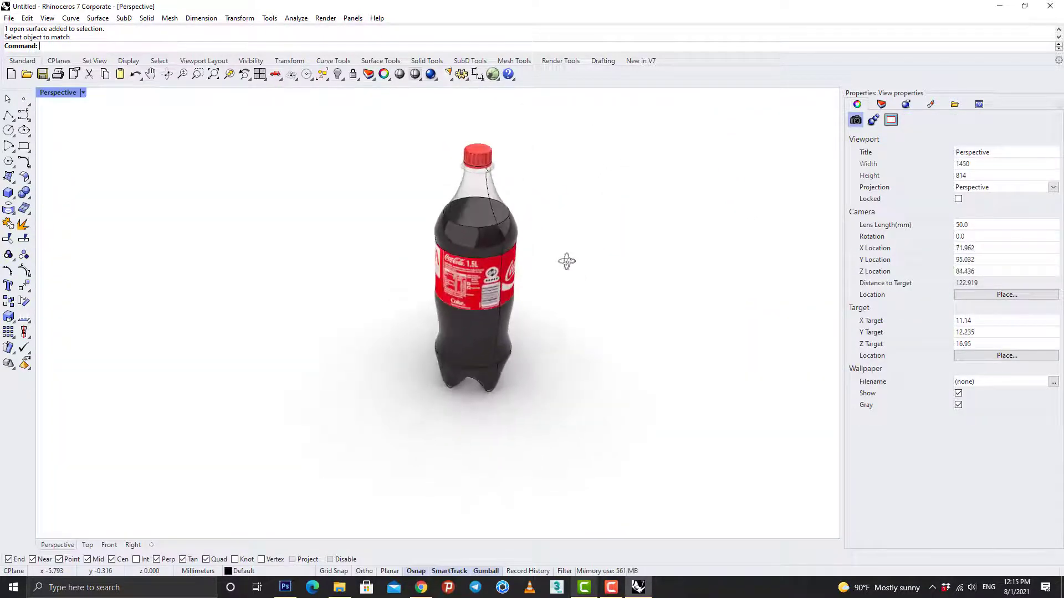
pyautogui.click(244, 75)
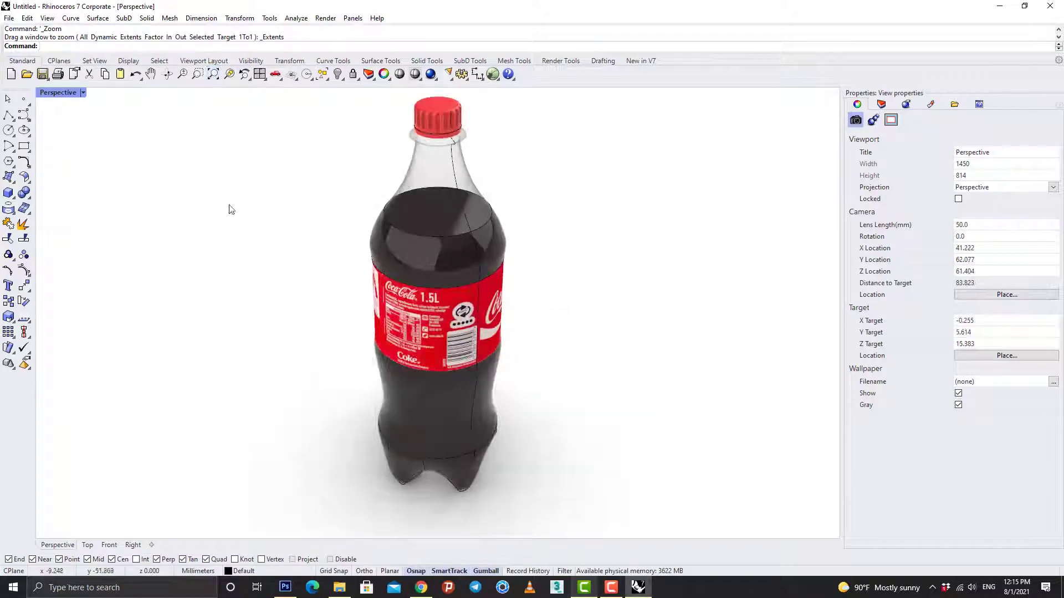
pyautogui.click(248, 80)
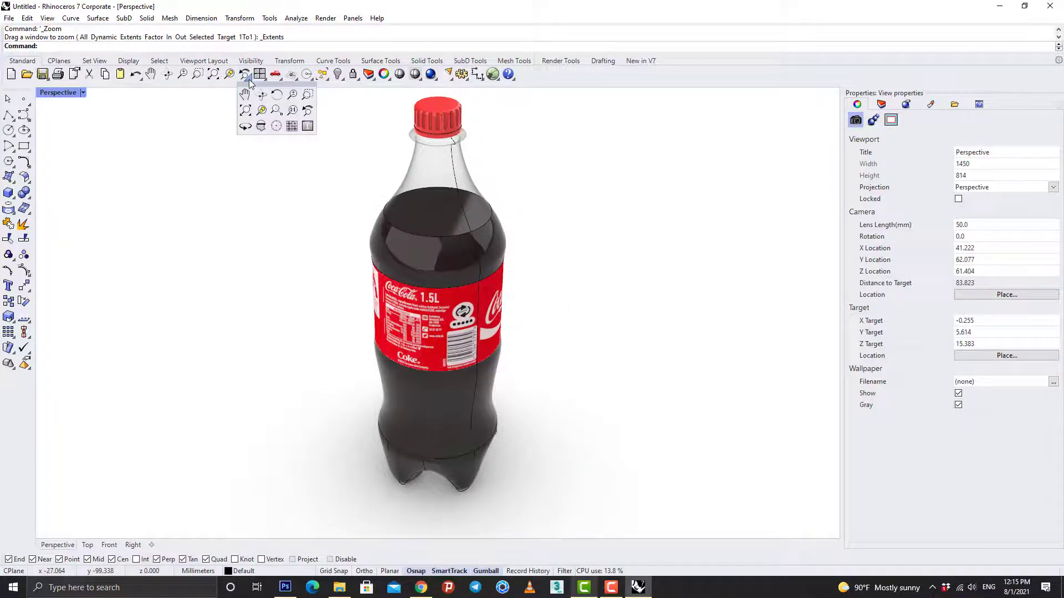
pyautogui.click(277, 127)
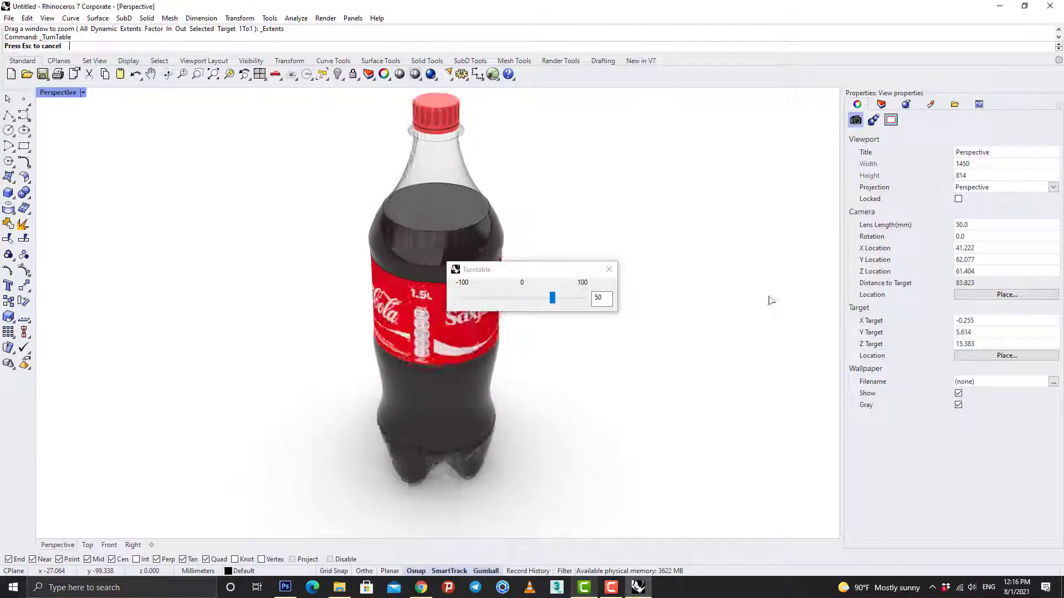
pyautogui.moveTo(524, 272); pyautogui.dragTo(644, 178)
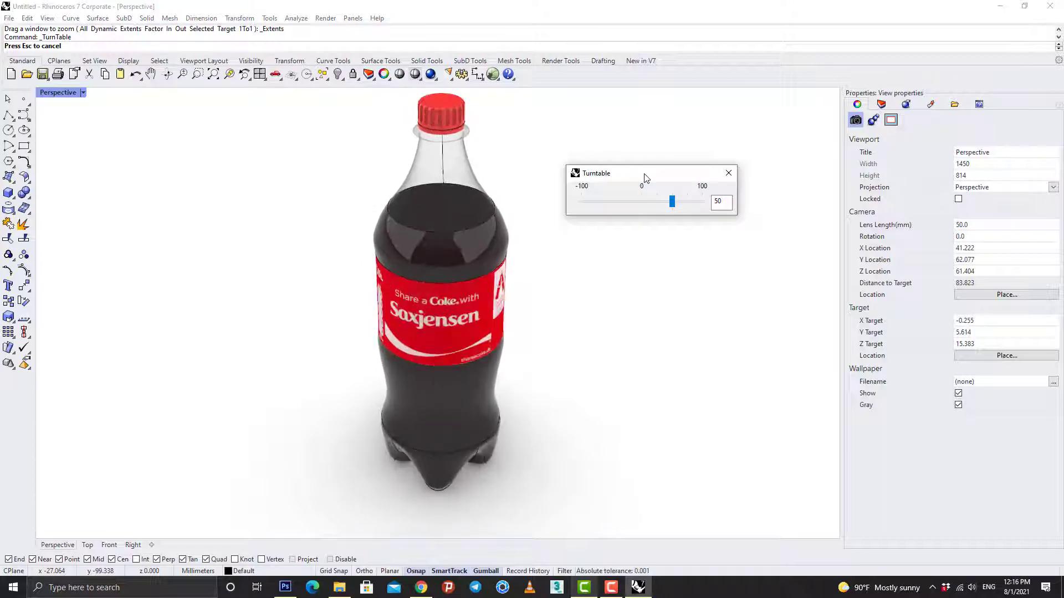